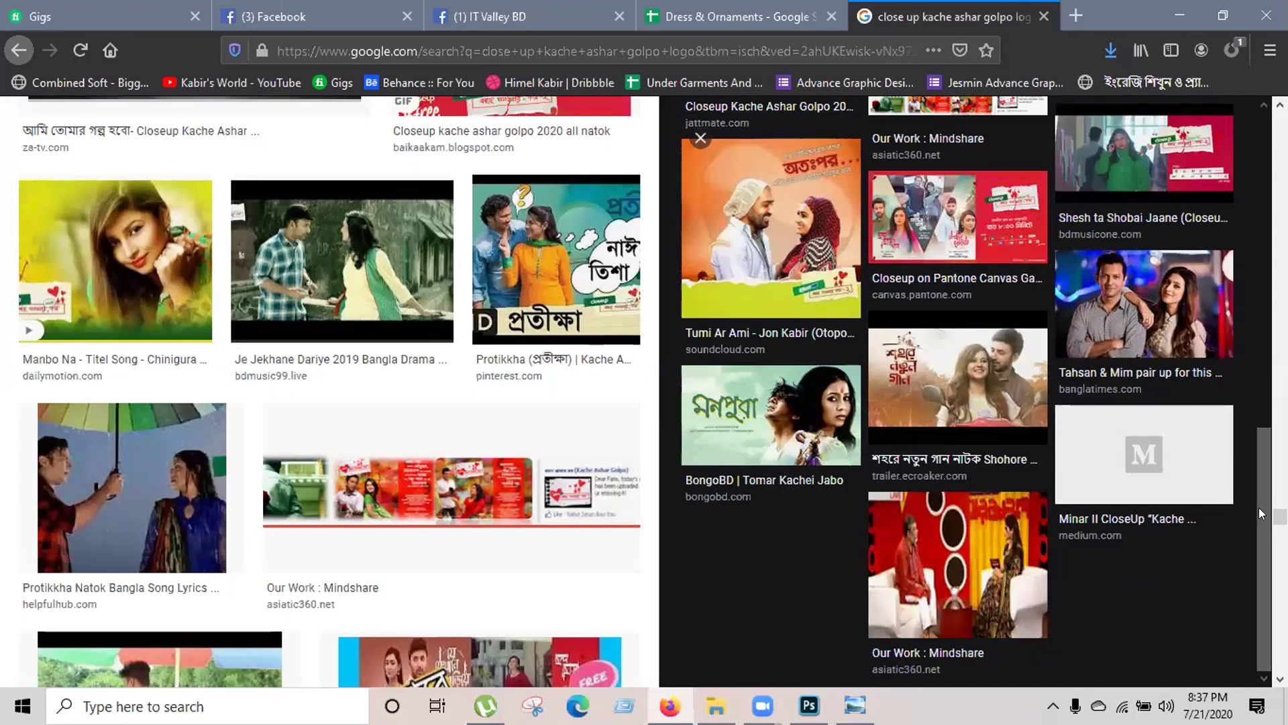
# Look through the image results for "close up kache ashar golpo logo" for a suitable reference poster
pyautogui.scroll(-10, 329, 389)
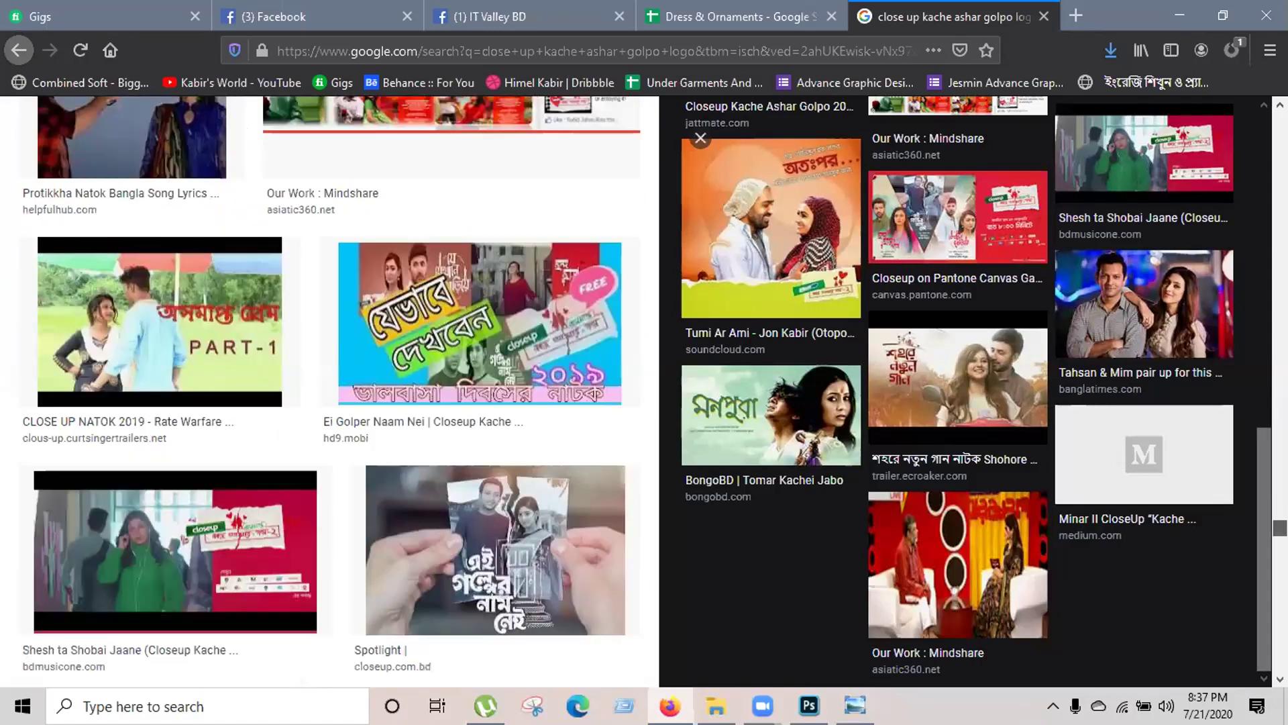
pyautogui.scroll(-15, 329, 391)
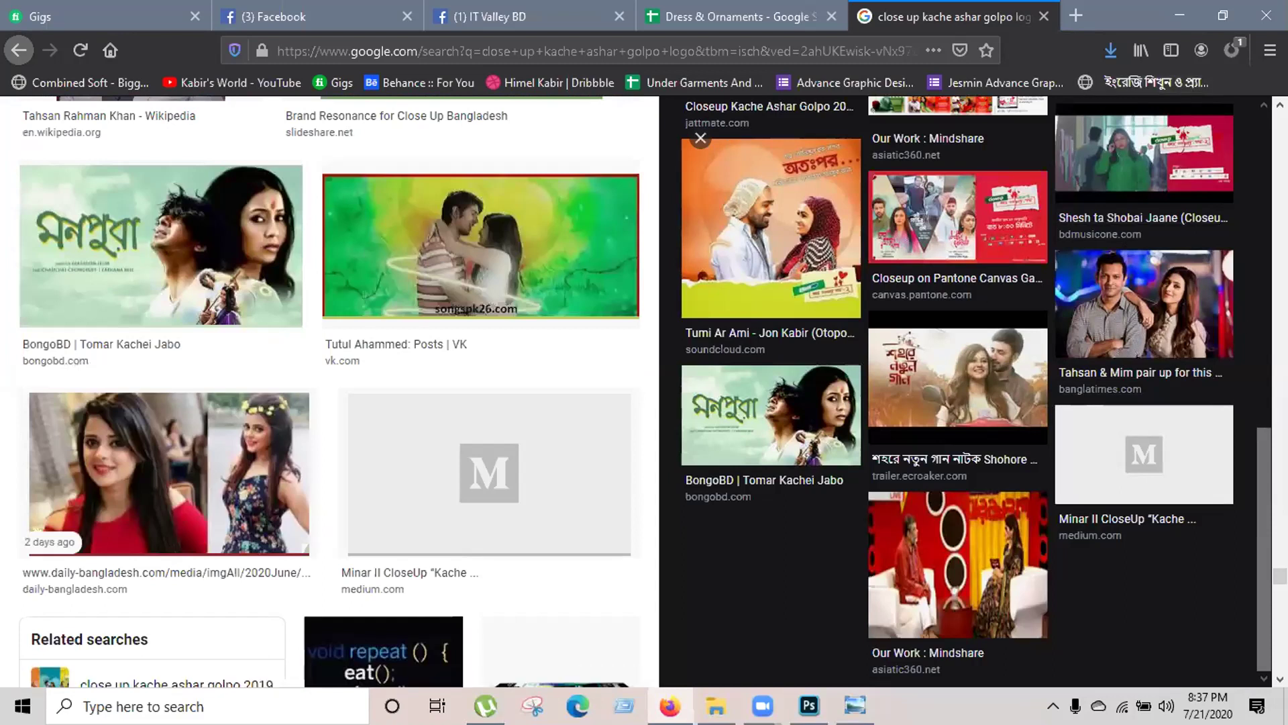
pyautogui.scroll(-15, 329, 392)
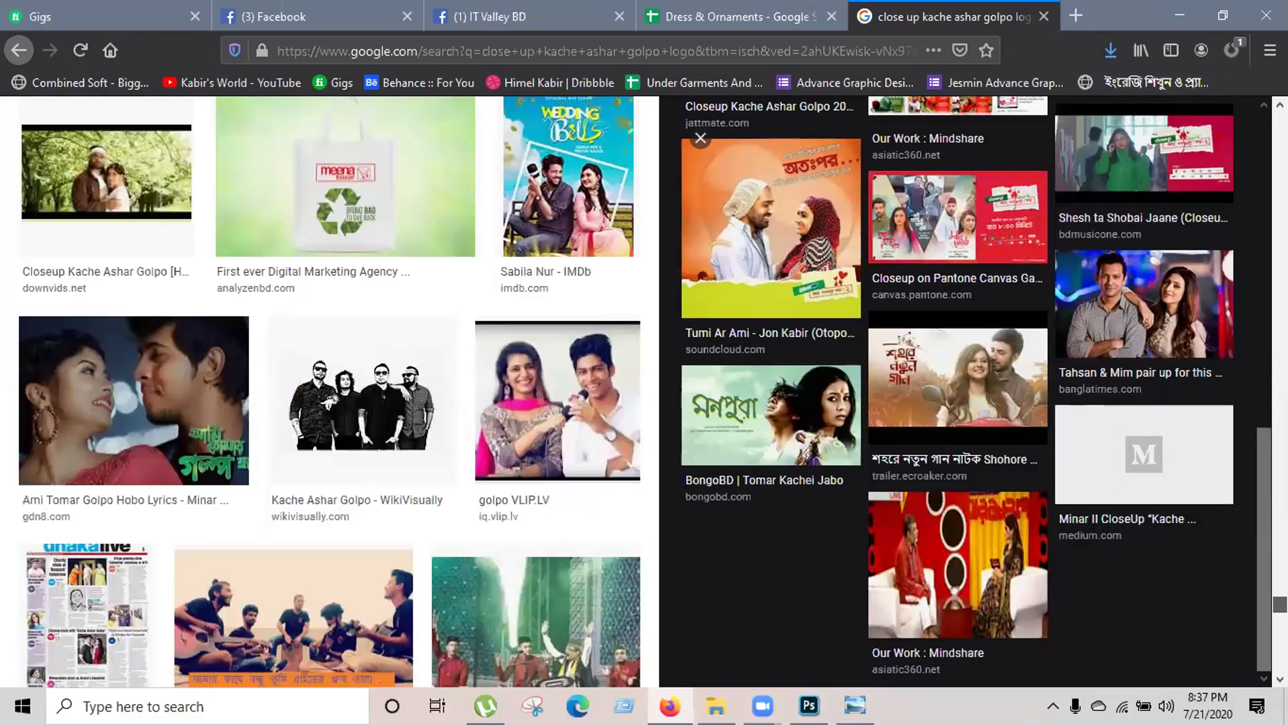
pyautogui.scroll(-18, 329, 391)
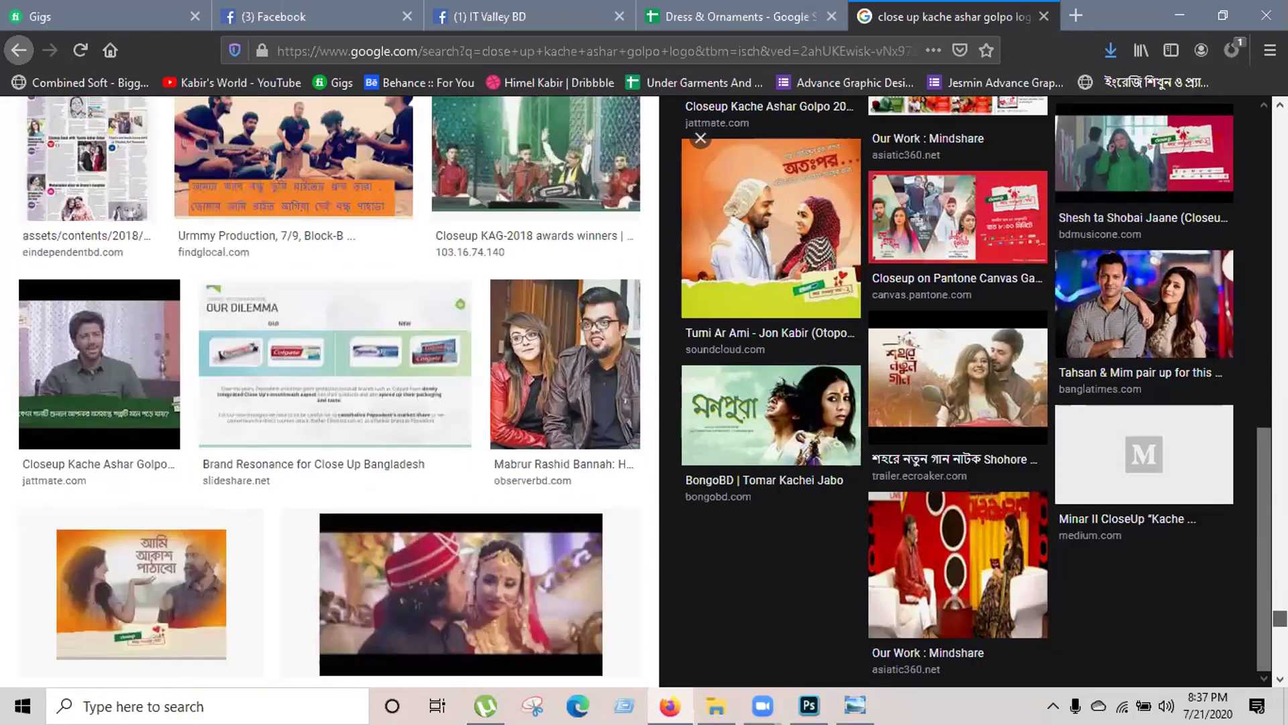
pyautogui.scroll(-2, 328, 391)
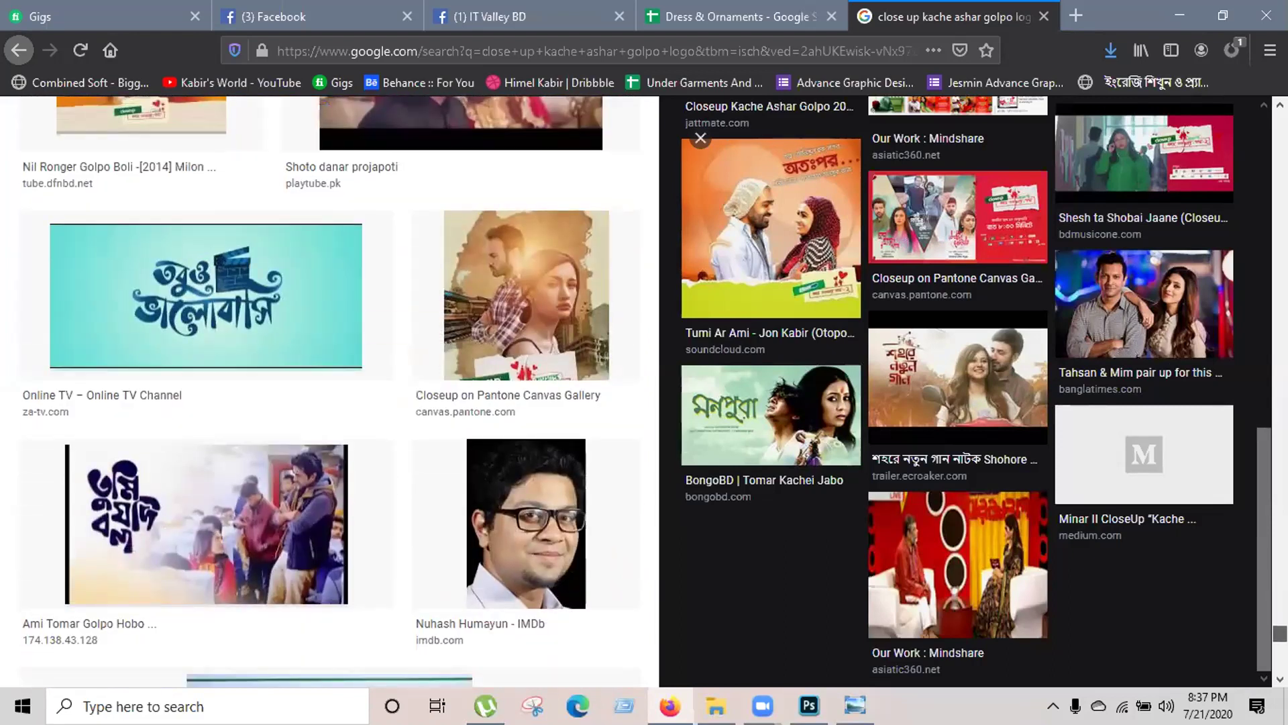
pyautogui.scroll(-10, 328, 391)
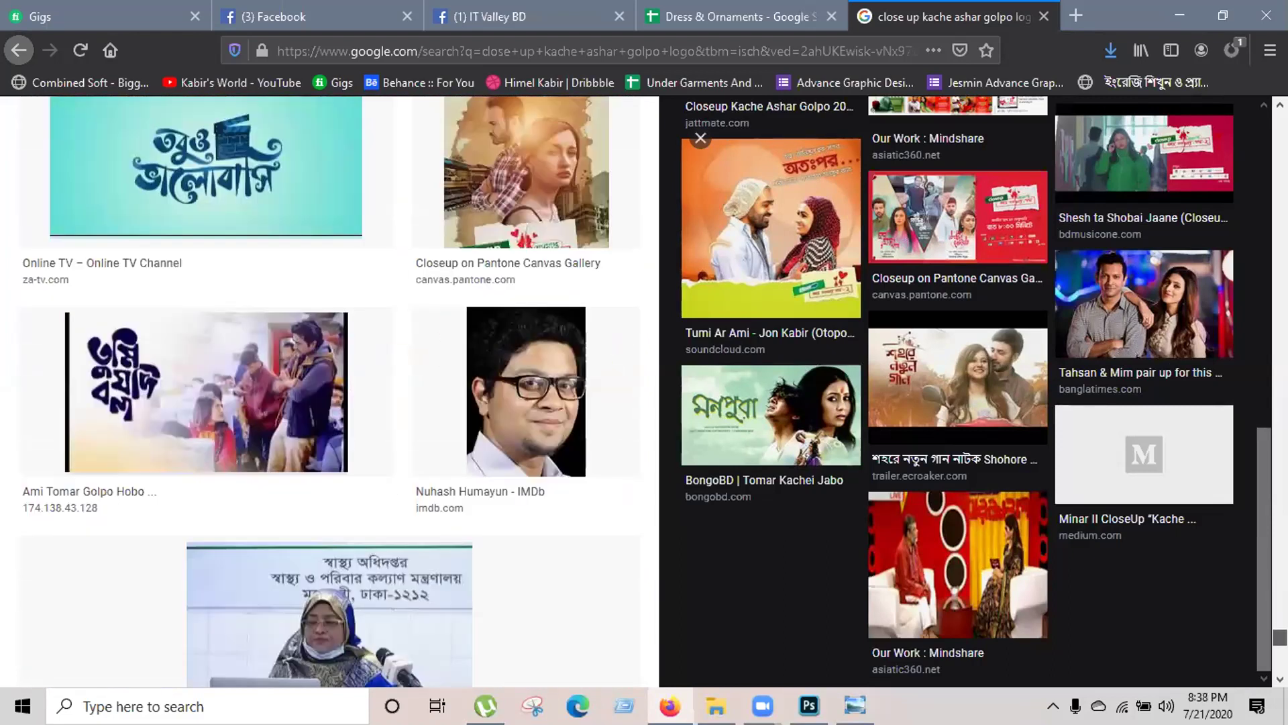
pyautogui.scroll(-8, 328, 391)
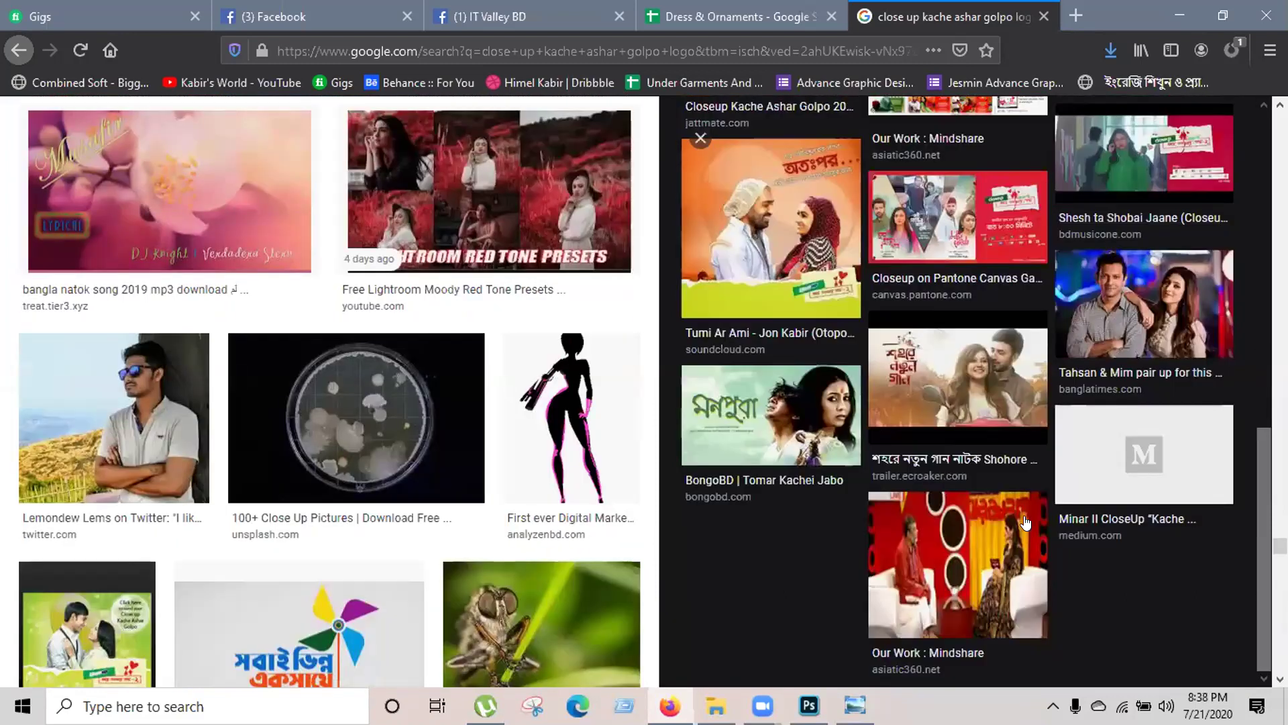
pyautogui.scroll(-5, 329, 391)
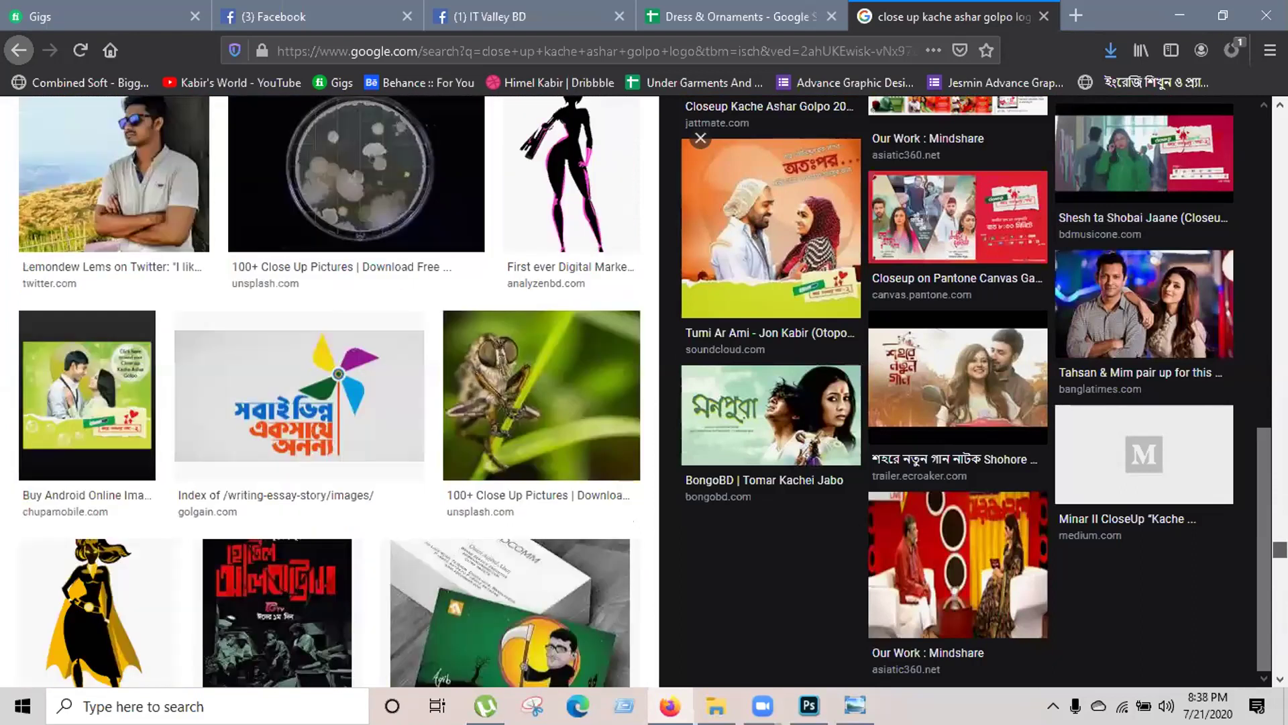
pyautogui.scroll(-7, 328, 391)
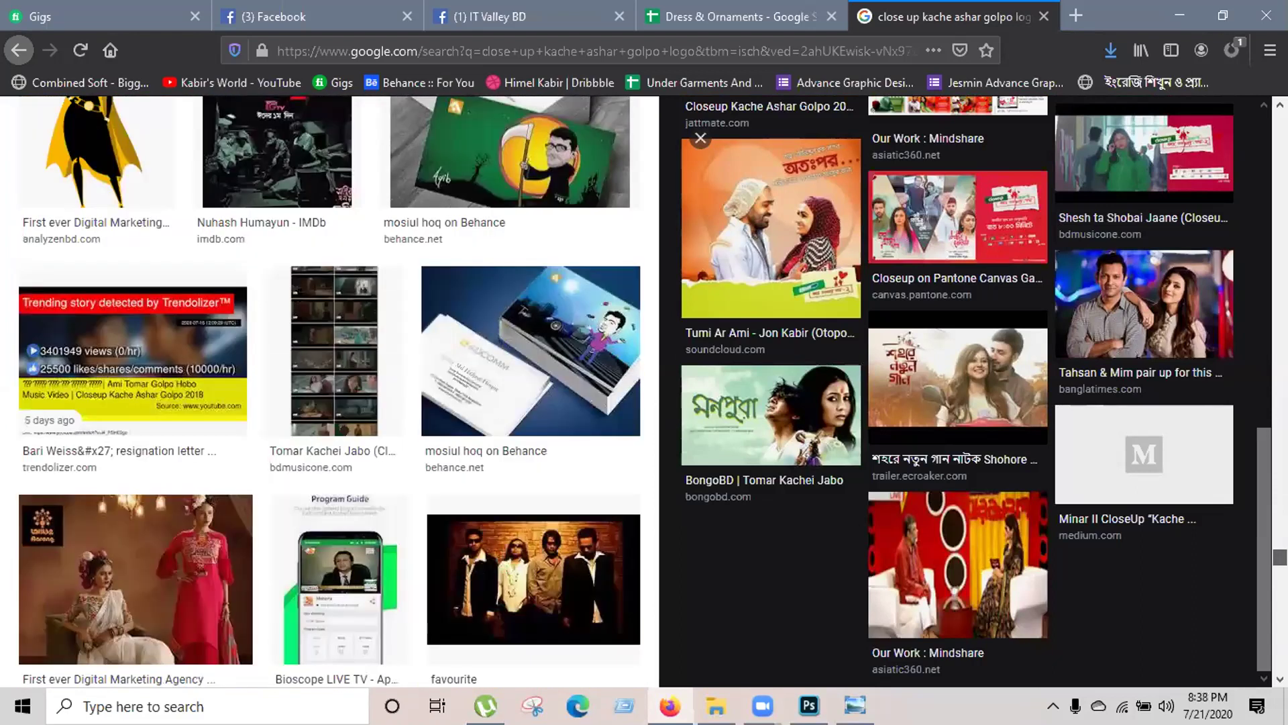
pyautogui.press('Home')
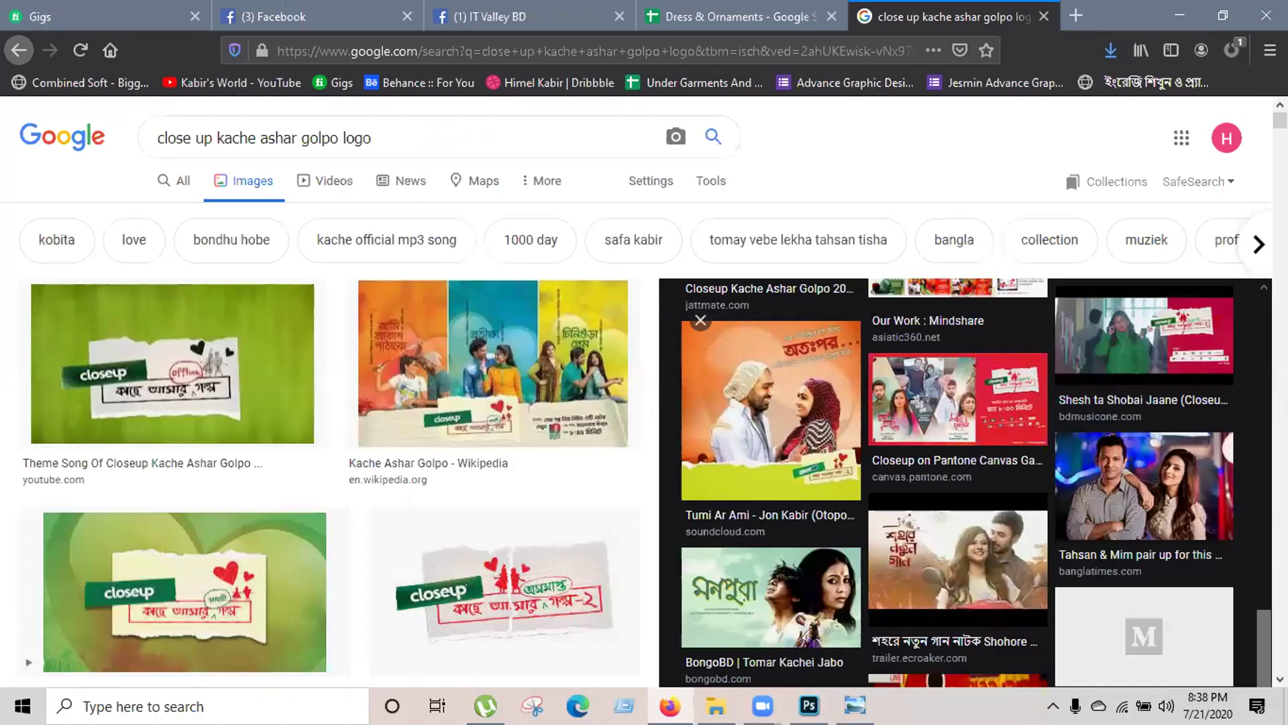
pyautogui.scroll(-5, 329, 391)
pyautogui.scroll(-2, 329, 391)
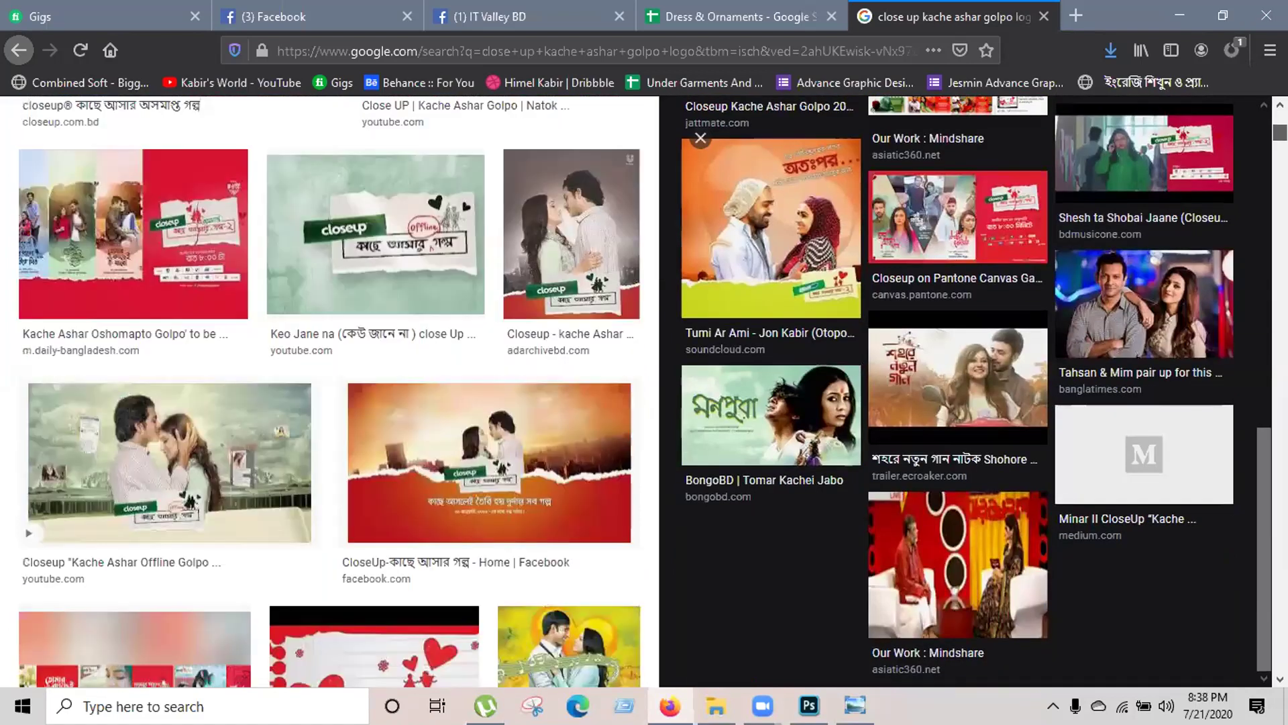
pyautogui.scroll(-7, 329, 391)
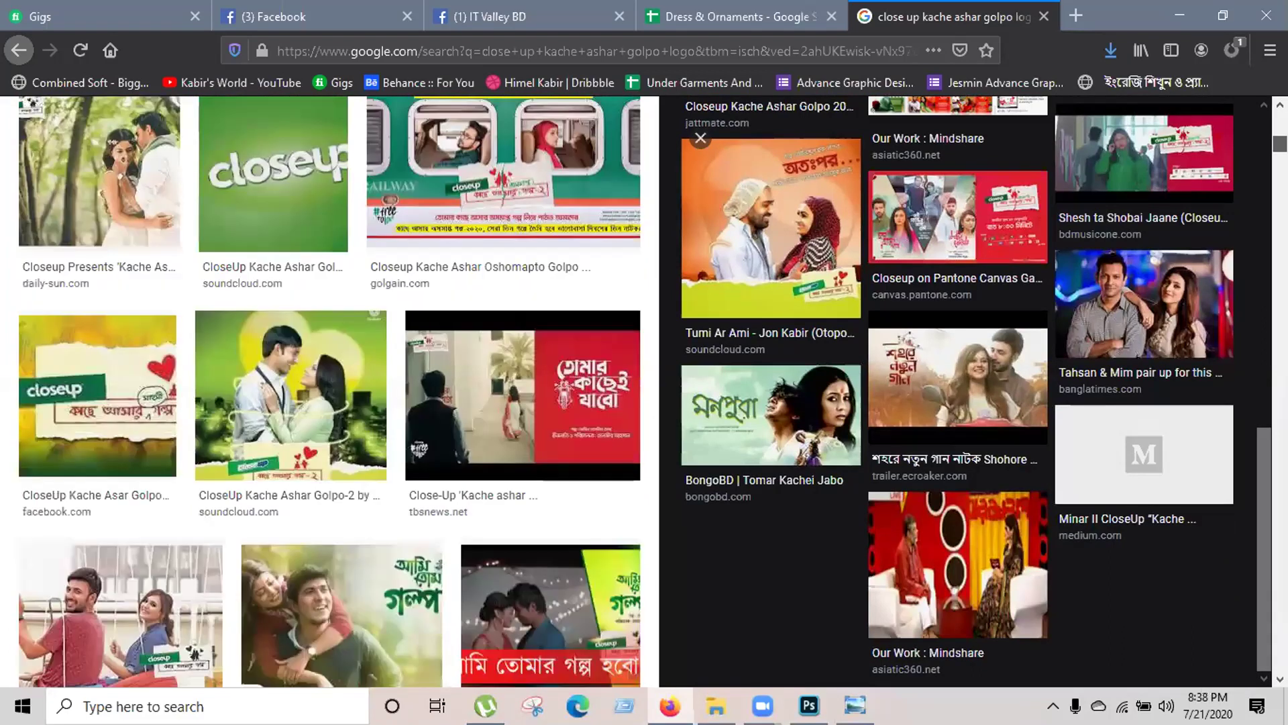
pyautogui.scroll(-7, 328, 391)
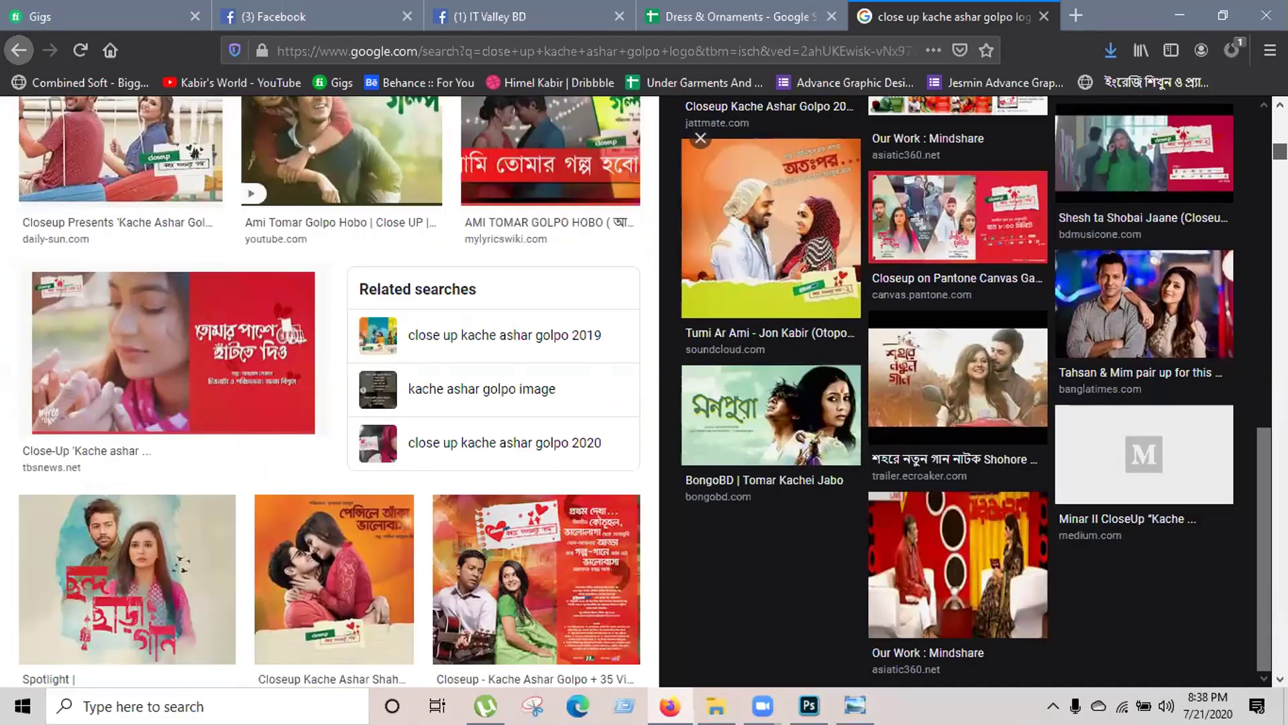
pyautogui.scroll(4, 376, 356)
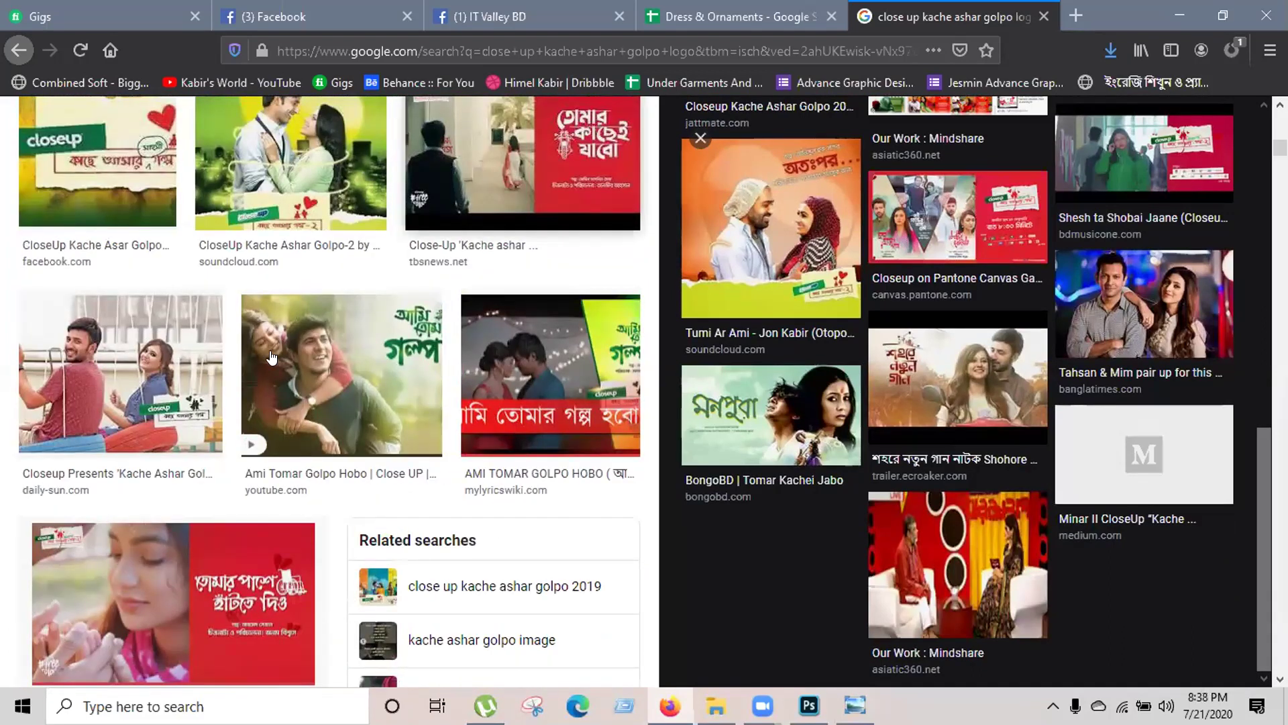
# Save the "Ami Tomar Golpo Hobo" YouTube image to the Desktop as the JPEG file maxresdefault
pyautogui.click(376, 356)
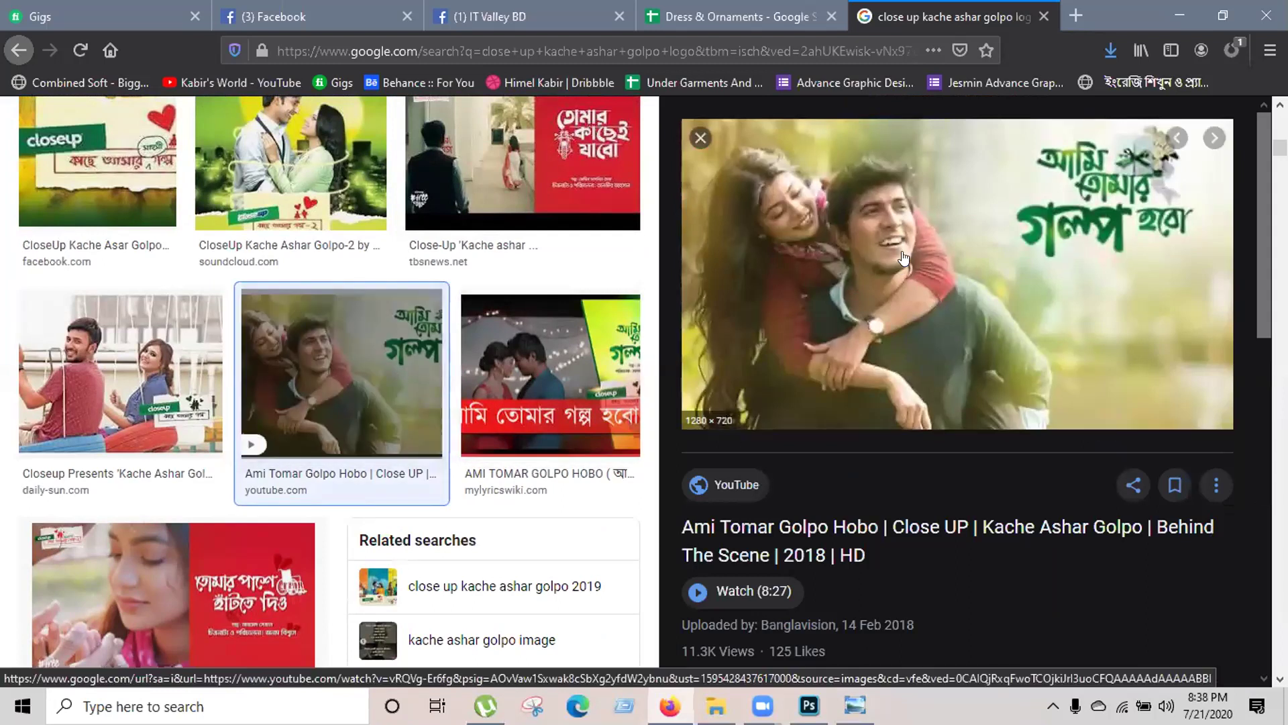
pyautogui.rightClick(906, 261)
pyautogui.click(939, 493)
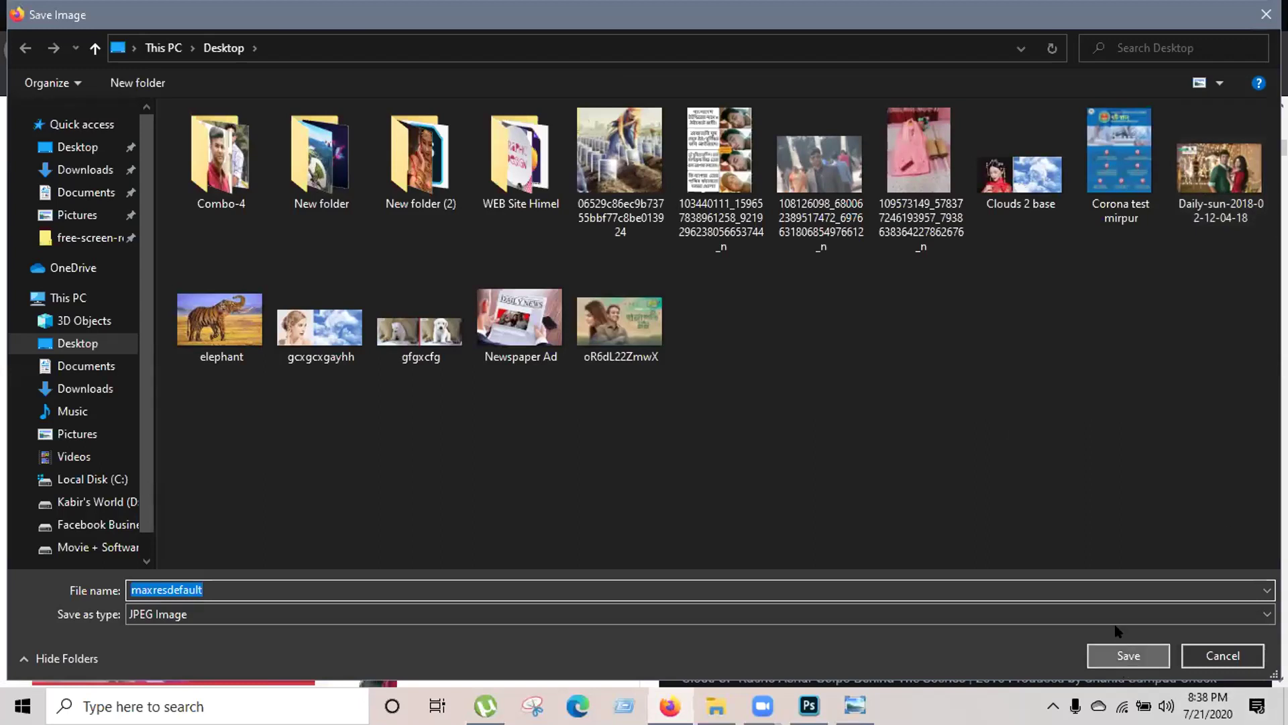
pyautogui.click(1121, 654)
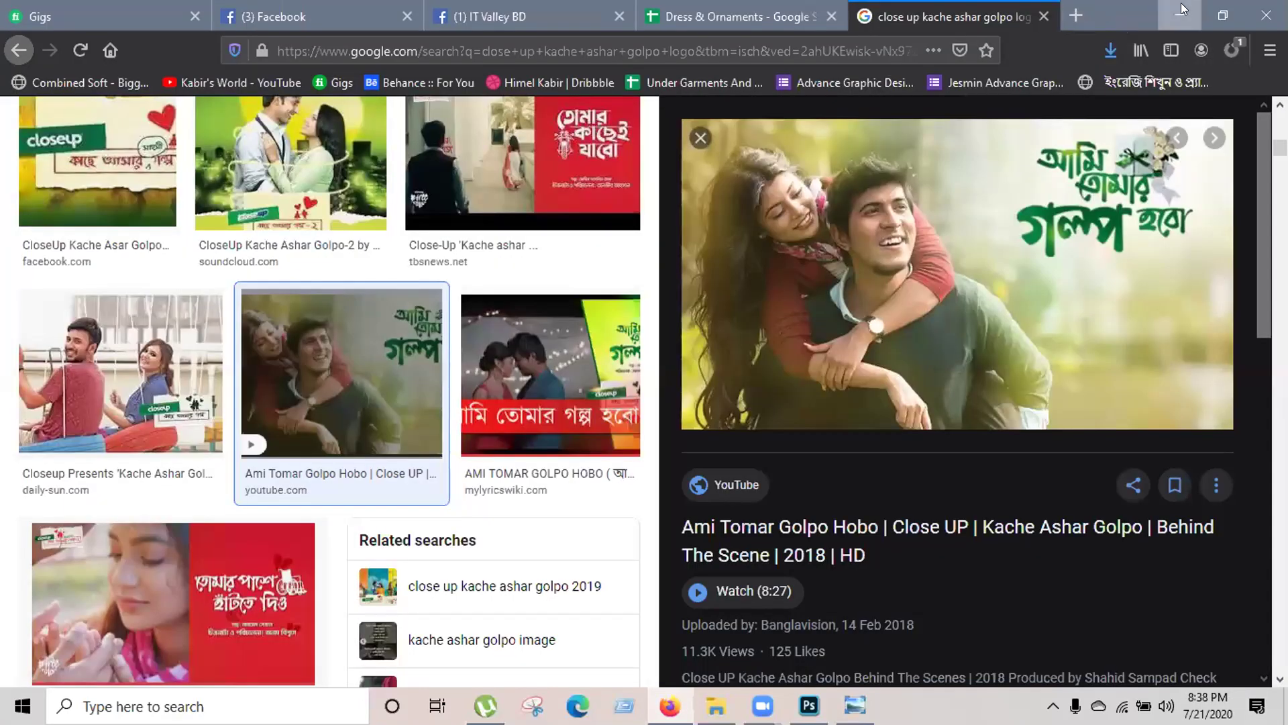
# Switch to Photoshop and create a new A4 print document in pixels, 2480 x 3508 at 300 pixels/inch
pyautogui.click(1259, 20)
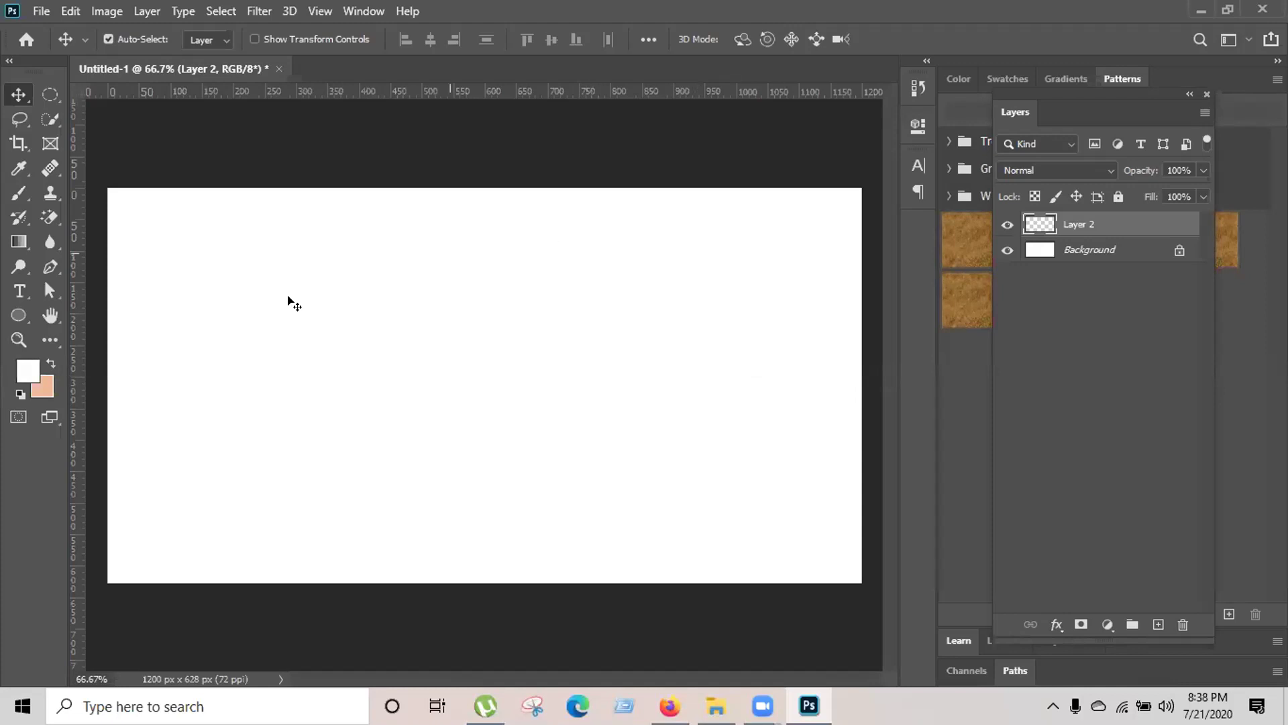
pyautogui.click(42, 11)
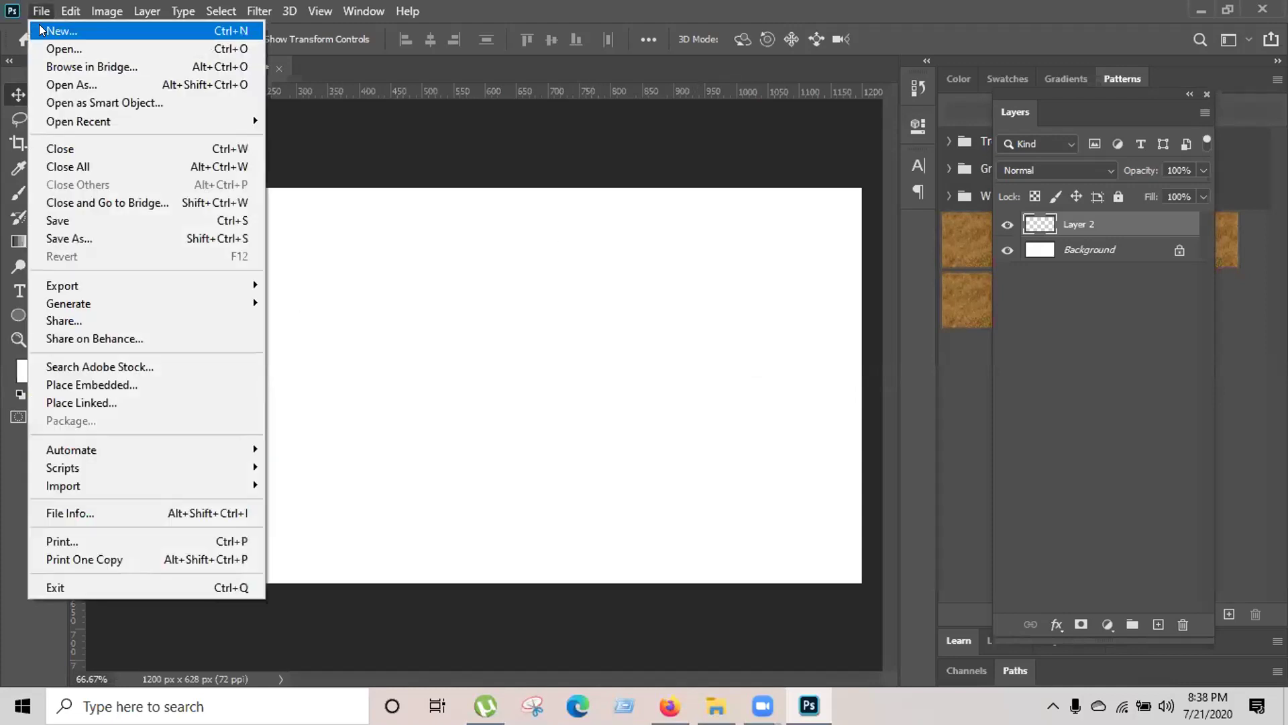
pyautogui.press('Escape')
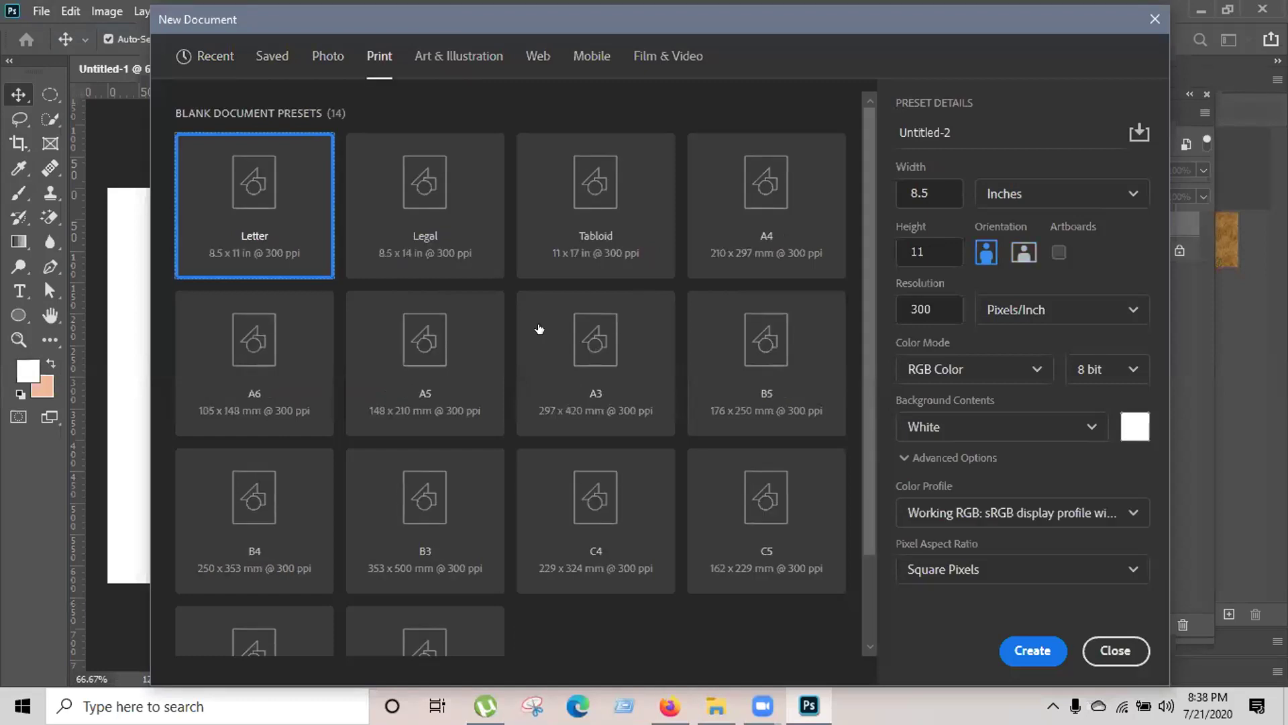
pyautogui.click(780, 210)
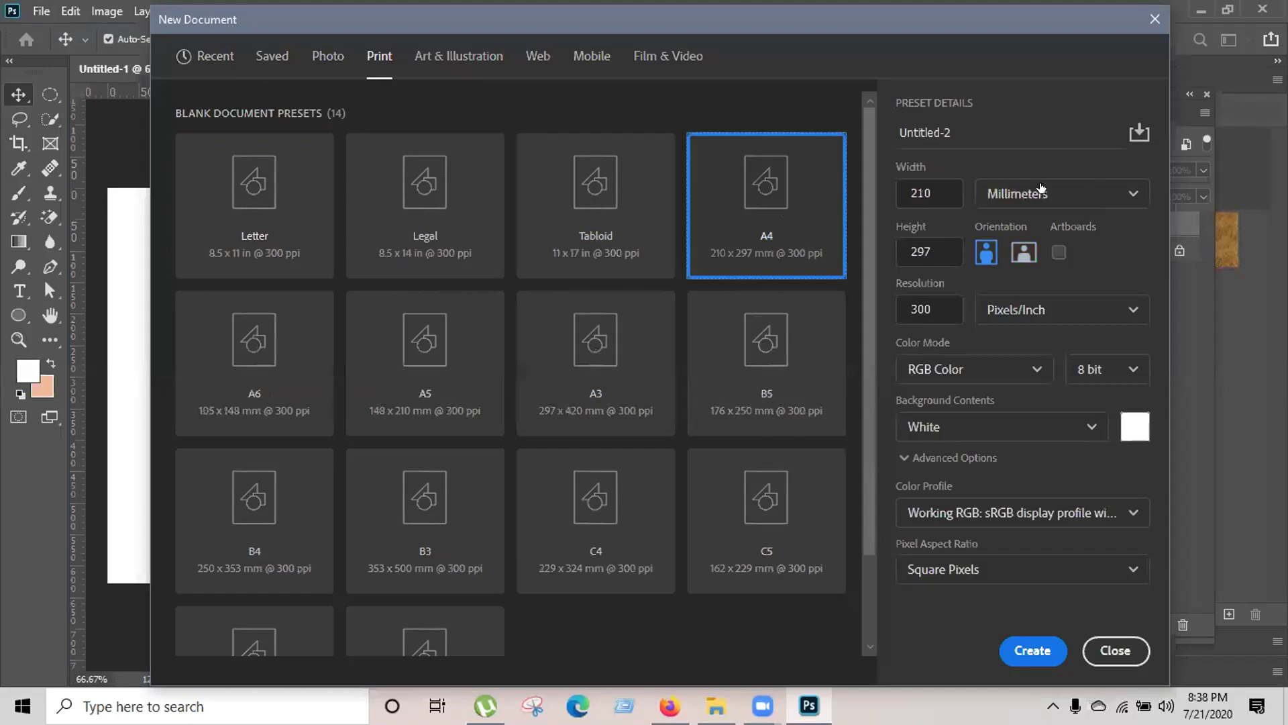
pyautogui.click(1037, 196)
pyautogui.click(1000, 230)
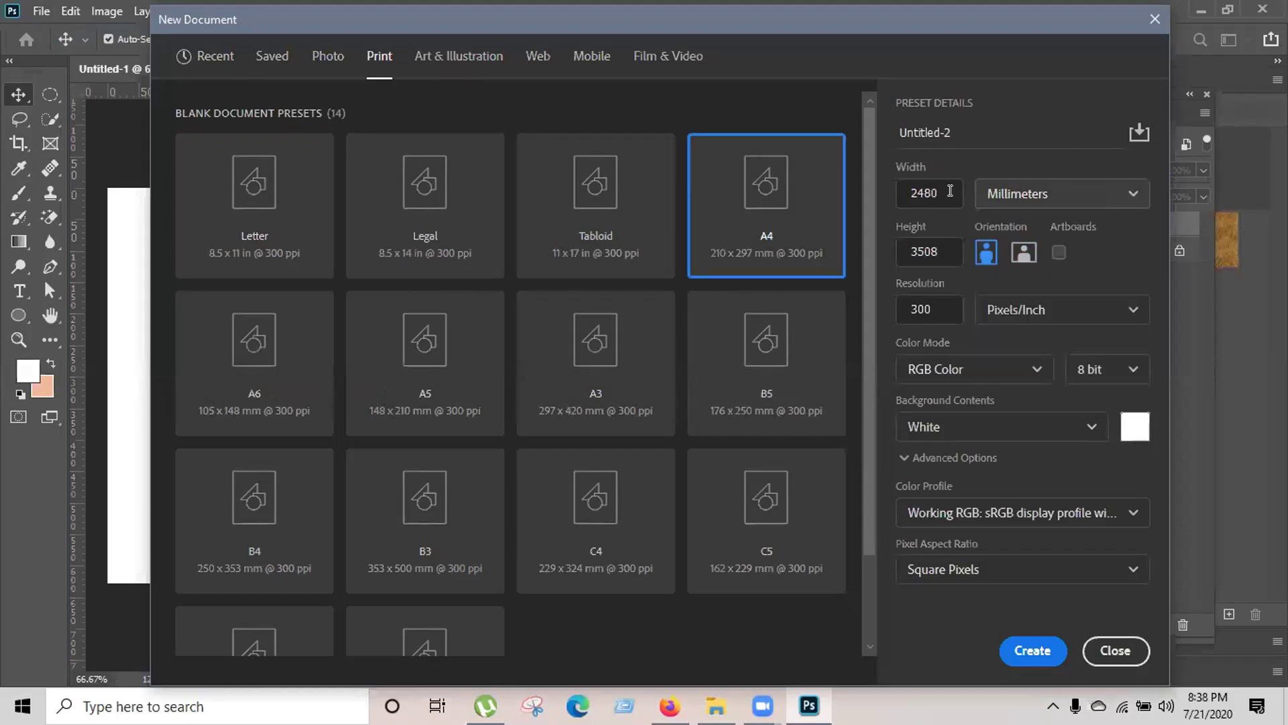
pyautogui.moveTo(934, 190); pyautogui.dragTo(898, 190)
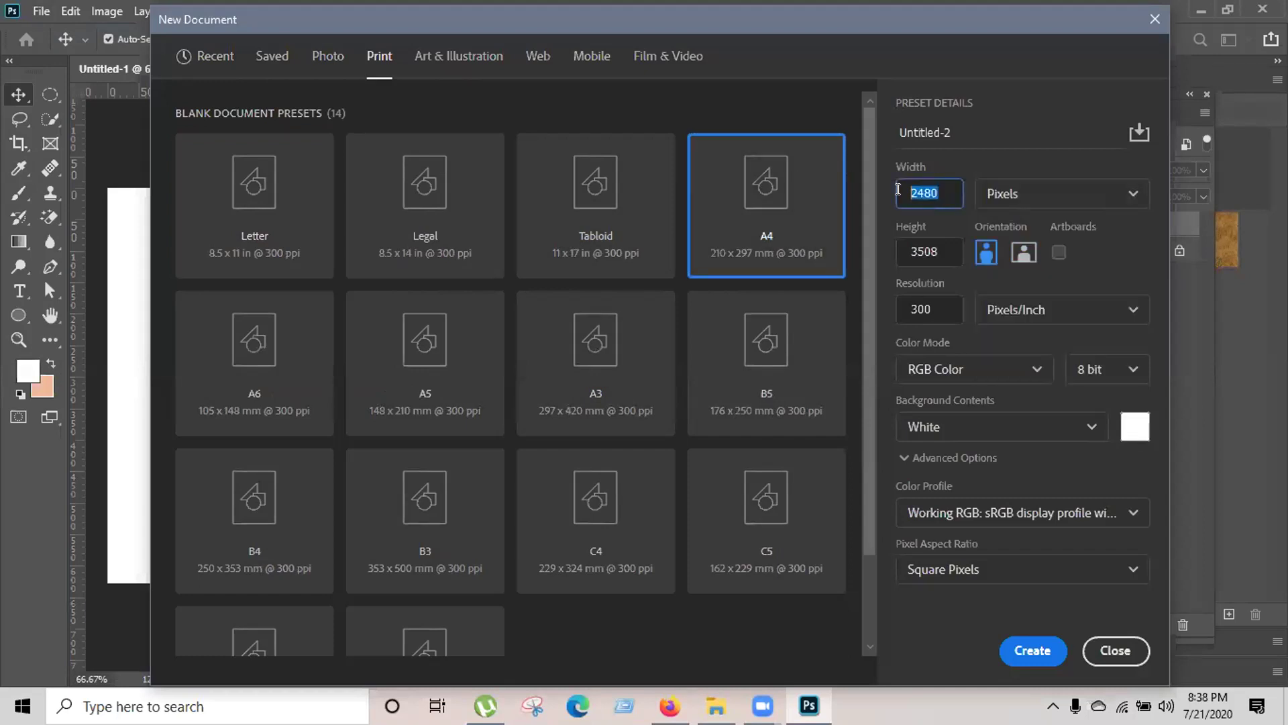
pyautogui.moveTo(942, 249); pyautogui.dragTo(828, 240)
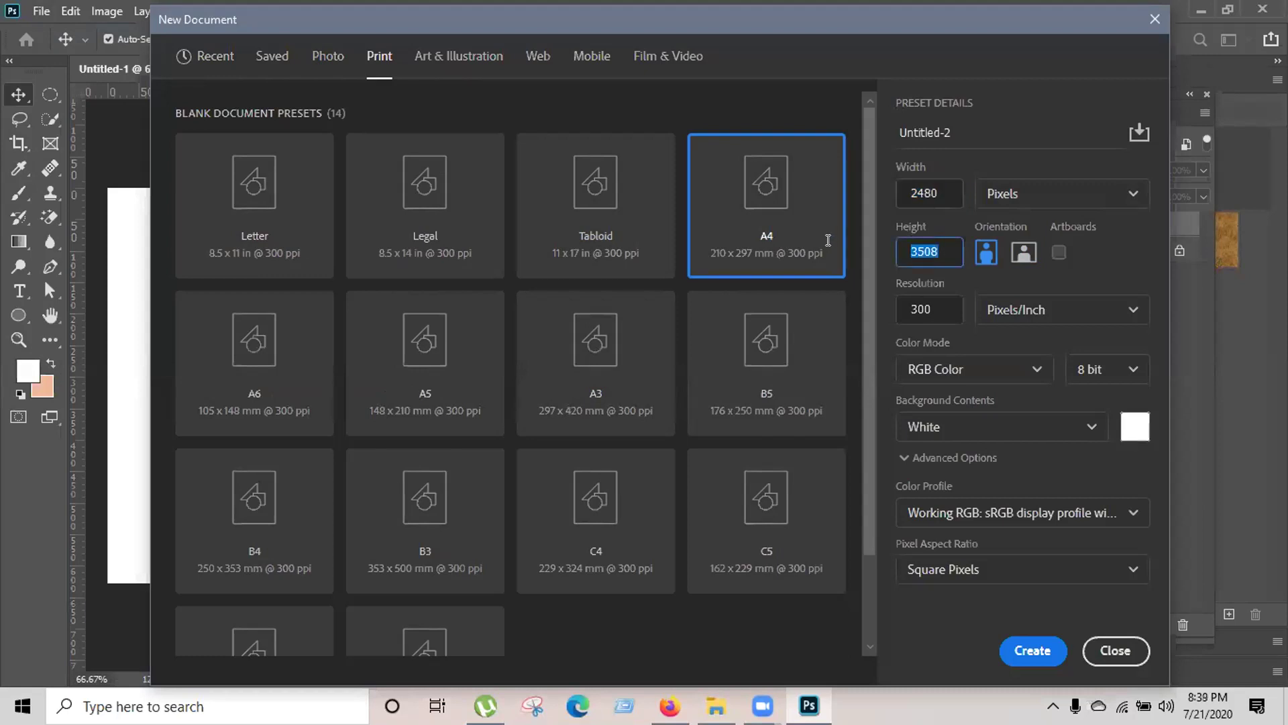
pyautogui.moveTo(948, 240); pyautogui.dragTo(837, 240)
pyautogui.moveTo(934, 190); pyautogui.dragTo(871, 189)
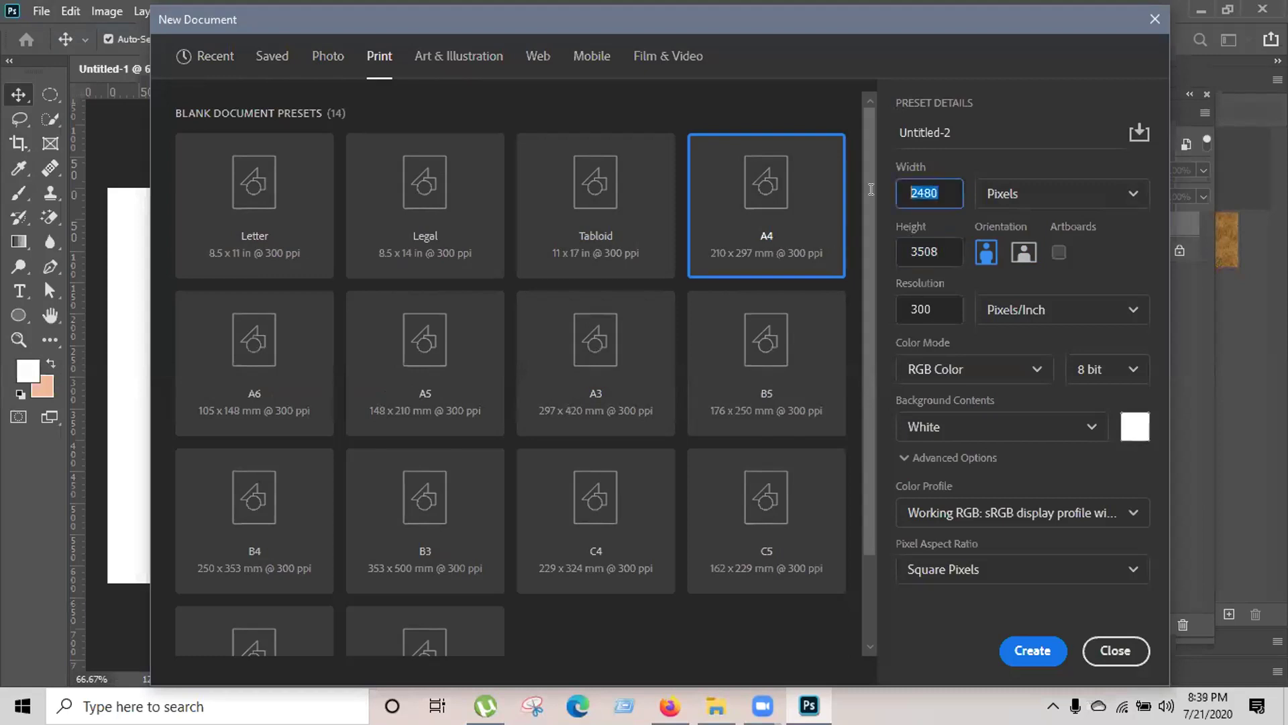
pyautogui.click(1041, 645)
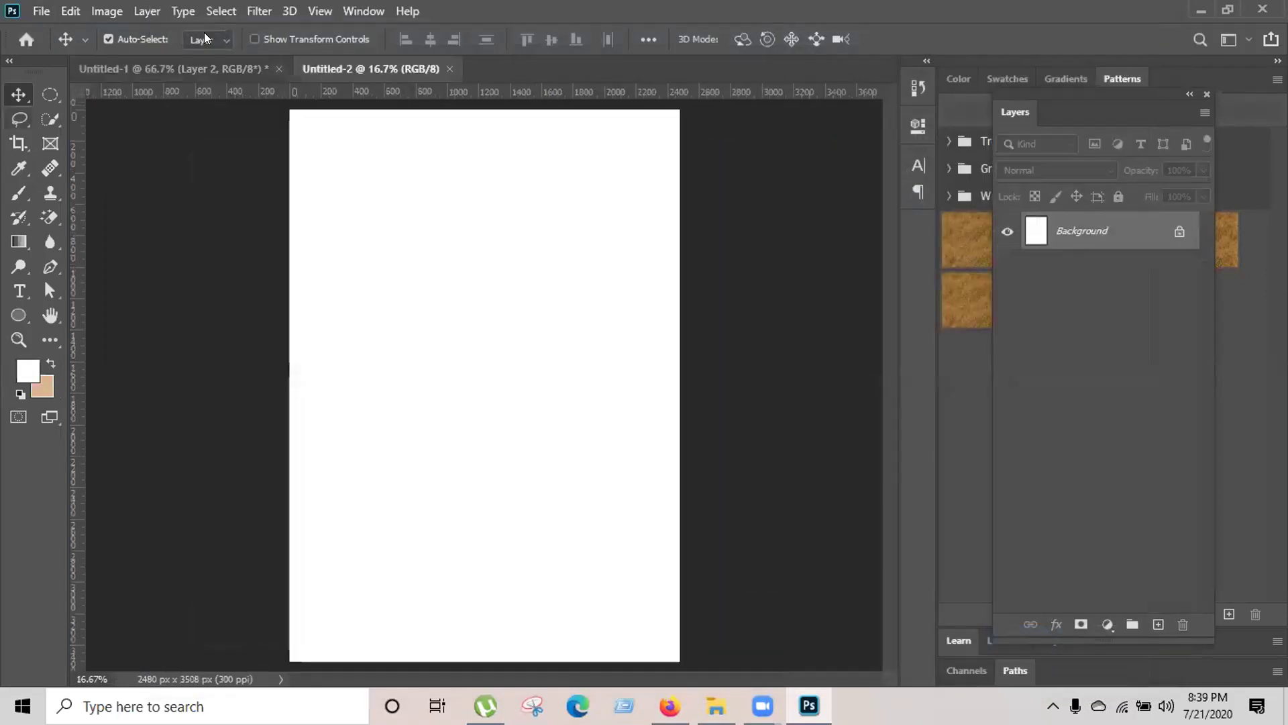
# Close the older Untitled-1 document without saving it, keeping the new A4 document open
pyautogui.click(279, 69)
pyautogui.click(608, 275)
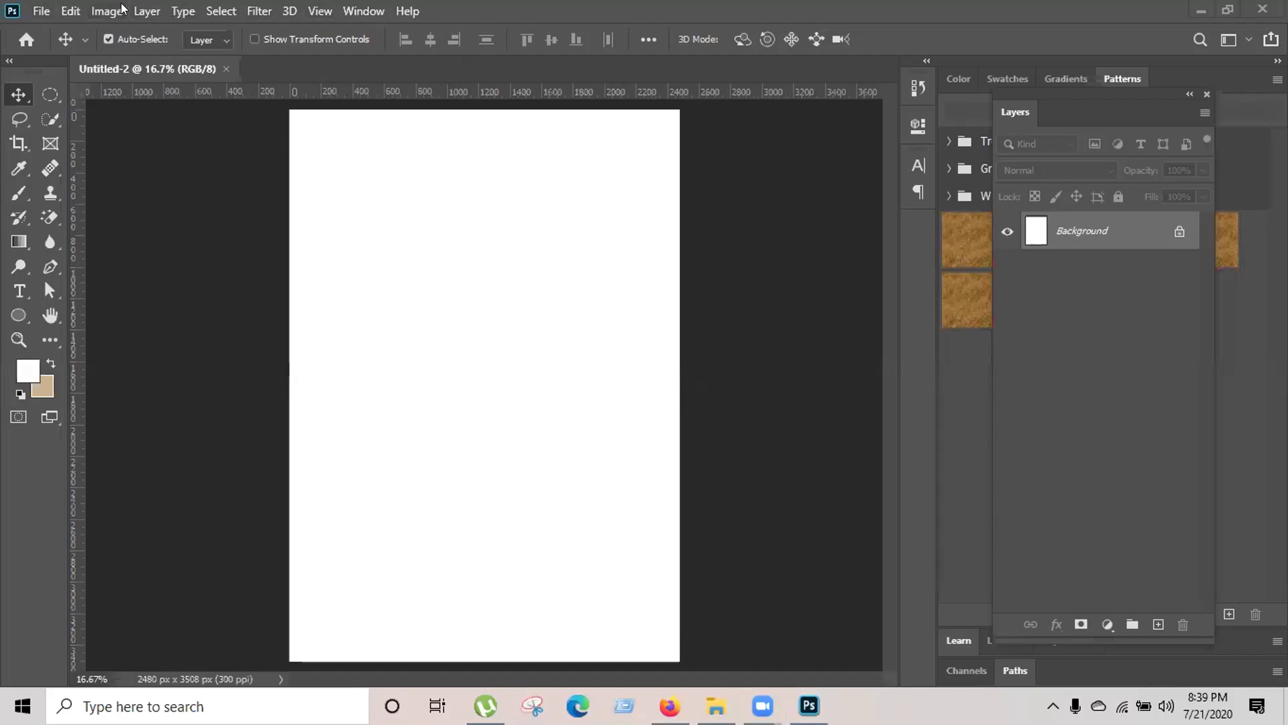
# Rotate the blank A4 canvas 90° clockwise into landscape orientation
pyautogui.click(94, 14)
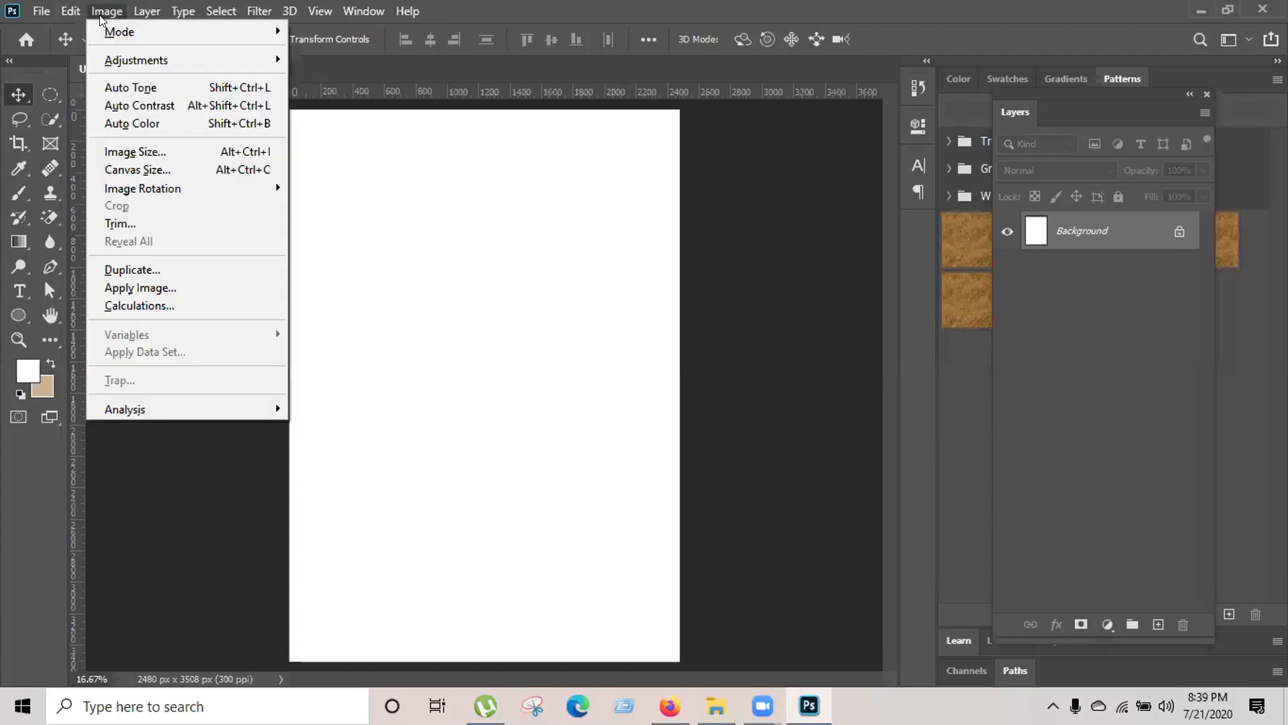
pyautogui.moveTo(161, 192)
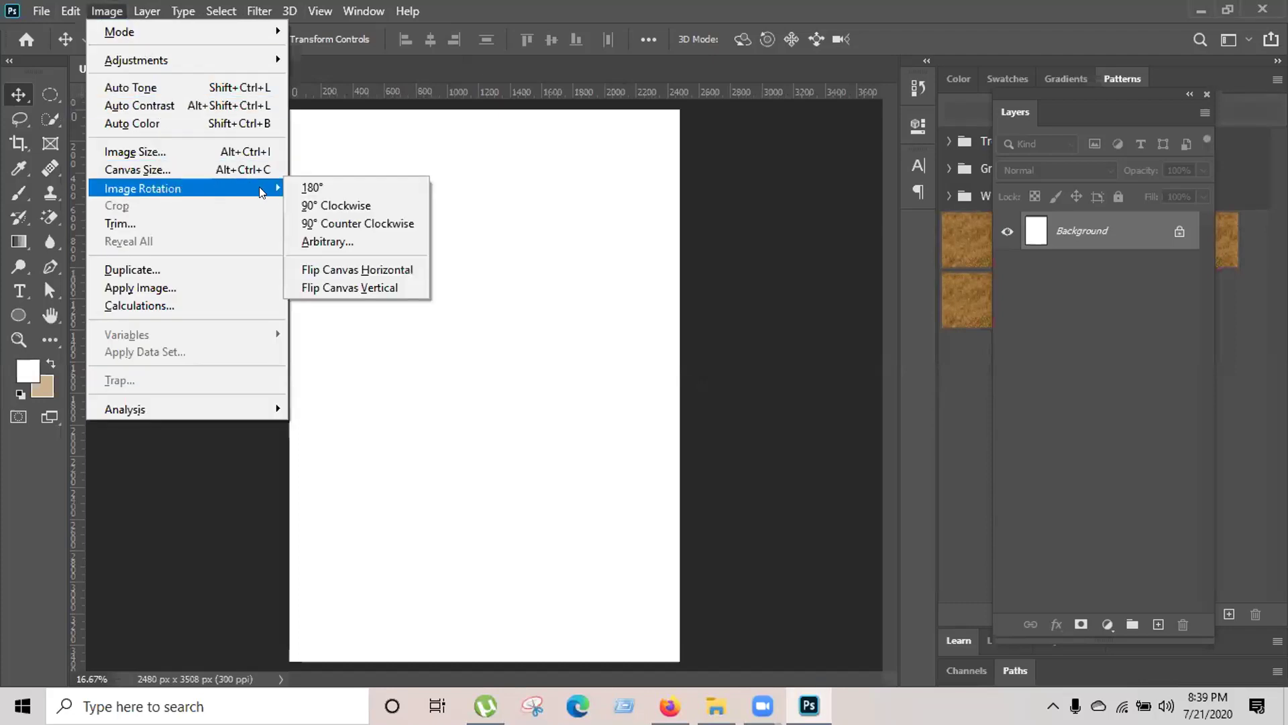
pyautogui.click(354, 208)
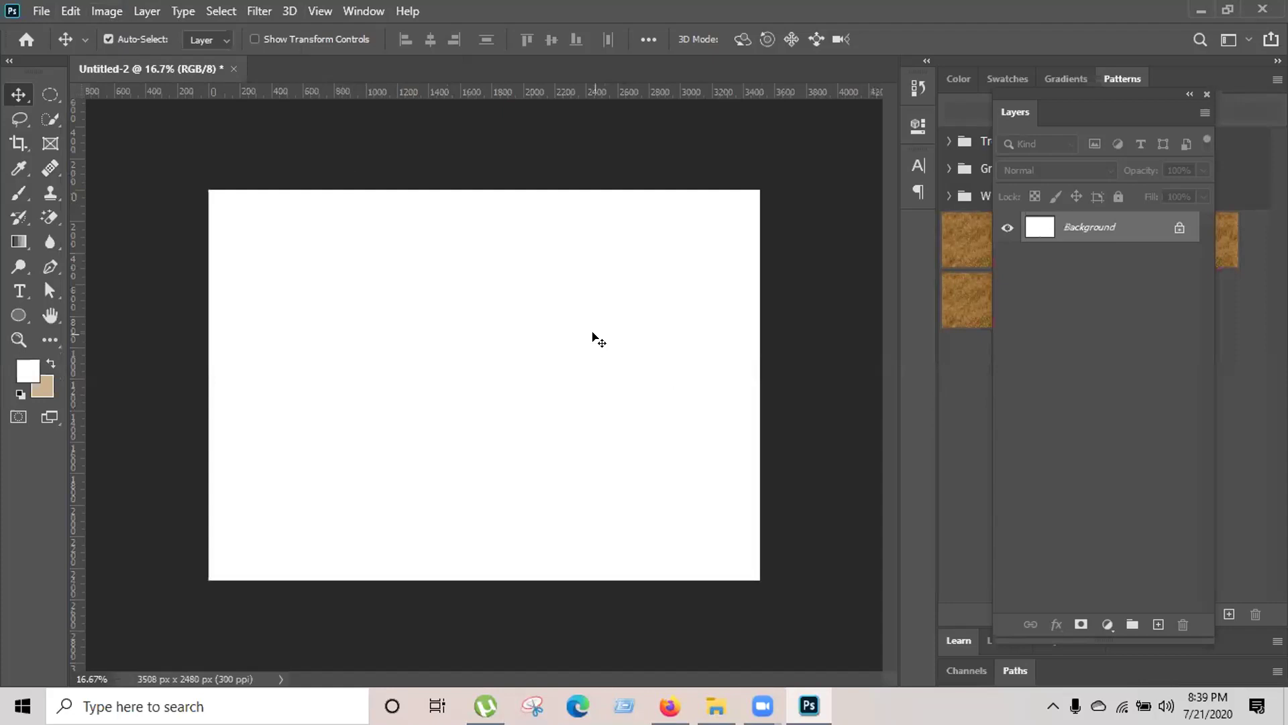
pyautogui.hotkey('ctrl', '+')
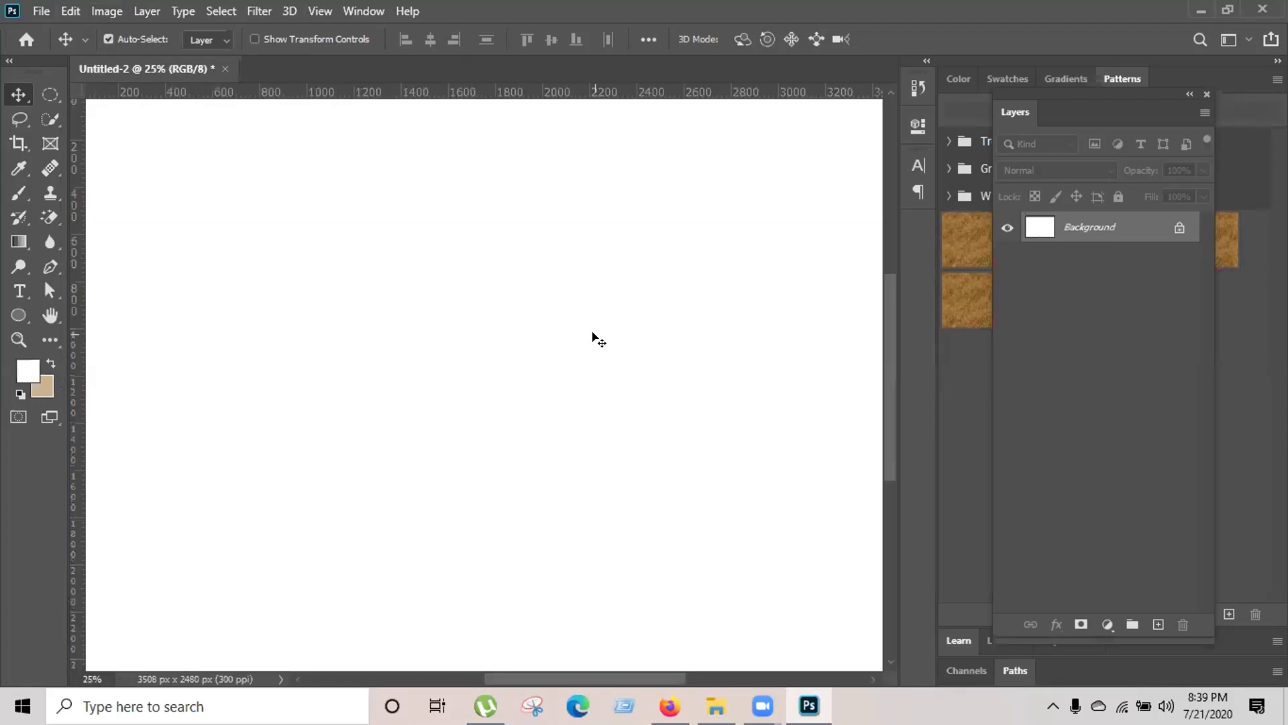
pyautogui.hotkey('ctrl', '-')
pyautogui.scroll(1, 561, 299)
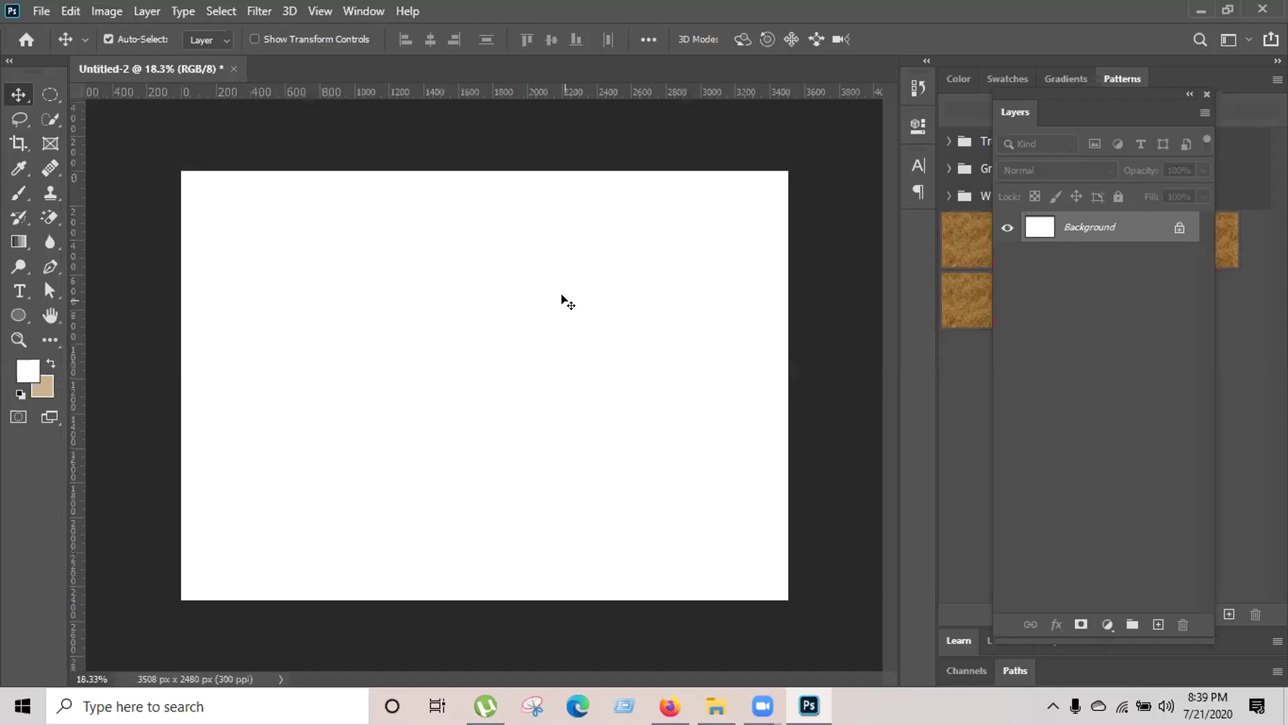
pyautogui.scroll(1, 562, 296)
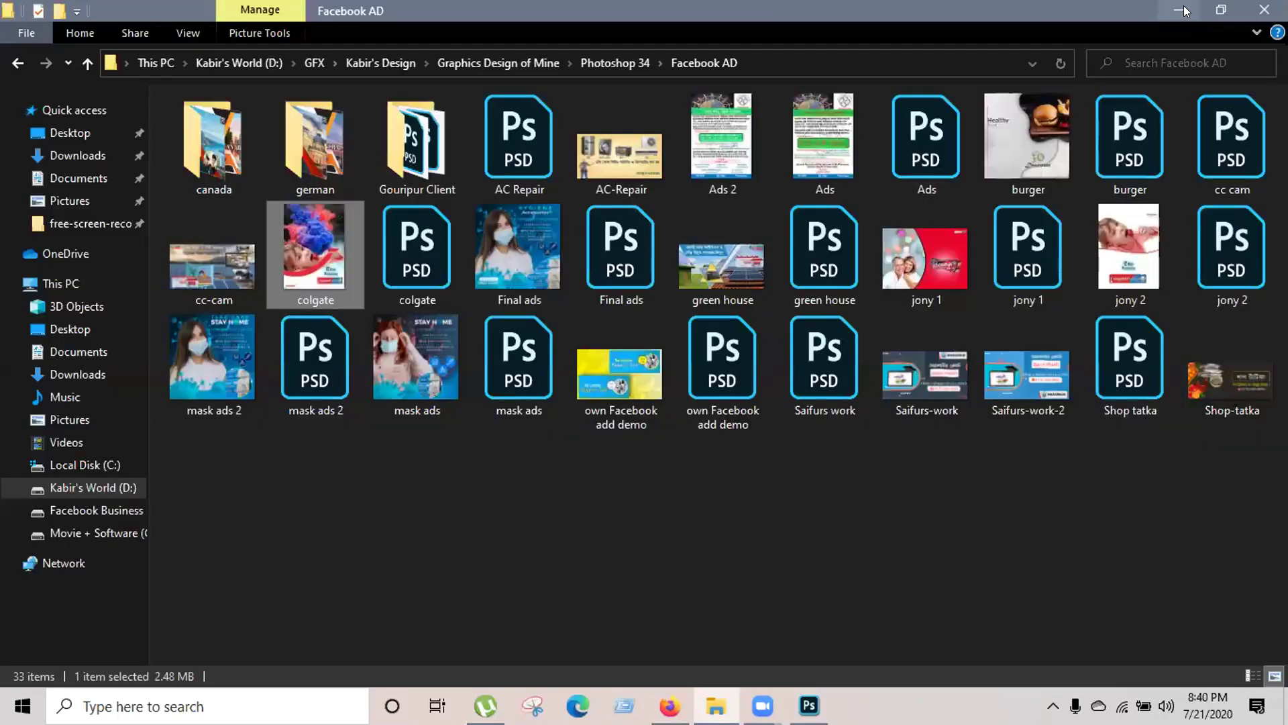
# Place the thumbnail-1 image from the desktop into the landscape document and align it with the canvas's top edge
pyautogui.click(1179, 10)
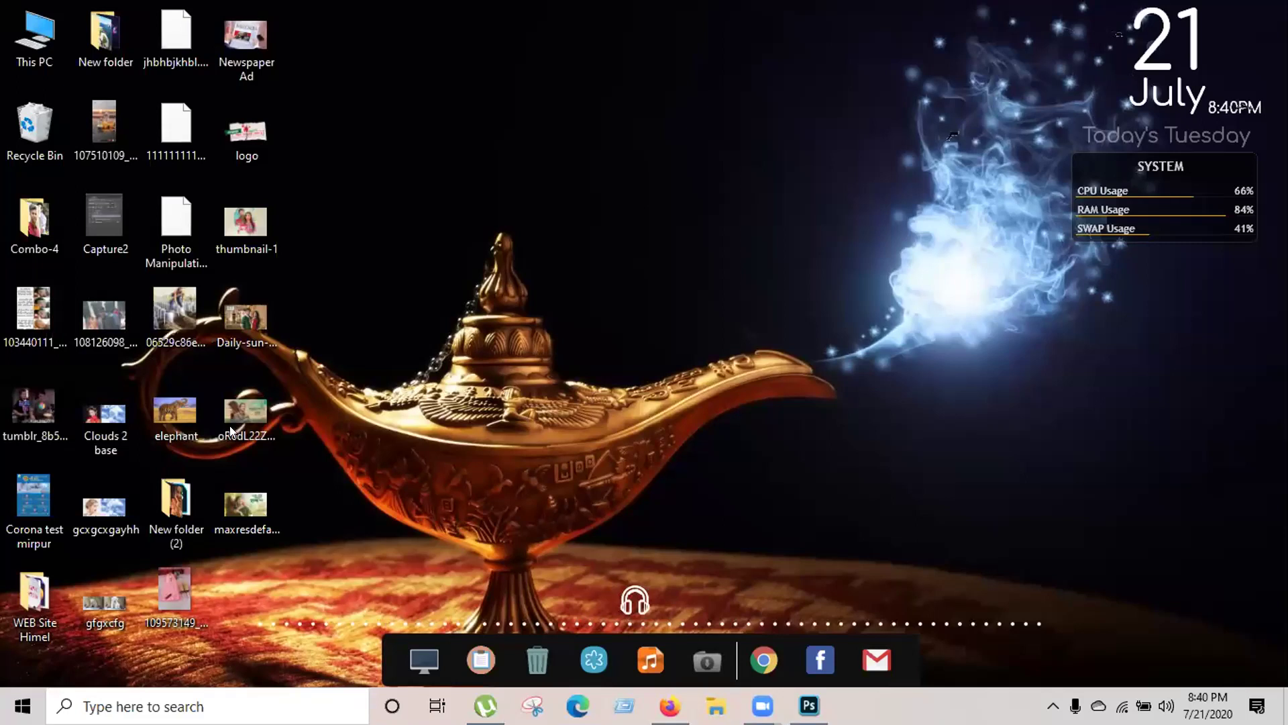
pyautogui.moveTo(245, 225); pyautogui.dragTo(566, 365)
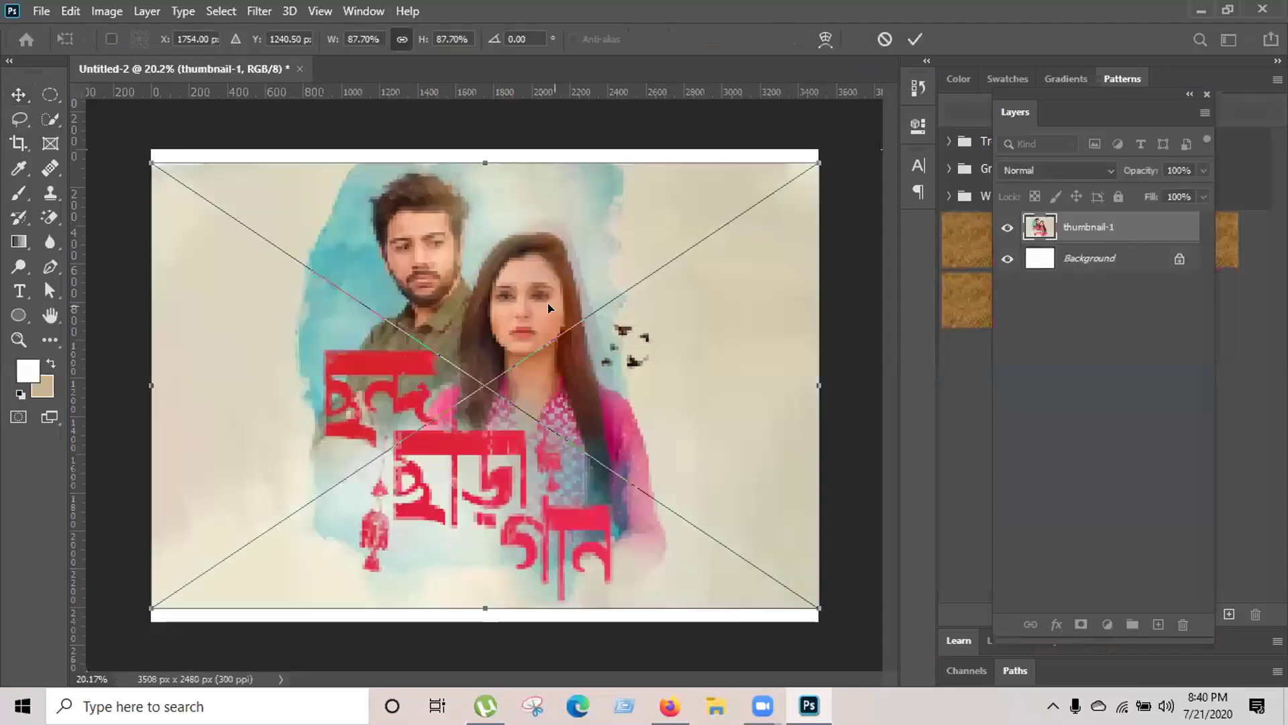
pyautogui.moveTo(765, 282); pyautogui.dragTo(773, 253)
pyautogui.press('Return')
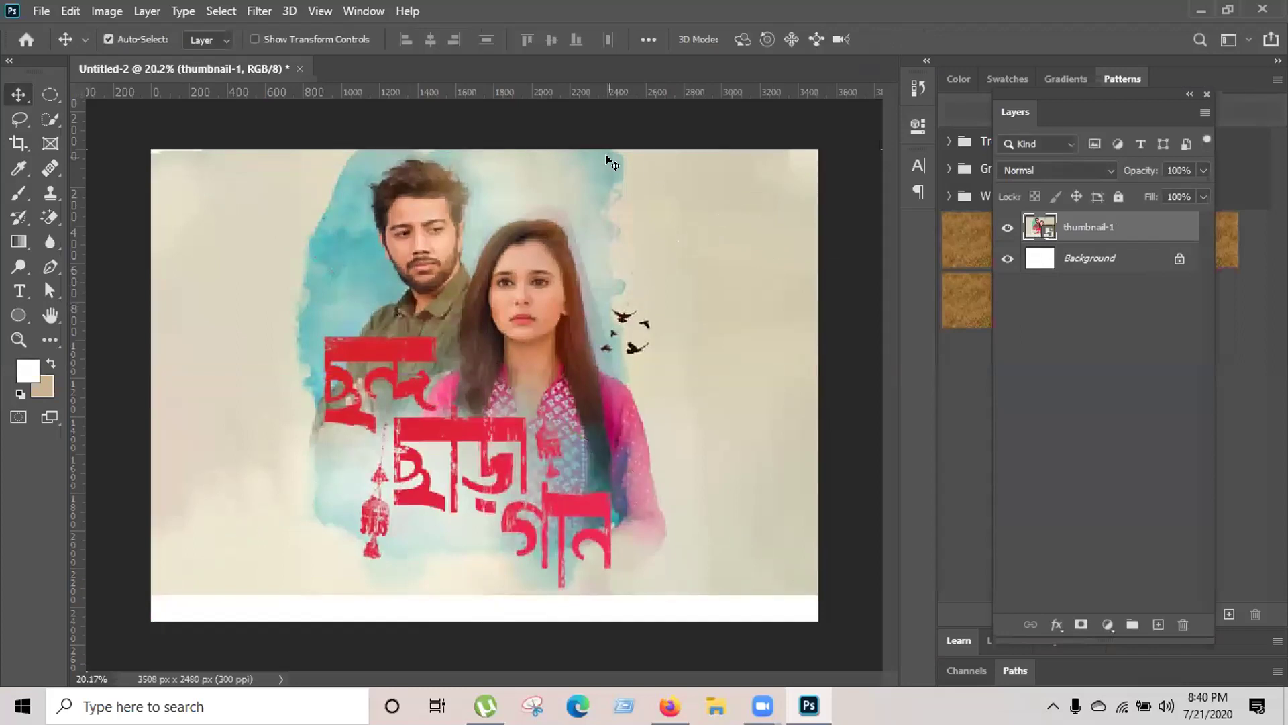
pyautogui.press('F7')
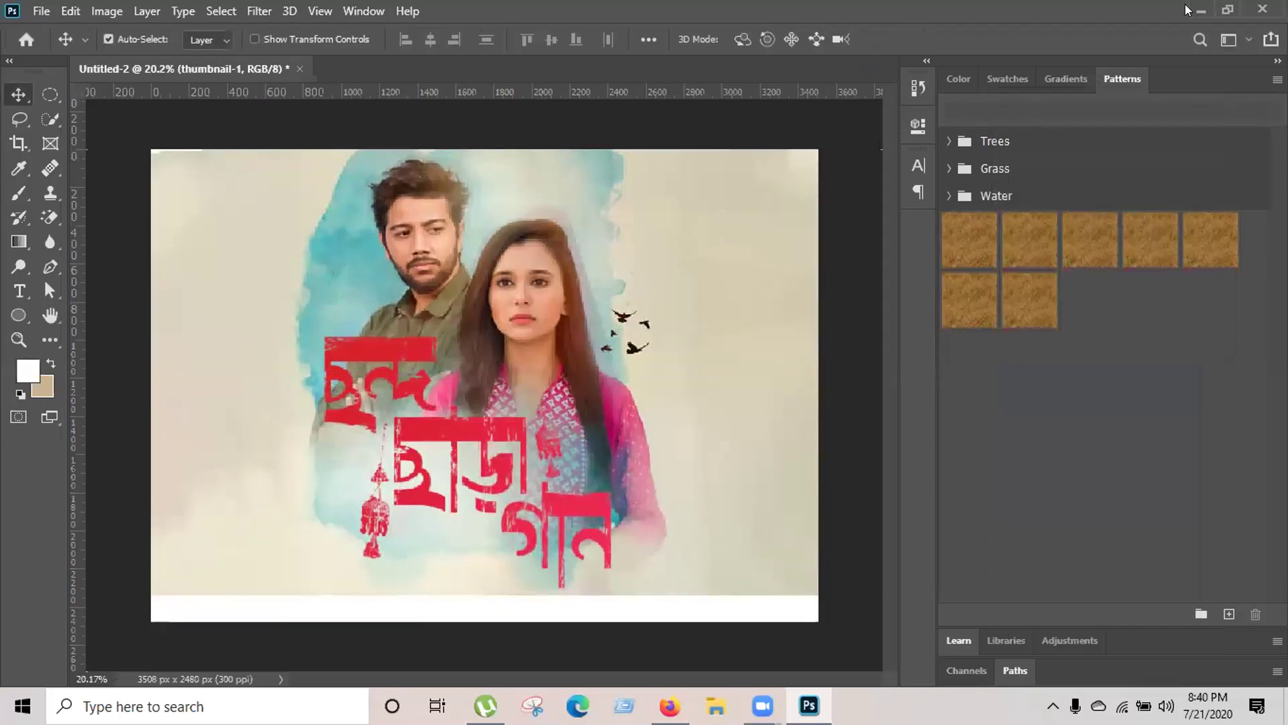
pyautogui.click(1201, 9)
pyautogui.moveTo(245, 316); pyautogui.dragTo(417, 342)
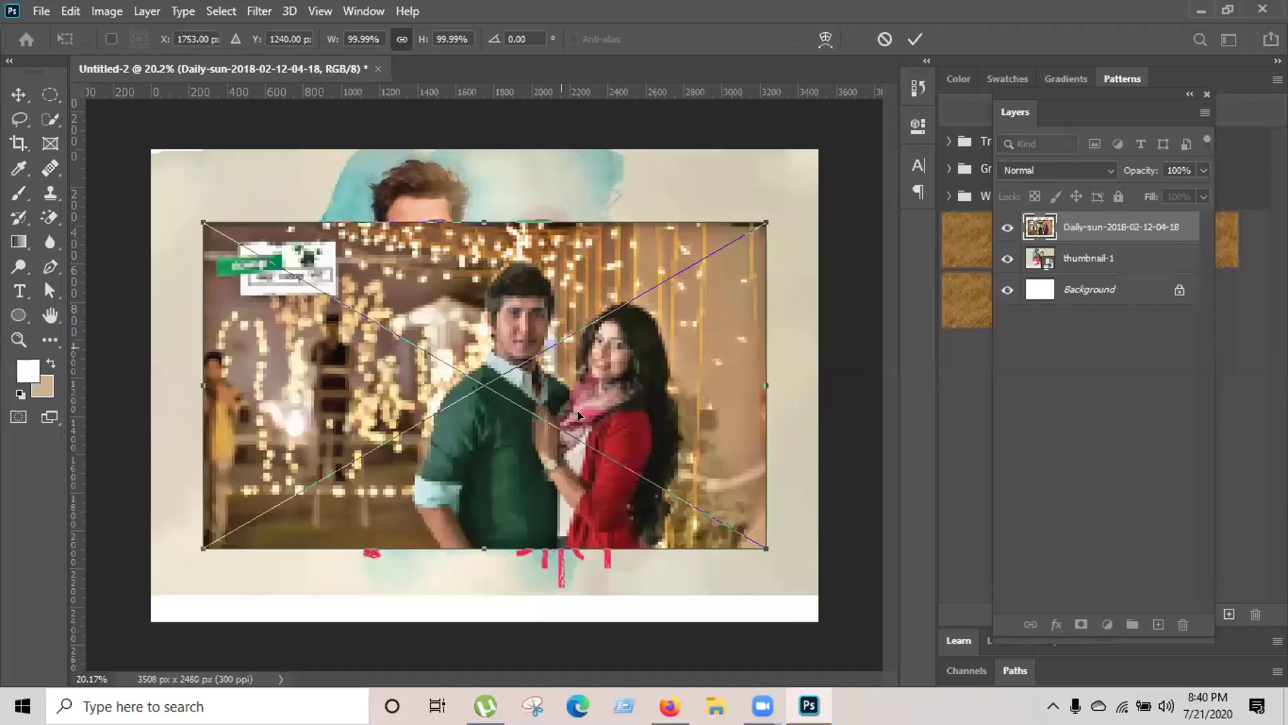
pyautogui.moveTo(204, 222); pyautogui.dragTo(102, 99)
pyautogui.moveTo(738, 398); pyautogui.dragTo(530, 394)
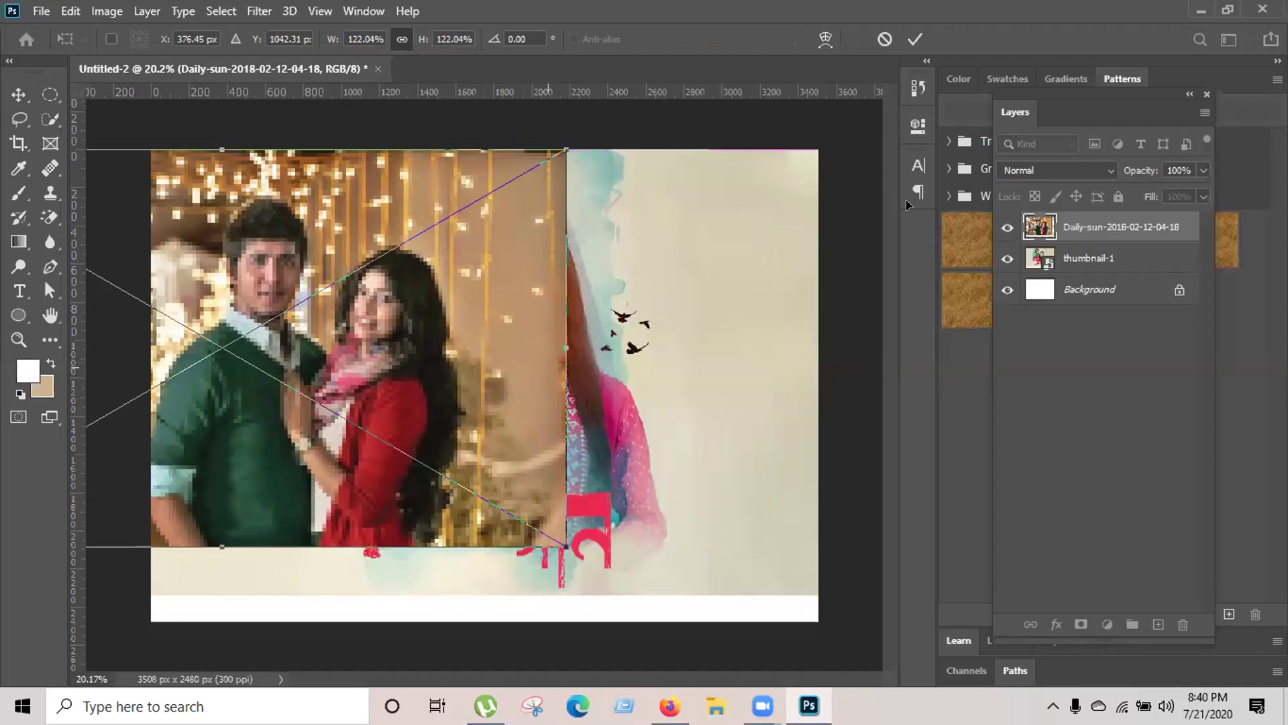
pyautogui.click(915, 39)
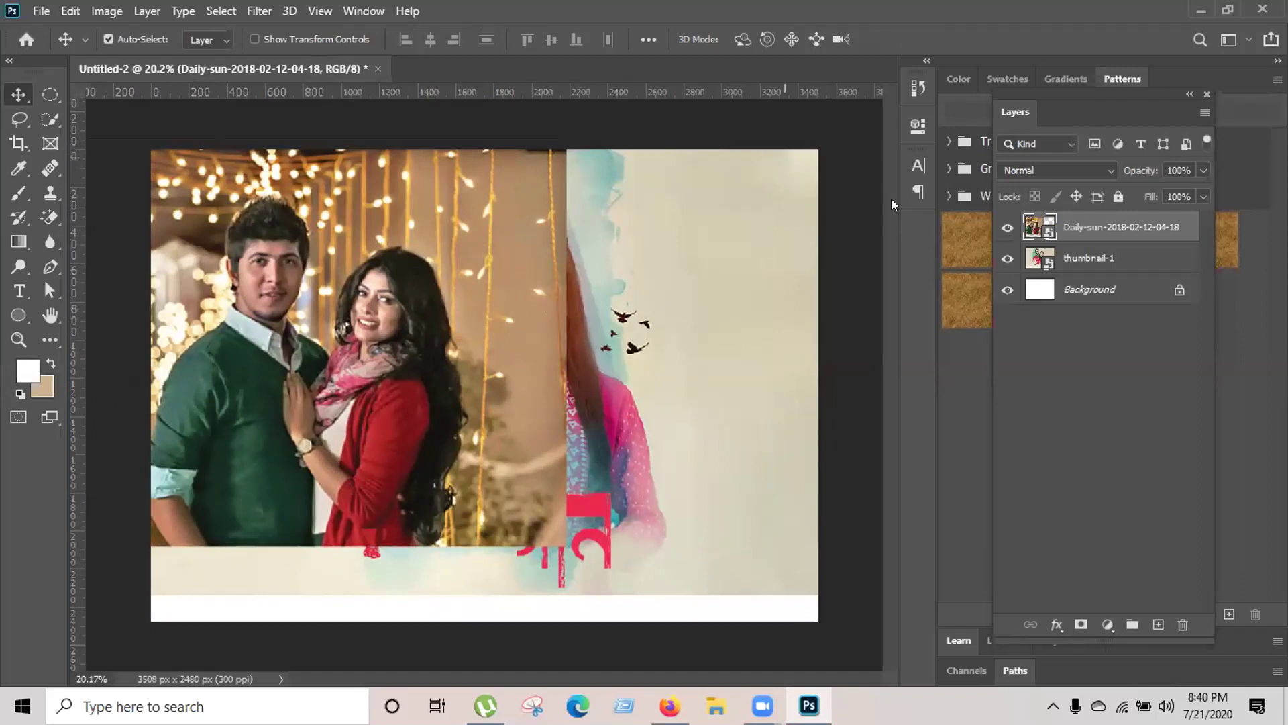
# Shift the couple photo rightward, rasterize its layer, and cut away the strip beyond the woman with a rectangular selection
pyautogui.moveTo(500, 253); pyautogui.dragTo(771, 264)
pyautogui.rightClick(1115, 229)
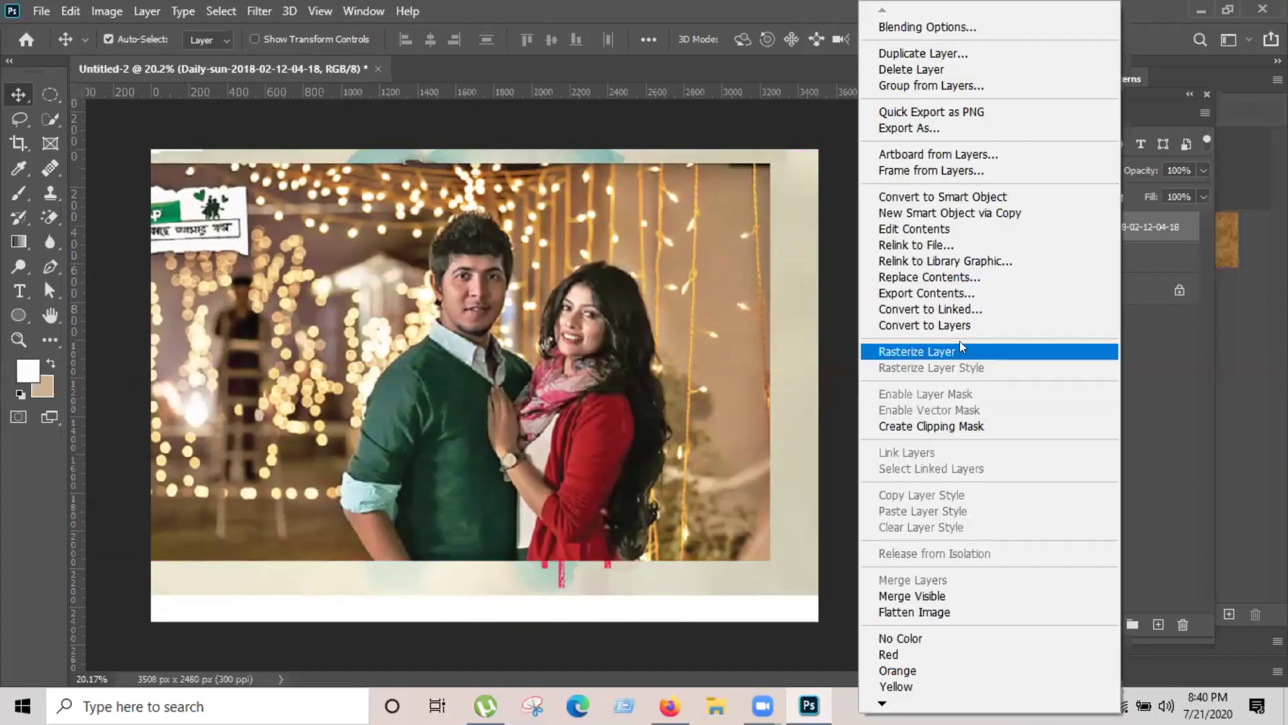
pyautogui.click(923, 350)
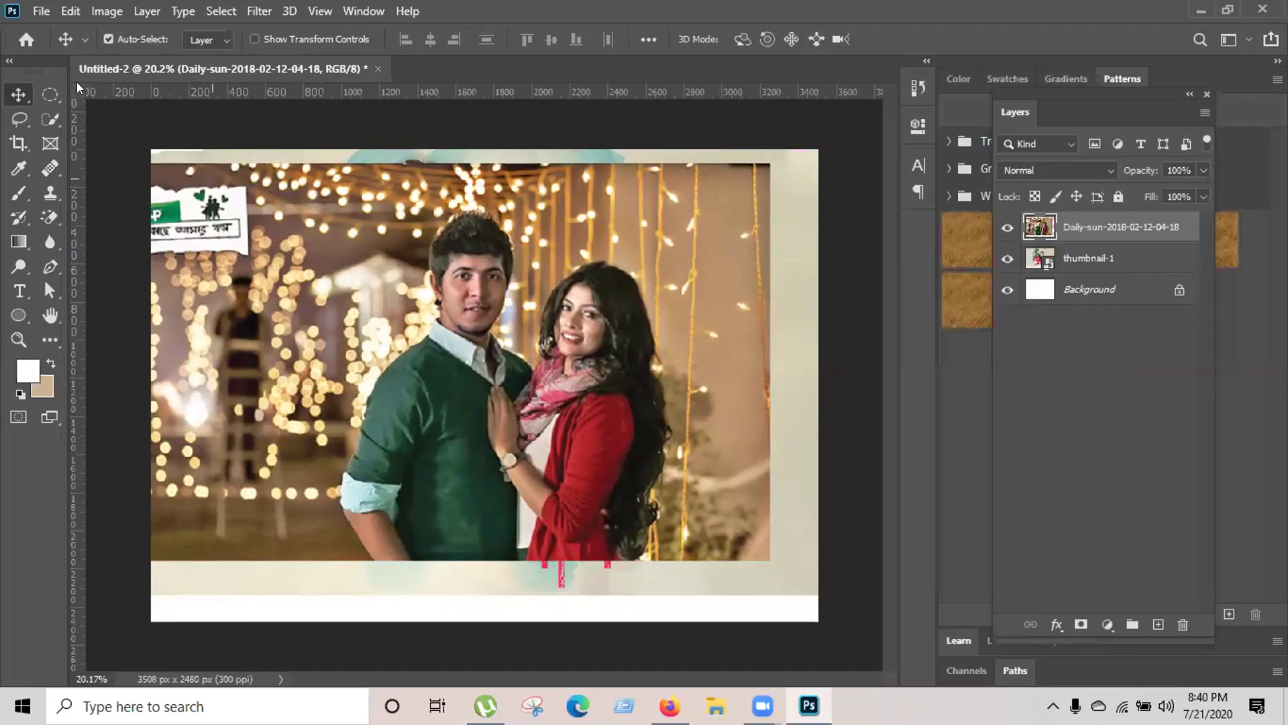
pyautogui.click(59, 95)
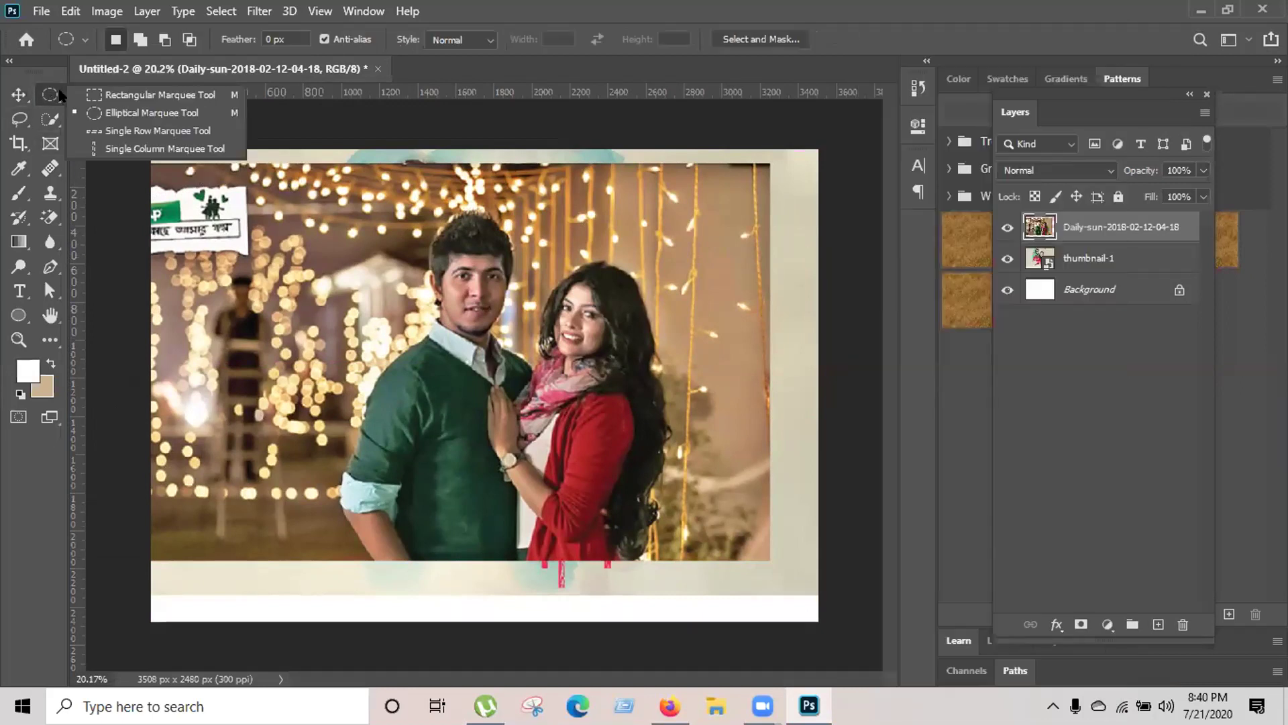
pyautogui.click(152, 95)
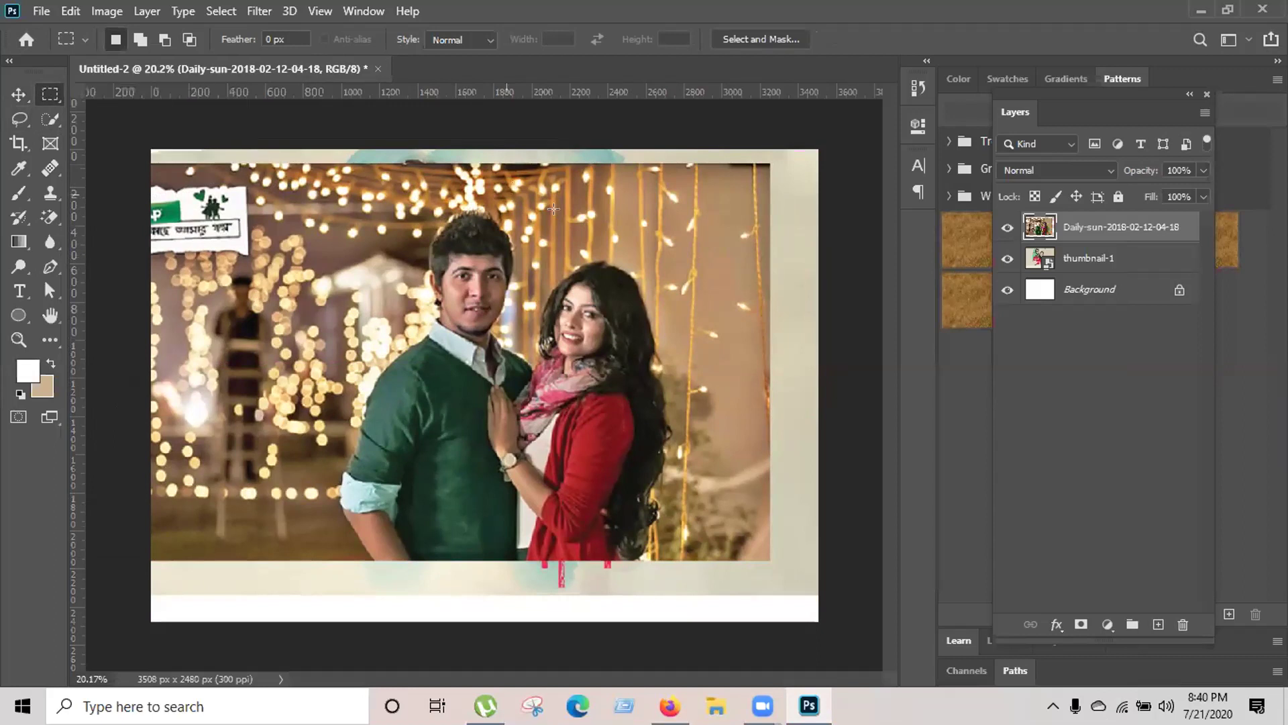
pyautogui.moveTo(655, 131); pyautogui.dragTo(799, 628)
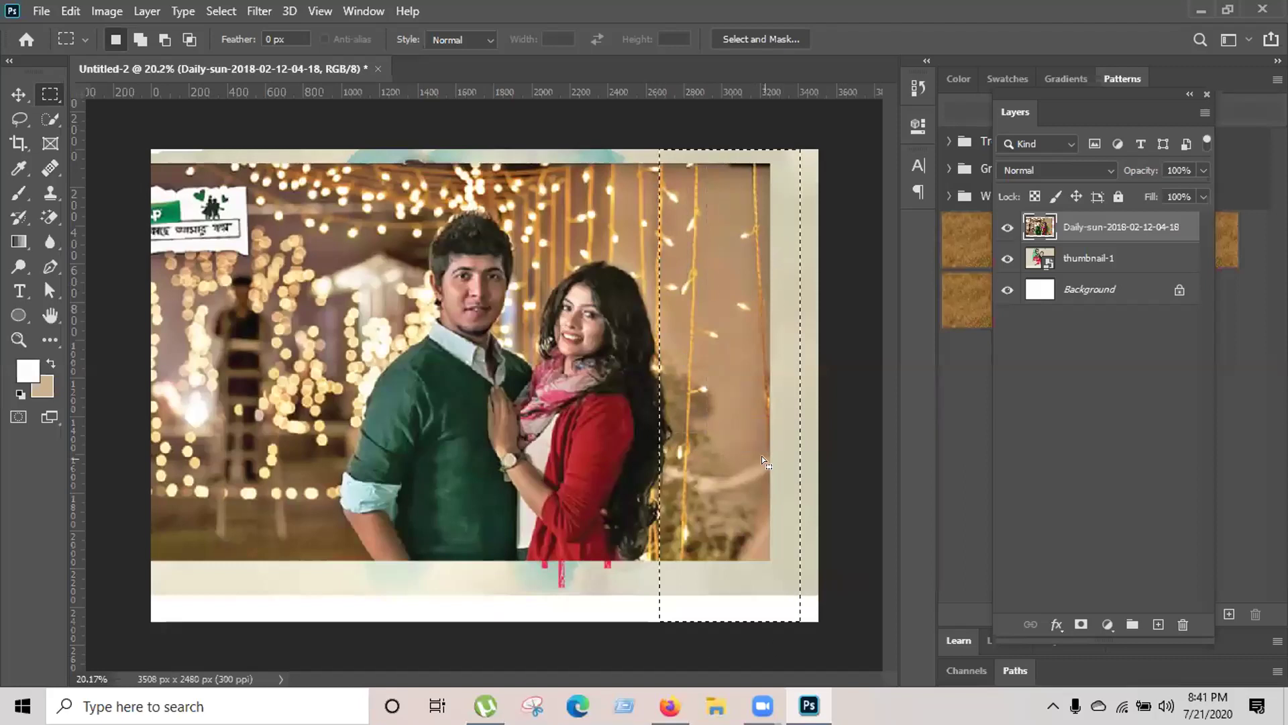
pyautogui.hotkey('ctrl', 'x')
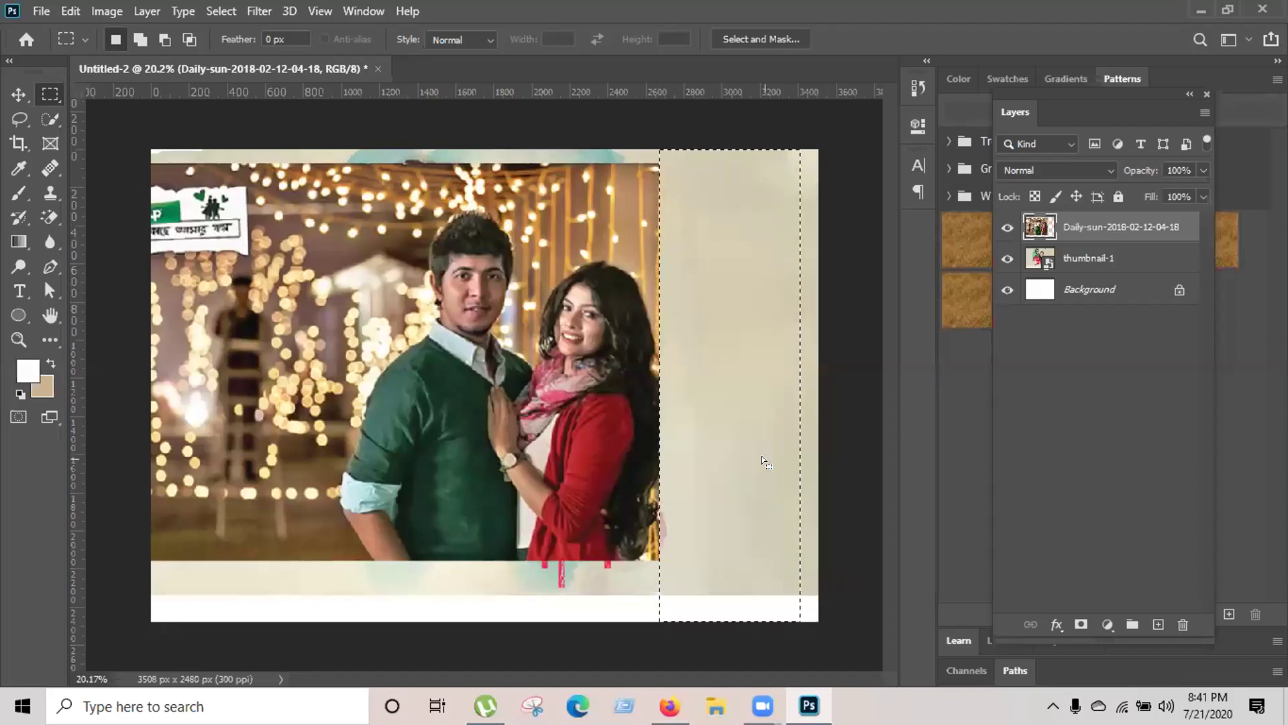
pyautogui.hotkey('ctrl', 'd')
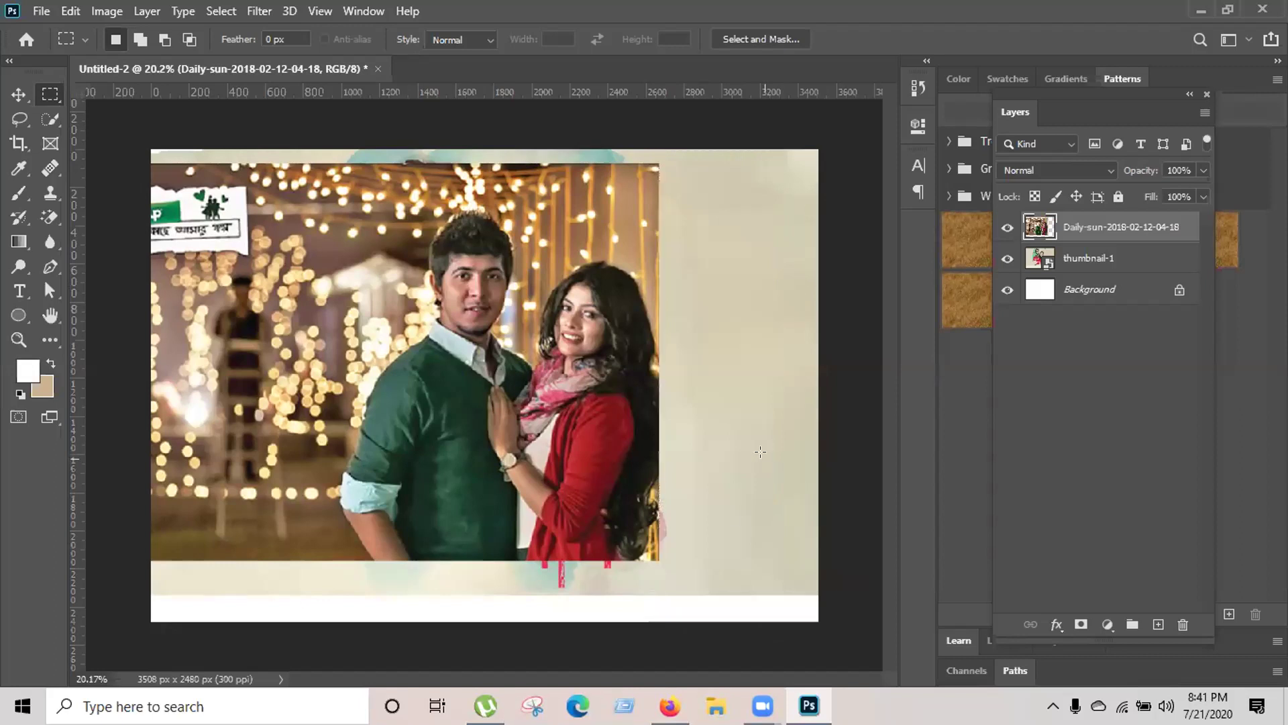
# Delete the couple photo's background strip containing the Closeup logo, and move the trimmed photo against the canvas's top-left corner
pyautogui.click(16, 95)
pyautogui.moveTo(316, 334); pyautogui.dragTo(486, 357)
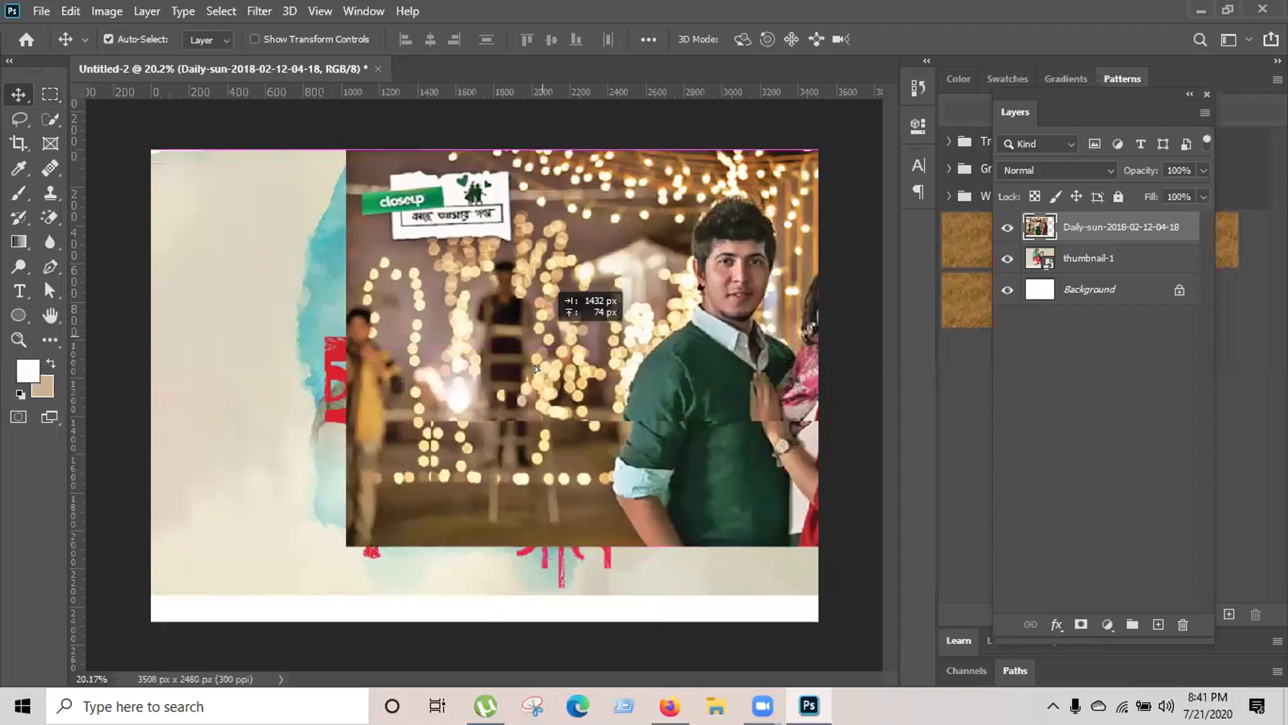
pyautogui.click(51, 94)
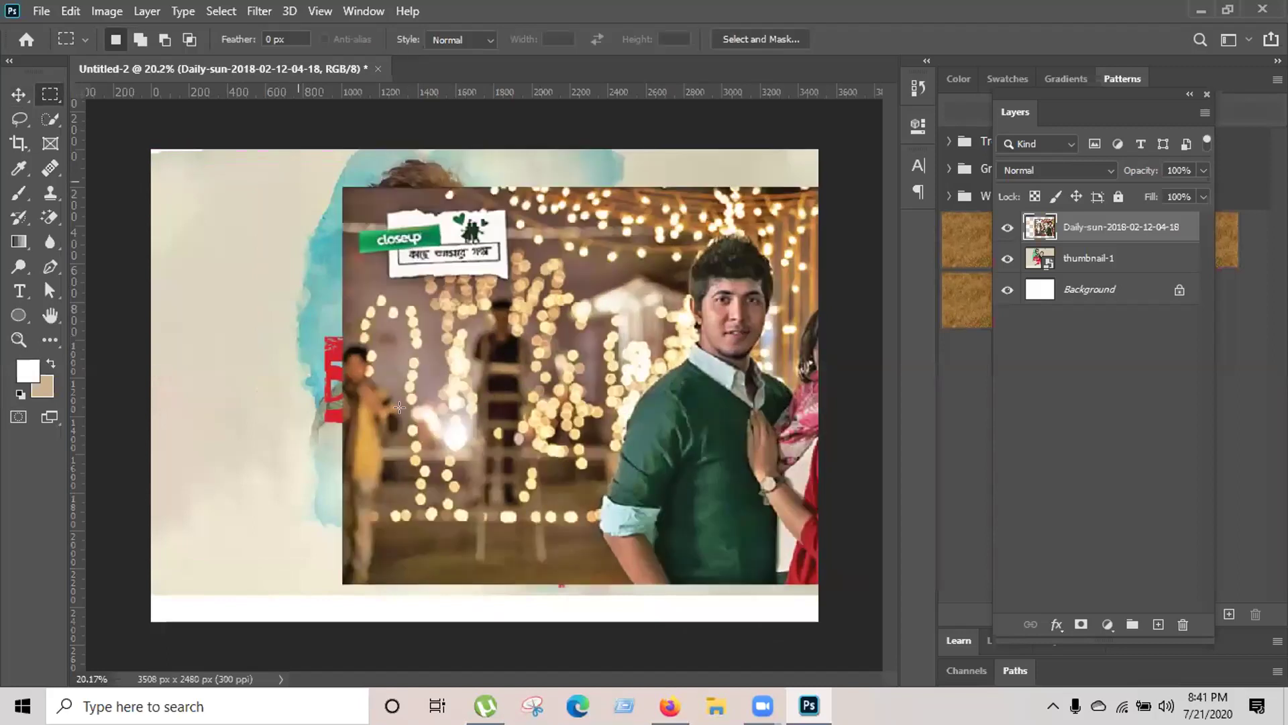
pyautogui.moveTo(280, 153); pyautogui.dragTo(597, 621)
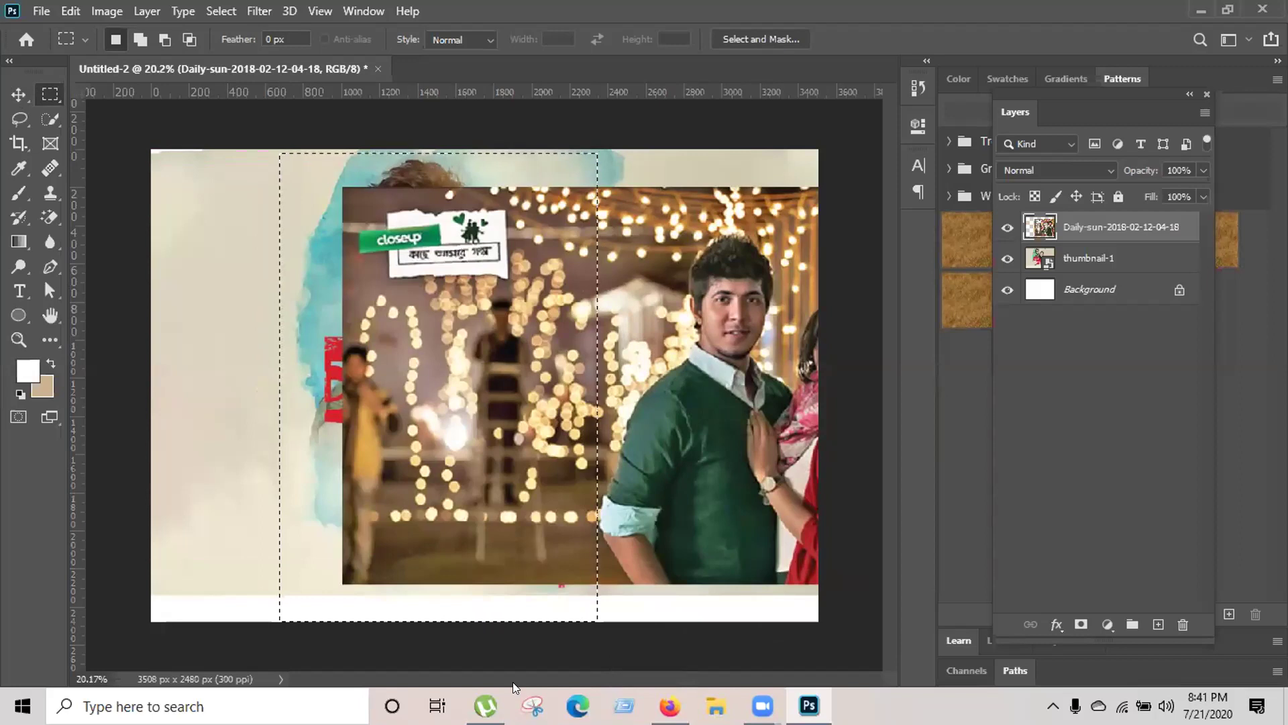
pyautogui.press('Delete')
pyautogui.hotkey('ctrl', 'g')
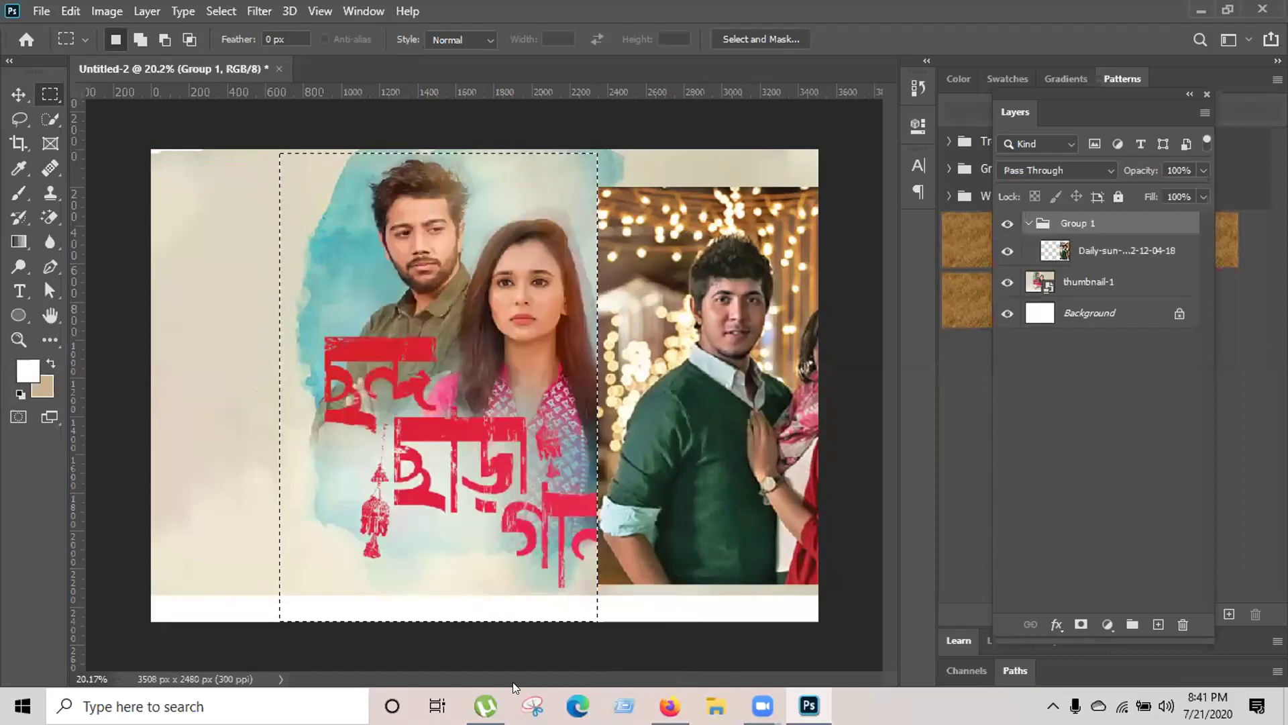
pyautogui.hotkey('ctrl', 'z')
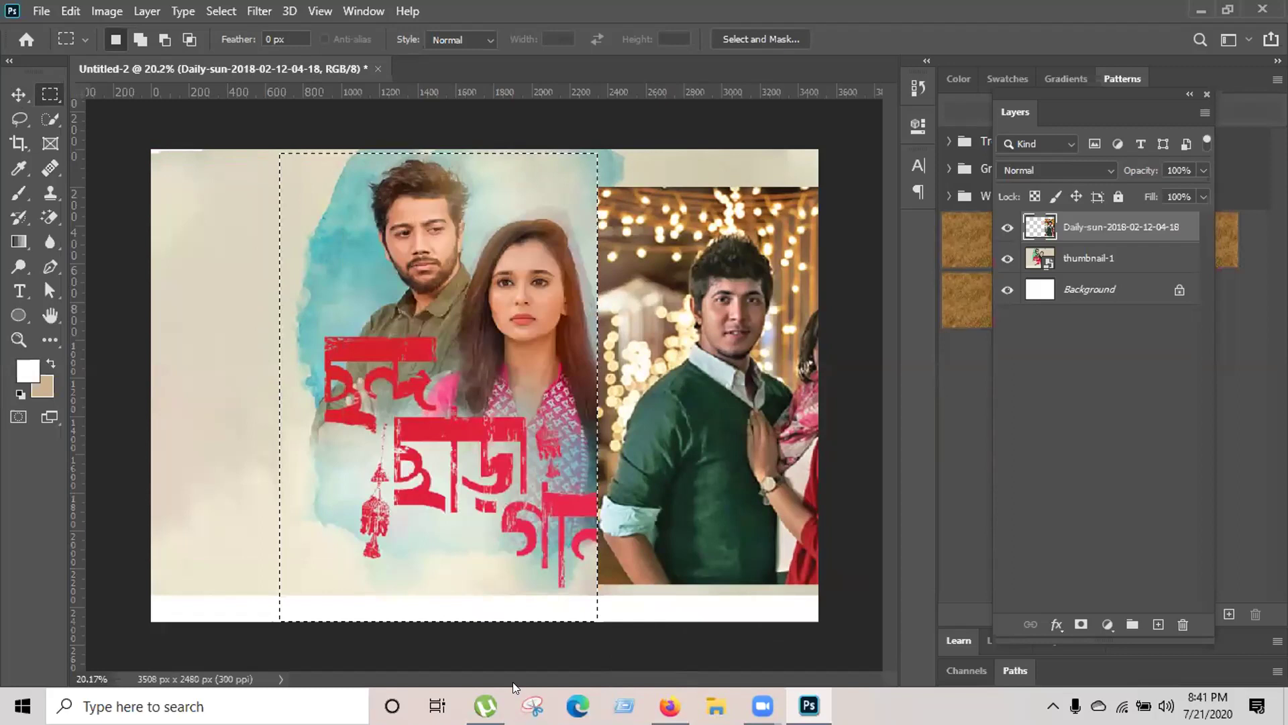
pyautogui.hotkey('ctrl', 'd')
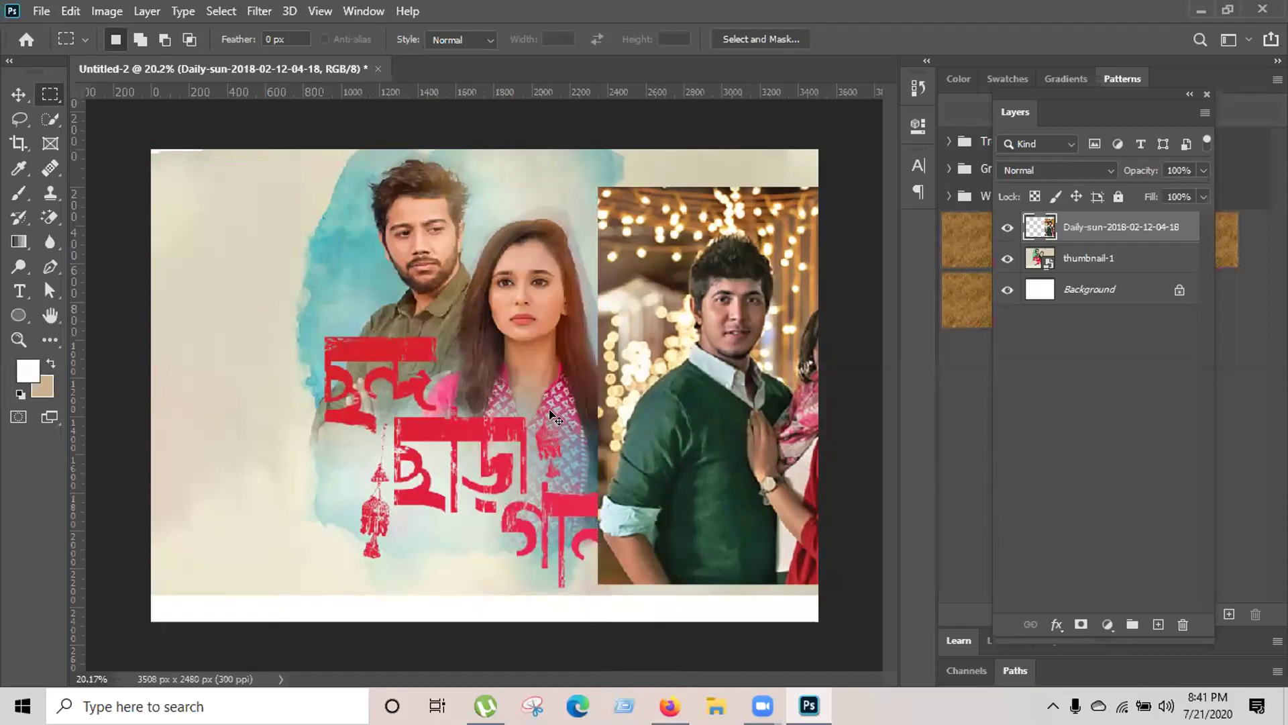
pyautogui.press('v')
pyautogui.moveTo(665, 416)
pyautogui.mouseDown()
pyautogui.moveTo(219, 381)
pyautogui.moveTo(94, 392)
pyautogui.mouseUp()
# Rasterize the thumbnail-1 layer and delete the empty background strip to the right of the woman and birds
pyautogui.click(641, 332)
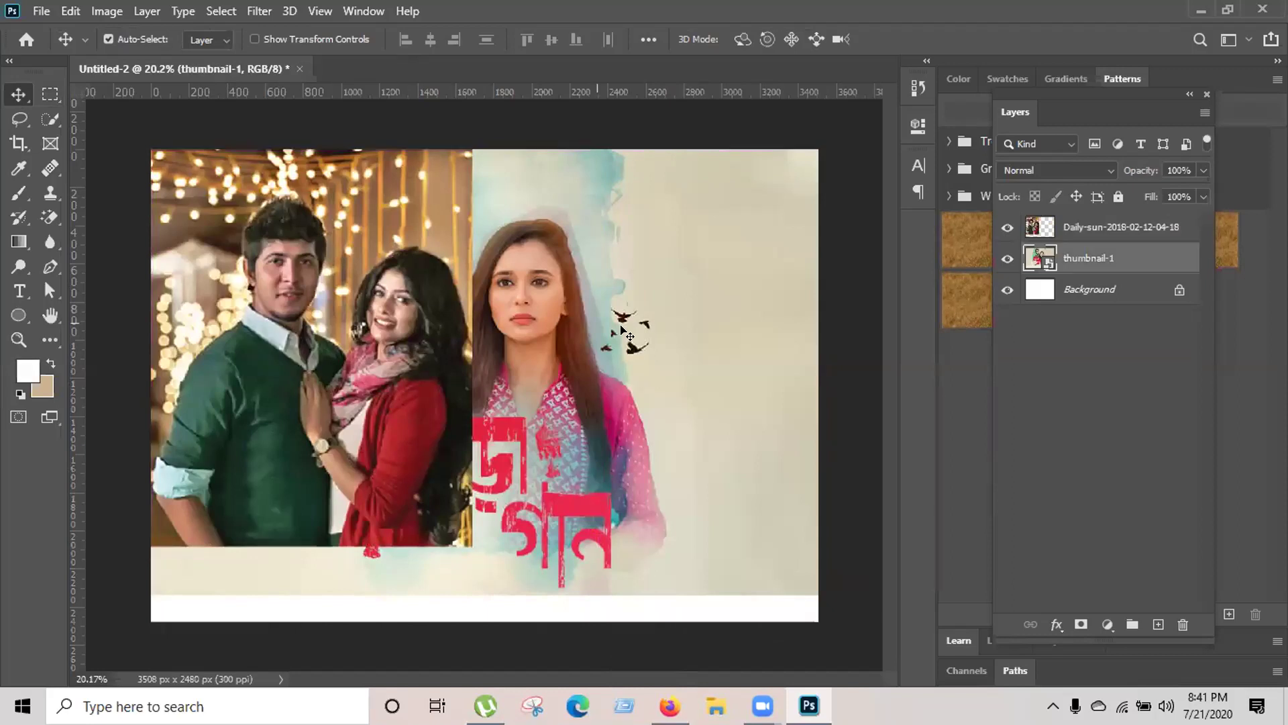
pyautogui.rightClick(1135, 251)
pyautogui.click(943, 348)
pyautogui.click(50, 94)
pyautogui.moveTo(630, 149); pyautogui.dragTo(645, 277)
pyautogui.moveTo(702, 498); pyautogui.dragTo(822, 625)
pyautogui.press('Delete')
pyautogui.click(592, 275)
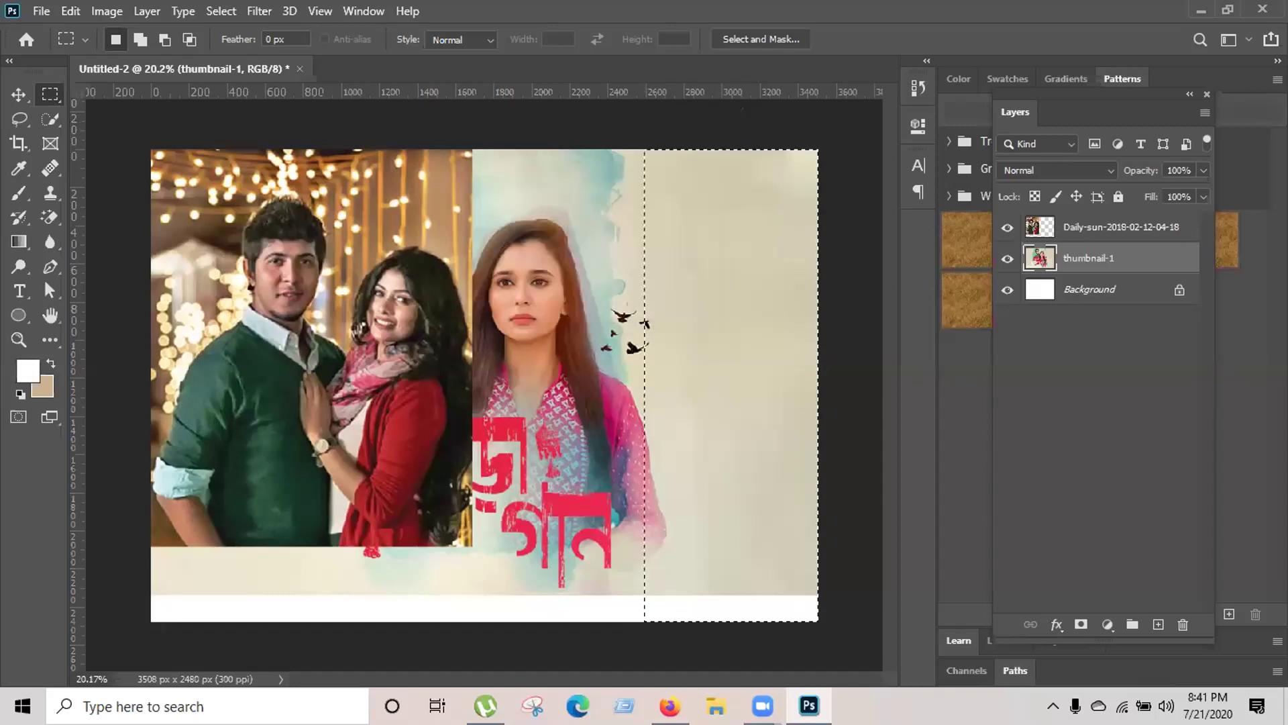
pyautogui.press('Delete')
pyautogui.hotkey('ctrl', 'd')
# Move the thumbnail-1 image rightward and delete the background strip to the left of the man
pyautogui.click(18, 93)
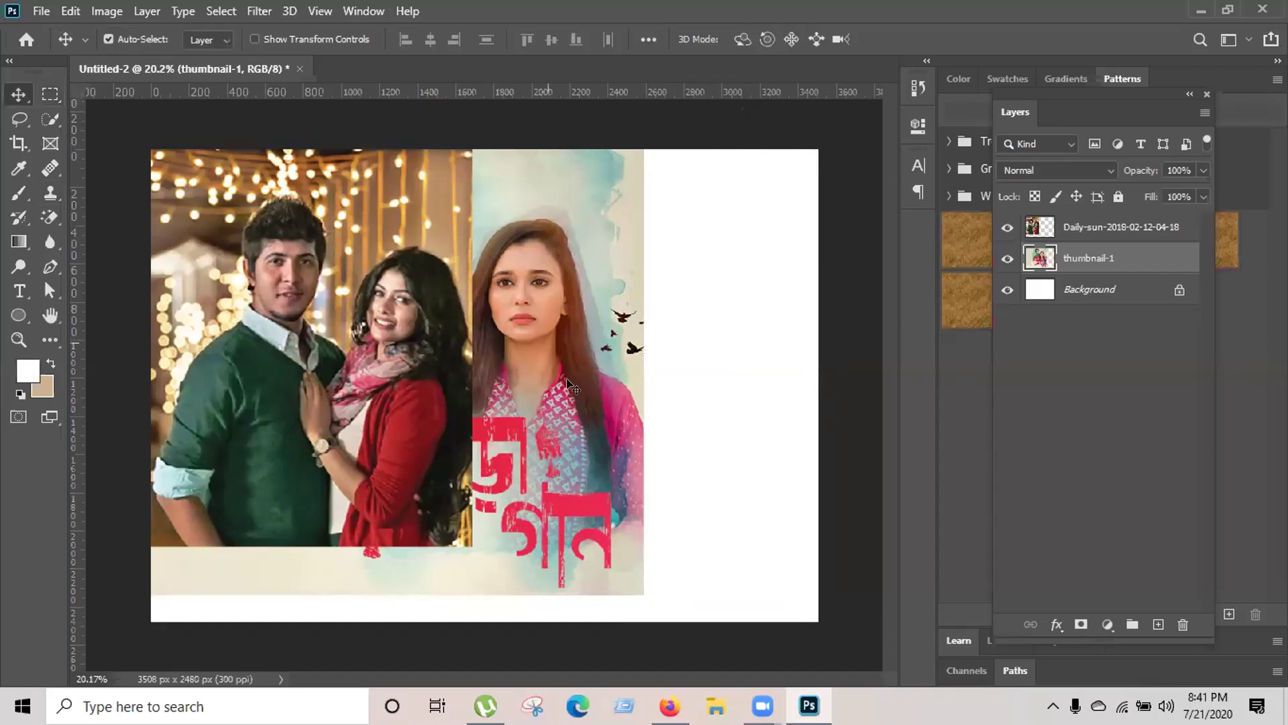
pyautogui.hotkey('ctrl', 'z')
pyautogui.hotkey('ctrl', 'shift', 'z')
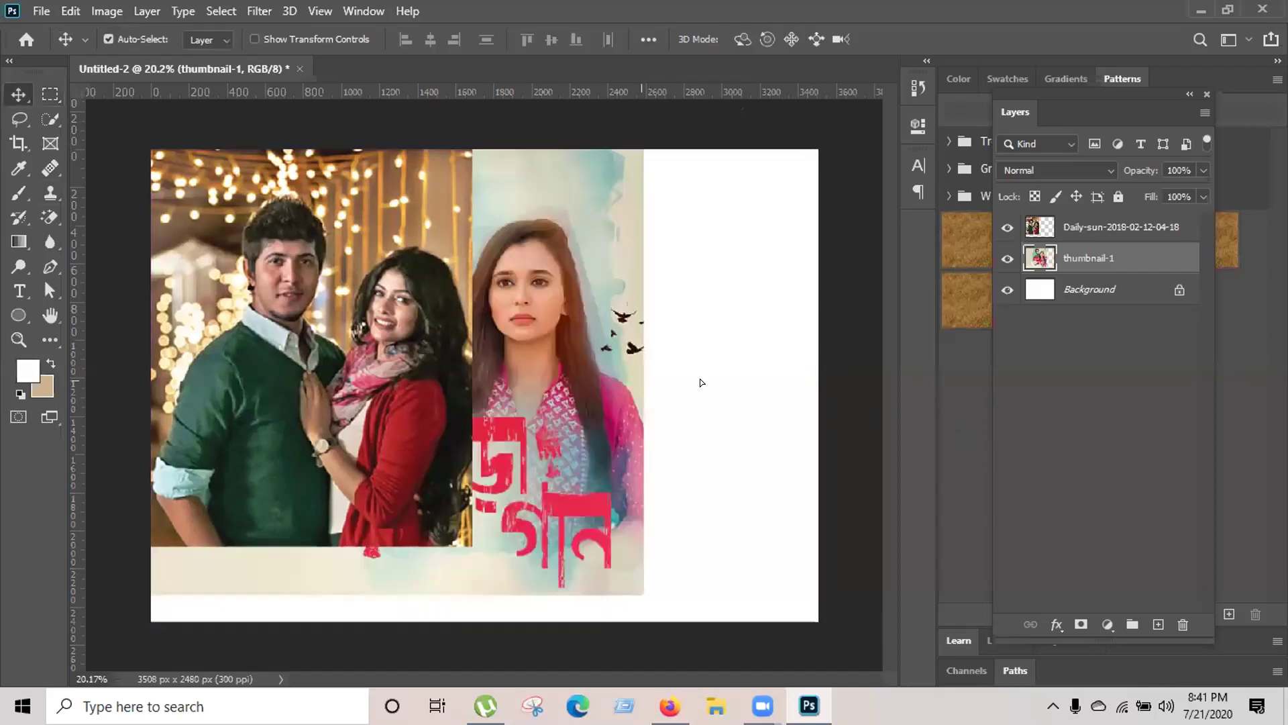
pyautogui.hotkey('ctrl', 'z')
pyautogui.moveTo(571, 353); pyautogui.dragTo(746, 351)
pyautogui.click(51, 94)
pyautogui.moveTo(468, 106)
pyautogui.mouseDown()
pyautogui.moveTo(668, 645)
pyautogui.moveTo(697, 645)
pyautogui.mouseUp()
pyautogui.press('Delete')
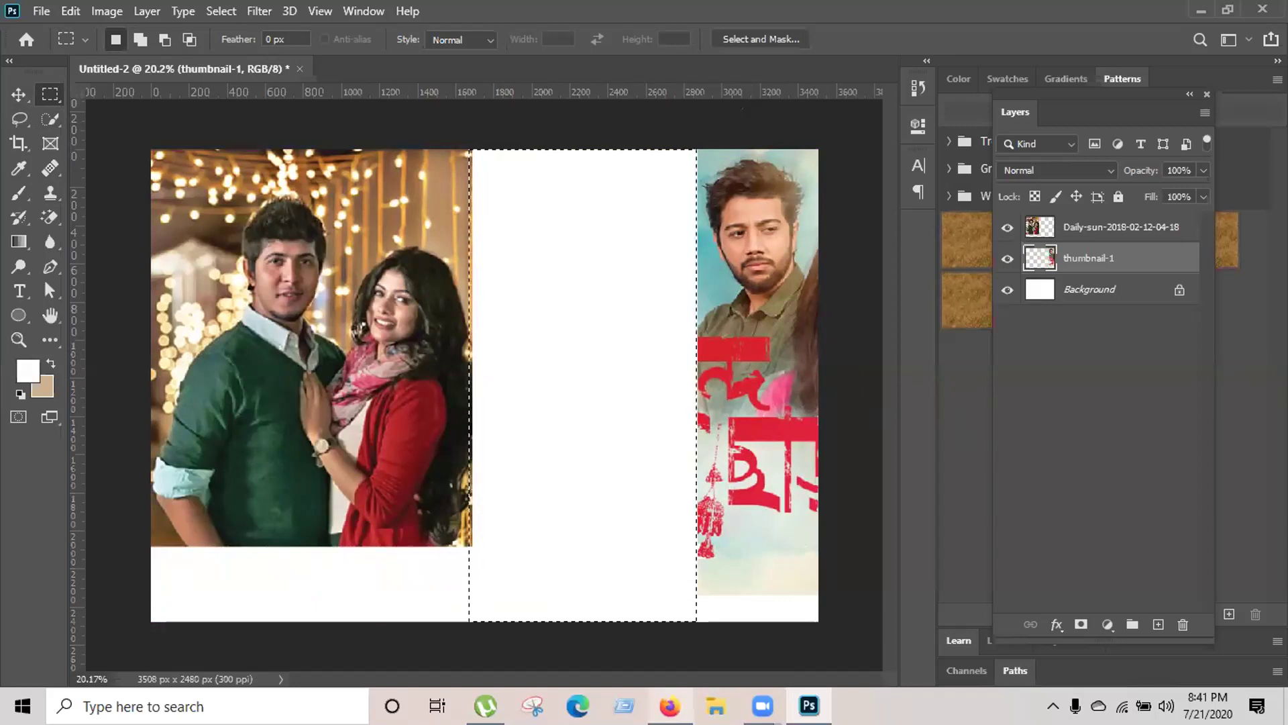
pyautogui.hotkey('ctrl', 'd')
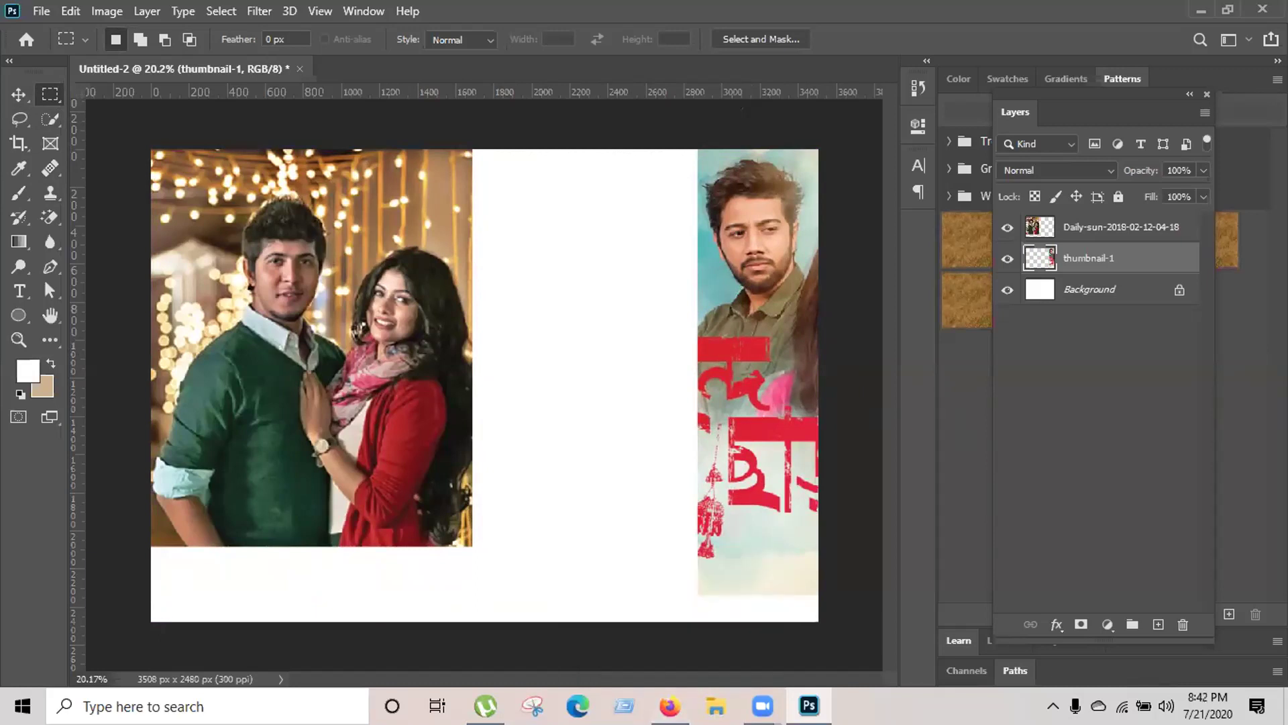
# Arrange the two trimmed photos side by side, with the couple photo at the canvas's left edge and thumbnail-1 directly beside it
pyautogui.click(18, 95)
pyautogui.moveTo(425, 236)
pyautogui.mouseDown()
pyautogui.moveTo(424, 280)
pyautogui.moveTo(424, 250)
pyautogui.mouseUp()
pyautogui.moveTo(725, 383); pyautogui.dragTo(529, 349)
pyautogui.moveTo(251, 327); pyautogui.dragTo(187, 323)
pyautogui.moveTo(563, 313); pyautogui.dragTo(488, 303)
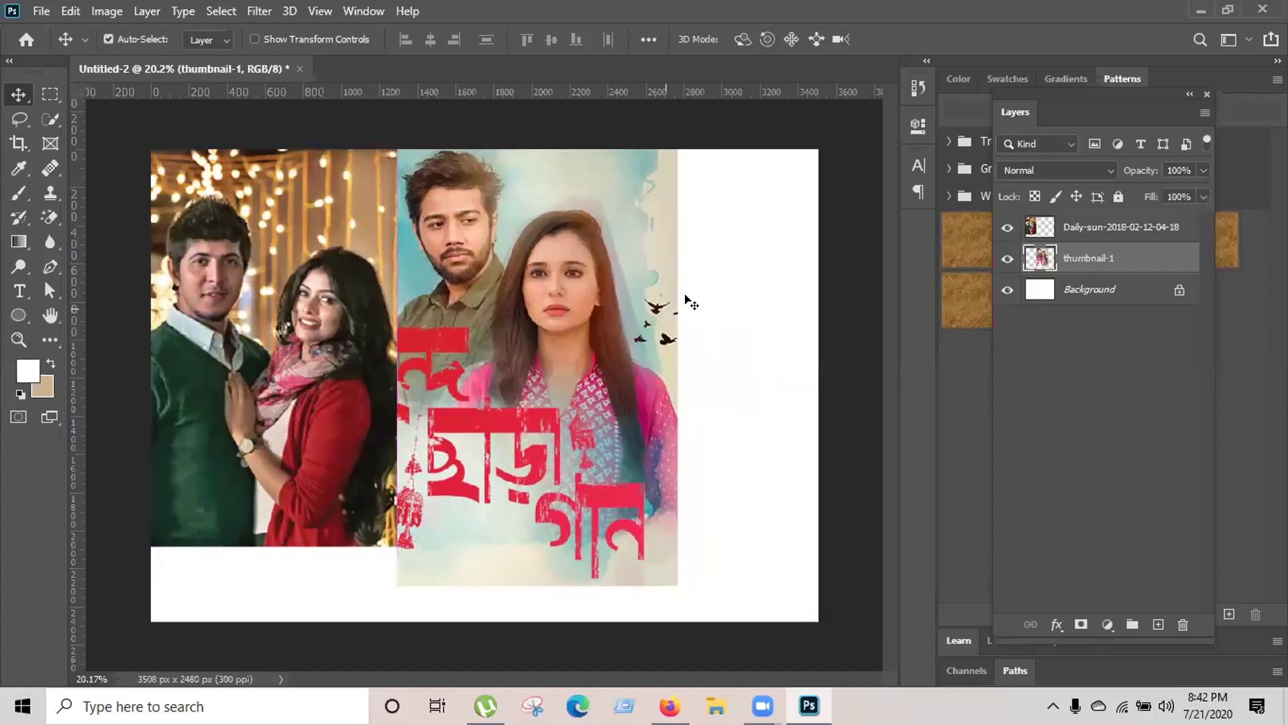
# Place the oR6dL22ZmwX image from the desktop over the canvas's right half and scale it to 112.55%
pyautogui.click(1198, 10)
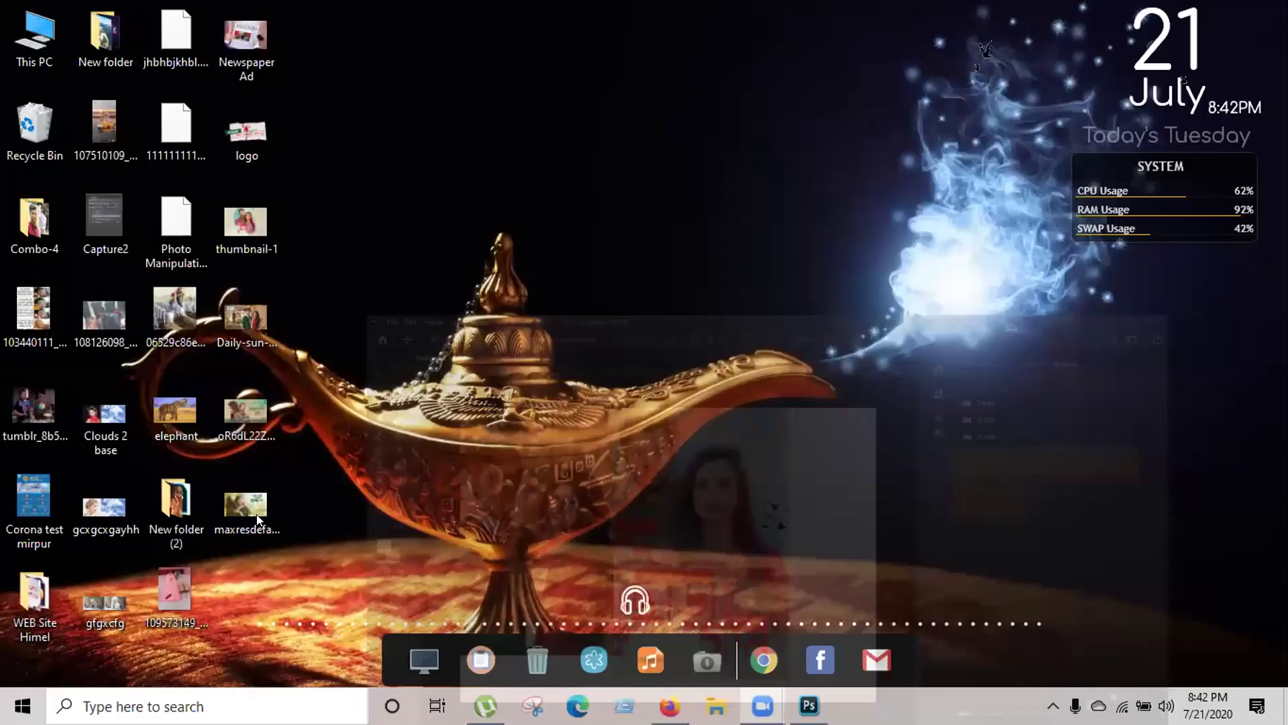
pyautogui.moveTo(235, 409); pyautogui.dragTo(636, 430)
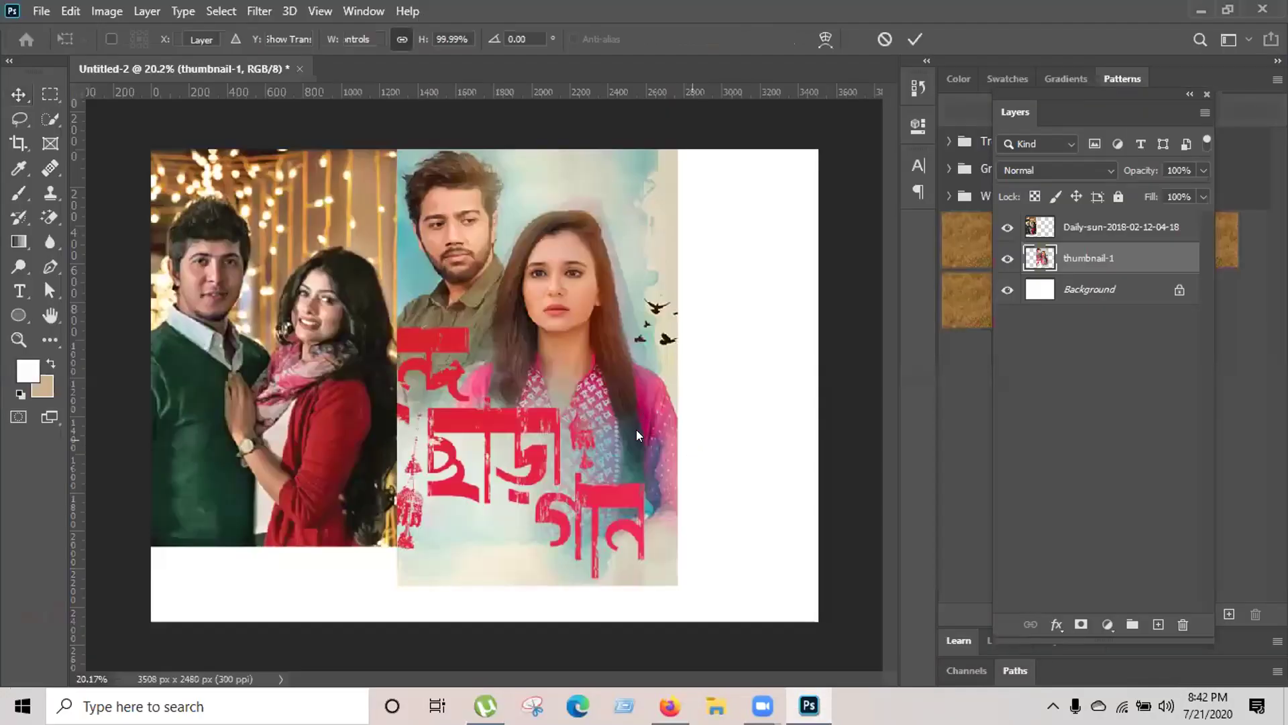
pyautogui.moveTo(528, 336); pyautogui.dragTo(904, 358)
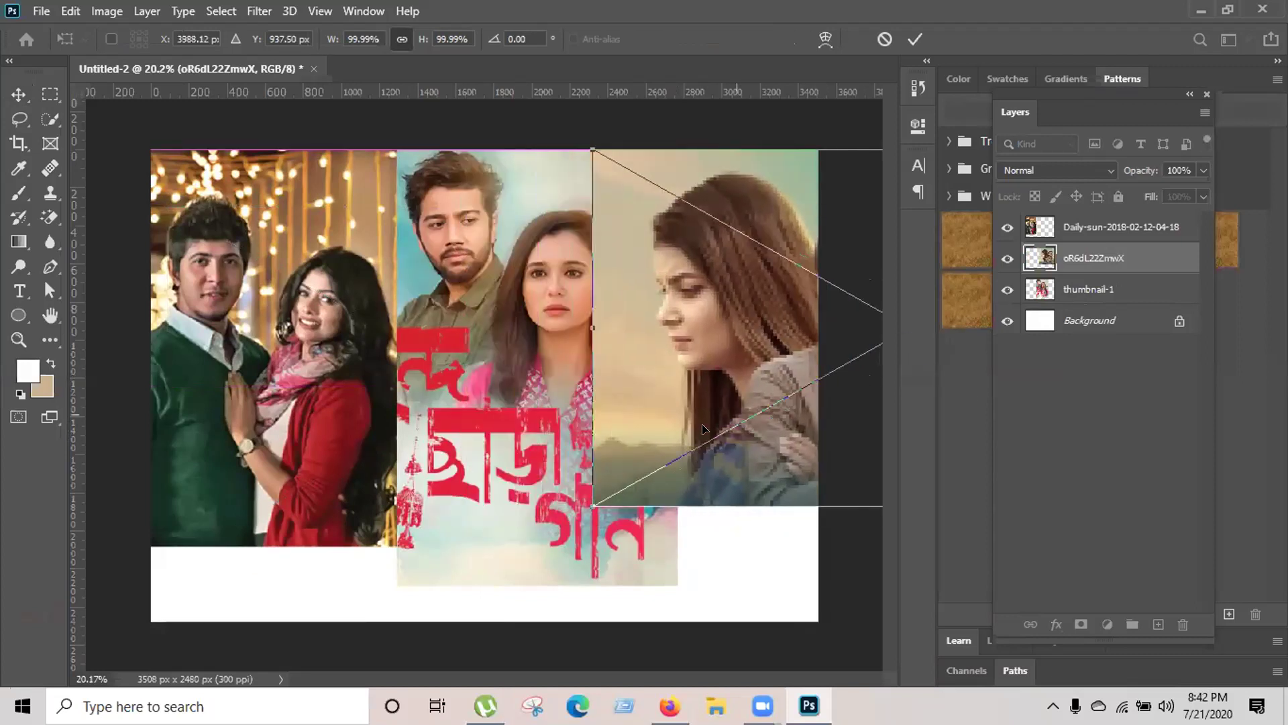
pyautogui.moveTo(581, 522); pyautogui.dragTo(529, 568)
pyautogui.moveTo(679, 504); pyautogui.dragTo(680, 453)
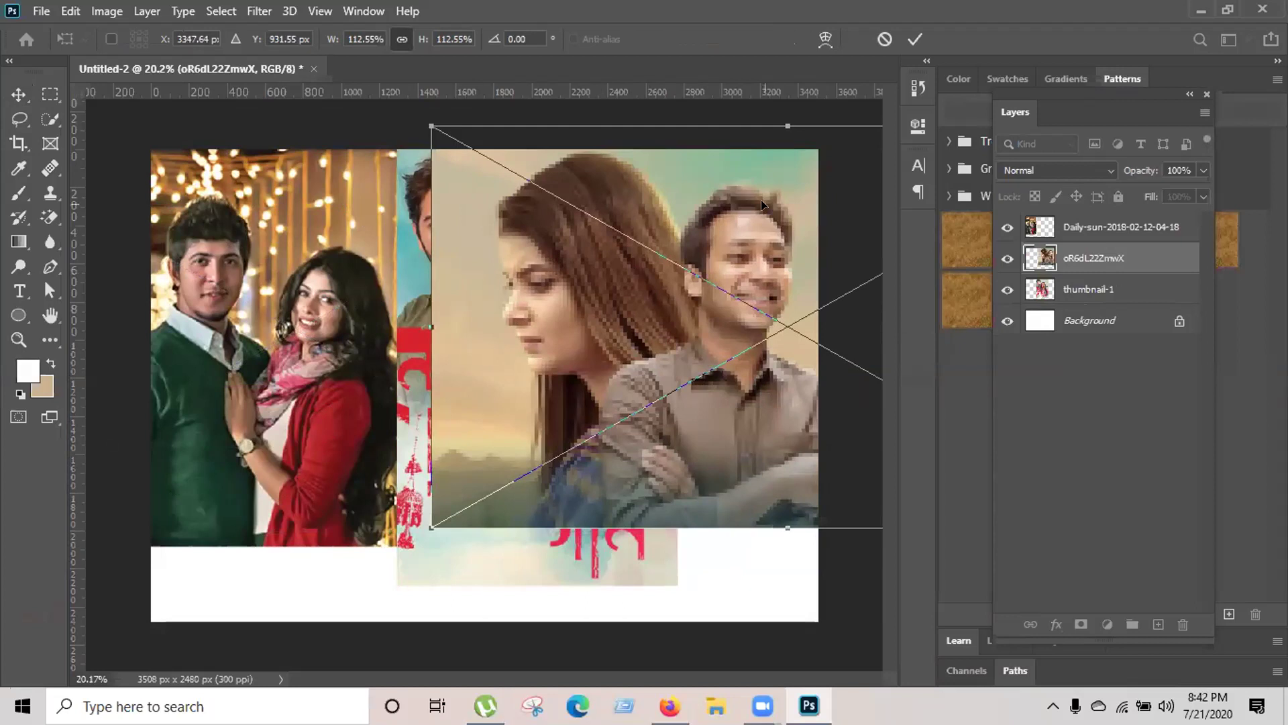
pyautogui.press('Return')
# Move the Daily-sun couple photo to the canvas's right edge and shift oR6dL22ZmwX leftward so its title artwork is on the canvas
pyautogui.click(696, 350)
pyautogui.moveTo(695, 351); pyautogui.dragTo(584, 551)
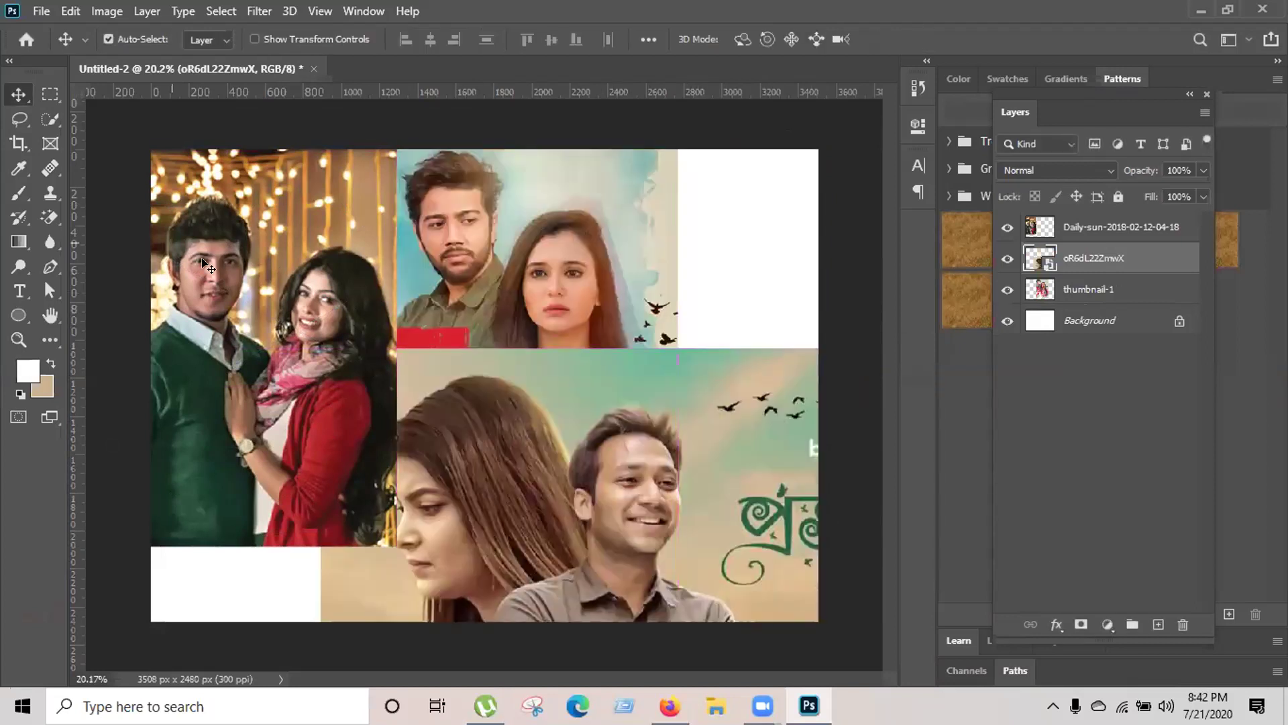
pyautogui.moveTo(204, 265); pyautogui.dragTo(550, 268)
pyautogui.moveTo(137, 257); pyautogui.dragTo(176, 418)
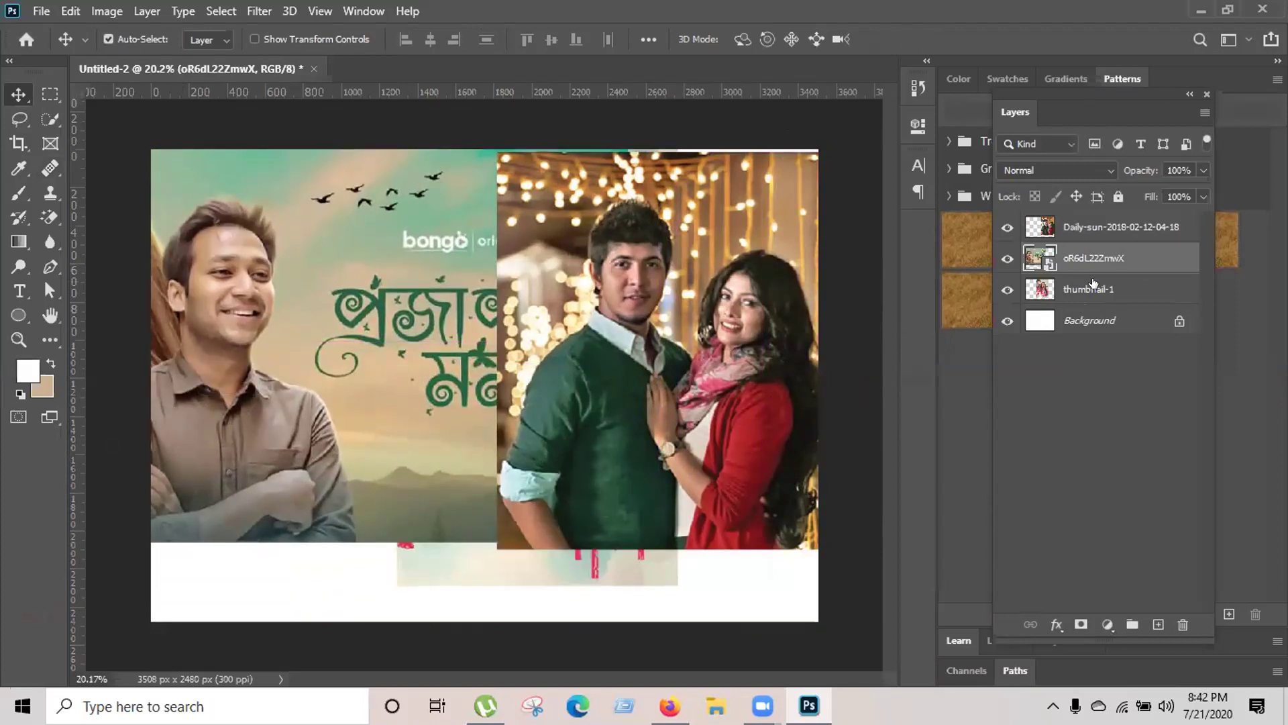
# Rasterize the oR6dL22ZmwX layer and delete its title artwork area to the right of the smiling man, then clear the selection
pyautogui.rightClick(1105, 261)
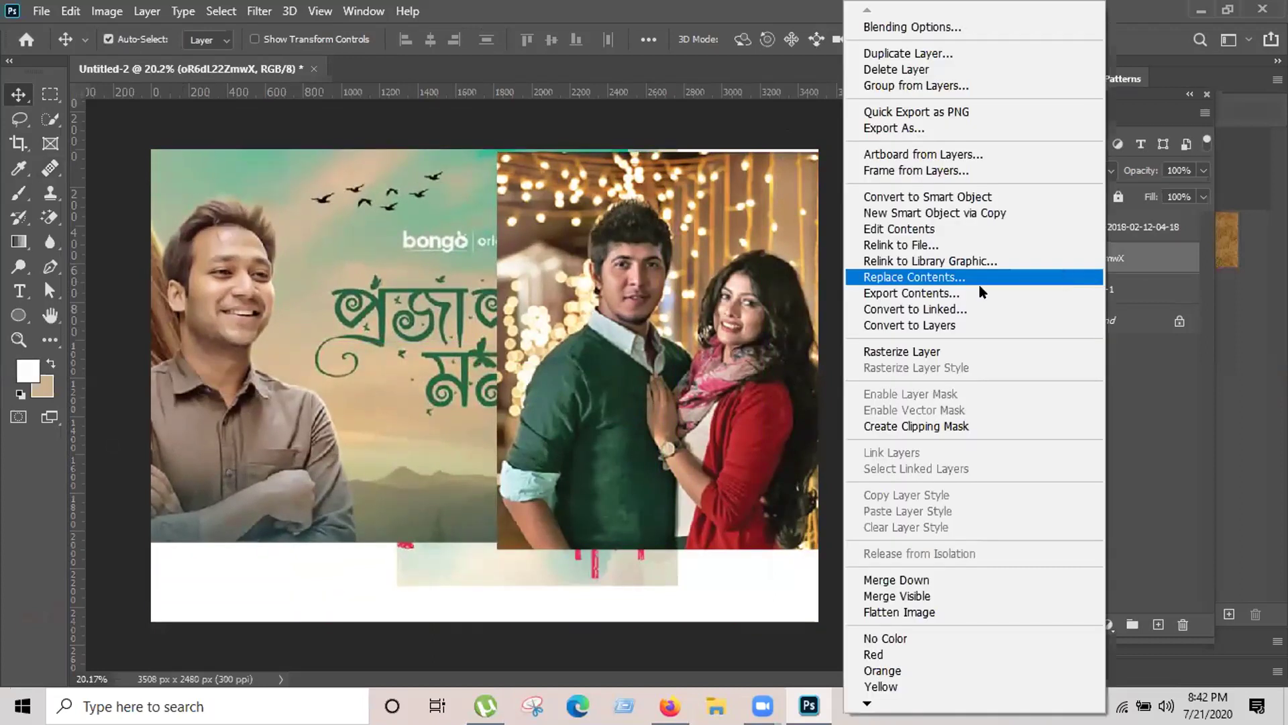
pyautogui.click(907, 351)
pyautogui.click(51, 94)
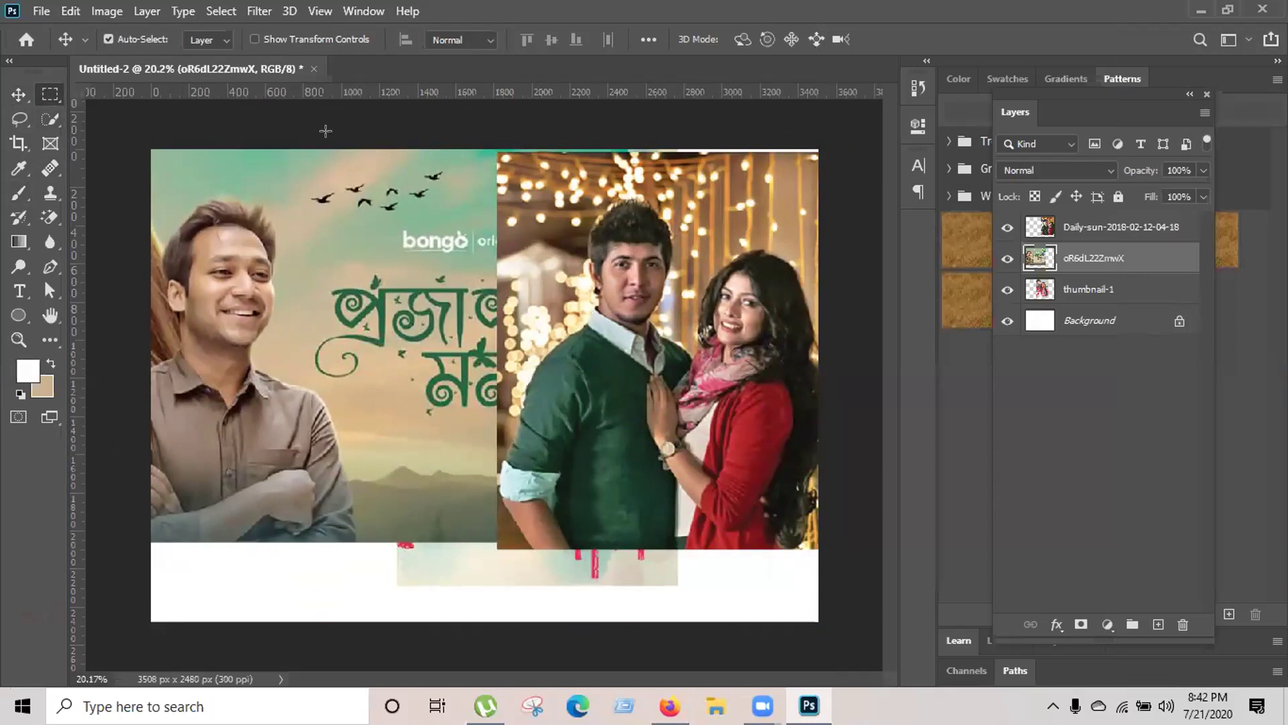
pyautogui.moveTo(346, 130); pyautogui.dragTo(913, 664)
pyautogui.press('Delete')
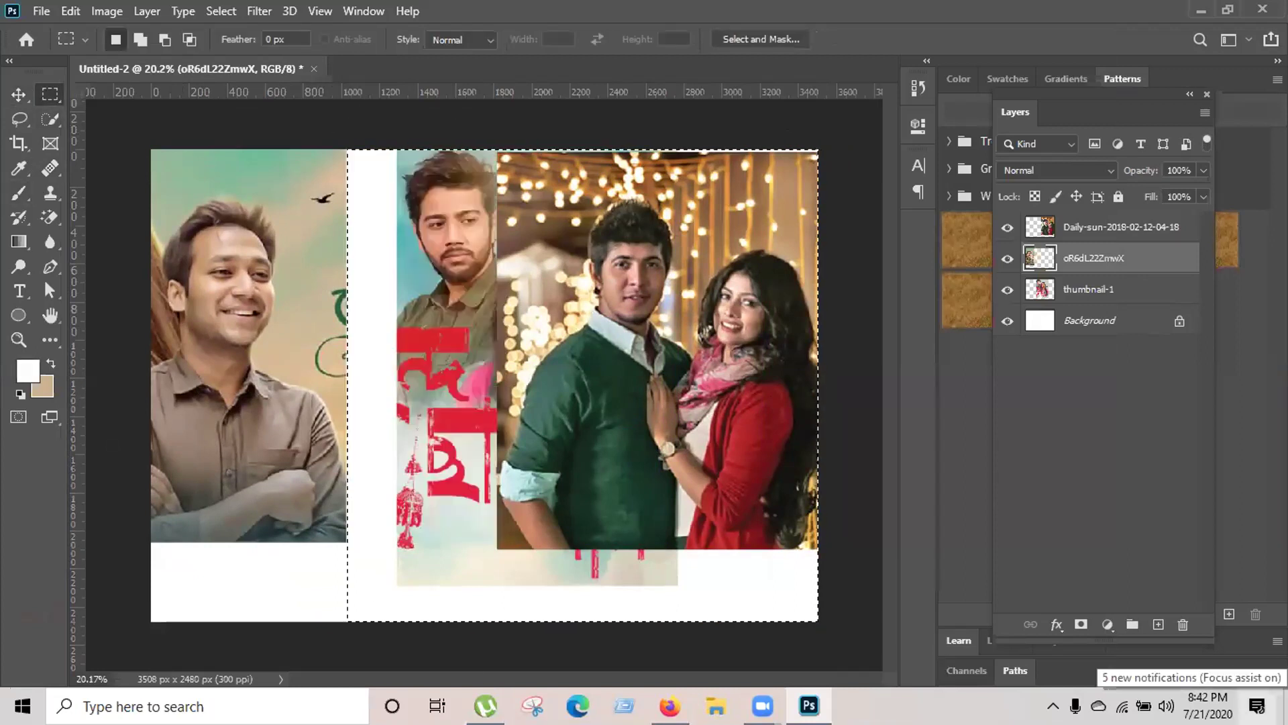
pyautogui.hotkey('ctrl', 'd')
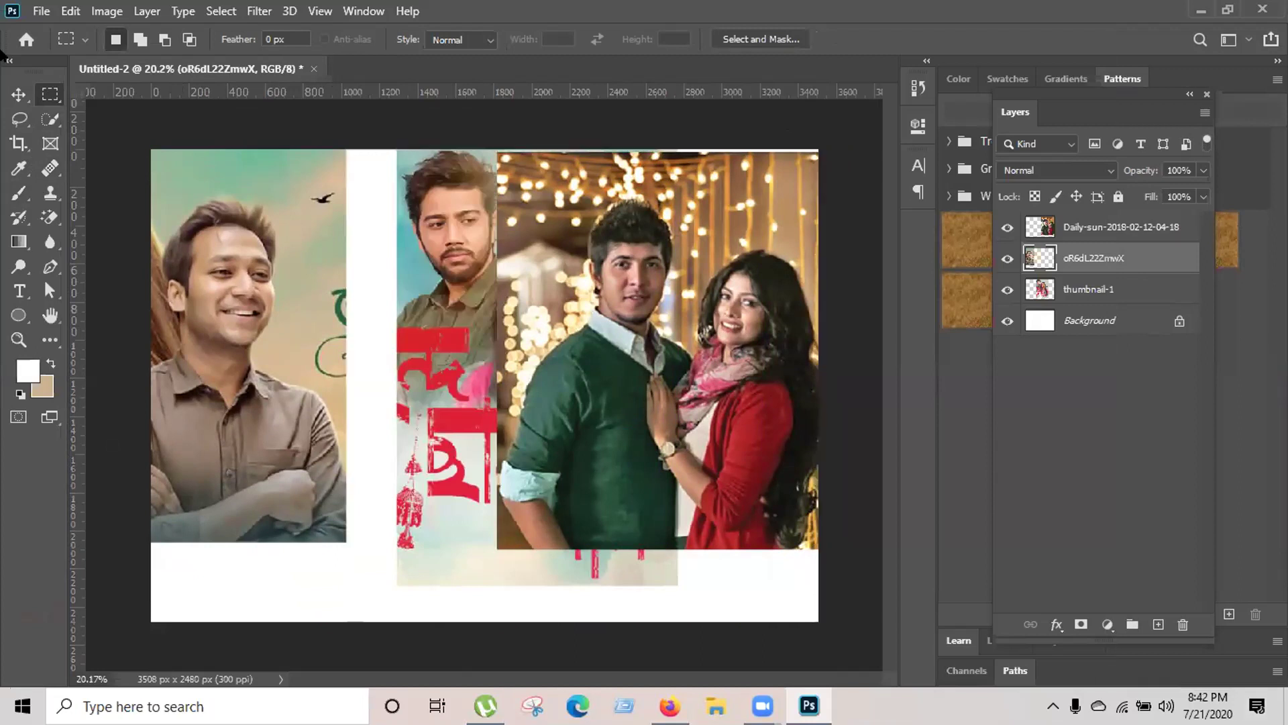
# Shift oR6dL22ZmwX rightward on the canvas and delete the part showing the woman to the left of the smiling man
pyautogui.press('v')
pyautogui.moveTo(236, 328); pyautogui.dragTo(453, 338)
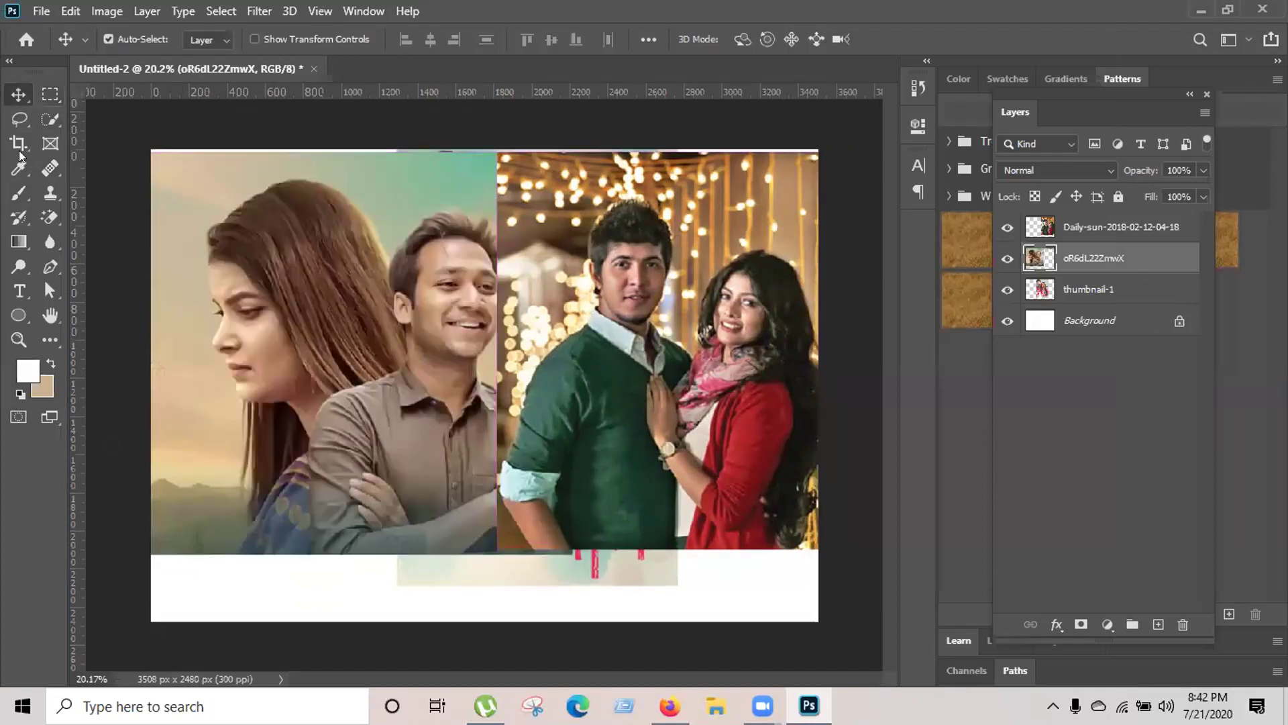
pyautogui.click(50, 94)
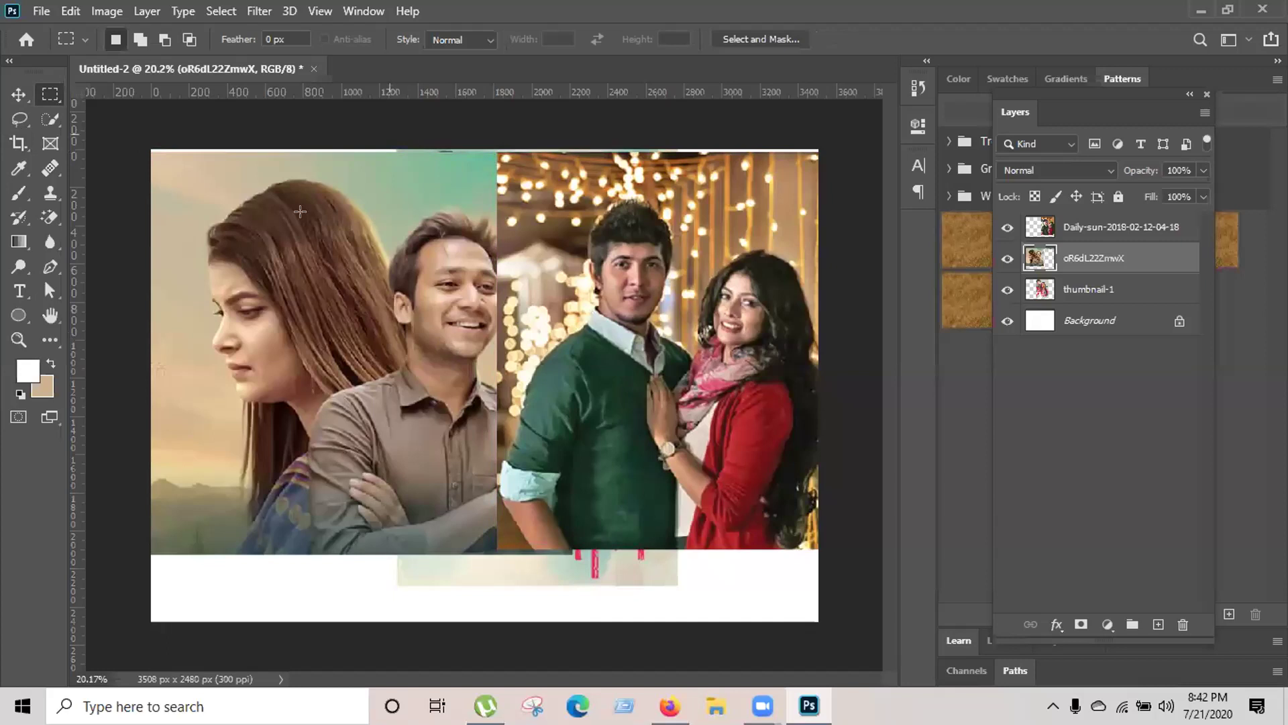
pyautogui.click(19, 95)
pyautogui.moveTo(326, 240); pyautogui.dragTo(349, 252)
pyautogui.click(51, 94)
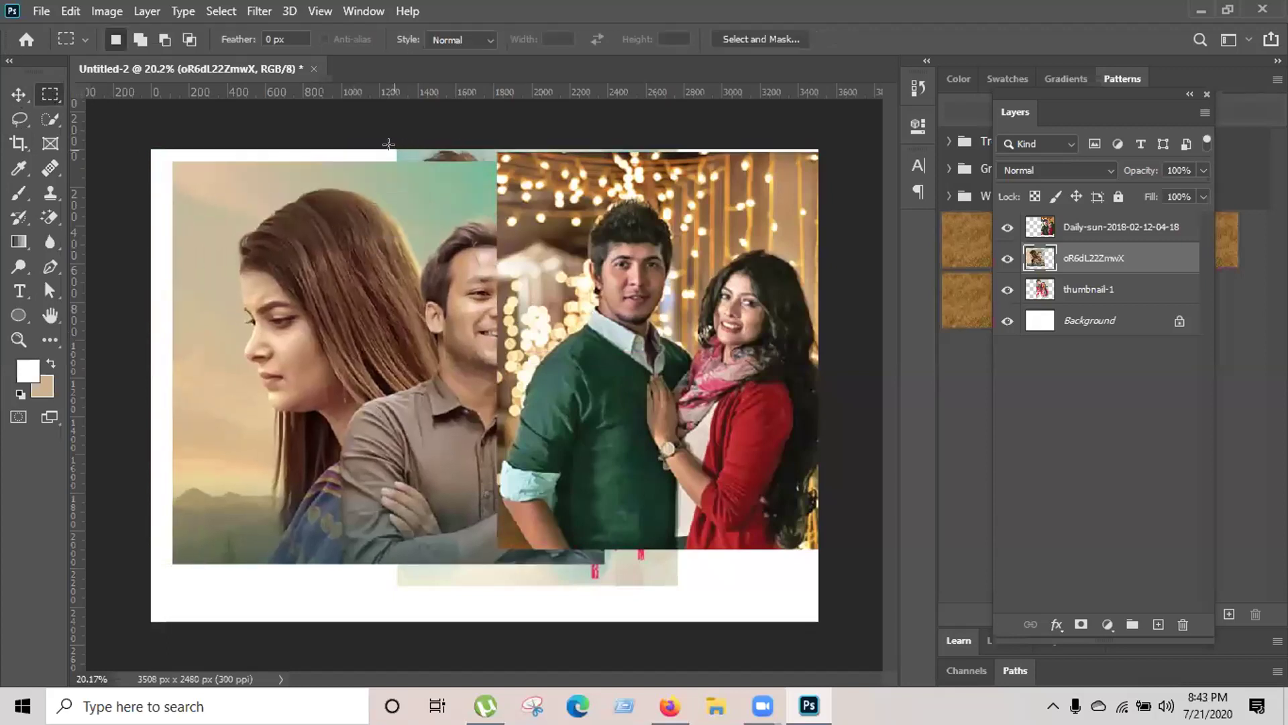
pyautogui.moveTo(365, 150); pyautogui.dragTo(100, 711)
pyautogui.press('Delete')
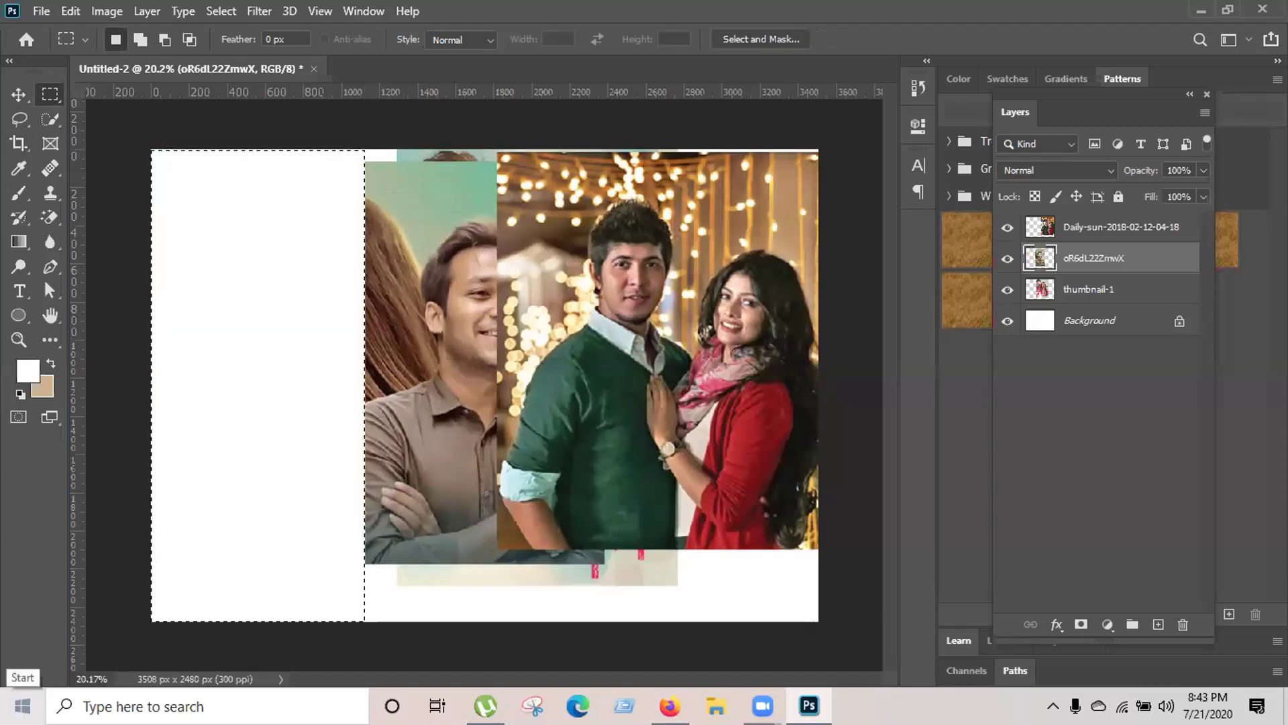
pyautogui.hotkey('ctrl', 'd')
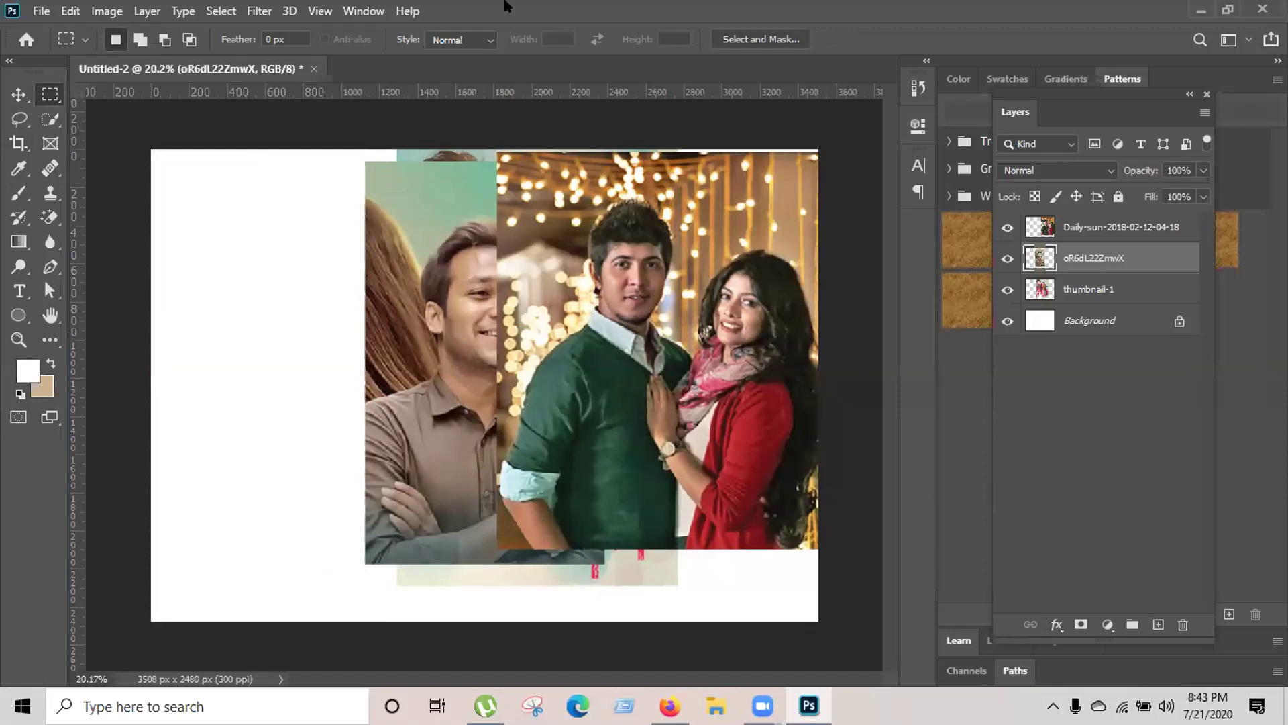
# Move oR6dL22ZmwX toward the canvas's lower-left corner and delete the leftover strip extending to the right above the empty area
pyautogui.click(18, 94)
pyautogui.moveTo(490, 278); pyautogui.dragTo(272, 402)
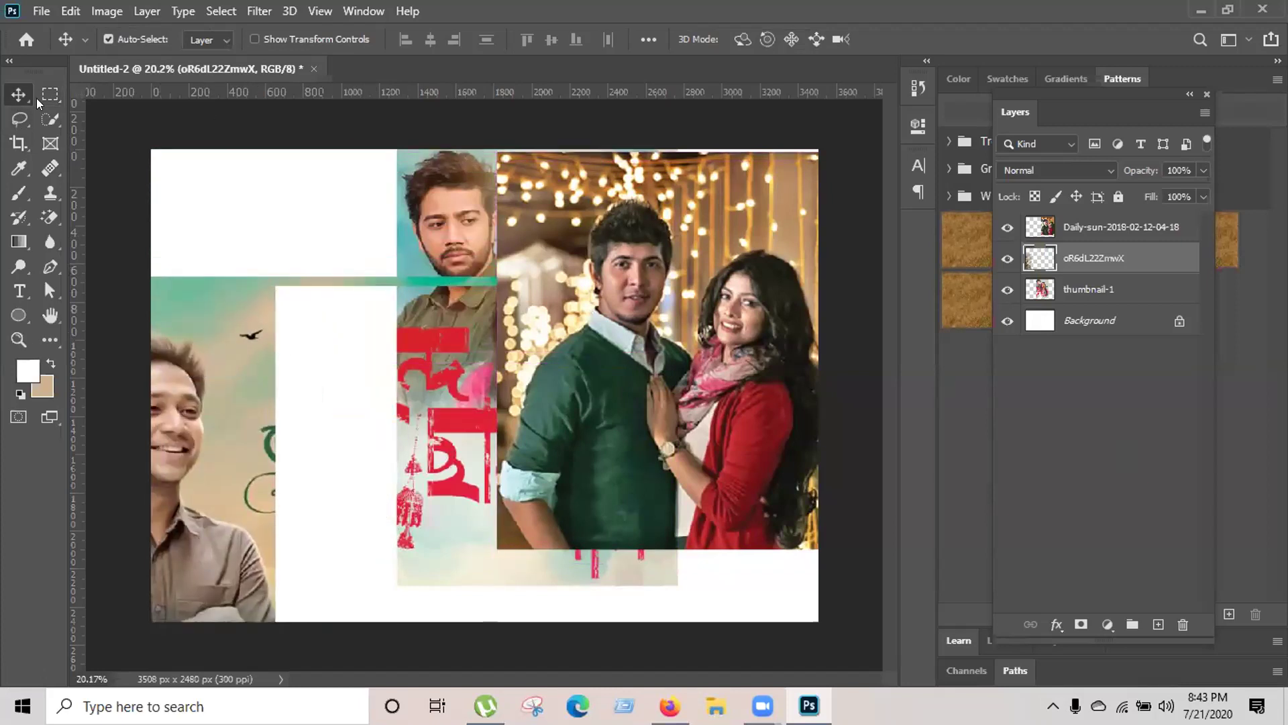
pyautogui.press('m')
pyautogui.moveTo(276, 181); pyautogui.dragTo(1047, 461)
pyautogui.press('Delete')
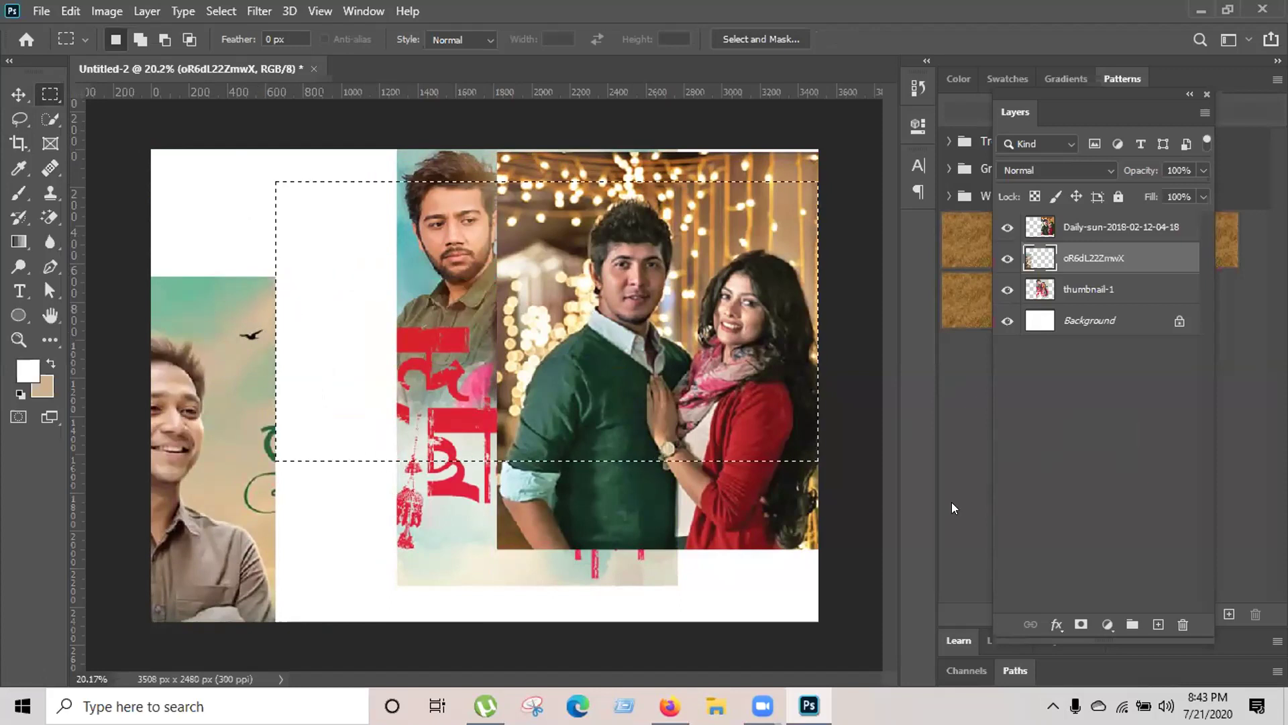
pyautogui.hotkey('ctrl', 'd')
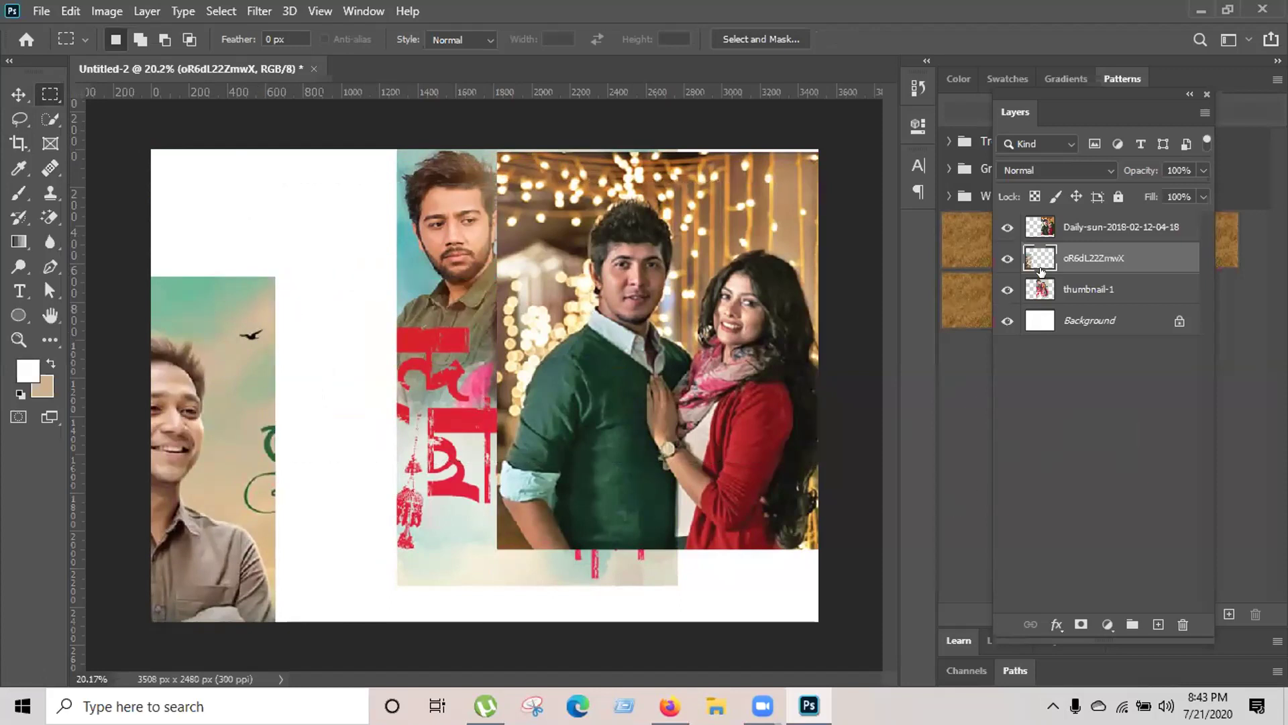
# Arrange the three photos side by side along the canvas's top: oR6dL22ZmwX at the left edge, thumbnail-1 in the middle, Daily-sun at the right
pyautogui.click(18, 94)
pyautogui.moveTo(336, 293); pyautogui.dragTo(277, 278)
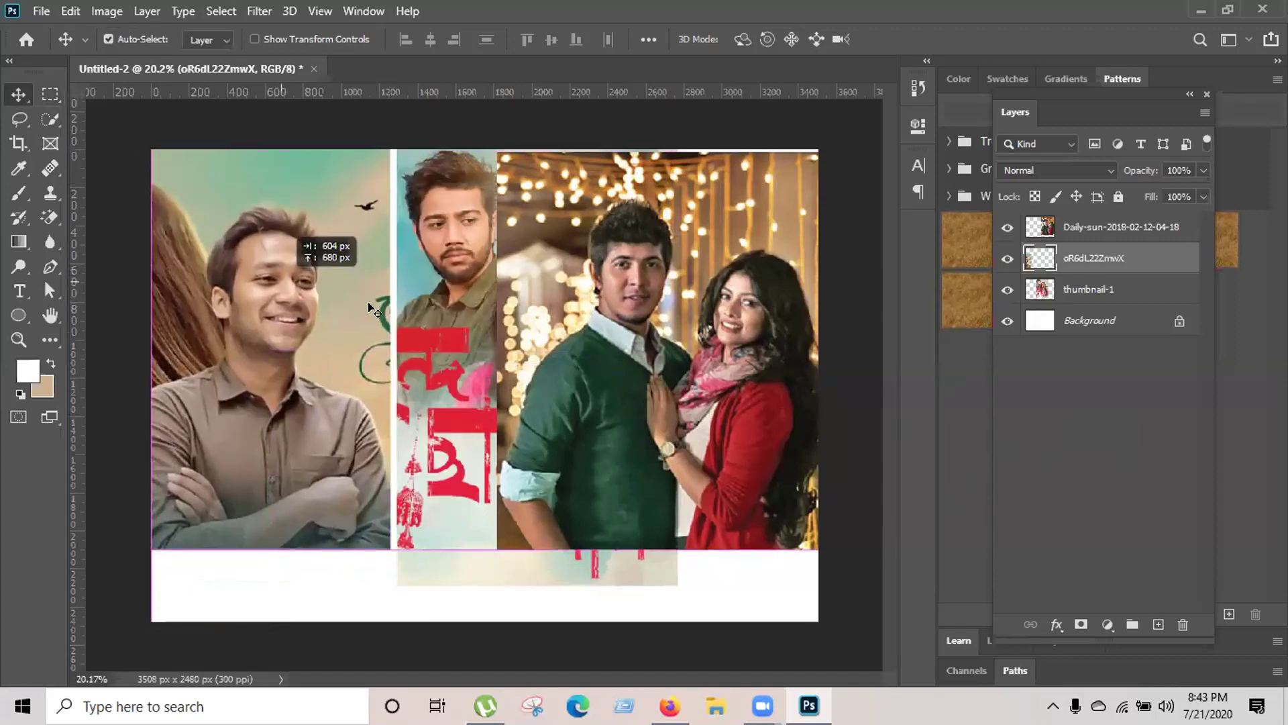
pyautogui.click(423, 318)
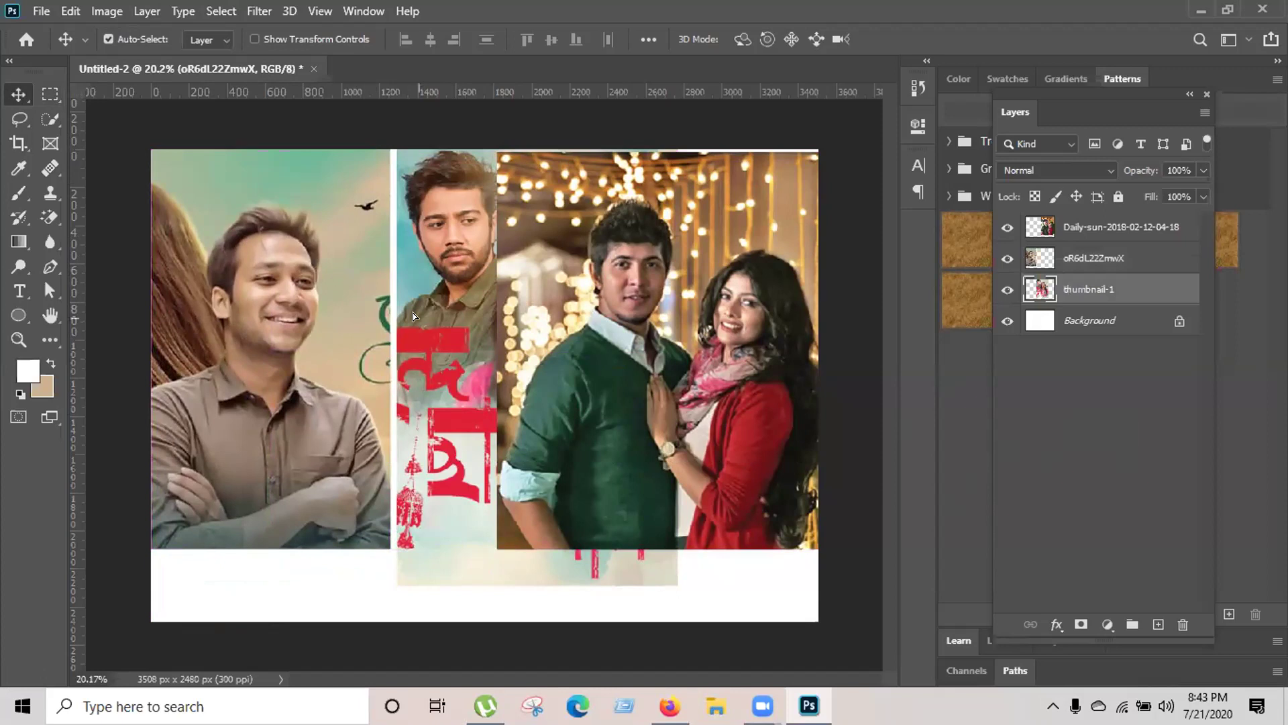
pyautogui.moveTo(604, 362); pyautogui.dragTo(737, 381)
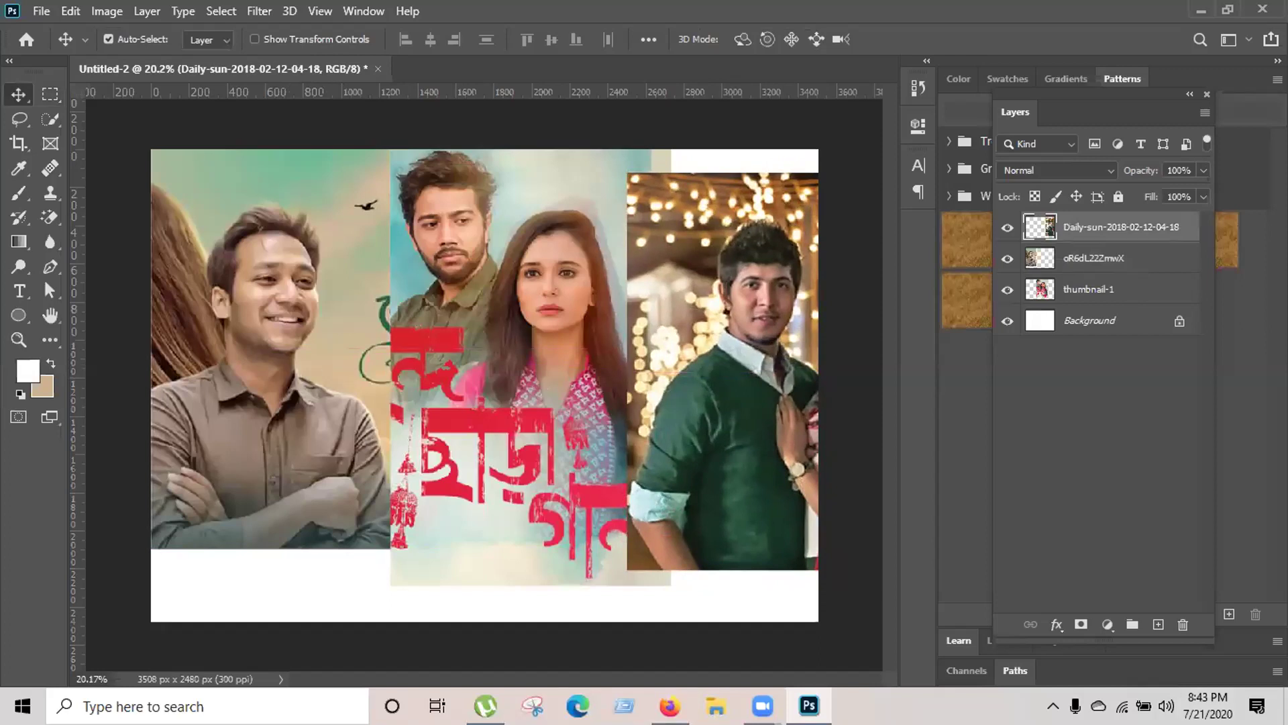
pyautogui.moveTo(745, 422); pyautogui.dragTo(723, 380)
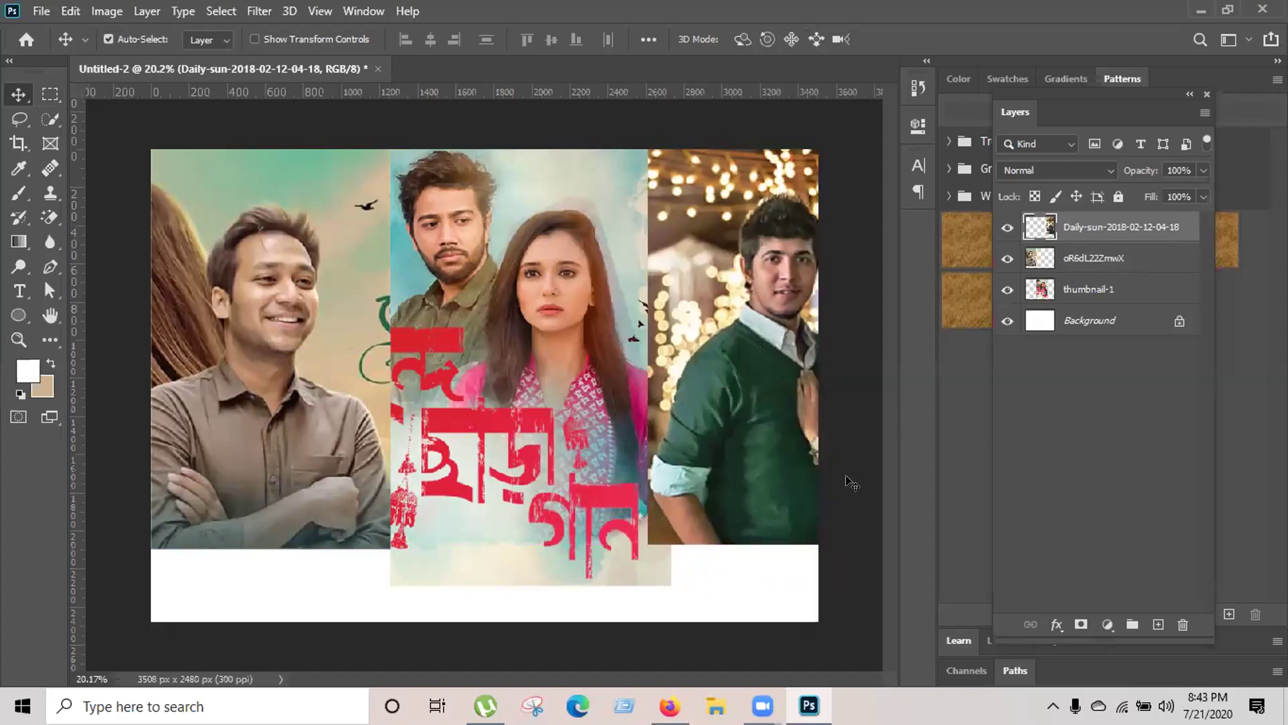
# Add a new layer above the photos and make a wide elliptical selection over the canvas's lower part, extending past both side edges
pyautogui.click(1157, 625)
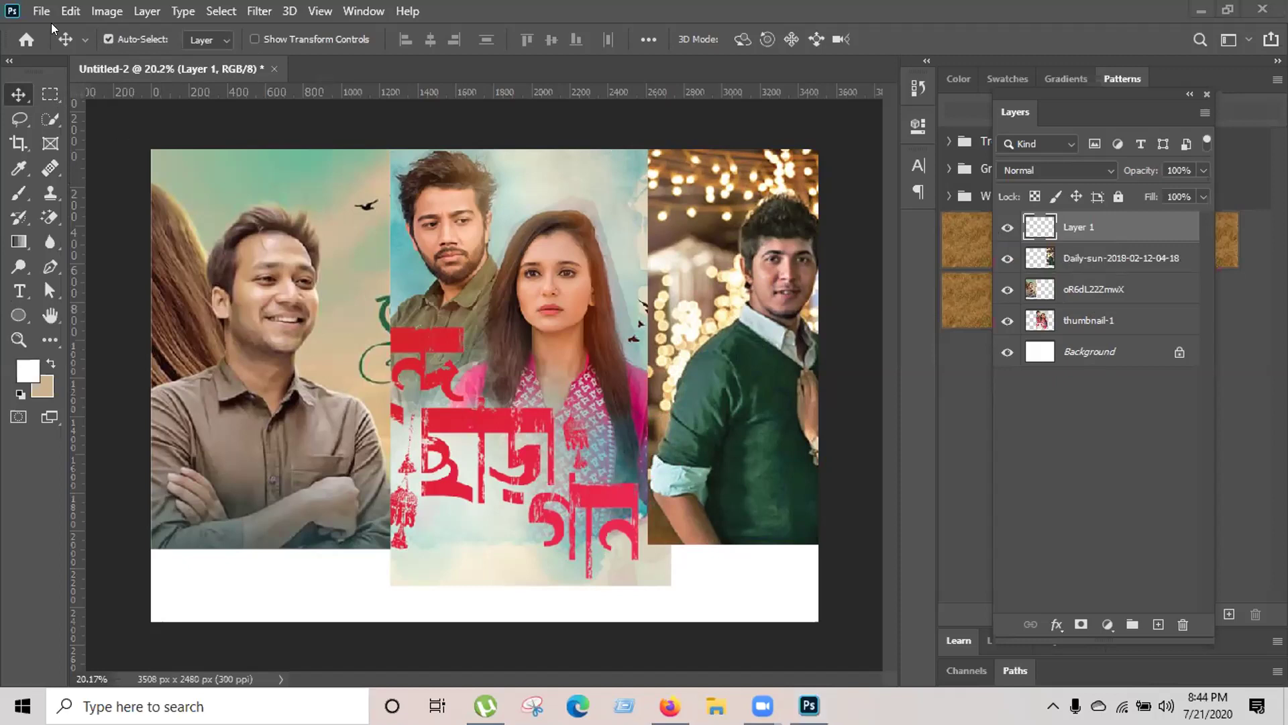
pyautogui.click(50, 94)
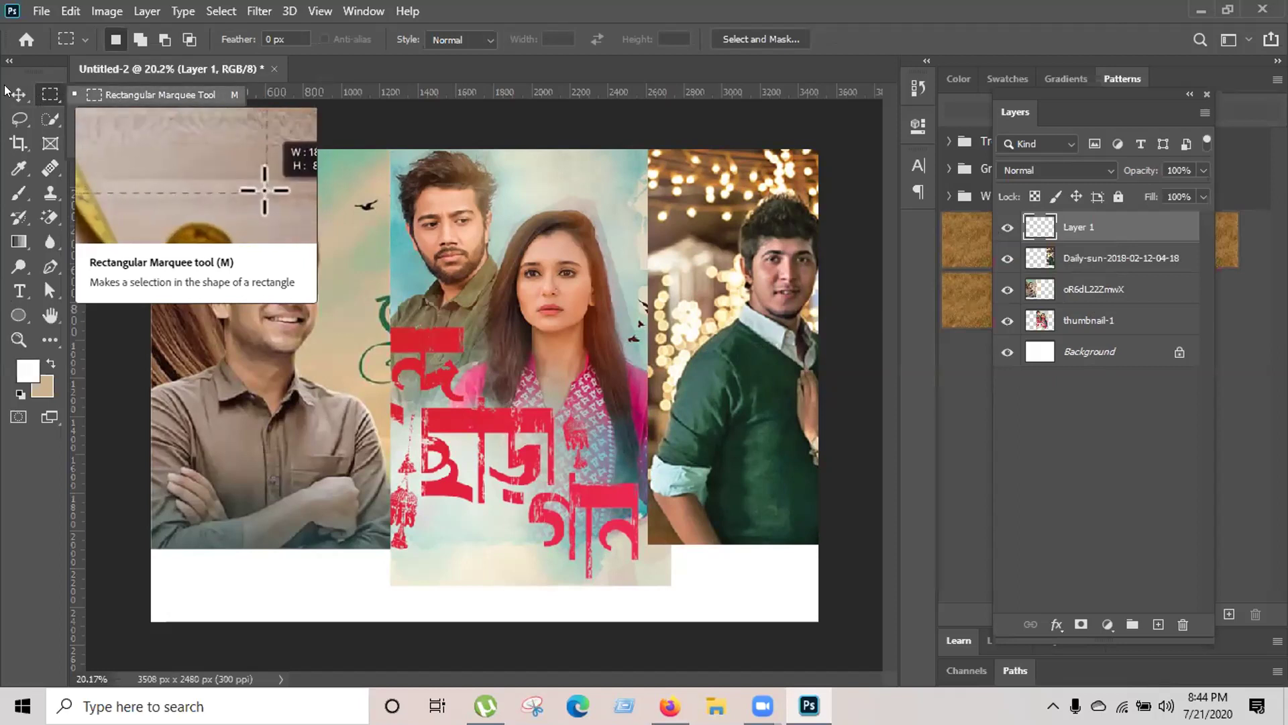
pyautogui.click(114, 111)
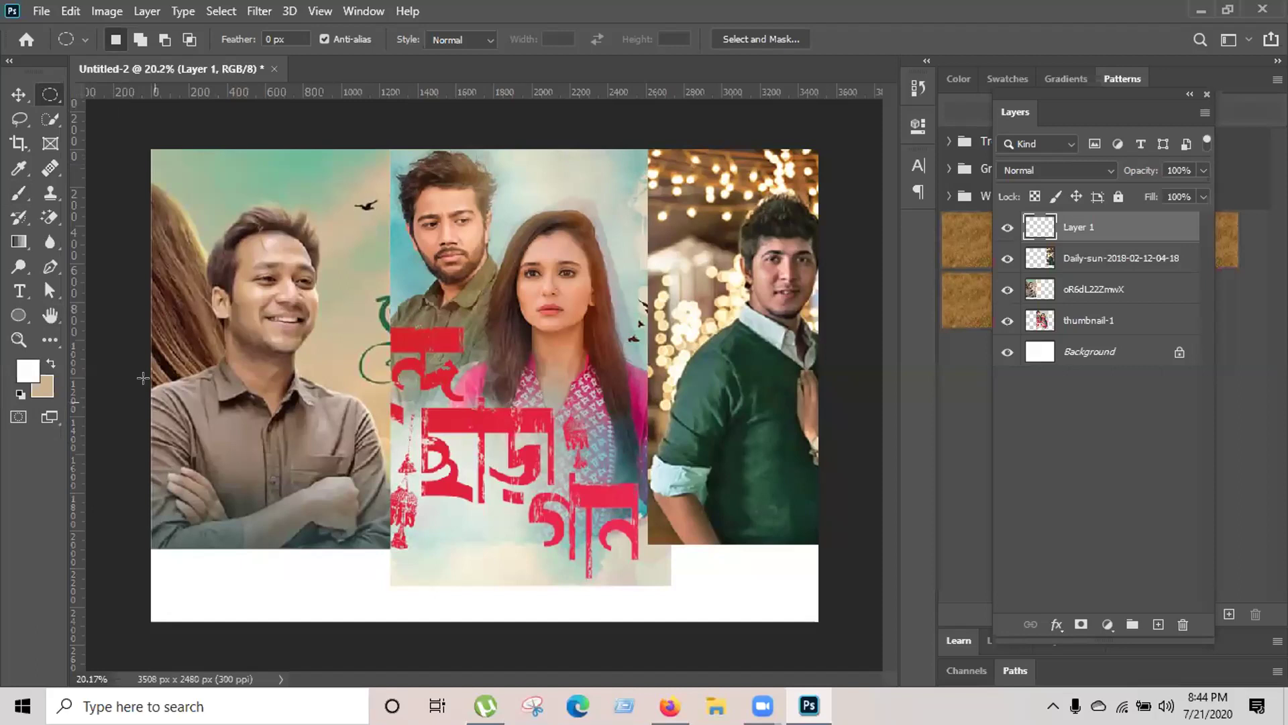
pyautogui.moveTo(116, 312); pyautogui.dragTo(906, 695)
pyautogui.click(9, 96)
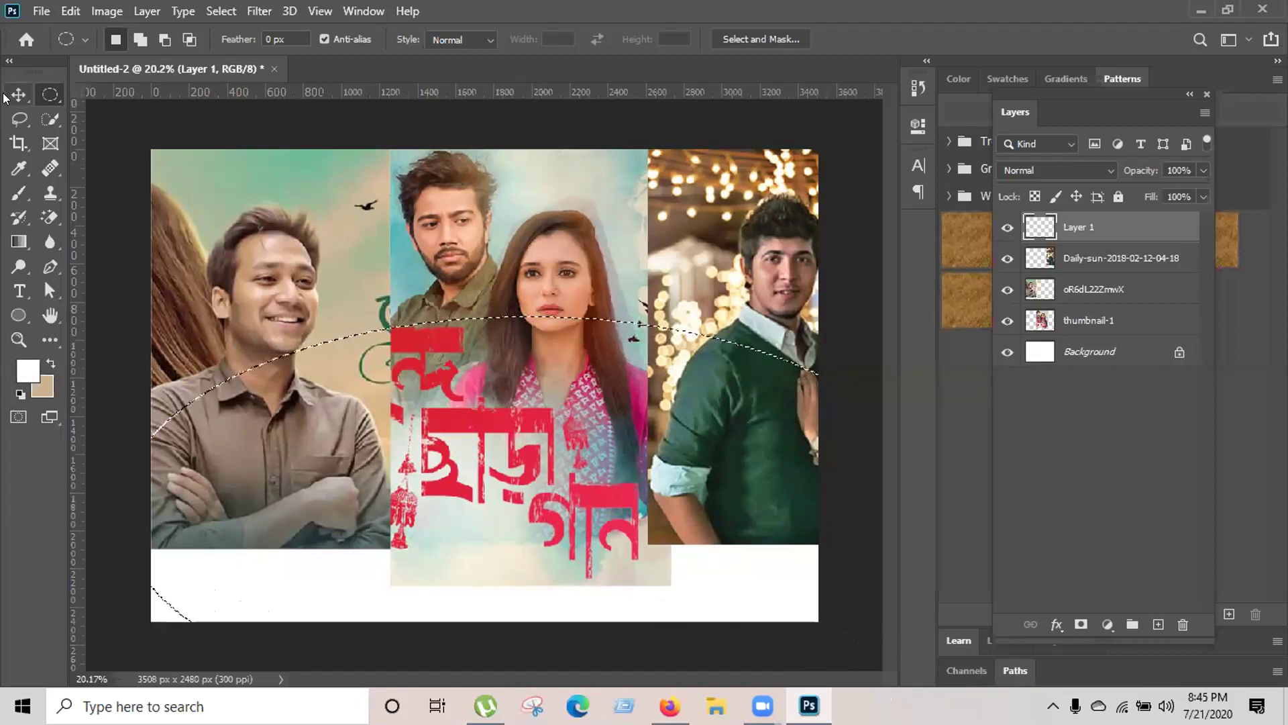
pyautogui.click(51, 94)
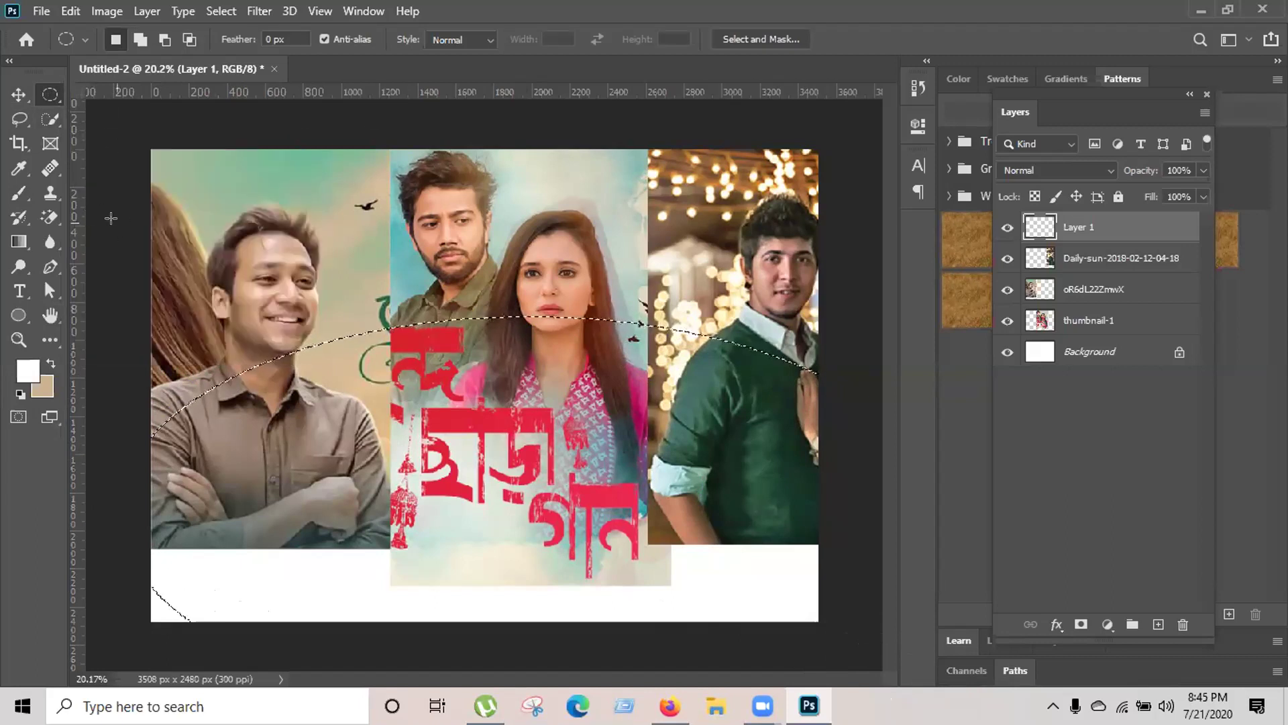
pyautogui.hotkey('ctrl', '-')
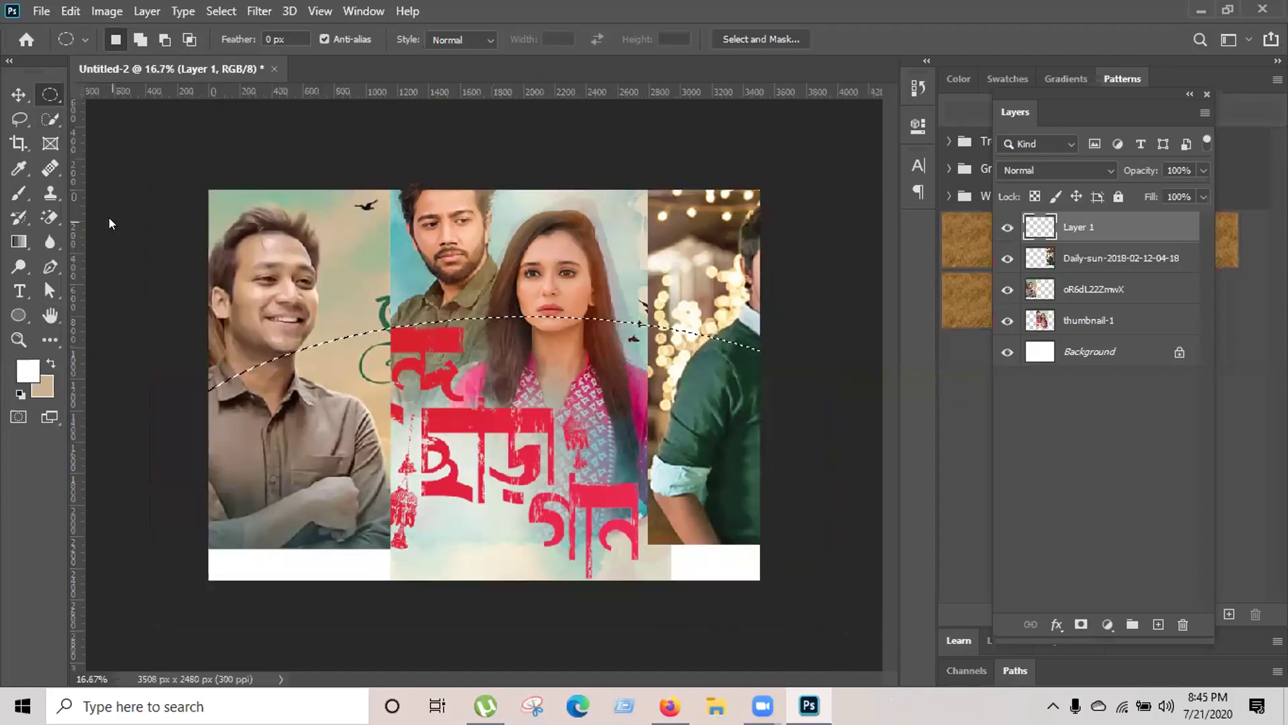
pyautogui.moveTo(139, 329); pyautogui.dragTo(869, 699)
pyautogui.moveTo(861, 654); pyautogui.dragTo(861, 654)
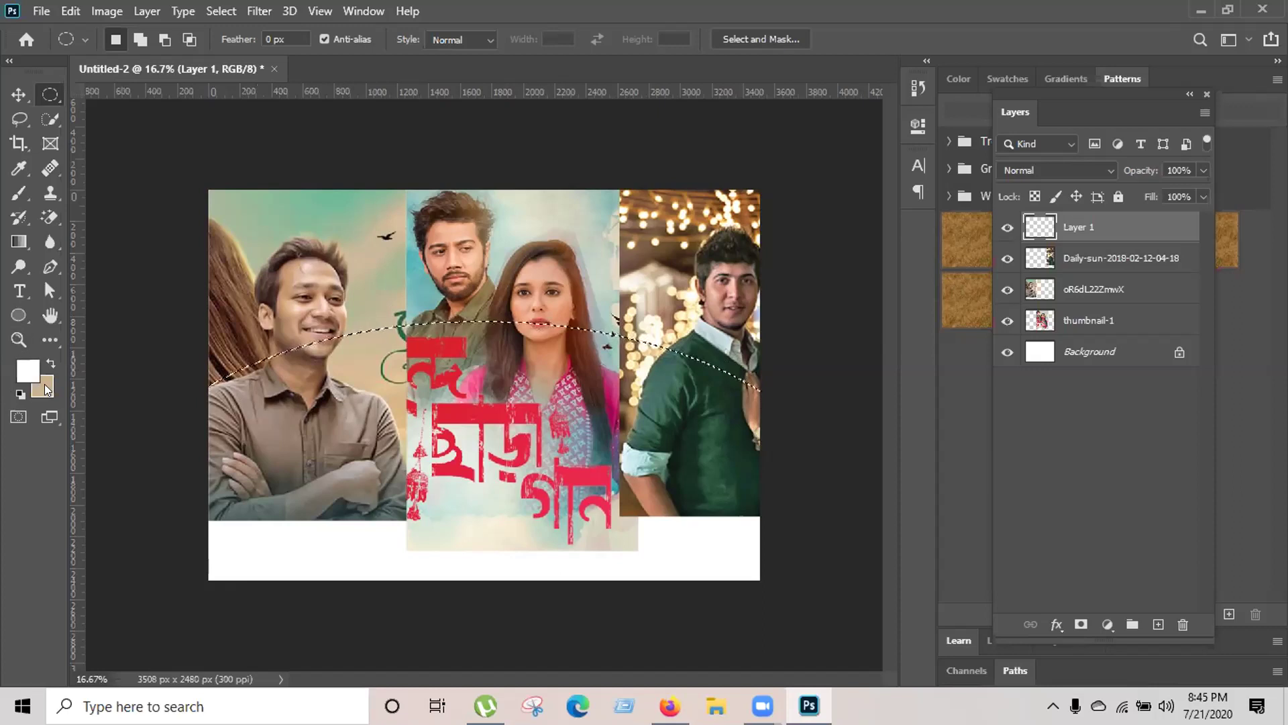
# Set the foreground color to a bright green, fill the elliptical selection with it on Layer 1, and deselect
pyautogui.click(29, 370)
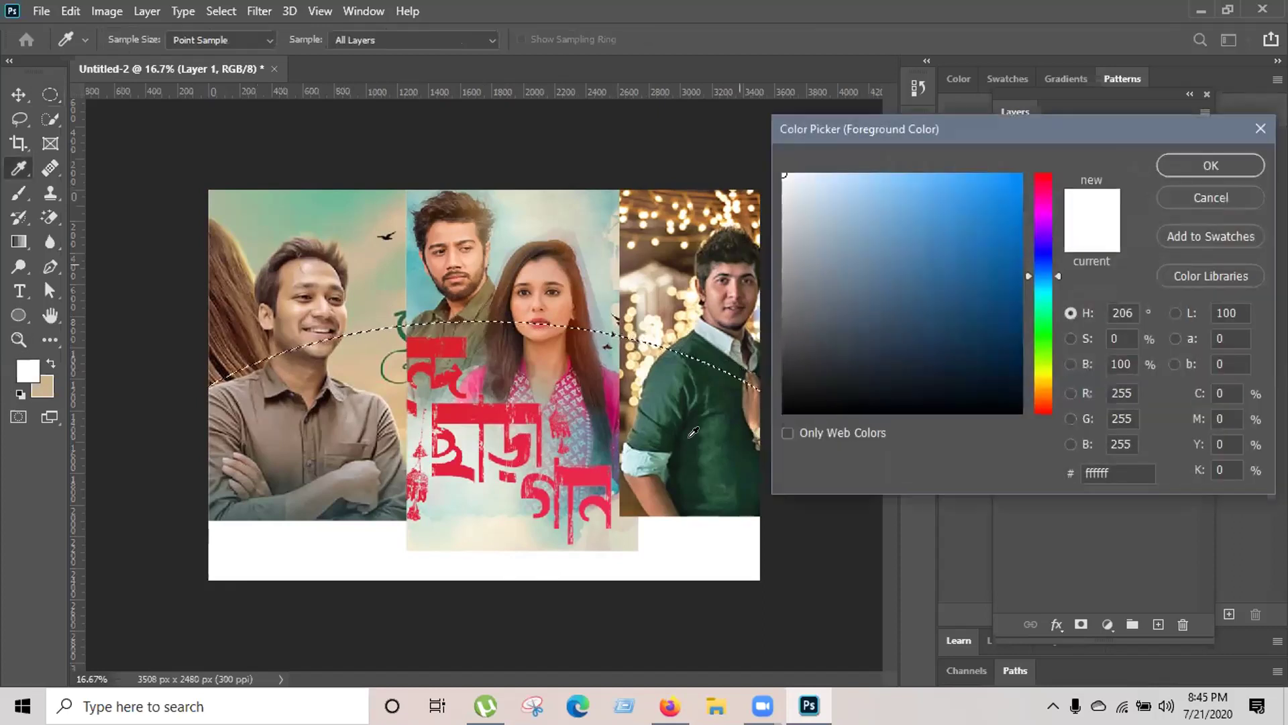
pyautogui.click(643, 448)
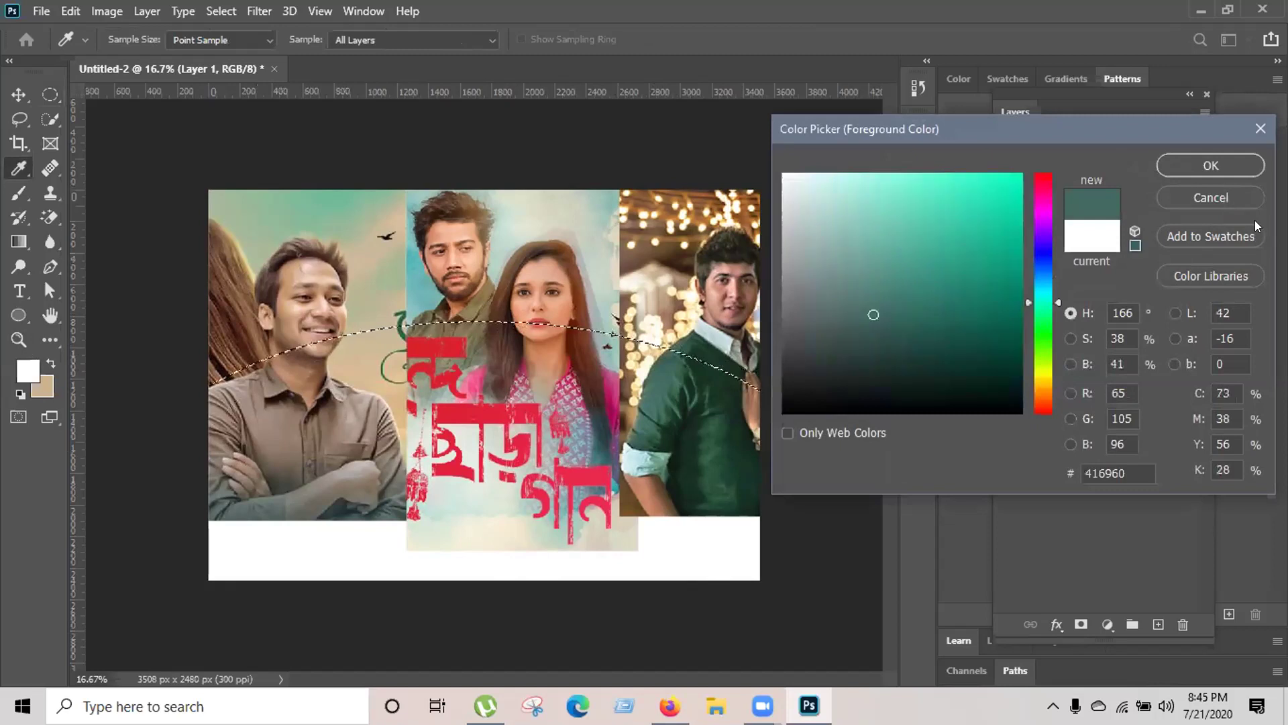
pyautogui.click(1041, 321)
pyautogui.moveTo(966, 249); pyautogui.dragTo(996, 236)
pyautogui.click(1170, 161)
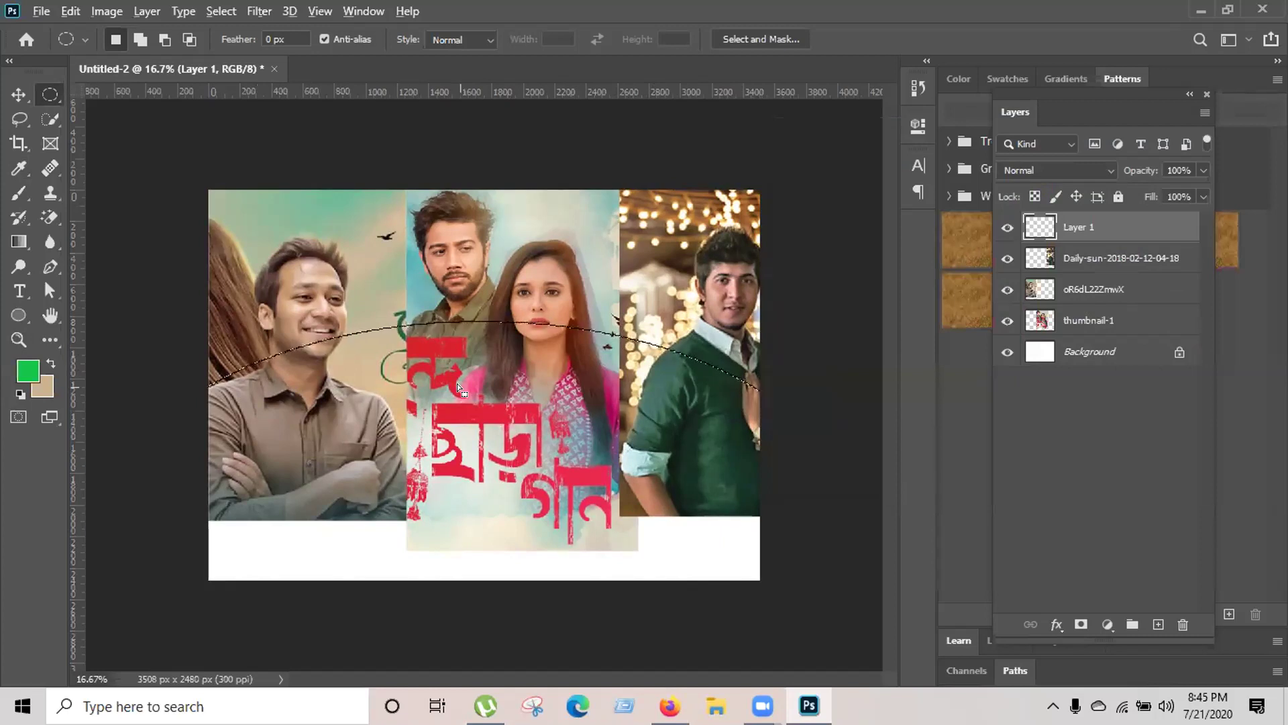
pyautogui.hotkey('alt', 'BackSpace')
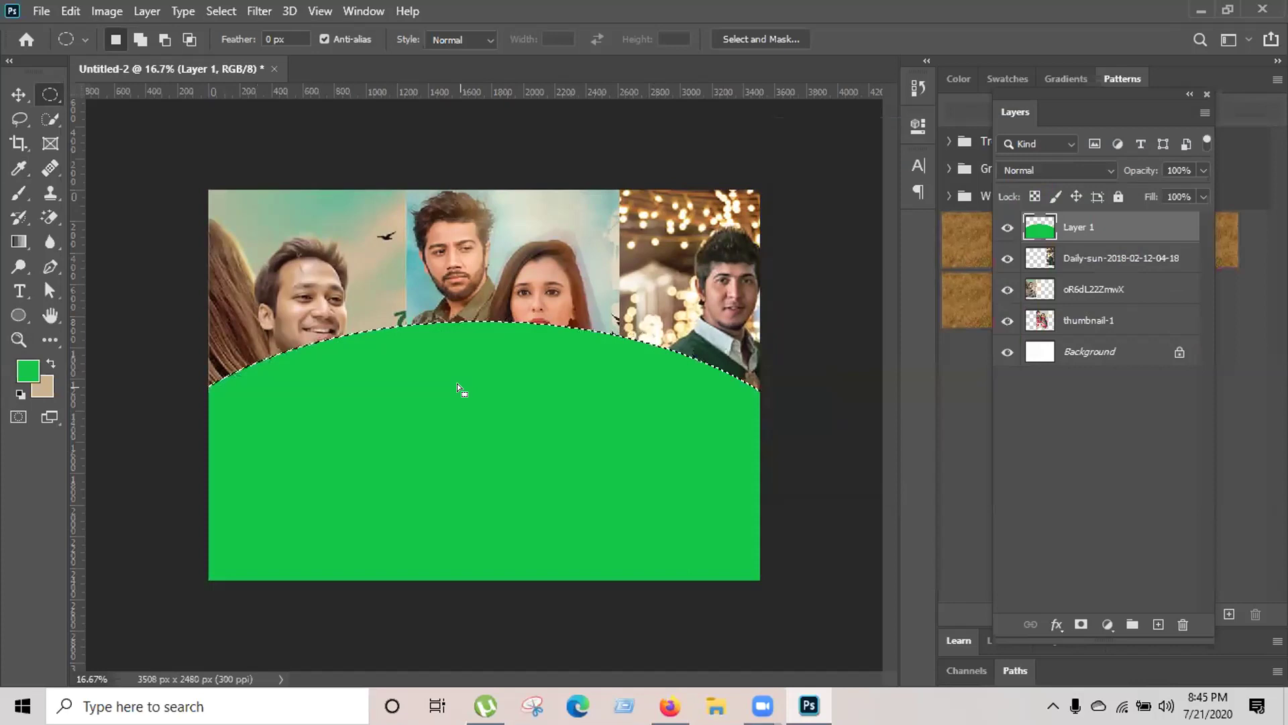
pyautogui.hotkey('ctrl', 'd')
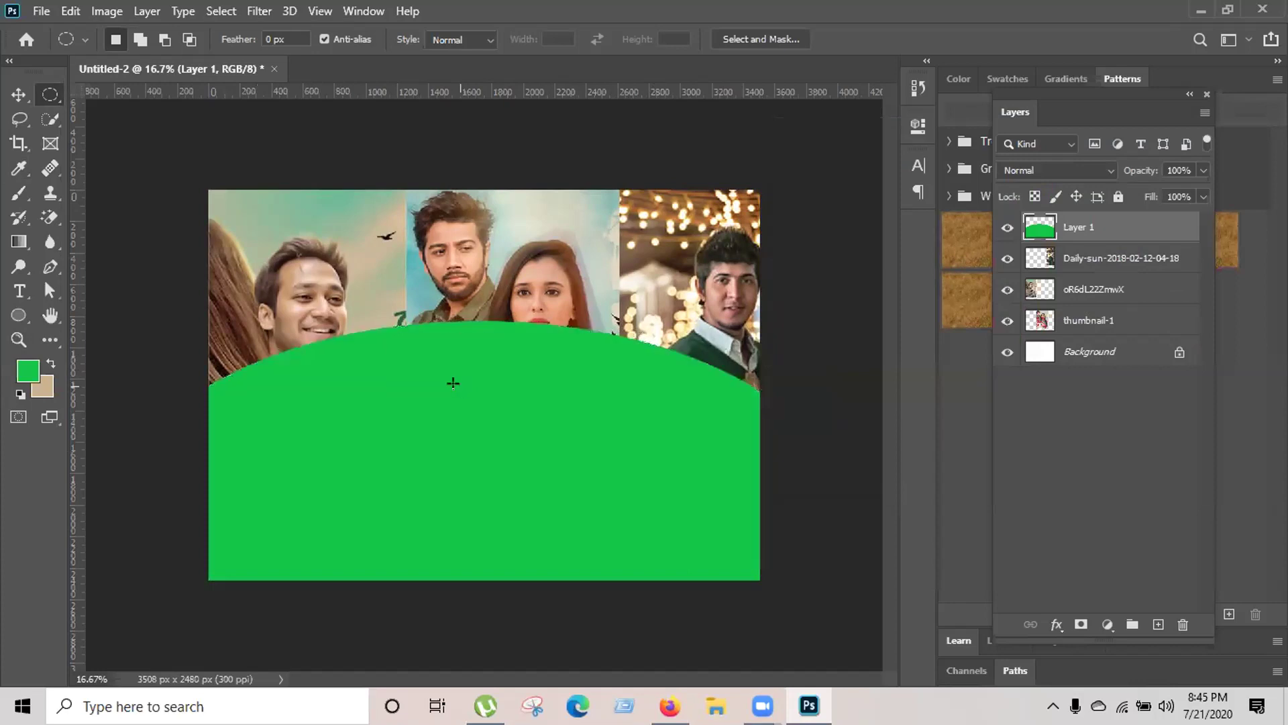
# Move the green ellipse shape straight down so its arc covers only the bottom part of the photos
pyautogui.click(19, 94)
pyautogui.moveTo(551, 371); pyautogui.dragTo(551, 506)
pyautogui.rightClick(552, 507)
pyautogui.click(584, 526)
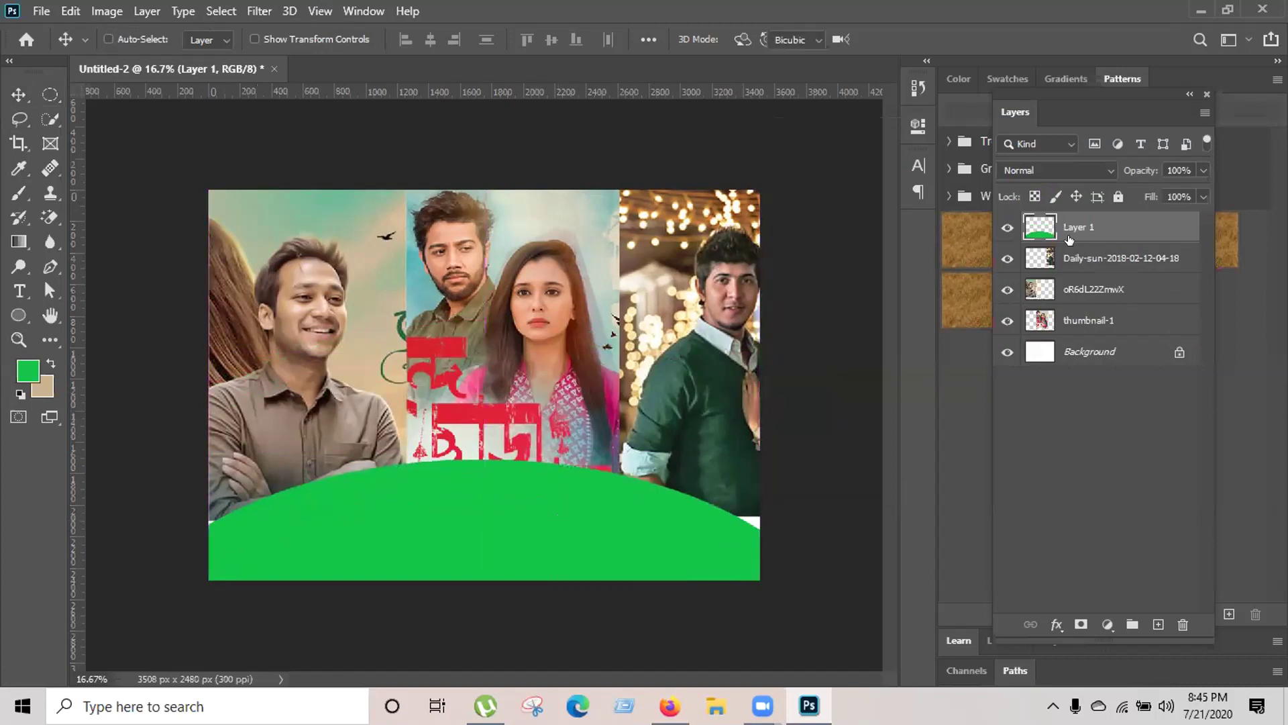
# Warp the green shape on Layer 1 into a wave, raising its upper side corners and dipping its top edge right of center
pyautogui.hotkey('ctrl', 't')
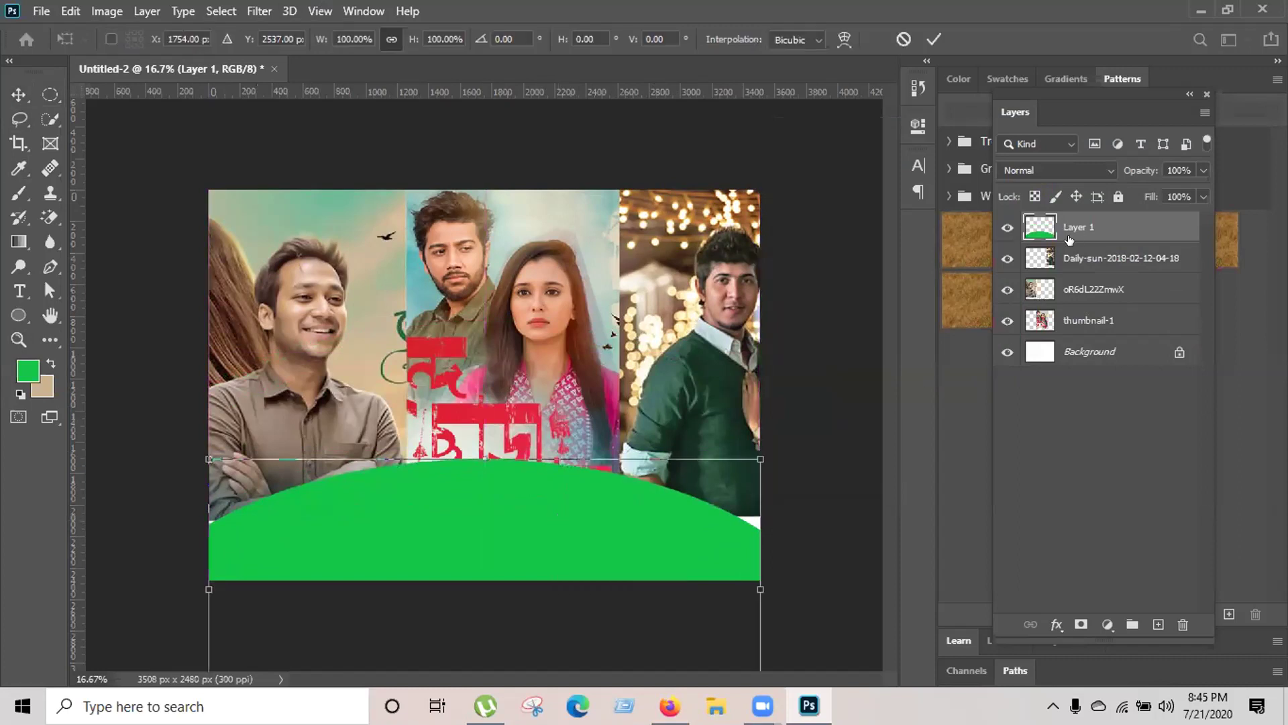
pyautogui.rightClick(399, 504)
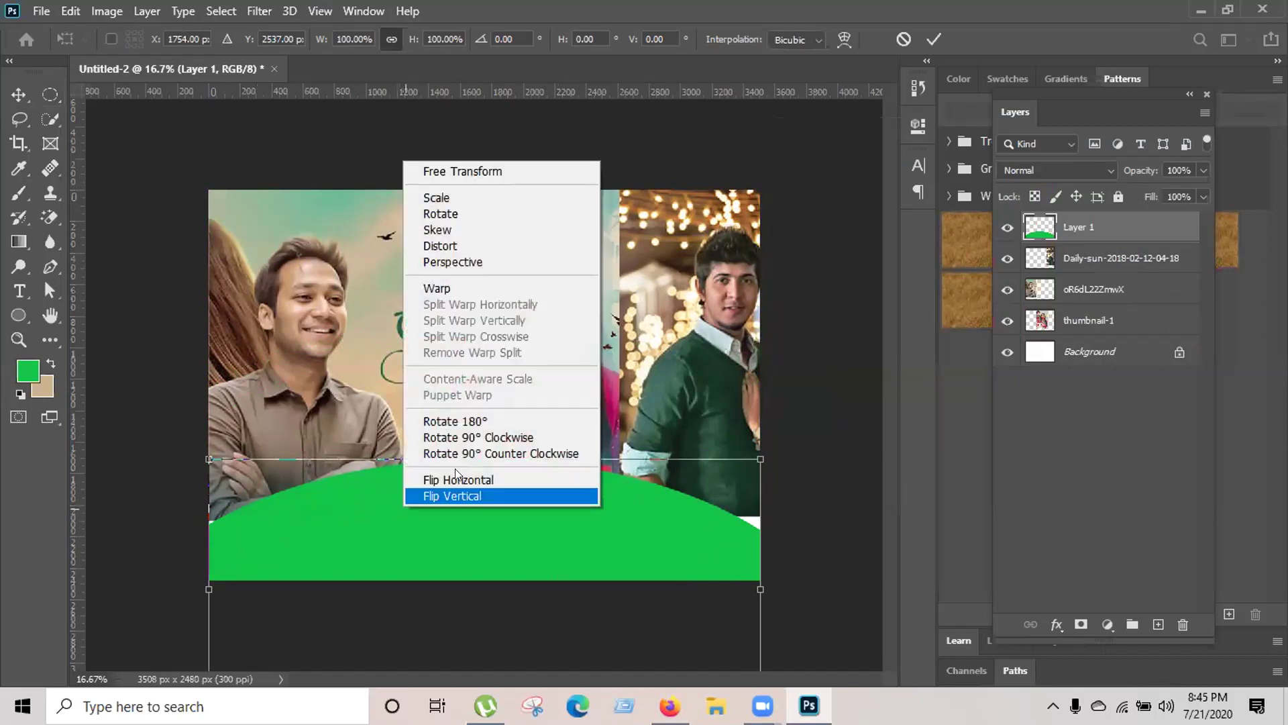
pyautogui.click(458, 287)
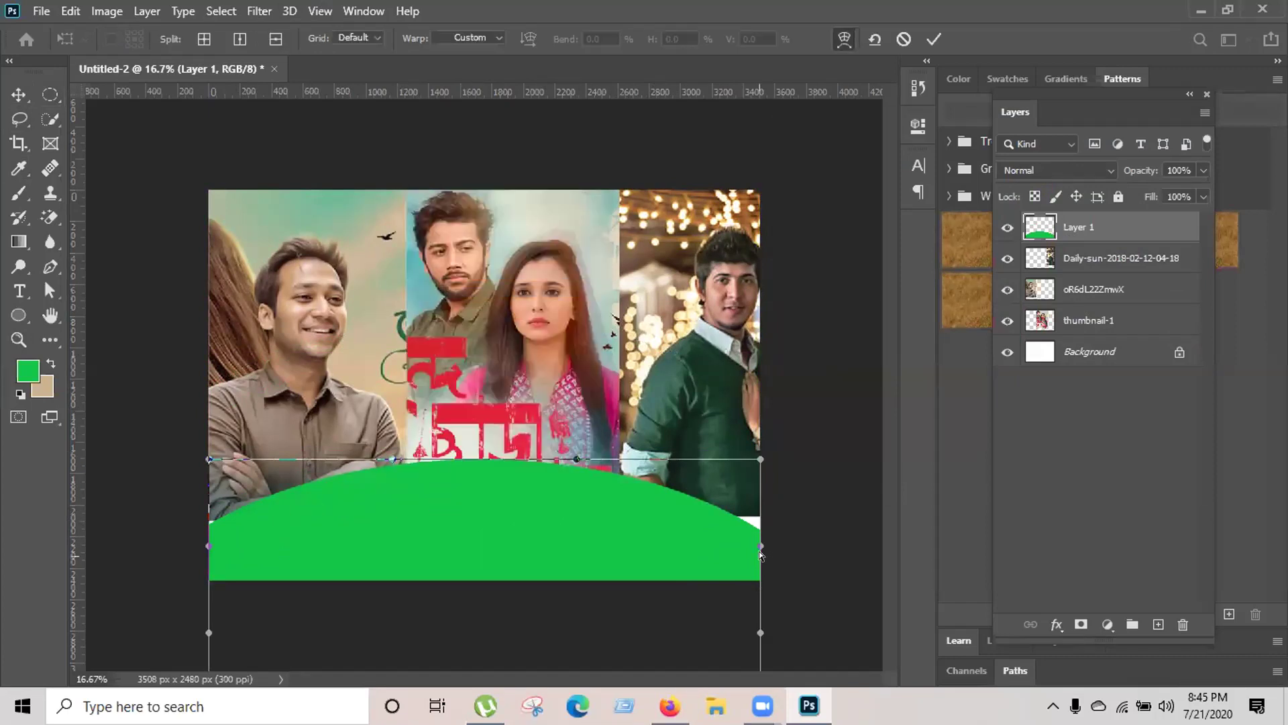
pyautogui.moveTo(577, 458); pyautogui.dragTo(552, 538)
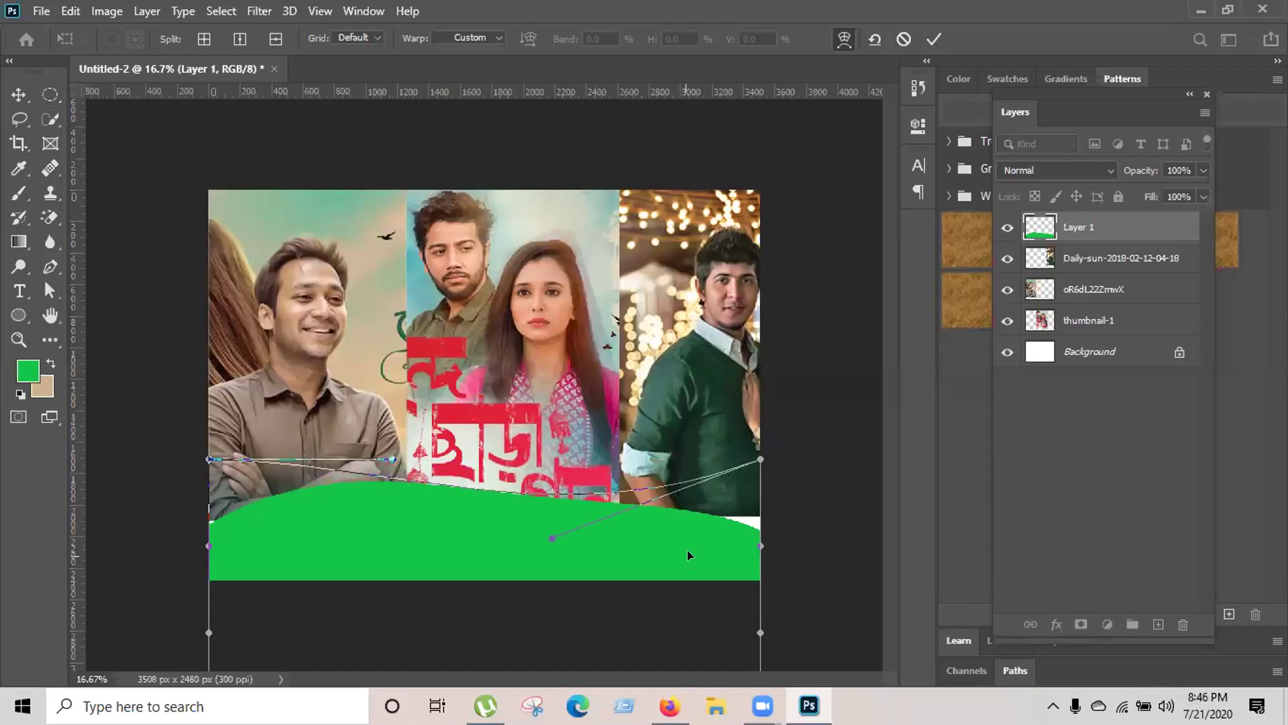
pyautogui.moveTo(763, 545); pyautogui.dragTo(805, 400)
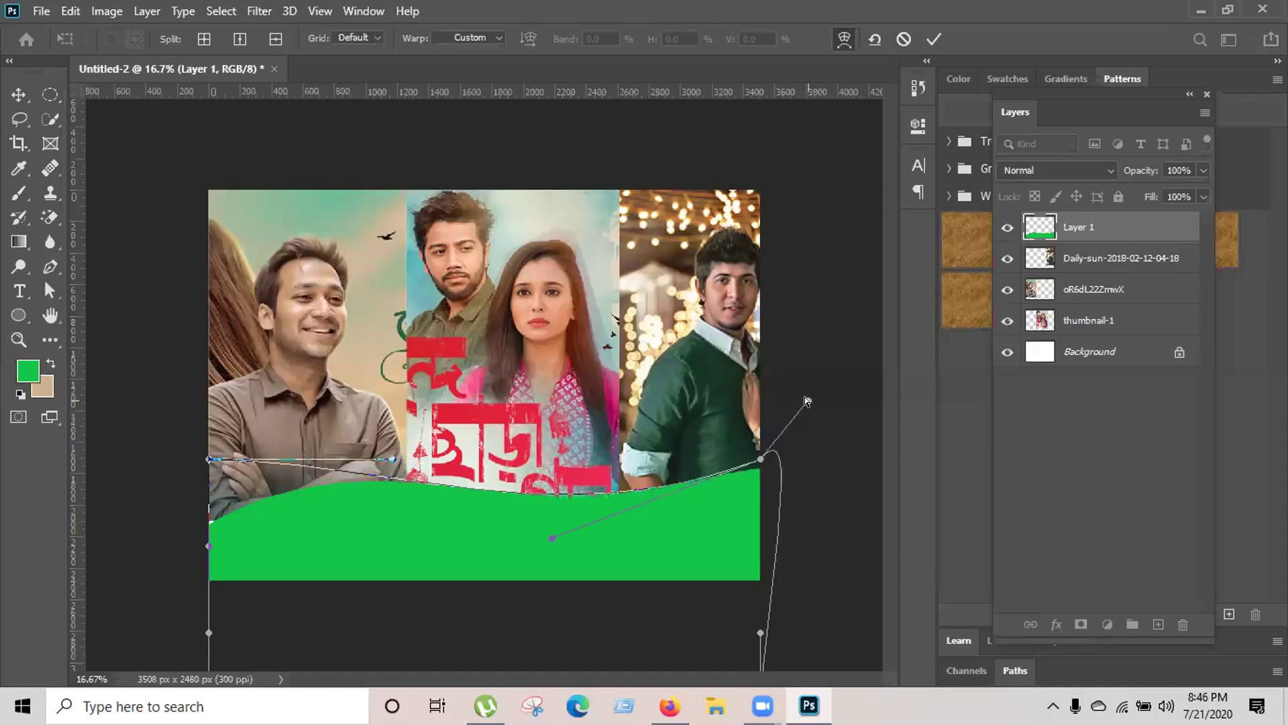
pyautogui.moveTo(550, 536); pyautogui.dragTo(550, 588)
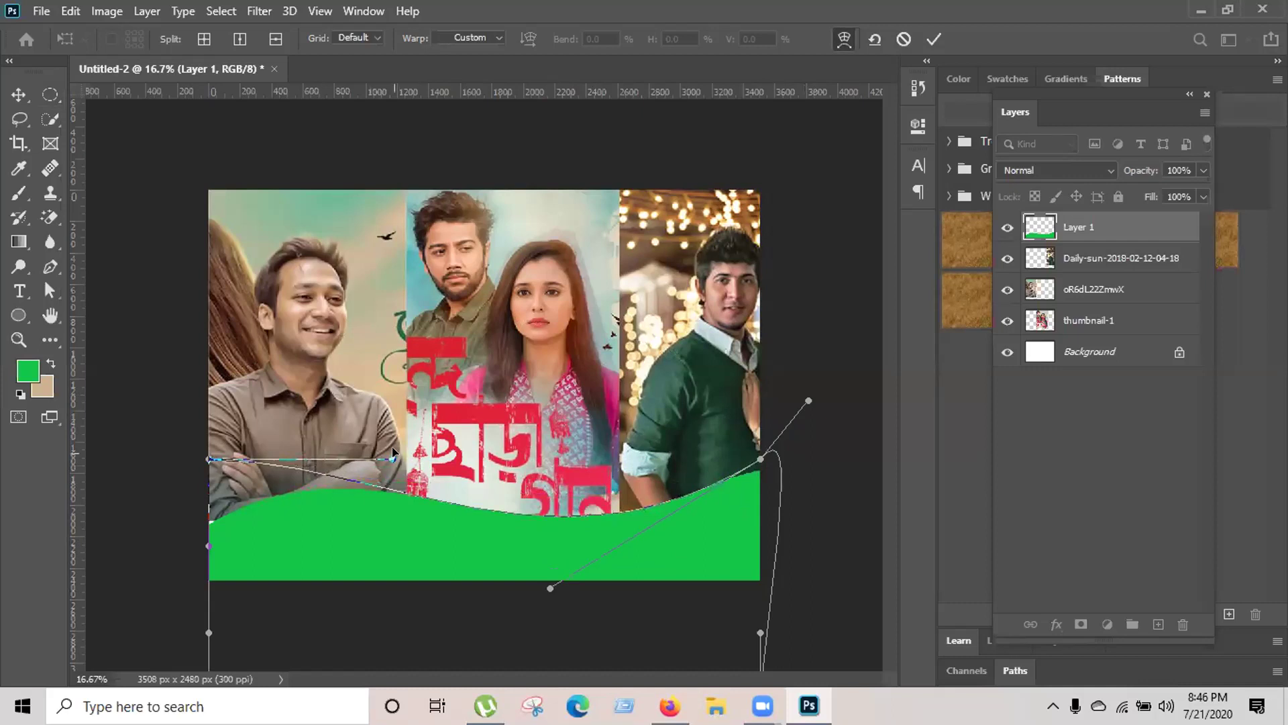
pyautogui.moveTo(156, 521); pyautogui.dragTo(114, 477)
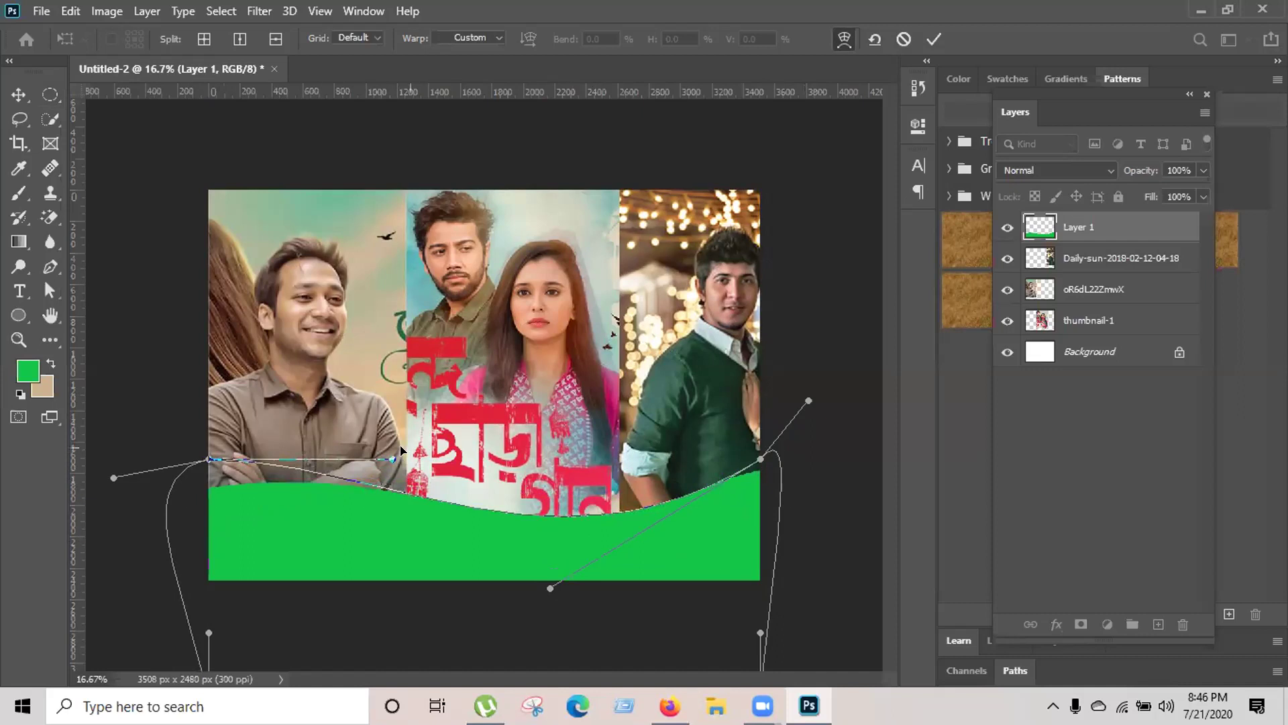
pyautogui.moveTo(382, 454); pyautogui.dragTo(385, 512)
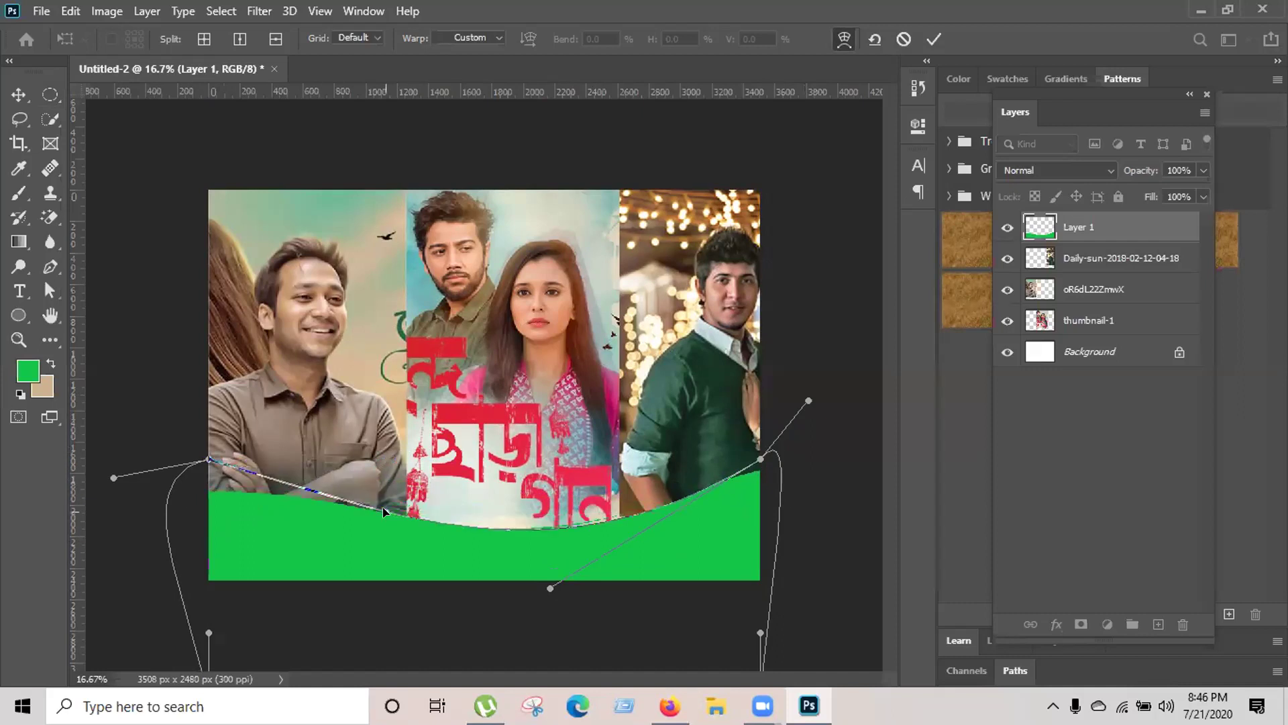
# Reshape the green band's top edge into a gentle curve rising from the left side to the right, then apply the warp and deselect the layer
pyautogui.moveTo(550, 588); pyautogui.dragTo(567, 510)
pyautogui.moveTo(385, 509); pyautogui.dragTo(518, 520)
pyautogui.moveTo(574, 485); pyautogui.dragTo(562, 472)
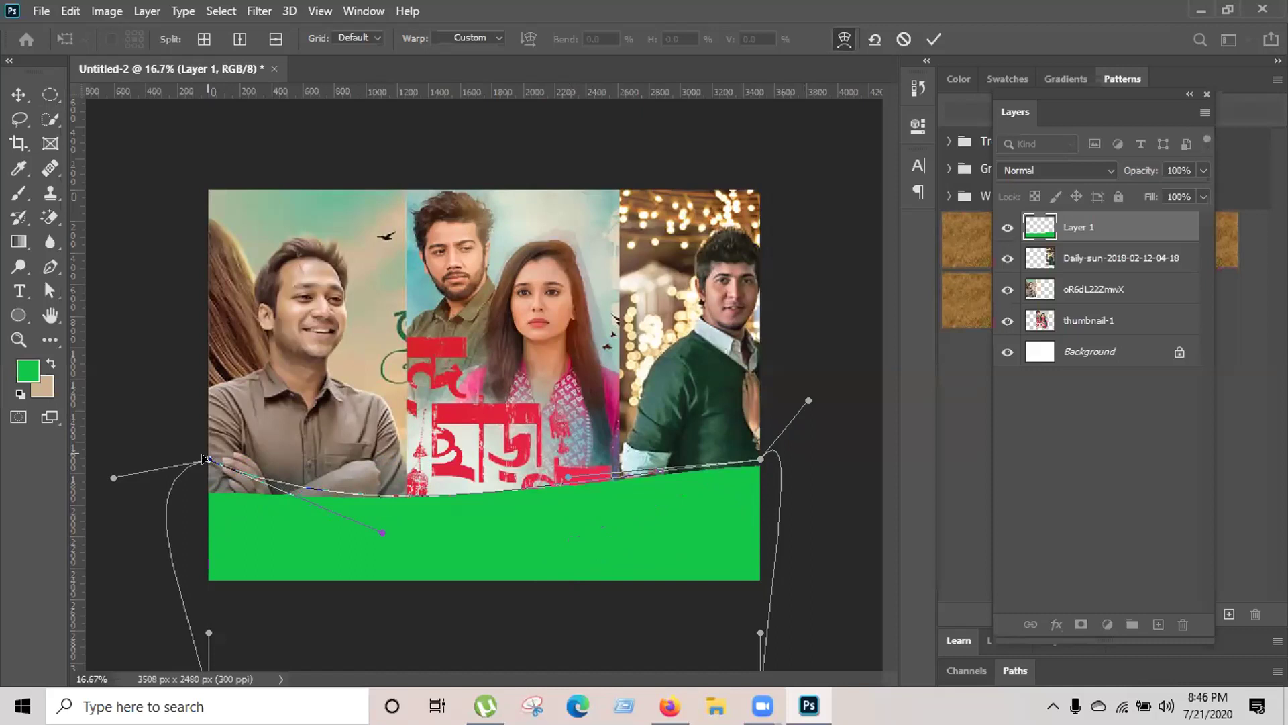
pyautogui.moveTo(204, 458); pyautogui.dragTo(178, 507)
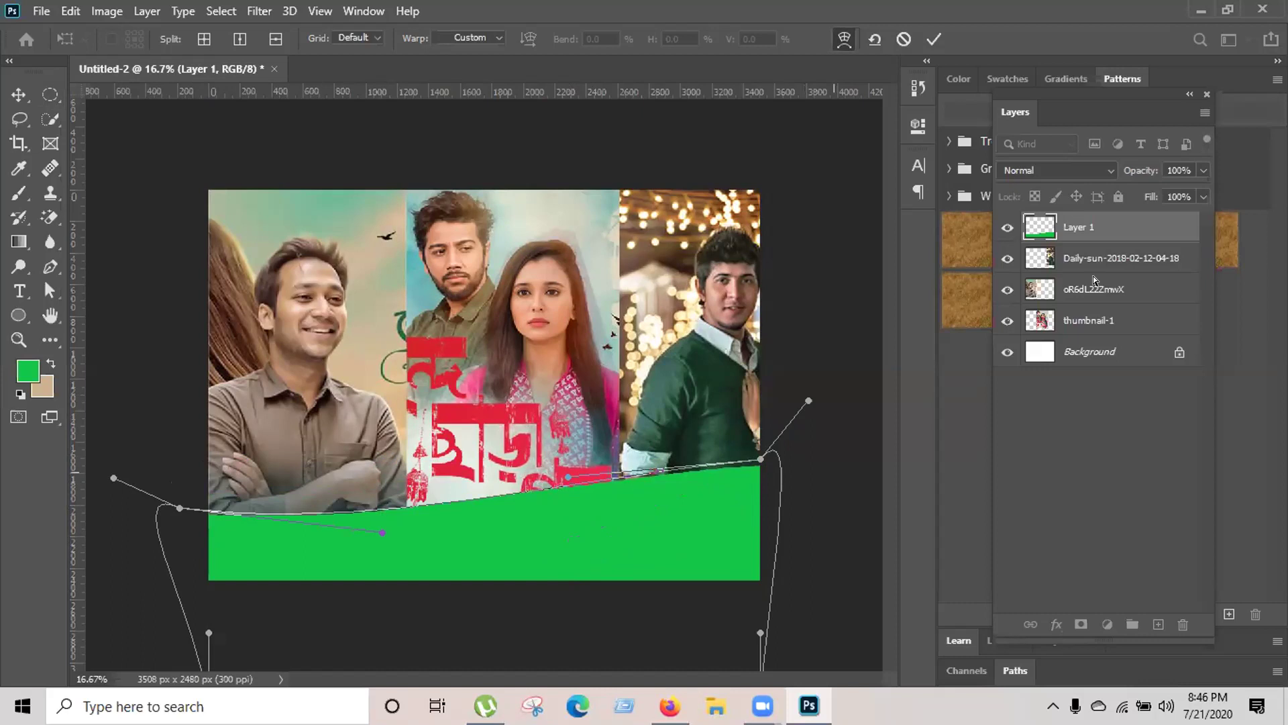
pyautogui.press('Return')
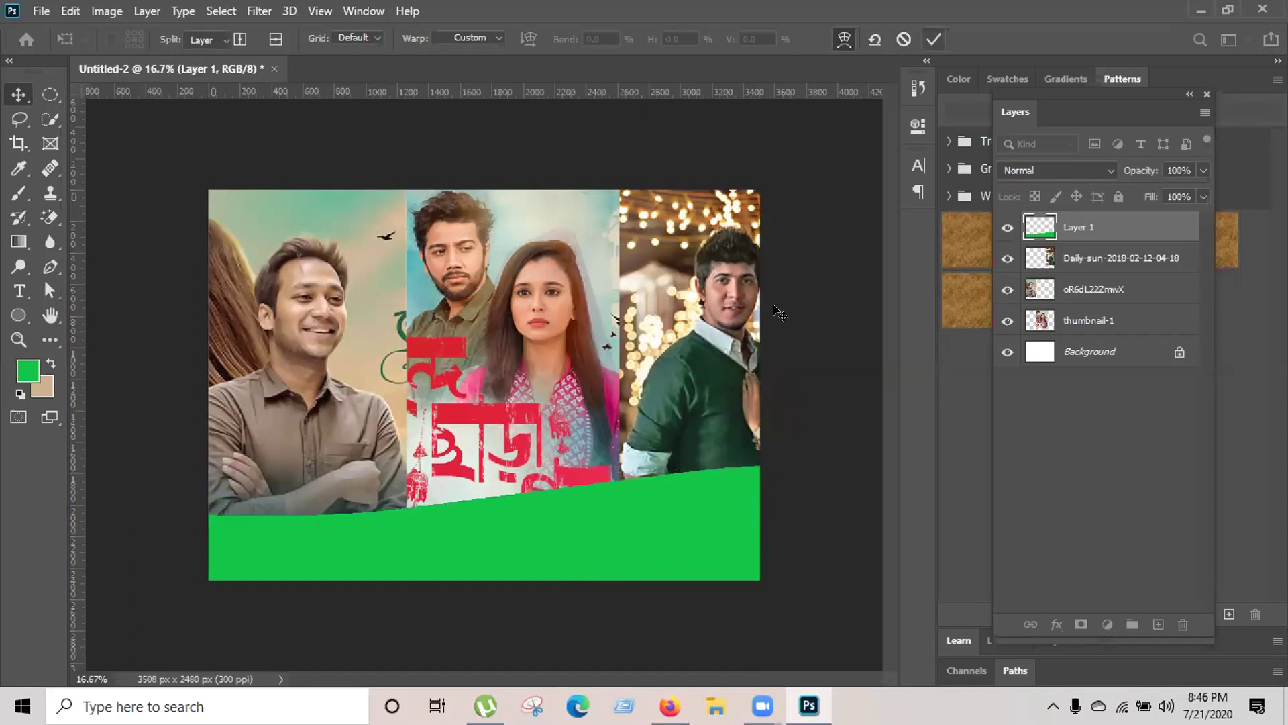
pyautogui.click(527, 129)
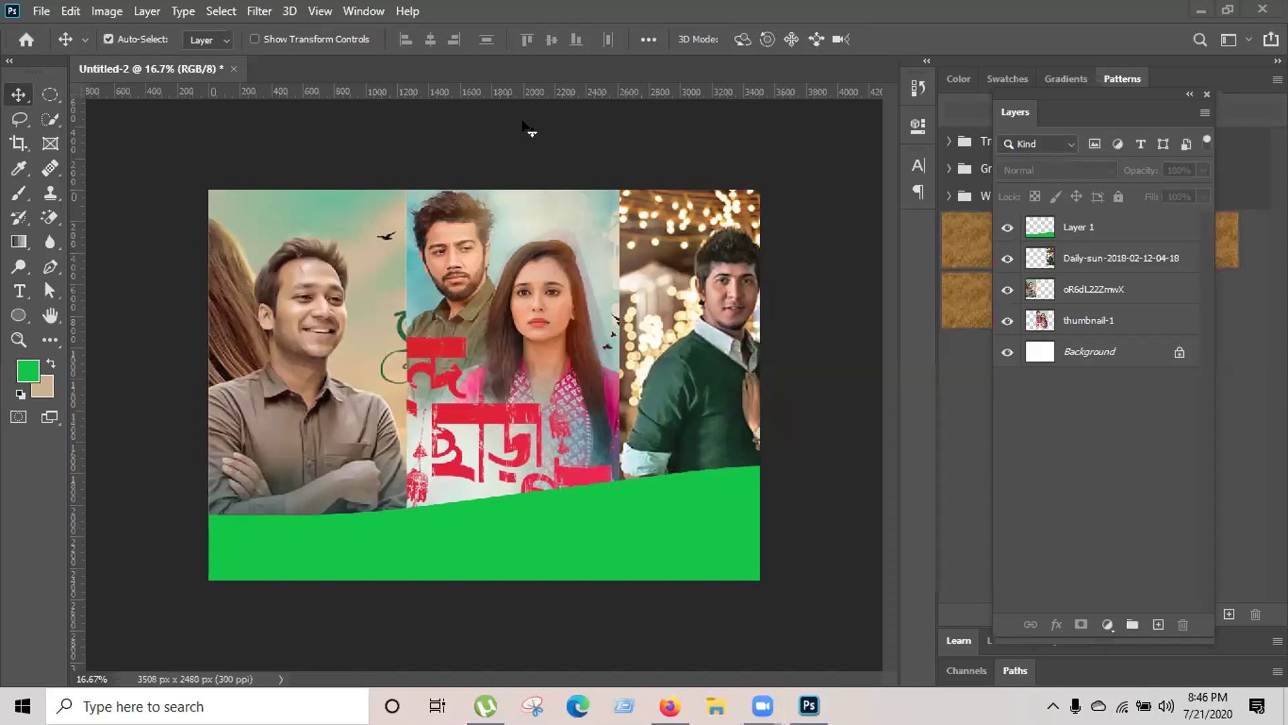
# Create a new 2480 x 3508 px portrait document at 300 ppi in RGB Color with a white background
pyautogui.click(69, 12)
pyautogui.moveTo(41, 11)
pyautogui.click(47, 33)
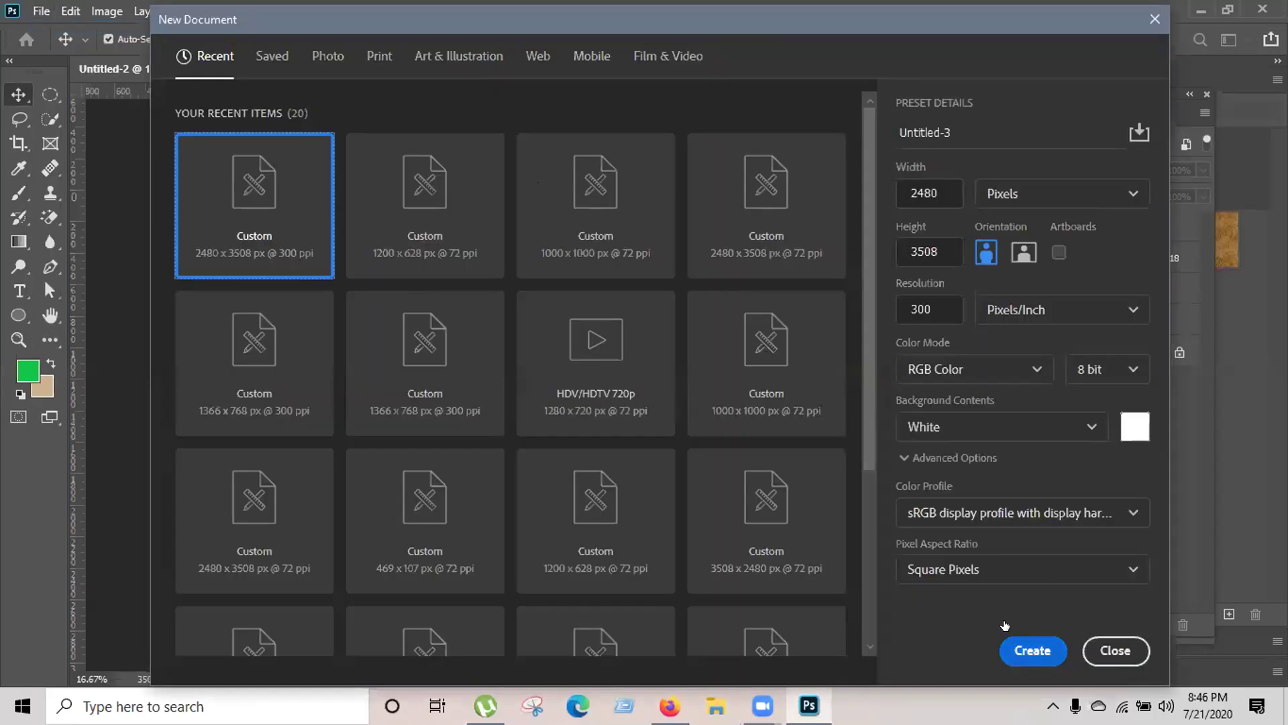
pyautogui.click(1027, 649)
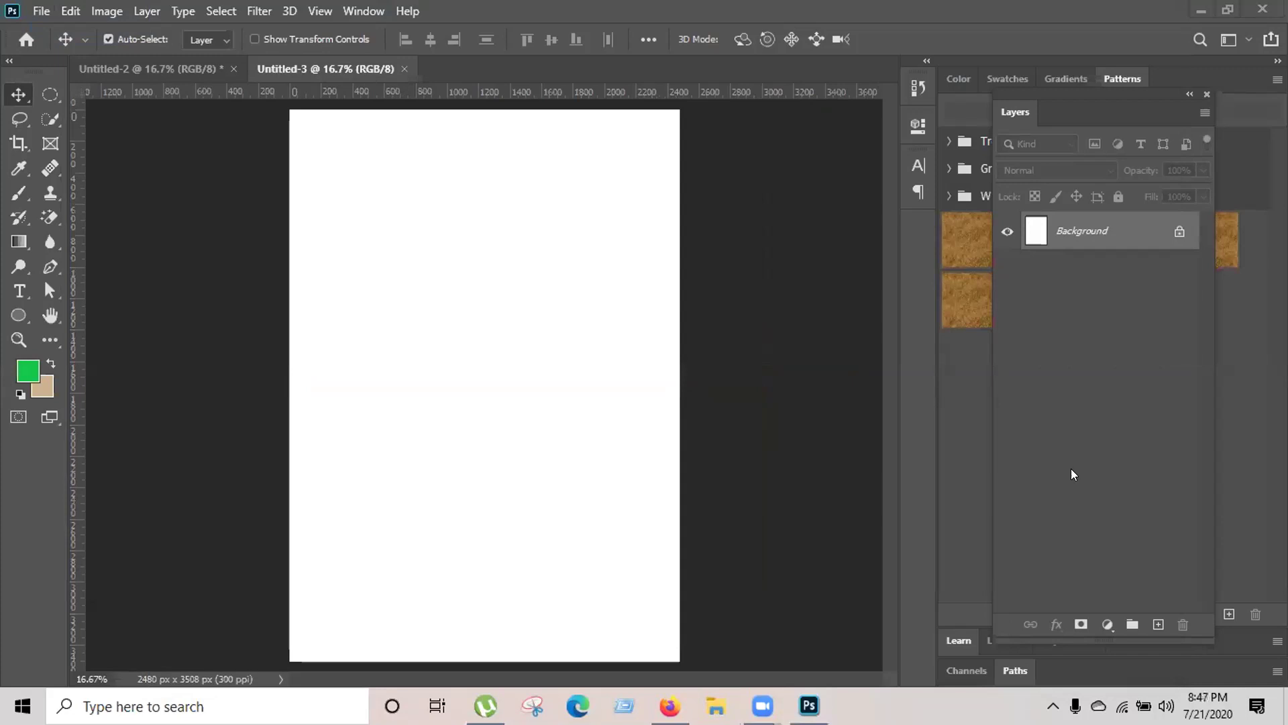
# Draw a tan filled circle on a new layer, slightly above the page's center, and deselect
pyautogui.click(1157, 624)
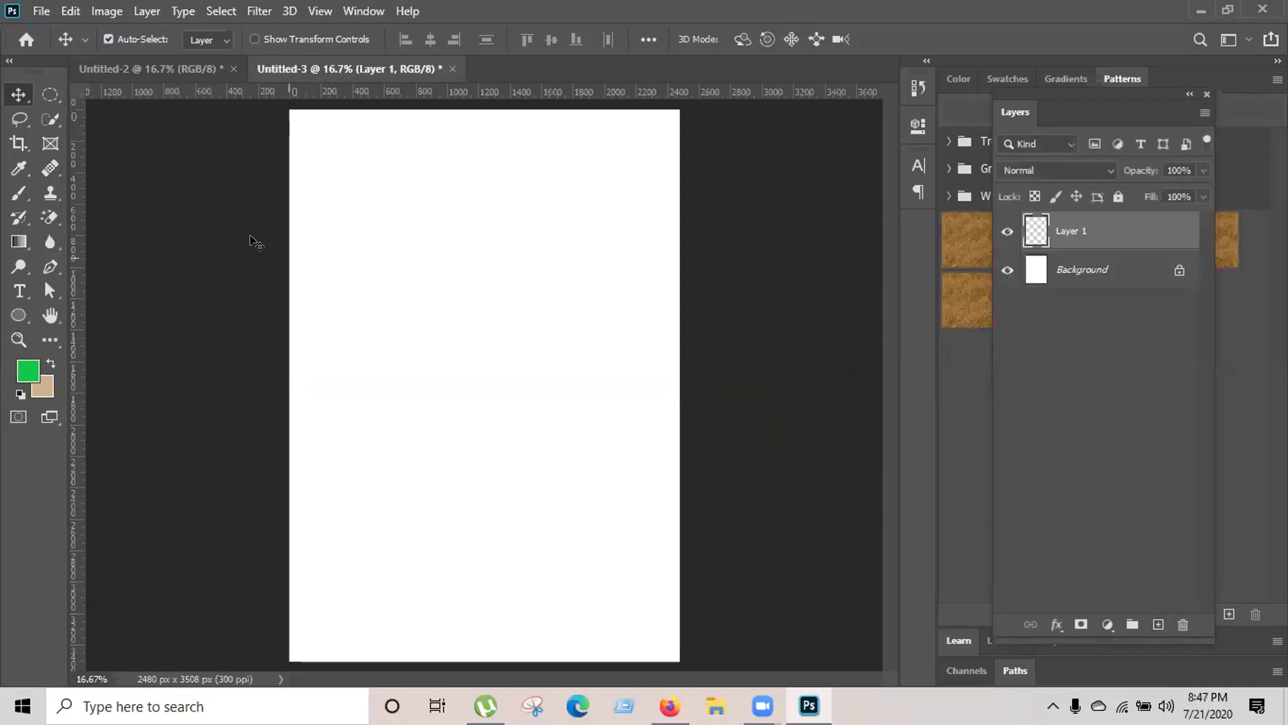
pyautogui.click(49, 95)
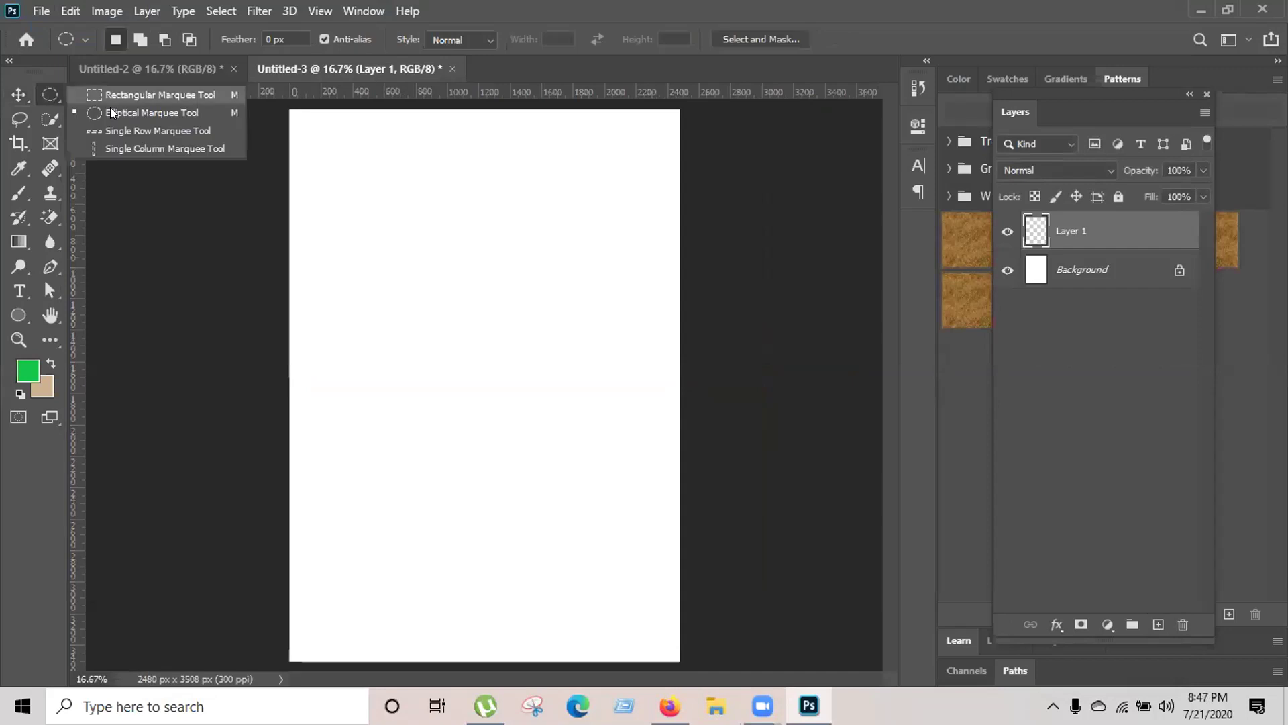
pyautogui.click(111, 112)
pyautogui.moveTo(383, 261); pyautogui.dragTo(534, 415)
pyautogui.click(469, 388)
pyautogui.moveTo(384, 270); pyautogui.dragTo(540, 422)
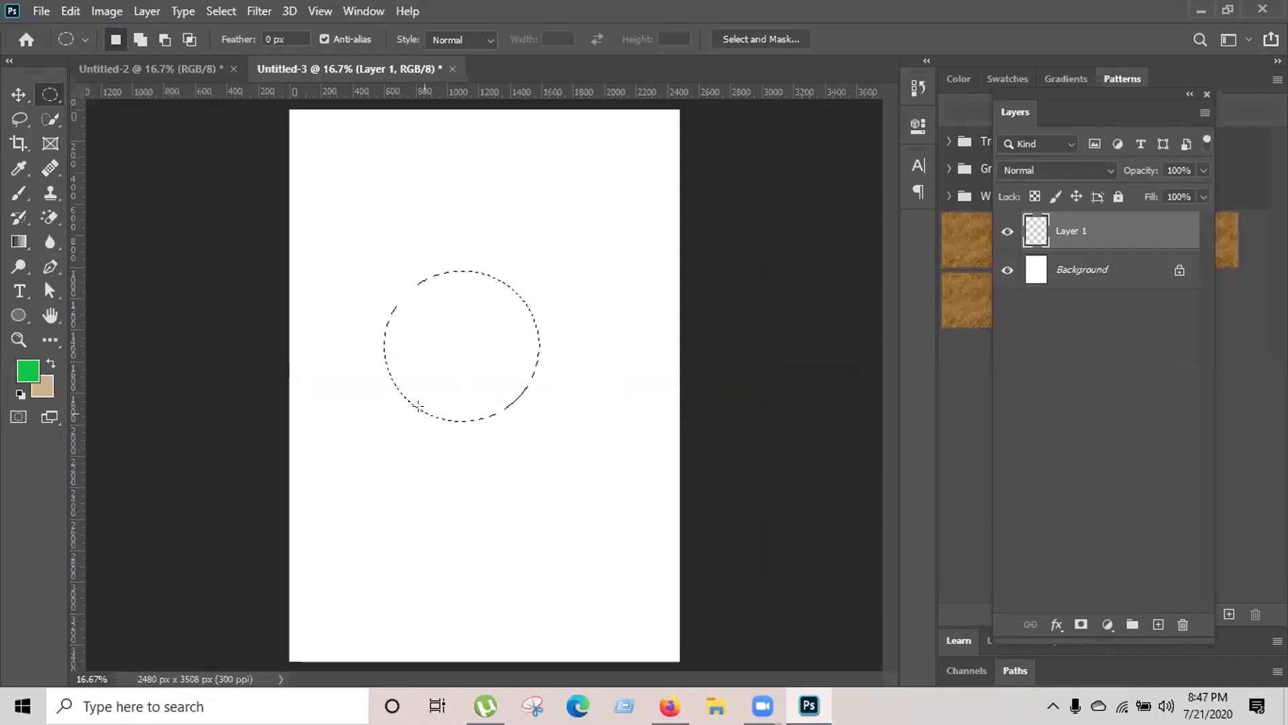
pyautogui.hotkey('ctrl', 'BackSpace')
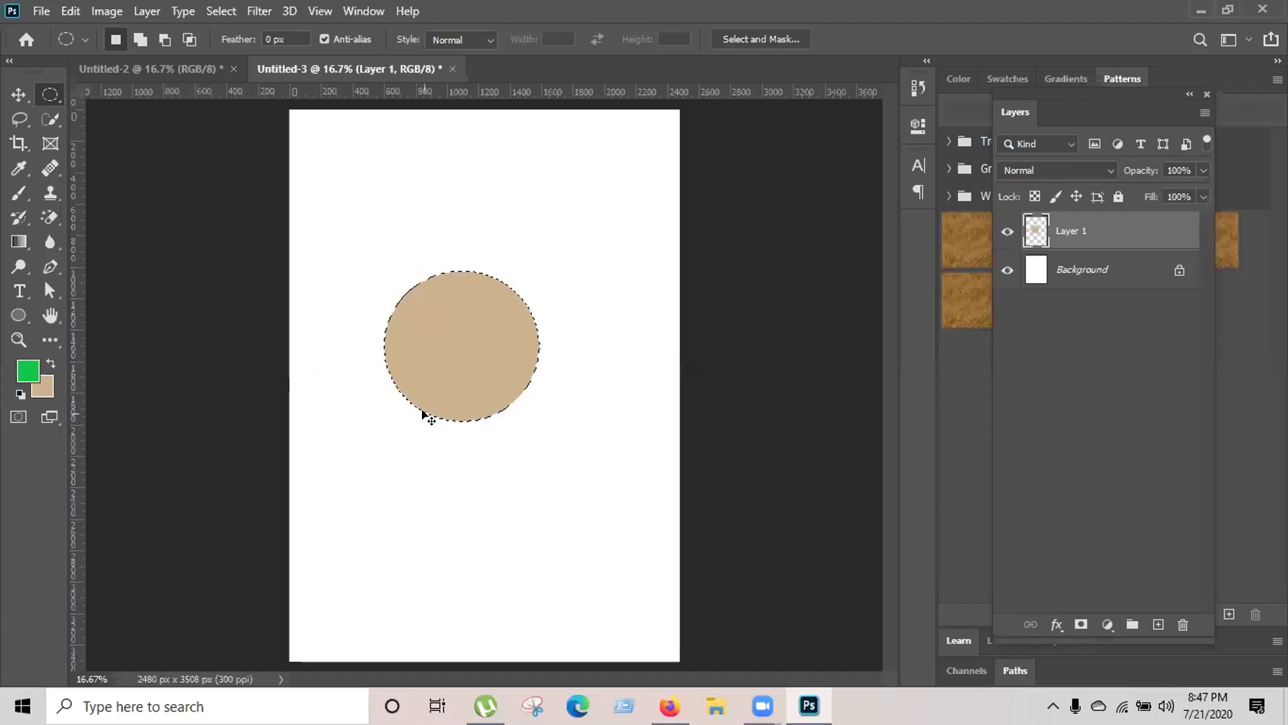
pyautogui.hotkey('ctrl', 'd')
# Draw a wide green filled rectangle on another new layer below the circle, and deselect
pyautogui.click(1154, 624)
pyautogui.moveTo(597, 580)
pyautogui.mouseDown()
pyautogui.moveTo(704, 630)
pyautogui.moveTo(614, 572)
pyautogui.mouseUp()
pyautogui.hotkey('ctrl', 'd')
pyautogui.rightClick(50, 94)
pyautogui.click(101, 94)
pyautogui.moveTo(321, 441); pyautogui.dragTo(658, 624)
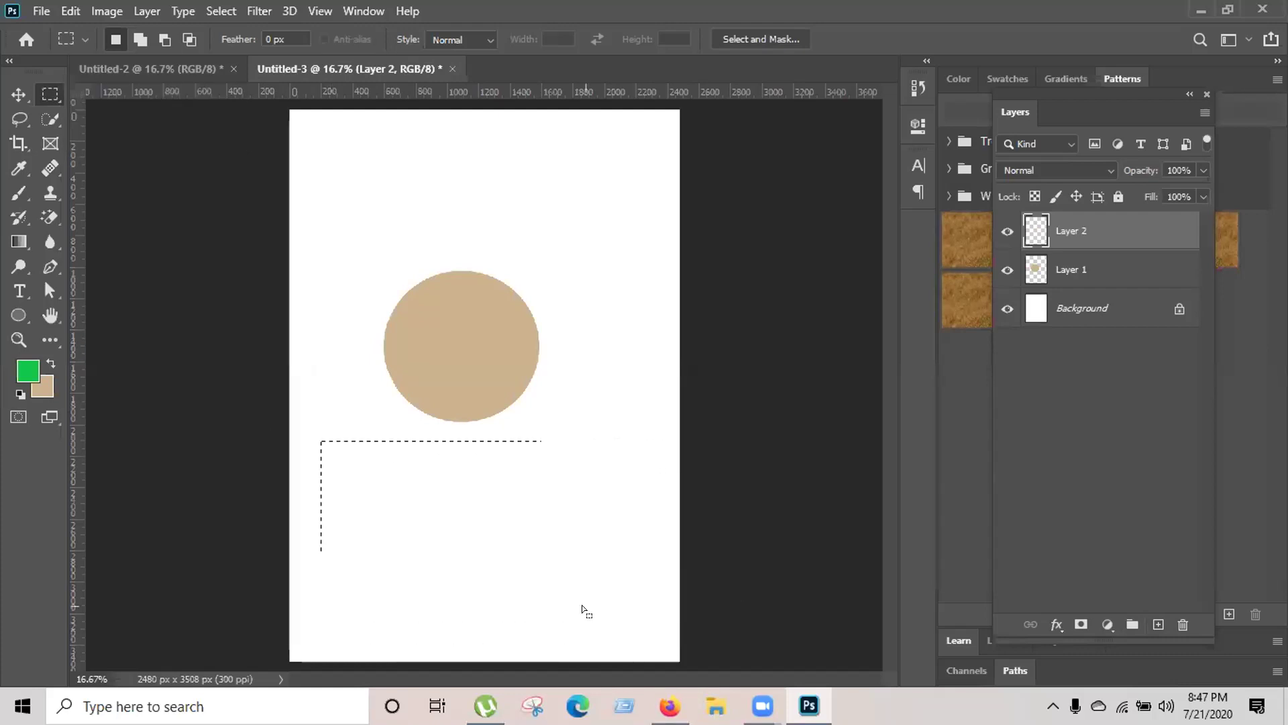
pyautogui.hotkey('alt', 'BackSpace')
pyautogui.hotkey('ctrl', 'd')
# Move the green rectangle up so it surrounds the tan circle, and place its layer beneath the circle's layer
pyautogui.click(18, 119)
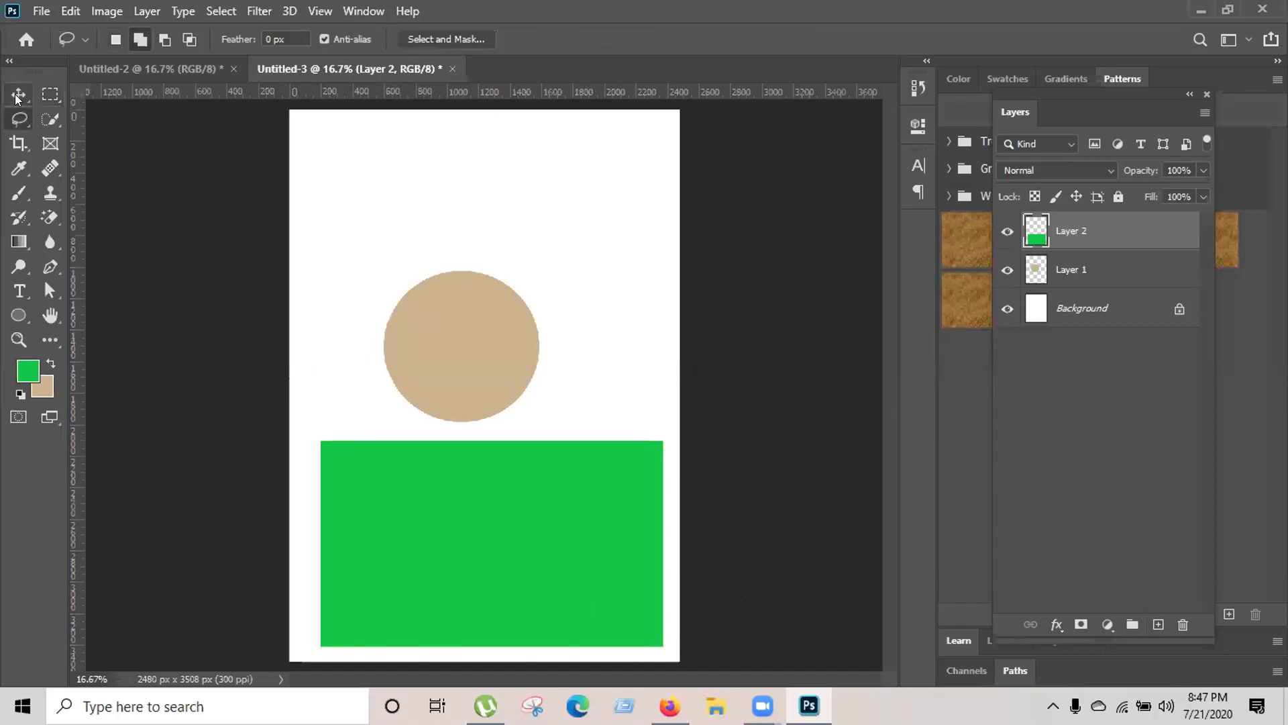
pyautogui.click(16, 94)
pyautogui.moveTo(497, 481); pyautogui.dragTo(603, 336)
pyautogui.moveTo(1131, 236); pyautogui.dragTo(1131, 269)
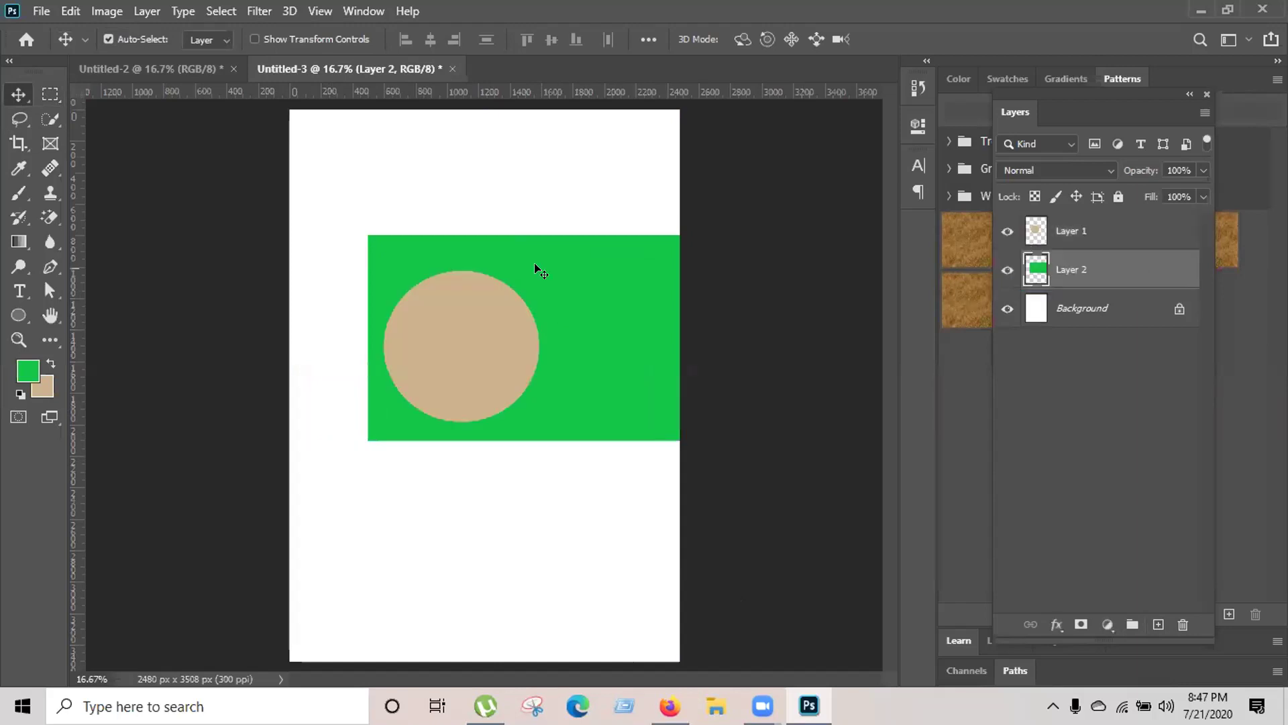
pyautogui.click(513, 316)
pyautogui.moveTo(526, 325); pyautogui.dragTo(485, 367)
# Align the circle and rectangle by their horizontal and vertical centers, and merge the two layers into one
pyautogui.moveTo(535, 205); pyautogui.dragTo(468, 300)
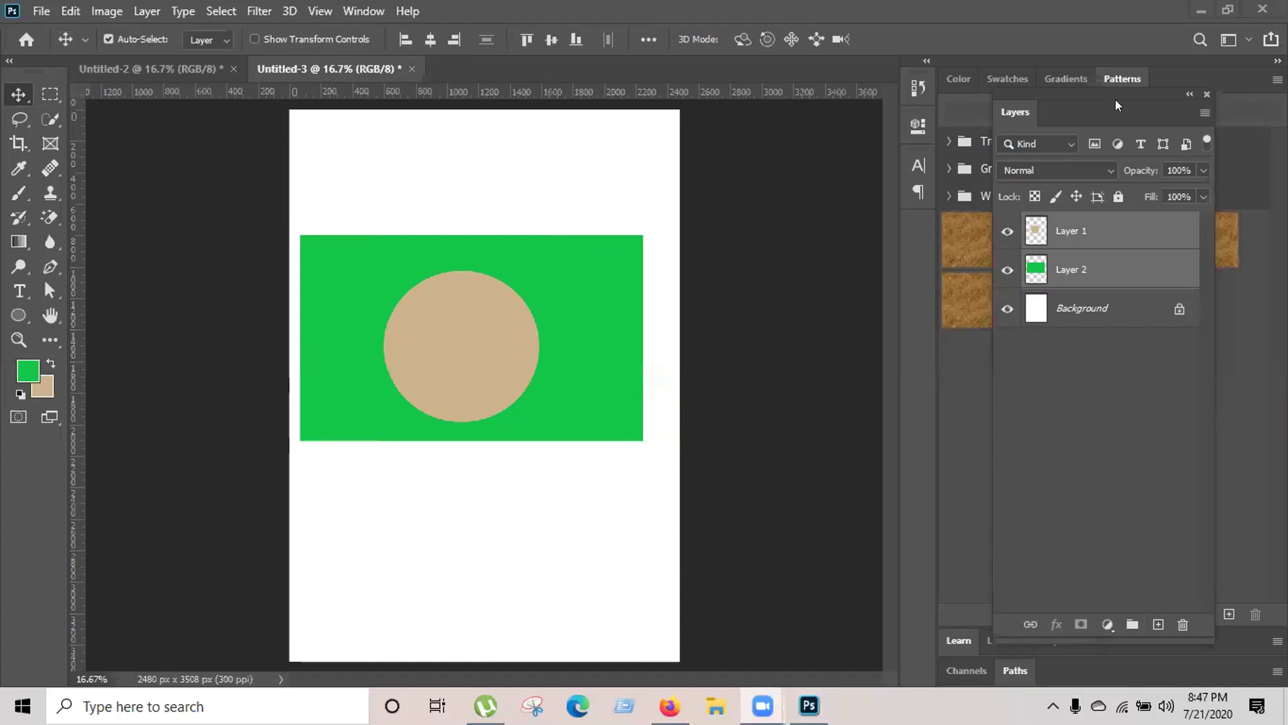
pyautogui.moveTo(1115, 99); pyautogui.dragTo(1080, 120)
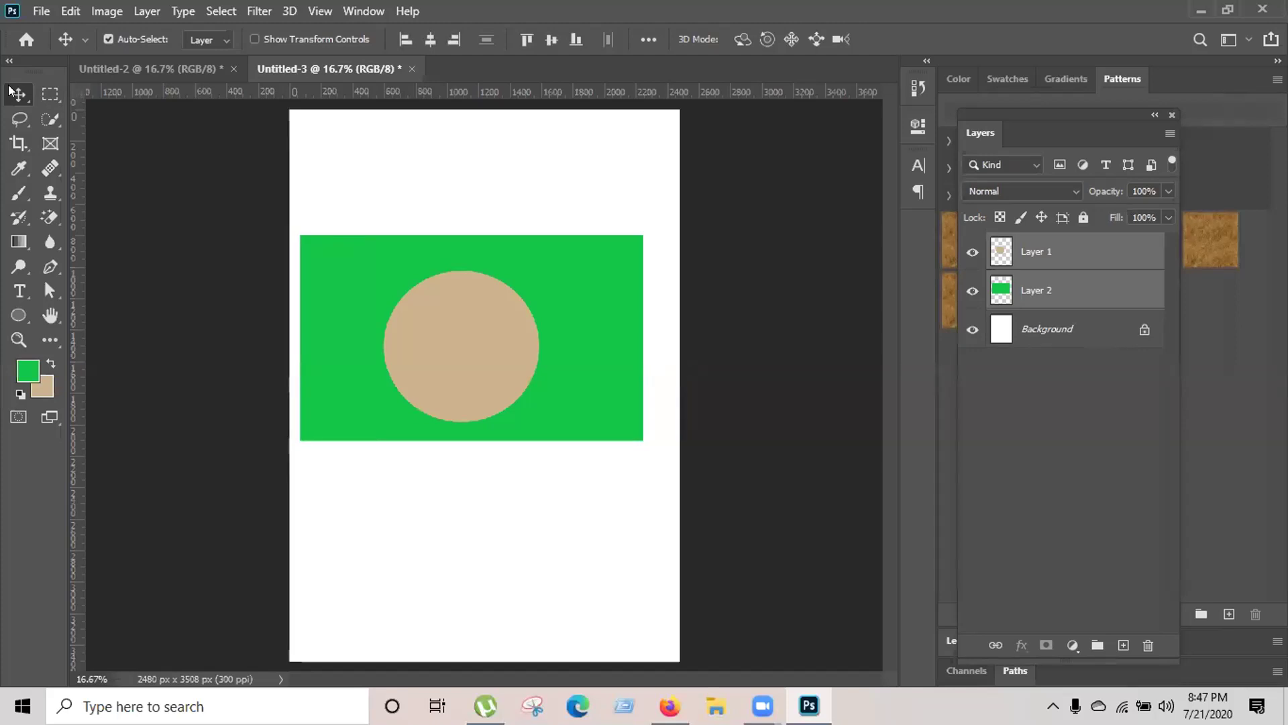
pyautogui.click(429, 41)
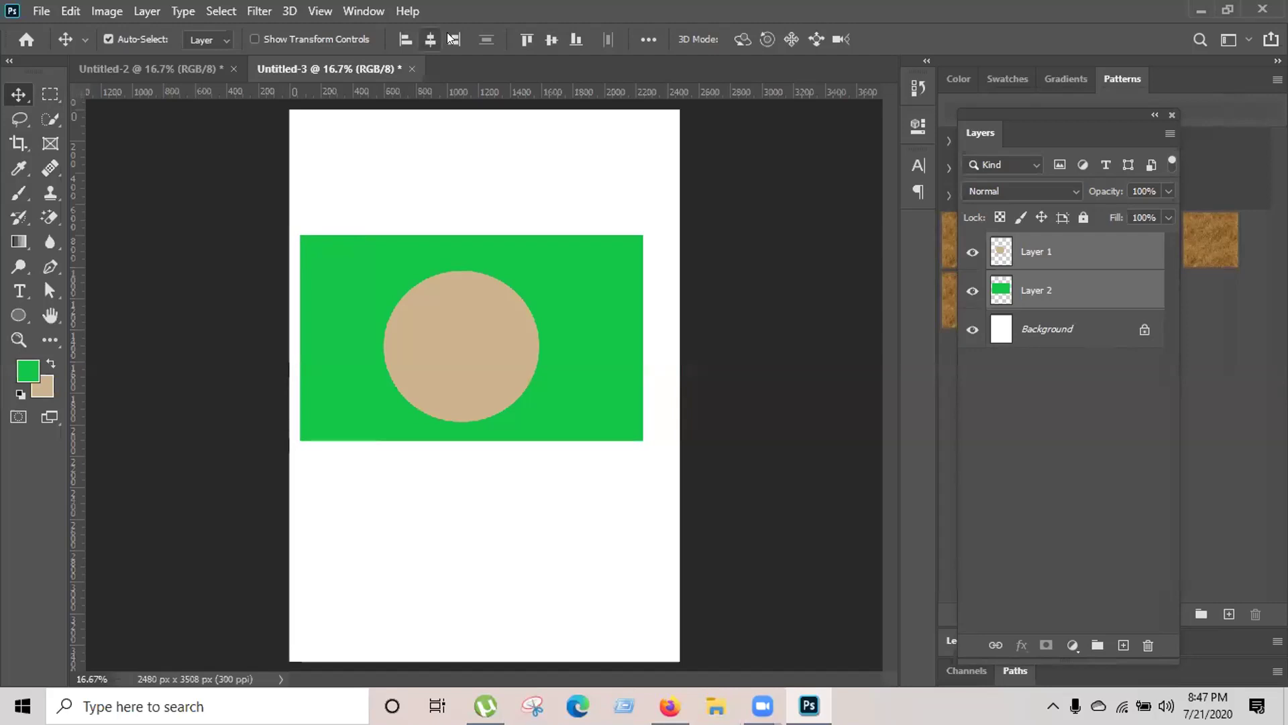
pyautogui.click(544, 39)
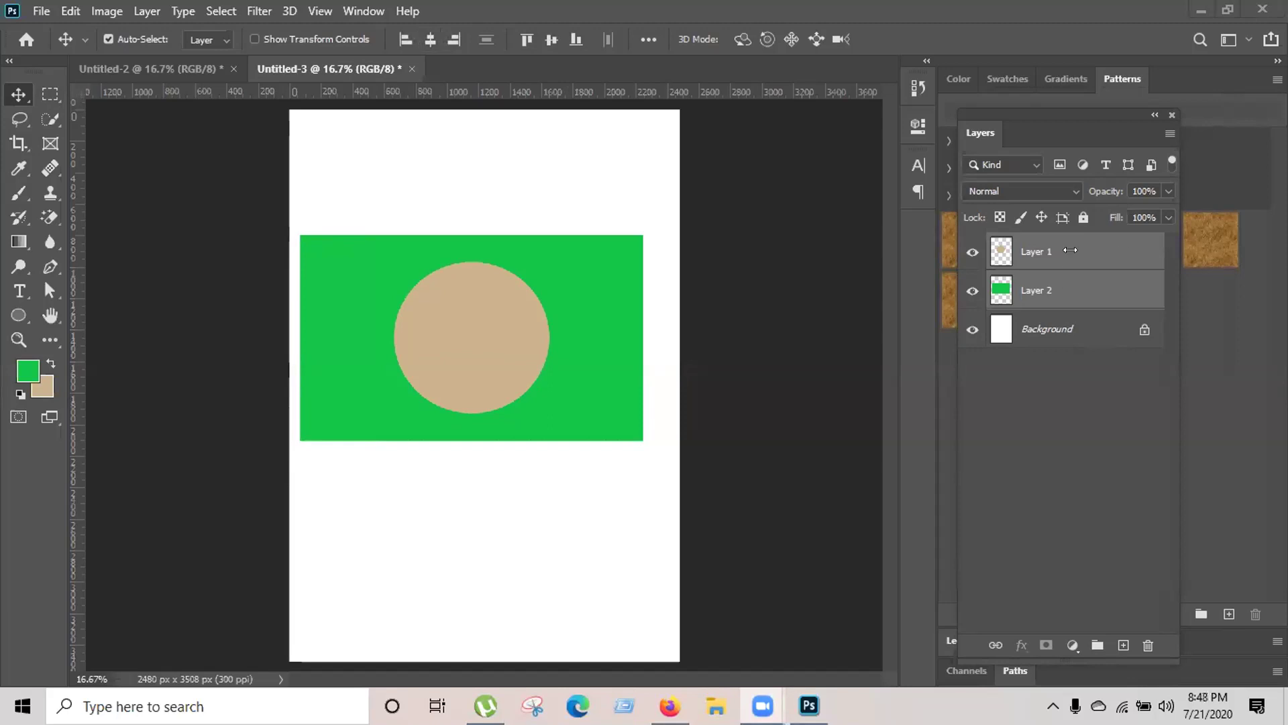
pyautogui.rightClick(1118, 249)
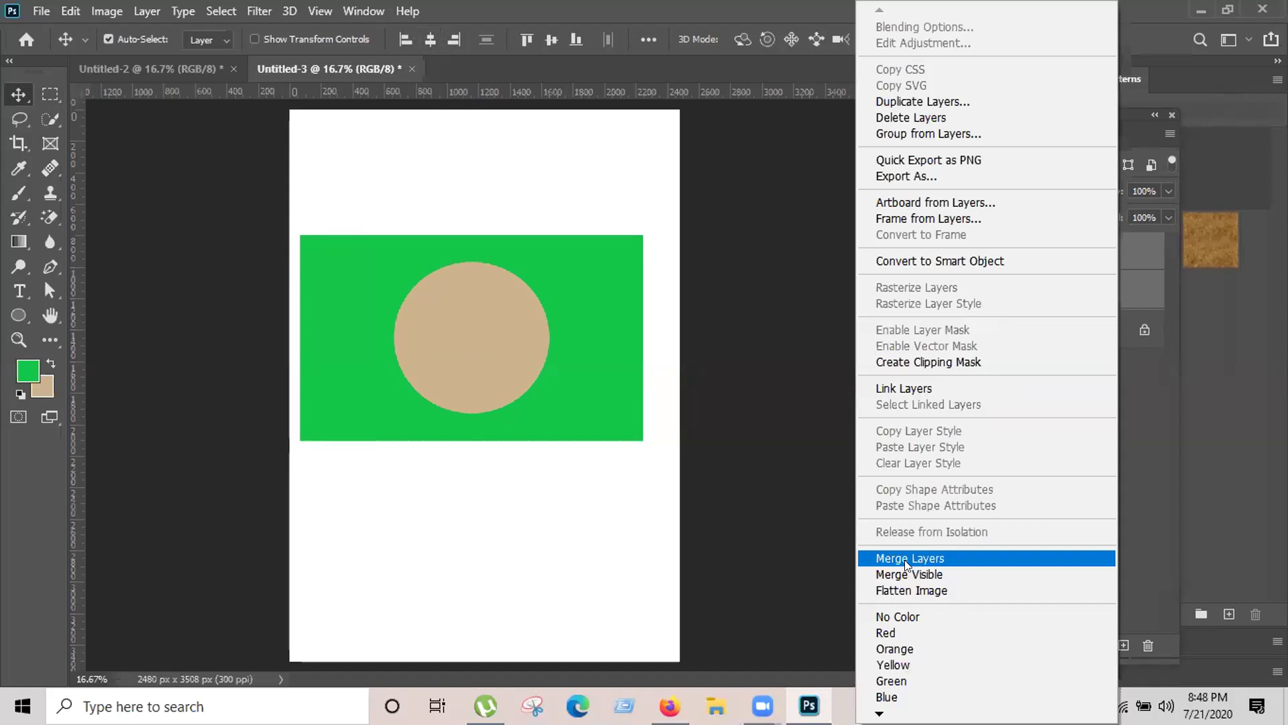
pyautogui.click(905, 558)
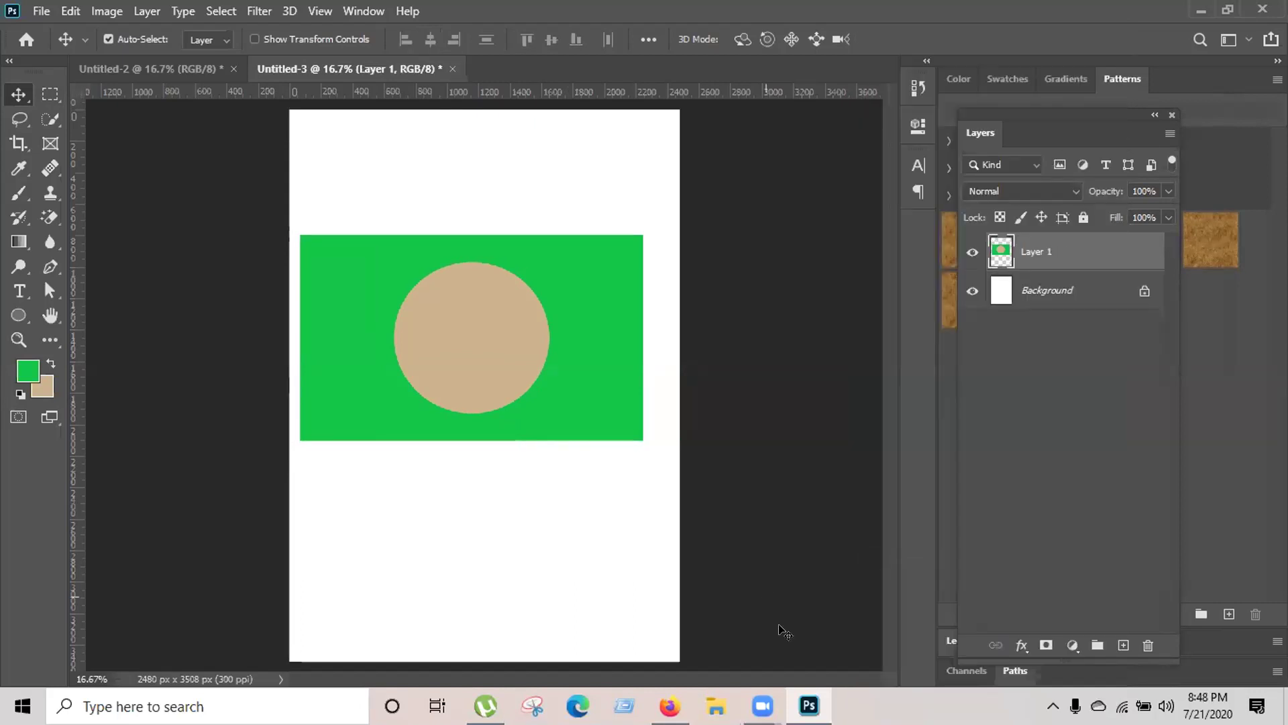
# Warp the merged flag so its top and bottom edges form matching waves, rising on the left and dipping on the right
pyautogui.hotkey('ctrl', 't')
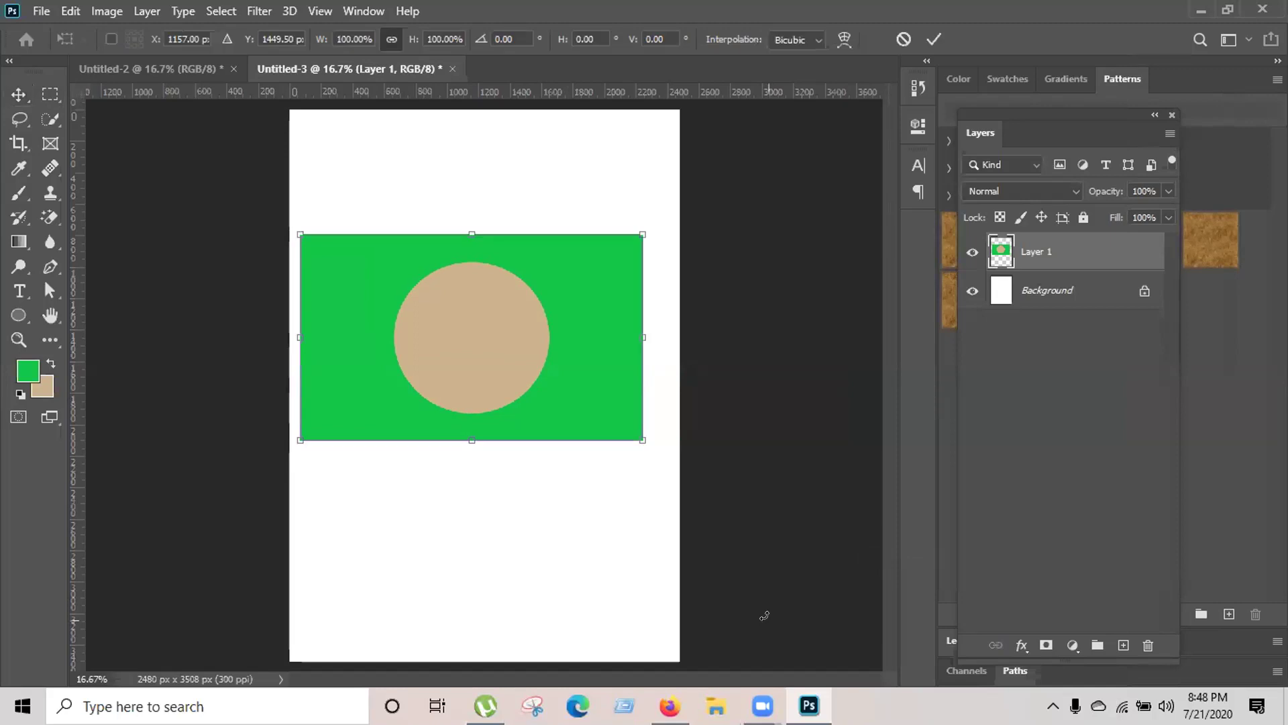
pyautogui.rightClick(388, 279)
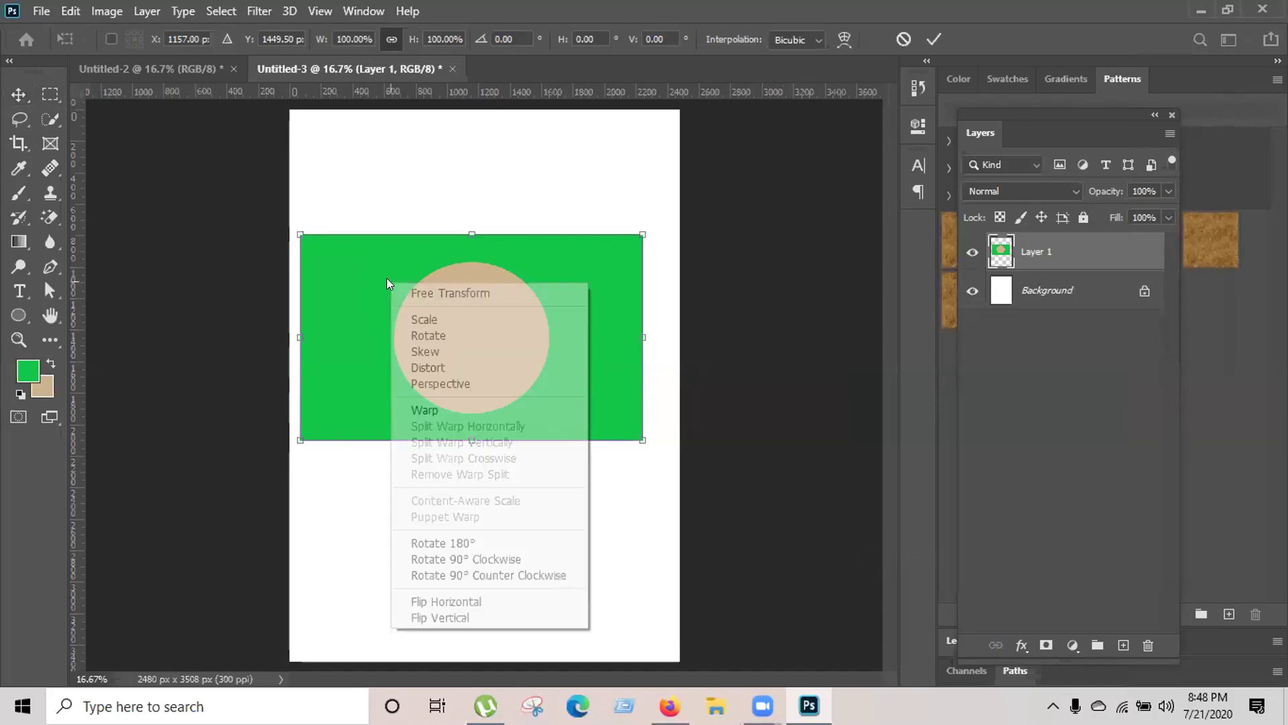
pyautogui.click(444, 408)
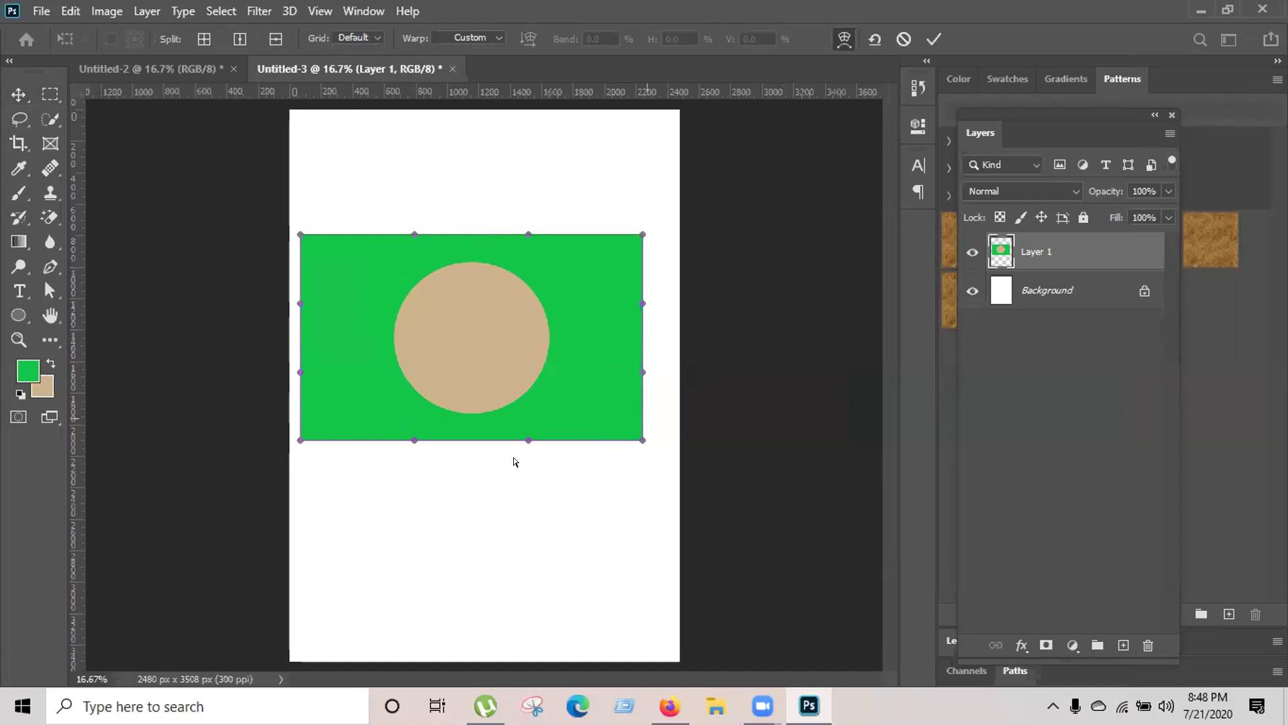
pyautogui.moveTo(419, 228); pyautogui.dragTo(518, 270)
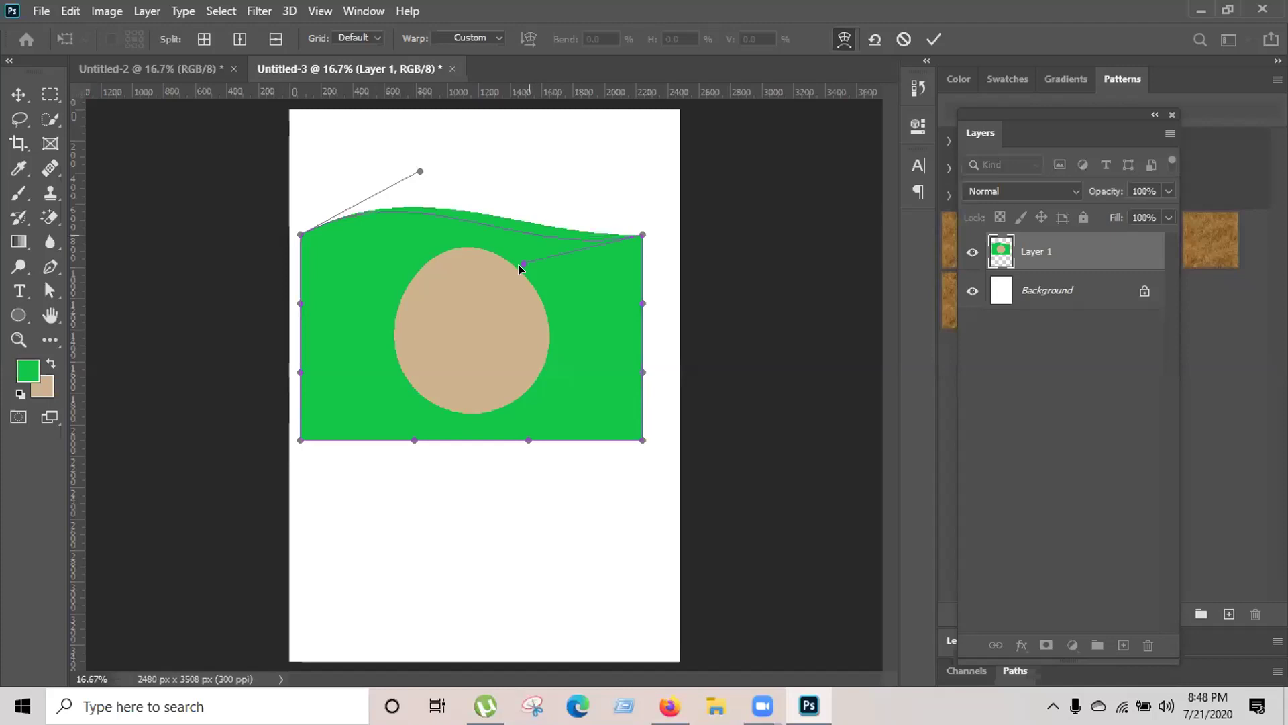
pyautogui.moveTo(410, 442); pyautogui.dragTo(410, 373)
pyautogui.moveTo(529, 439); pyautogui.dragTo(532, 499)
pyautogui.moveTo(577, 453); pyautogui.dragTo(578, 460)
# Bend the flag's left and right edges into S-curves, apply the warp, and switch back to the Untitled-2 document
pyautogui.moveTo(642, 304); pyautogui.dragTo(603, 305)
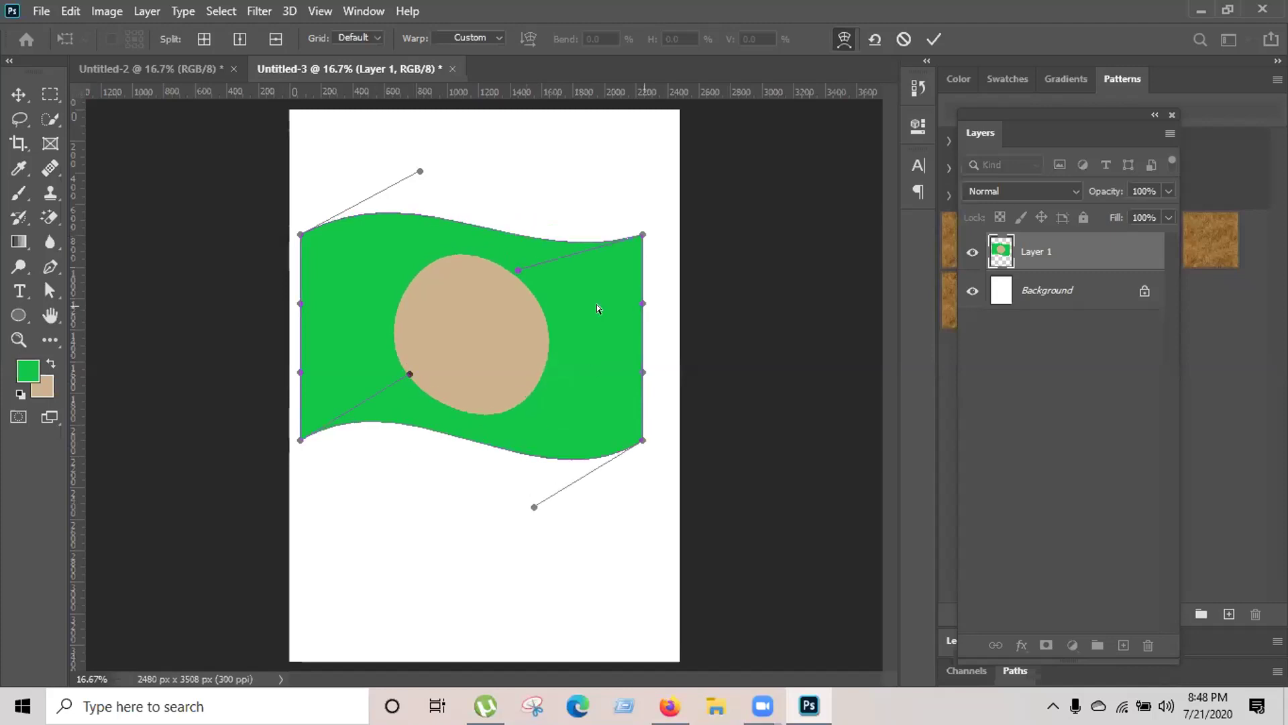
pyautogui.moveTo(643, 372); pyautogui.dragTo(678, 365)
pyautogui.moveTo(300, 304)
pyautogui.mouseDown()
pyautogui.moveTo(300, 292)
pyautogui.moveTo(280, 295)
pyautogui.mouseUp()
pyautogui.moveTo(300, 371)
pyautogui.mouseDown()
pyautogui.moveTo(331, 371)
pyautogui.moveTo(317, 360)
pyautogui.mouseUp()
pyautogui.moveTo(422, 268); pyautogui.dragTo(427, 310)
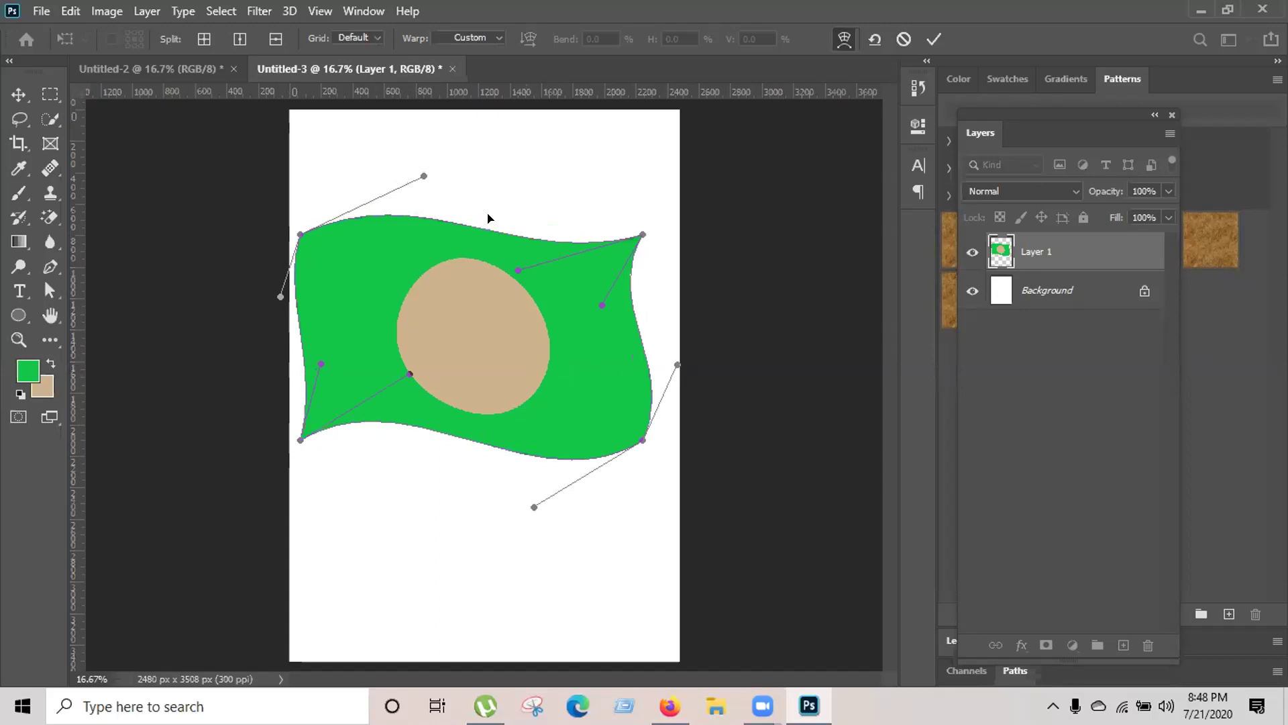
pyautogui.press('Return')
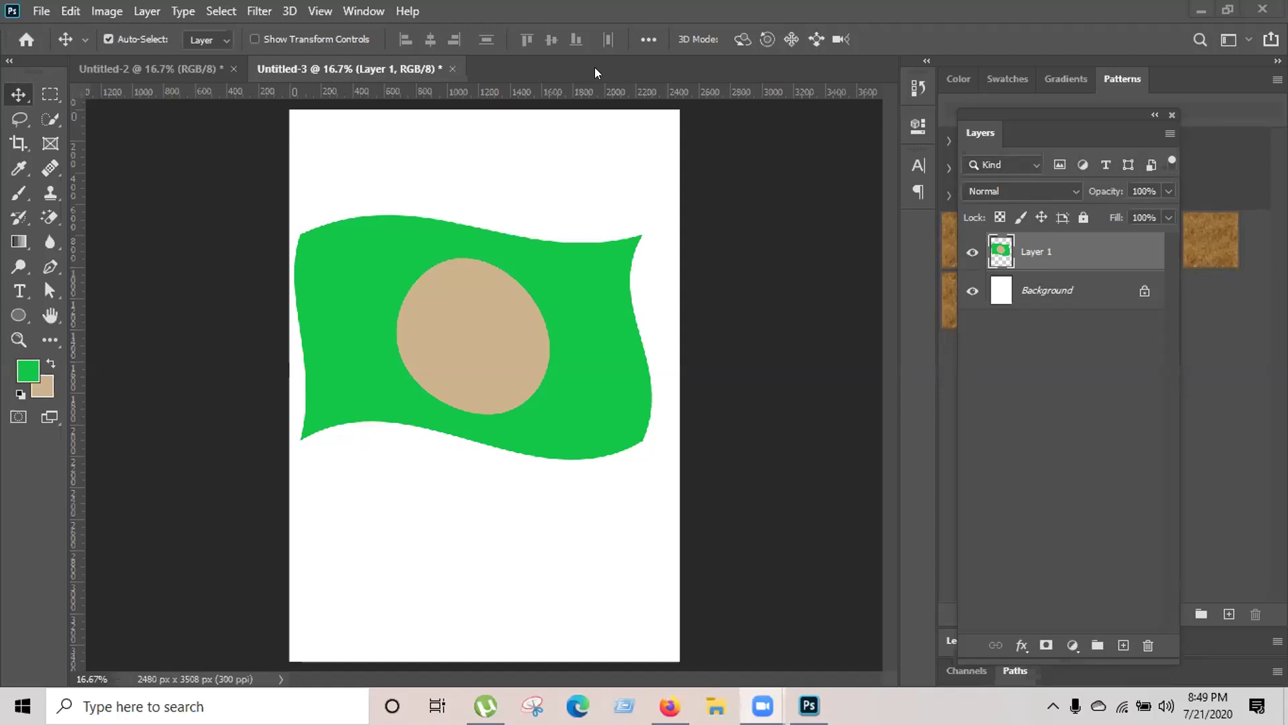
pyautogui.click(164, 68)
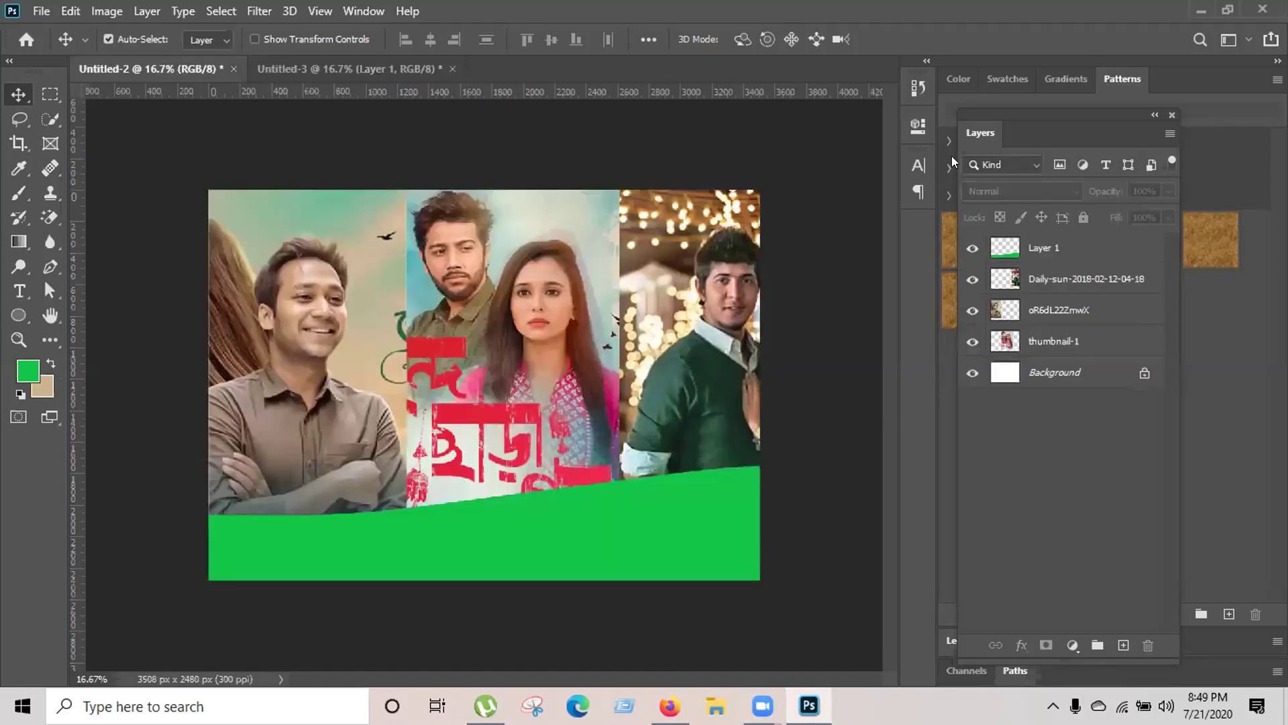
# Switch to the Untitled-3 document and practise selecting Layer 1 and the Background layer together
pyautogui.click(323, 67)
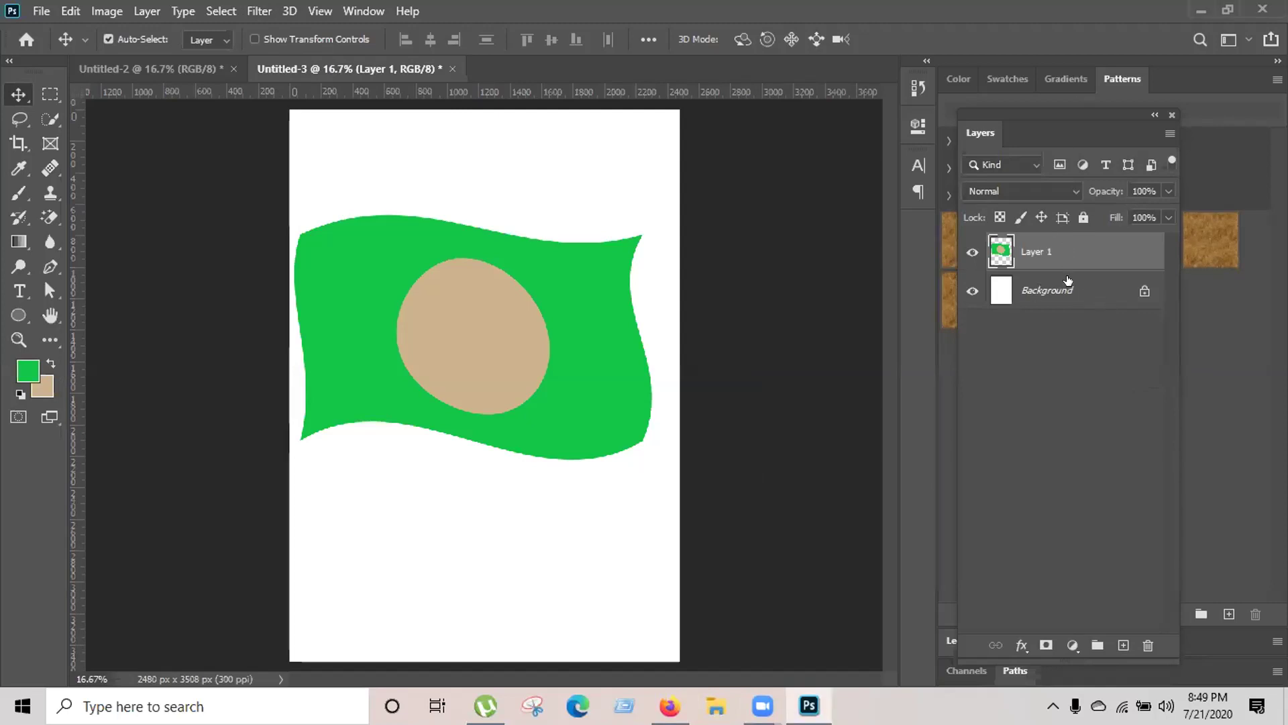
pyautogui.press('ctrl')
pyautogui.keyDown('ctrl'); pyautogui.click(1056, 286); pyautogui.keyUp('ctrl')
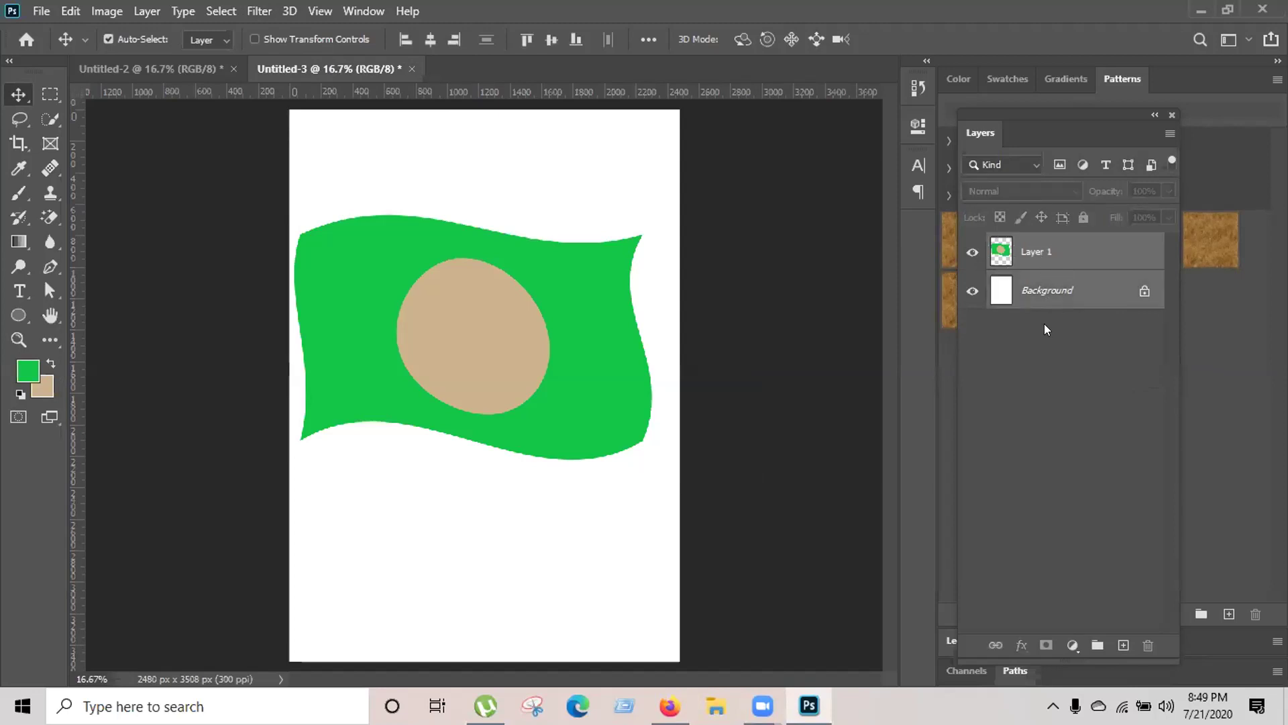
pyautogui.click(1052, 252)
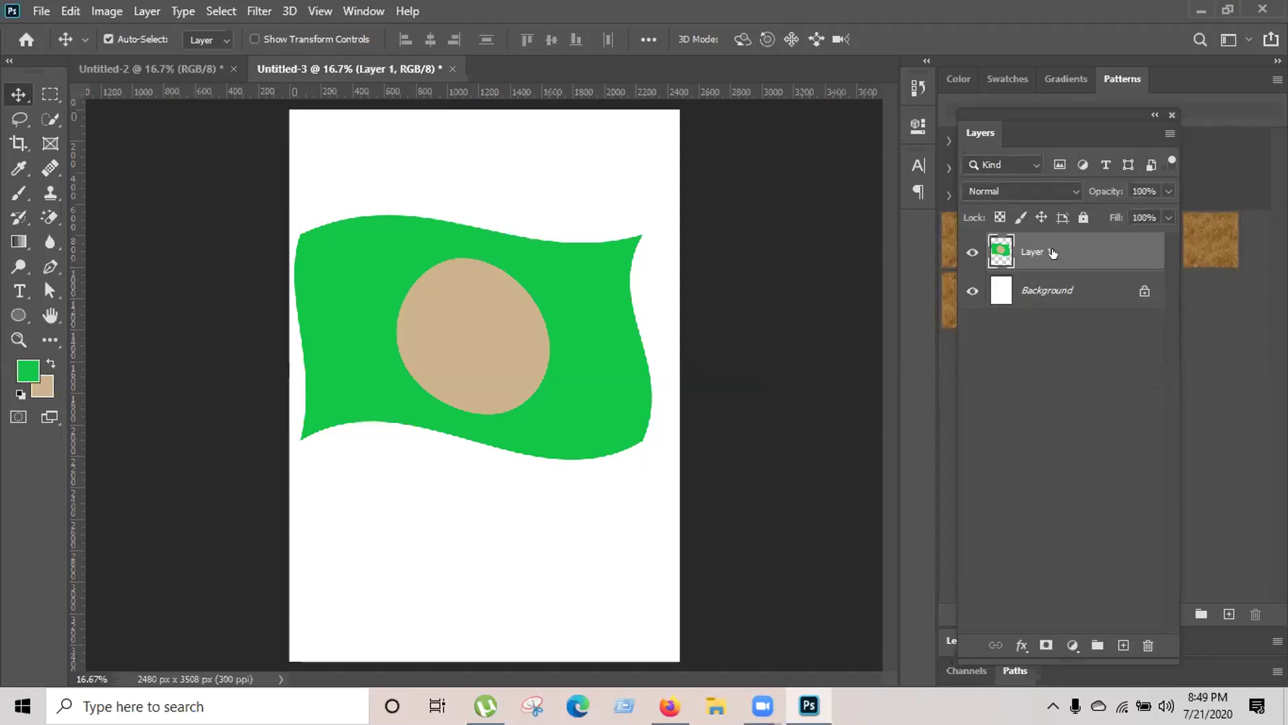
pyautogui.keyDown('ctrl'); pyautogui.click(1063, 241); pyautogui.keyUp('ctrl')
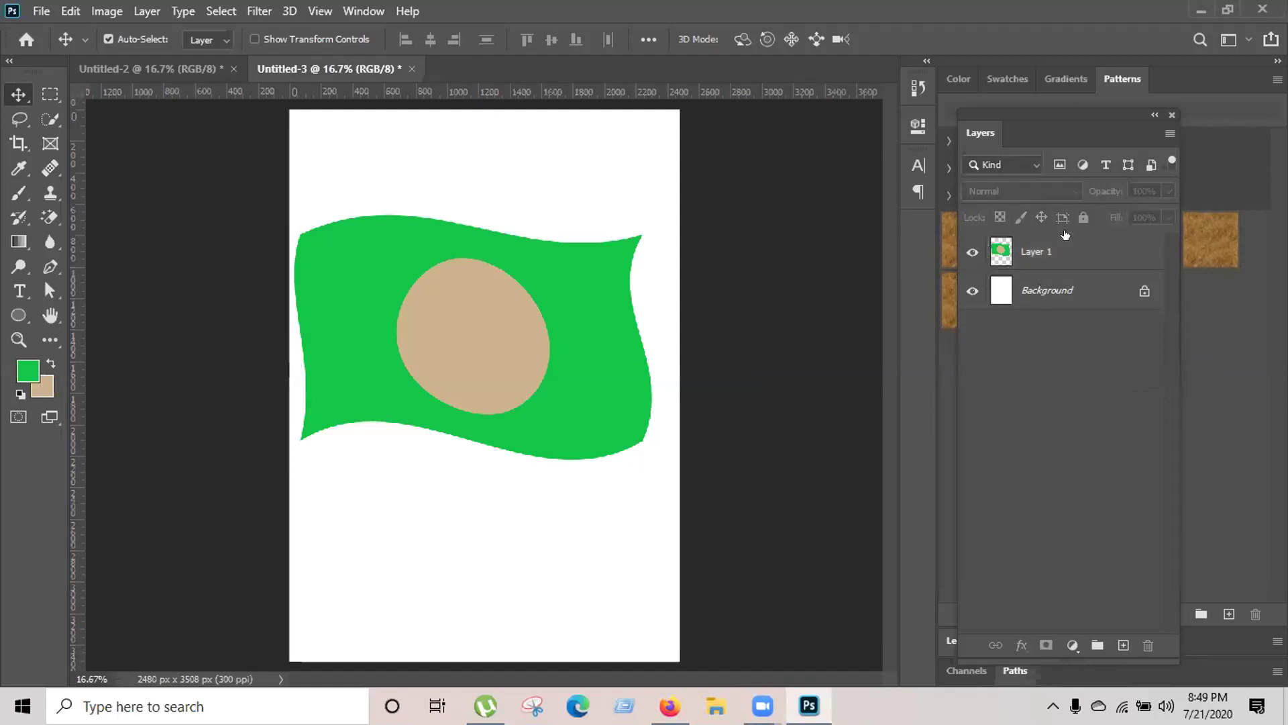
pyautogui.keyDown('ctrl'); pyautogui.click(1055, 253); pyautogui.keyUp('ctrl')
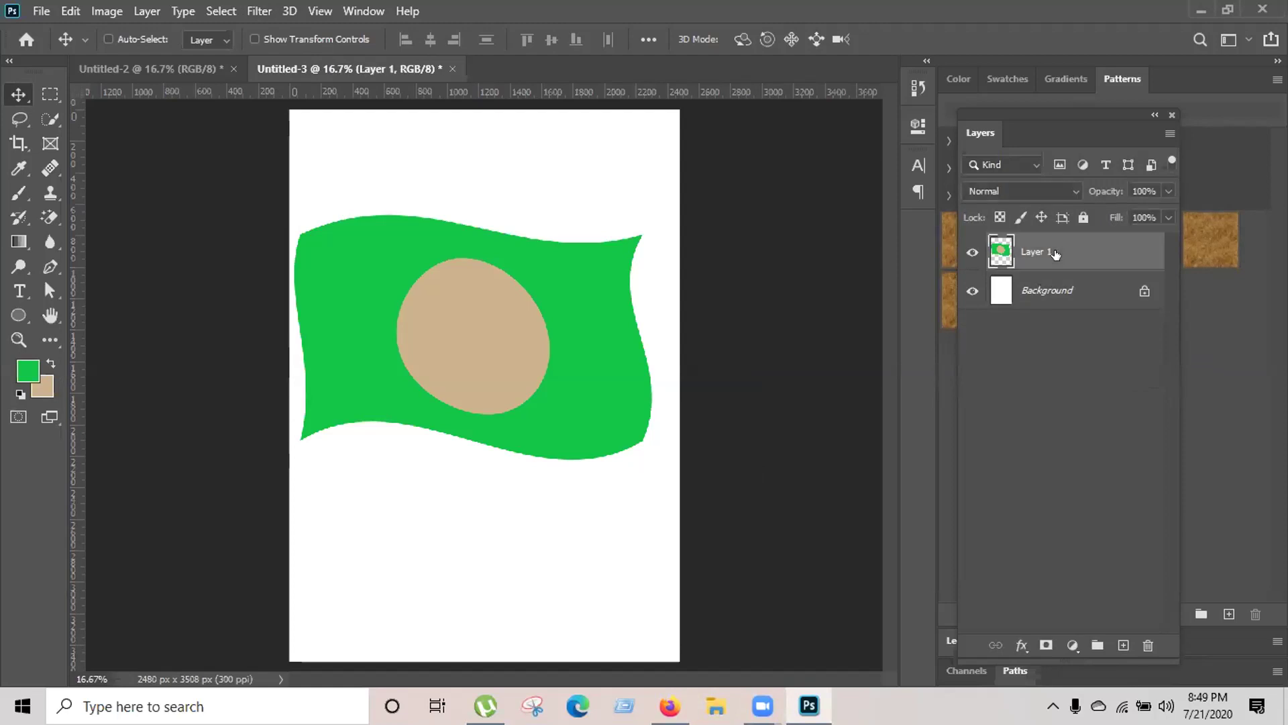
pyautogui.keyDown('ctrl'); pyautogui.click(1055, 293); pyautogui.keyUp('ctrl')
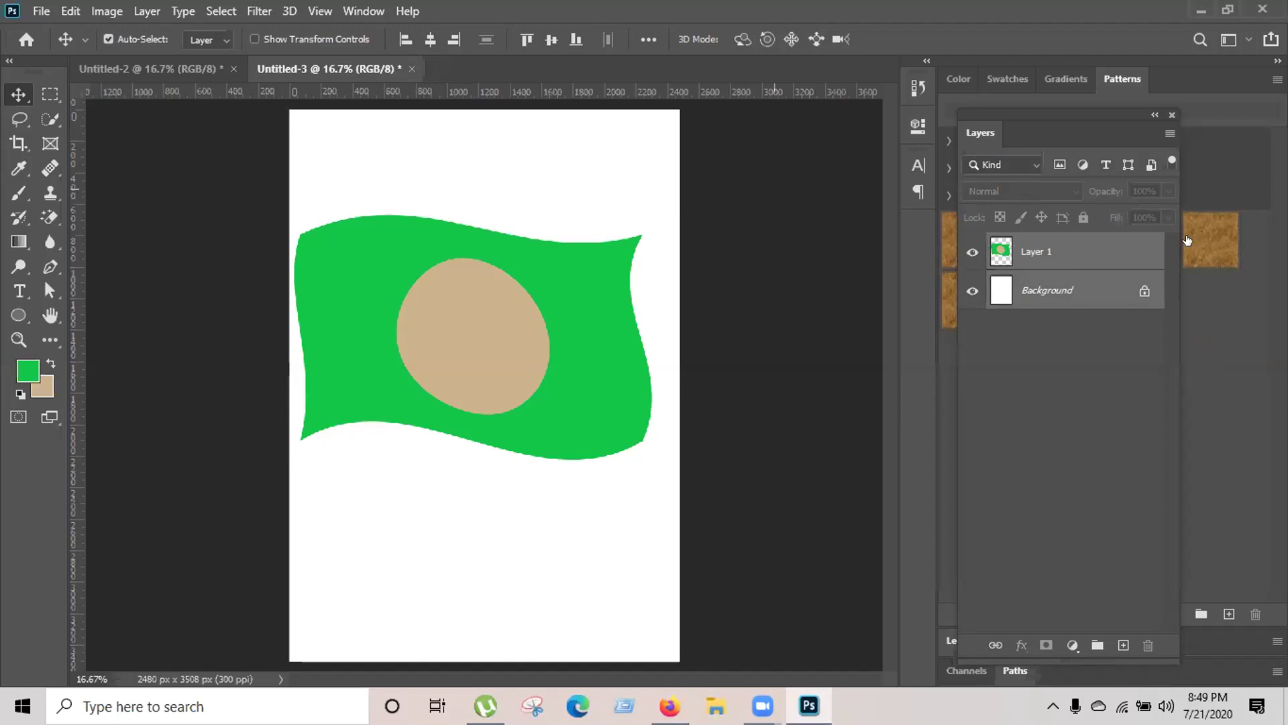
# Select only Layer 1 and move the flag slightly up and left, until its left edge meets the canvas edge
pyautogui.click(1091, 265)
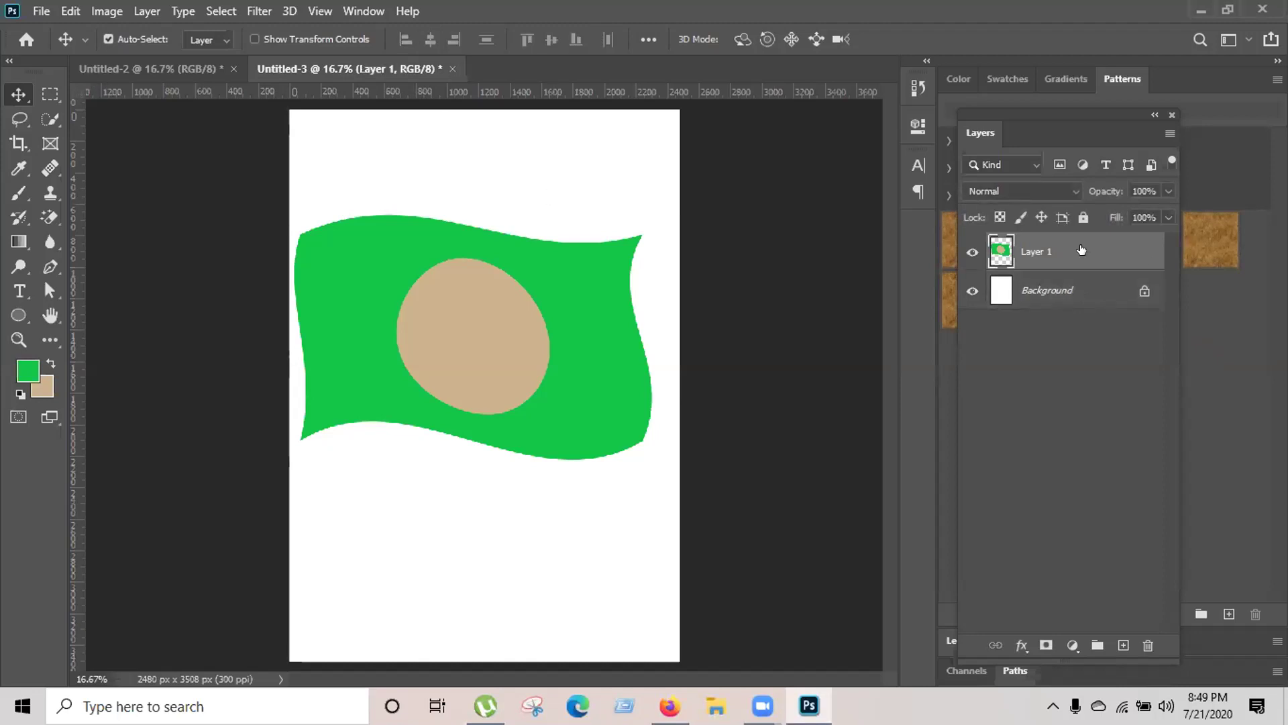
pyautogui.moveTo(489, 279); pyautogui.dragTo(475, 260)
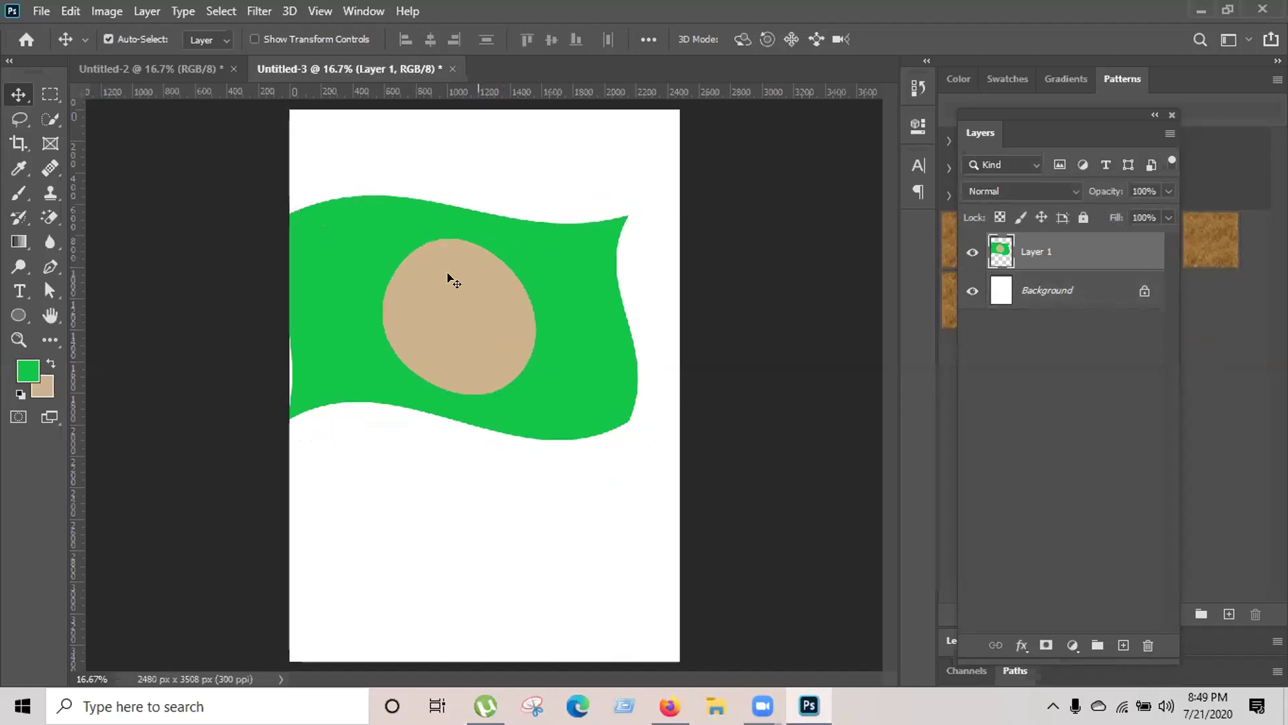
# Convert the flag's Layer 1 to a smart object, and rasterize it back to a normal pixel layer
pyautogui.click(50, 94)
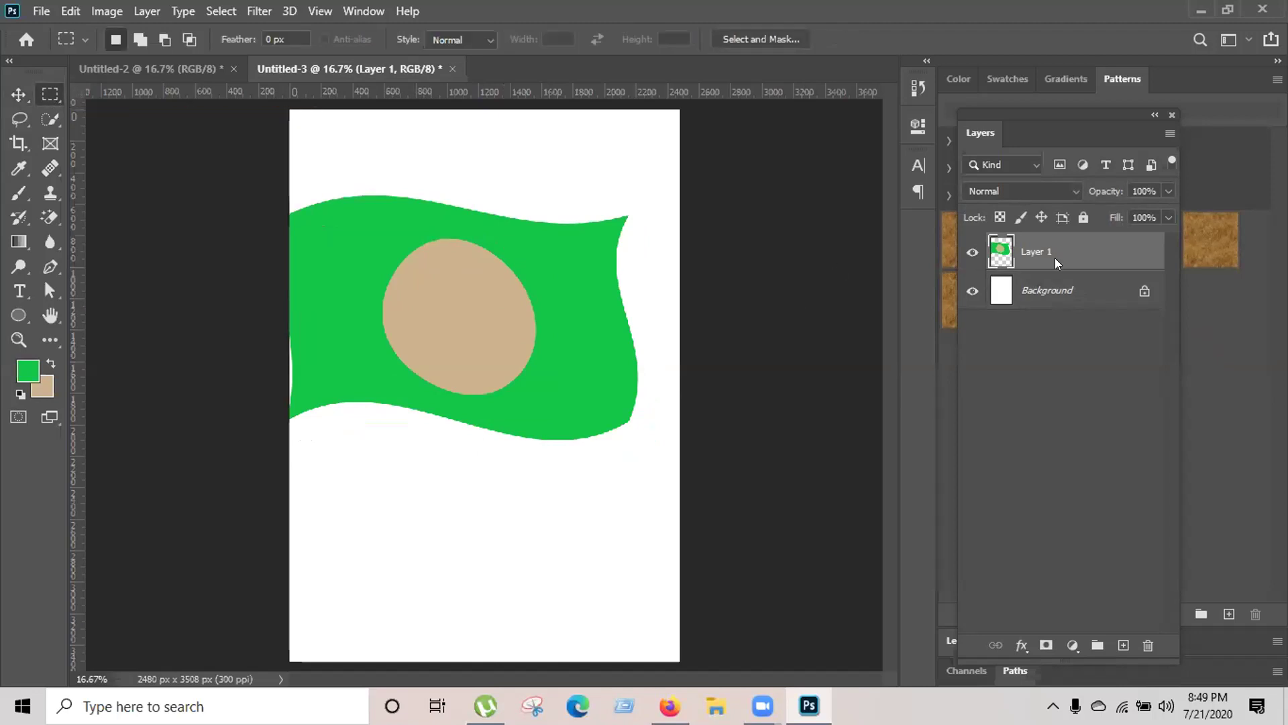
pyautogui.rightClick(1055, 259)
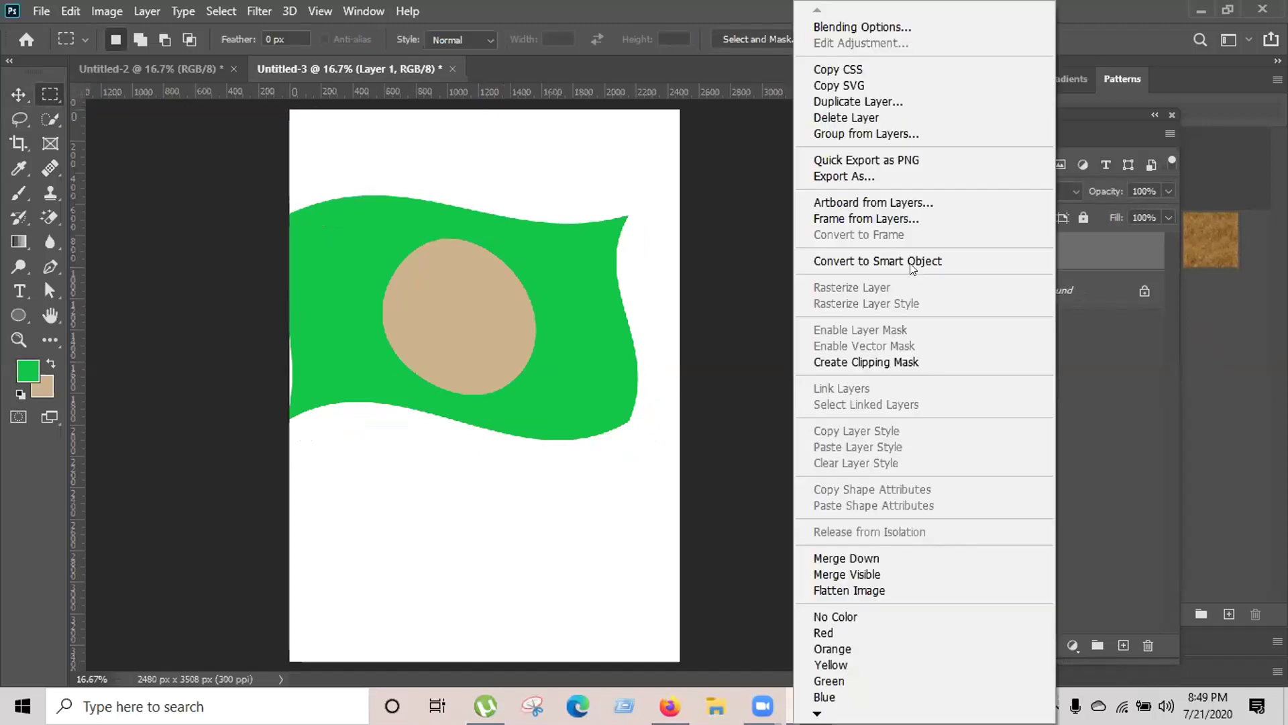
pyautogui.click(1000, 263)
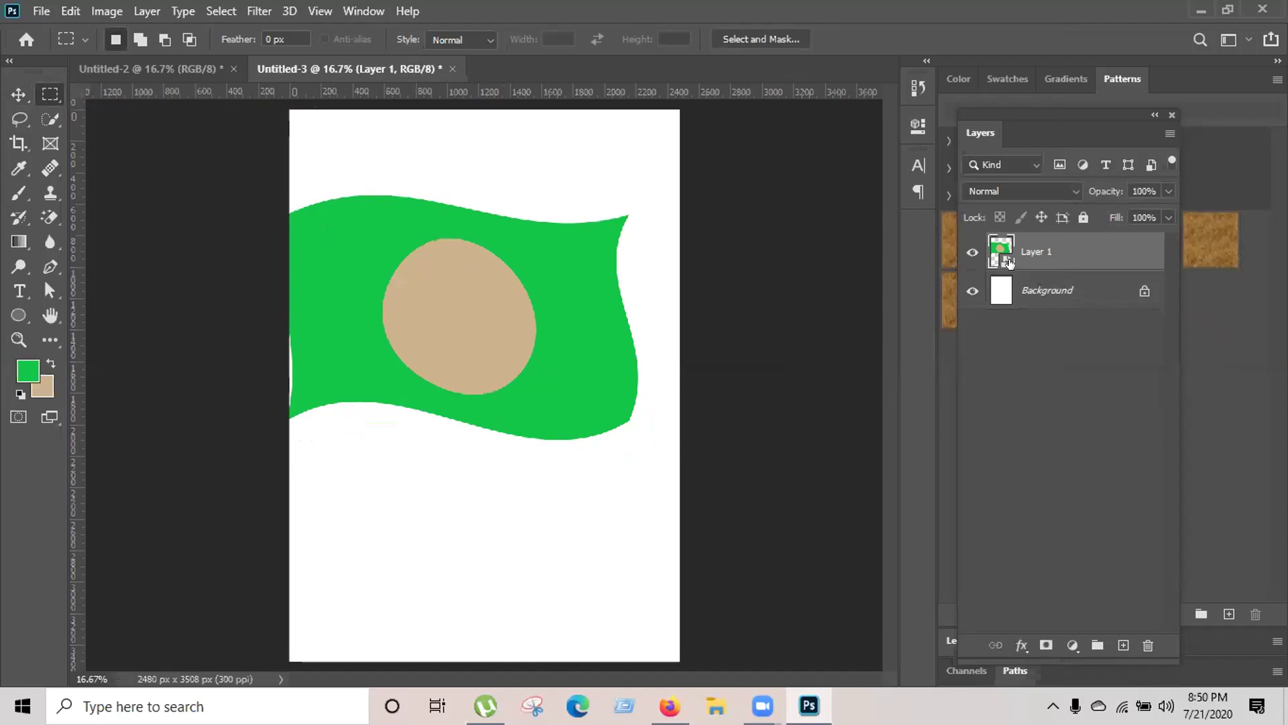
pyautogui.rightClick(1107, 250)
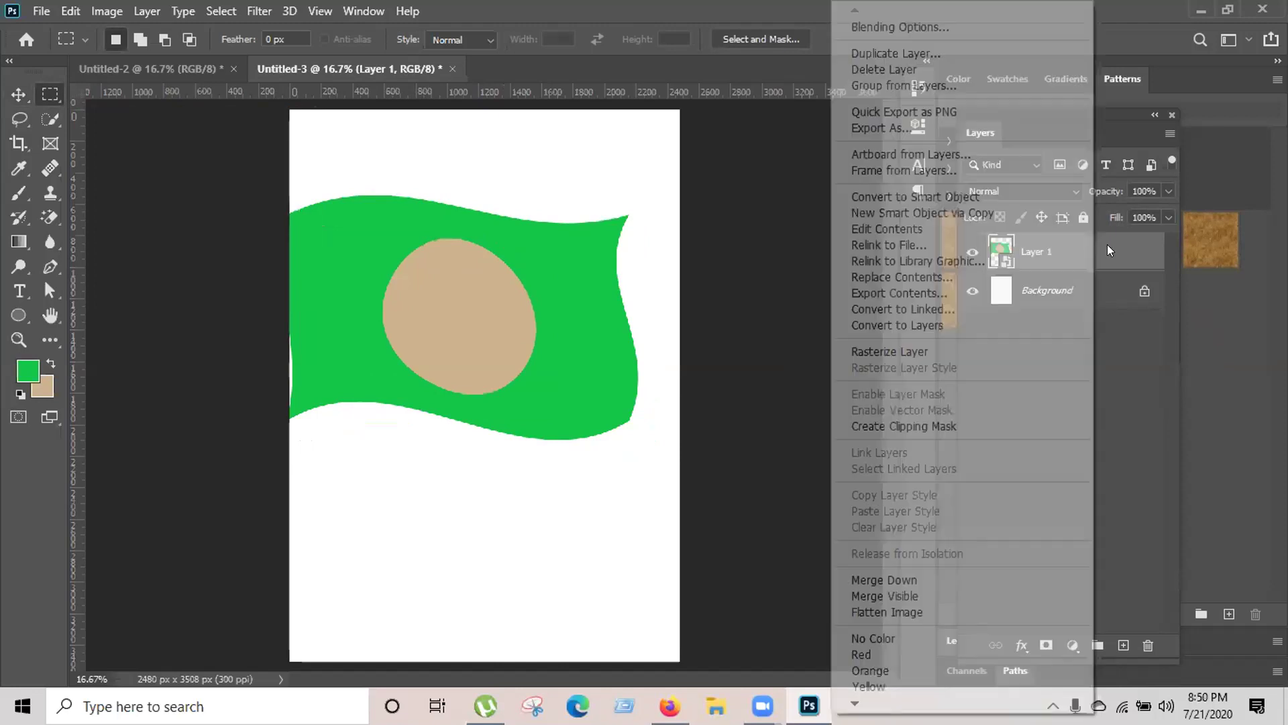
pyautogui.click(926, 353)
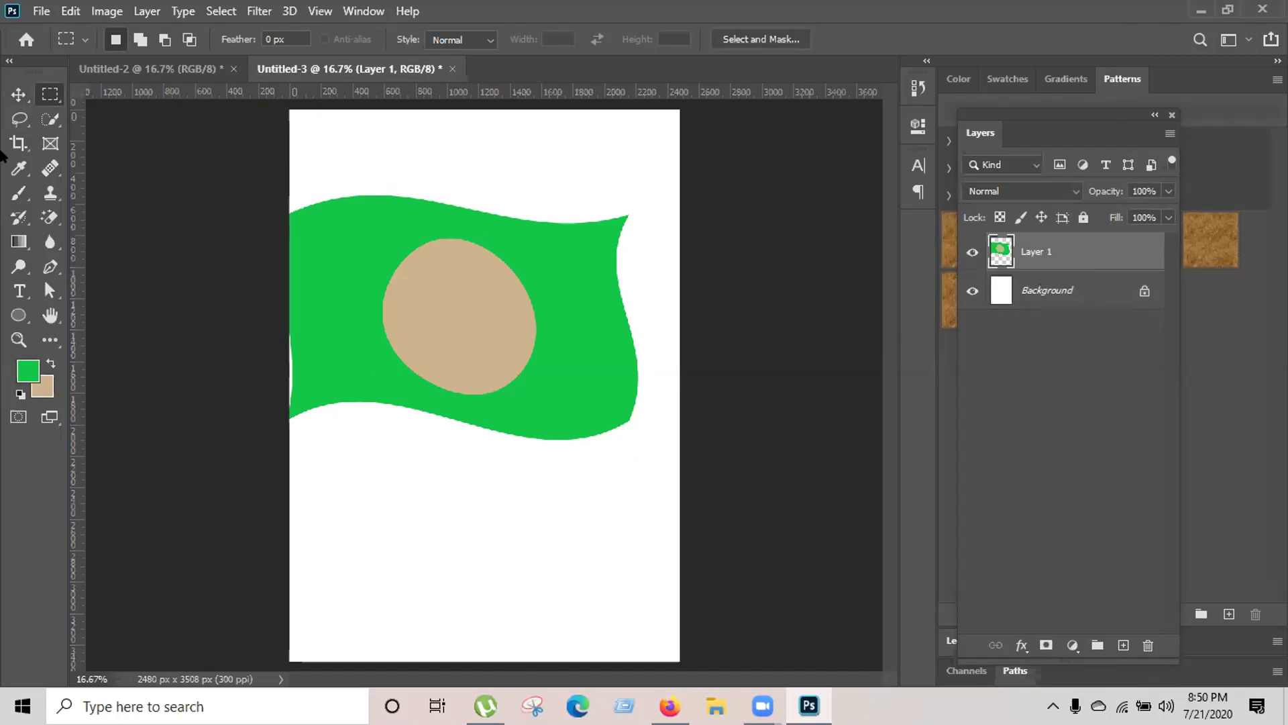
# Cut off the flag's right end just beyond the tan circle using a rectangular marquee selection, and clear the selection
pyautogui.rightClick(51, 94)
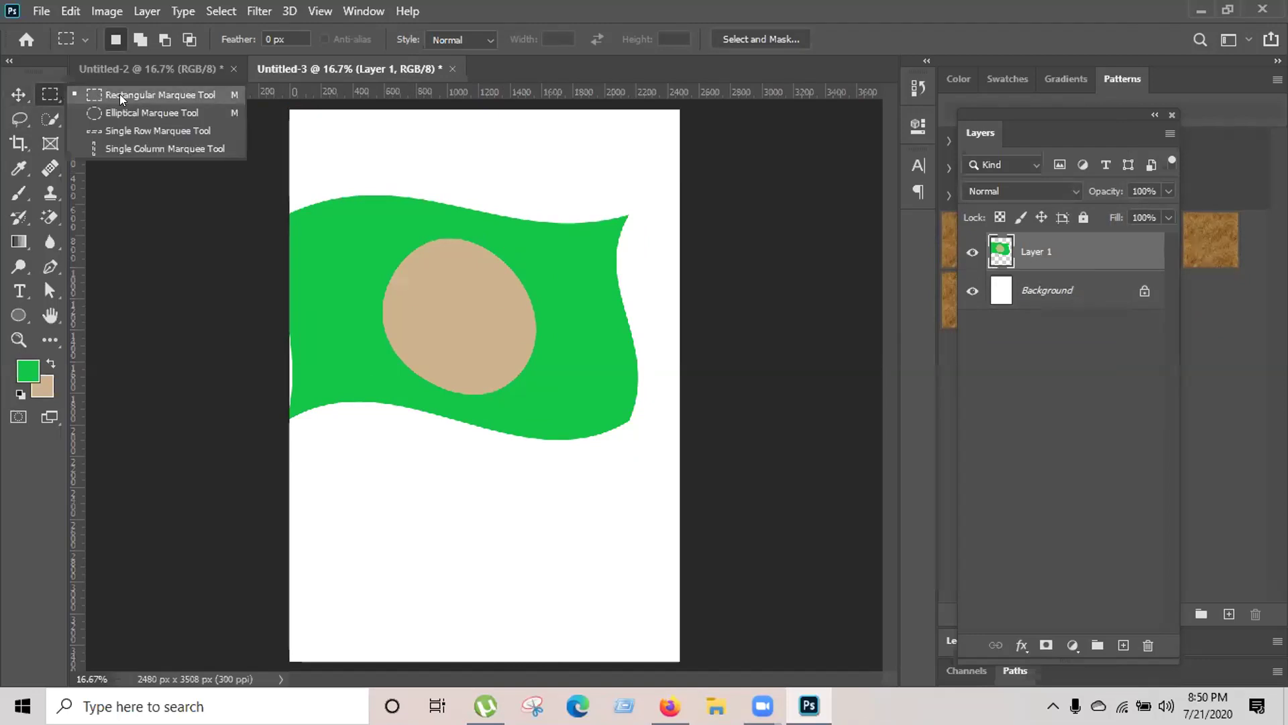
pyautogui.click(119, 94)
pyautogui.moveTo(551, 156); pyautogui.dragTo(642, 478)
pyautogui.click(642, 478)
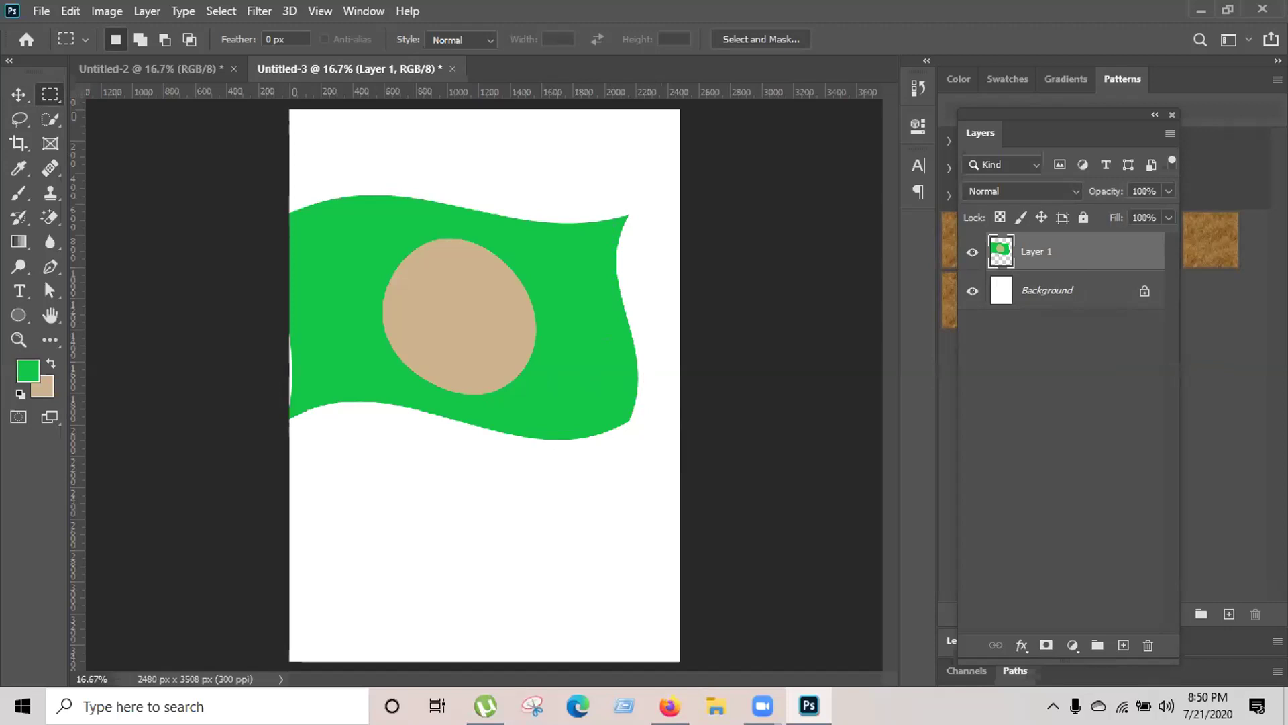
pyautogui.moveTo(576, 188); pyautogui.dragTo(638, 370)
pyautogui.click(654, 497)
pyautogui.moveTo(658, 504); pyautogui.dragTo(552, 188)
pyautogui.press('Delete')
pyautogui.press('Delete')
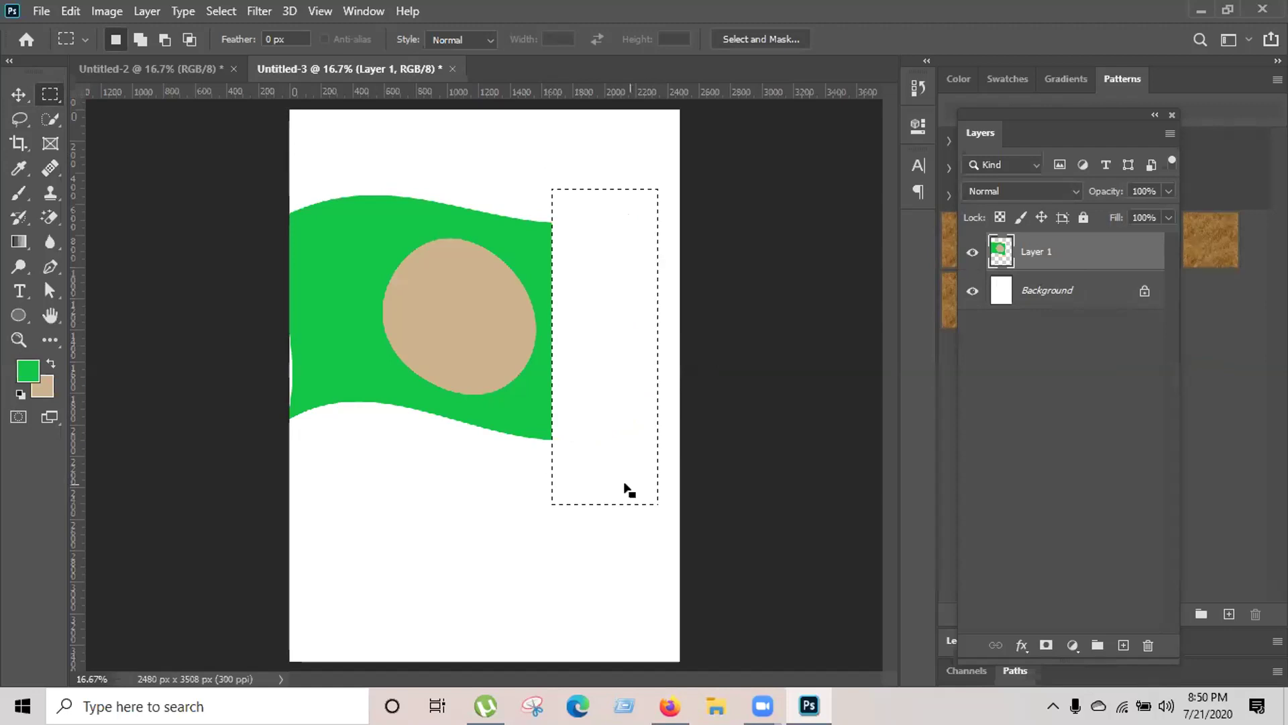
pyautogui.click(625, 480)
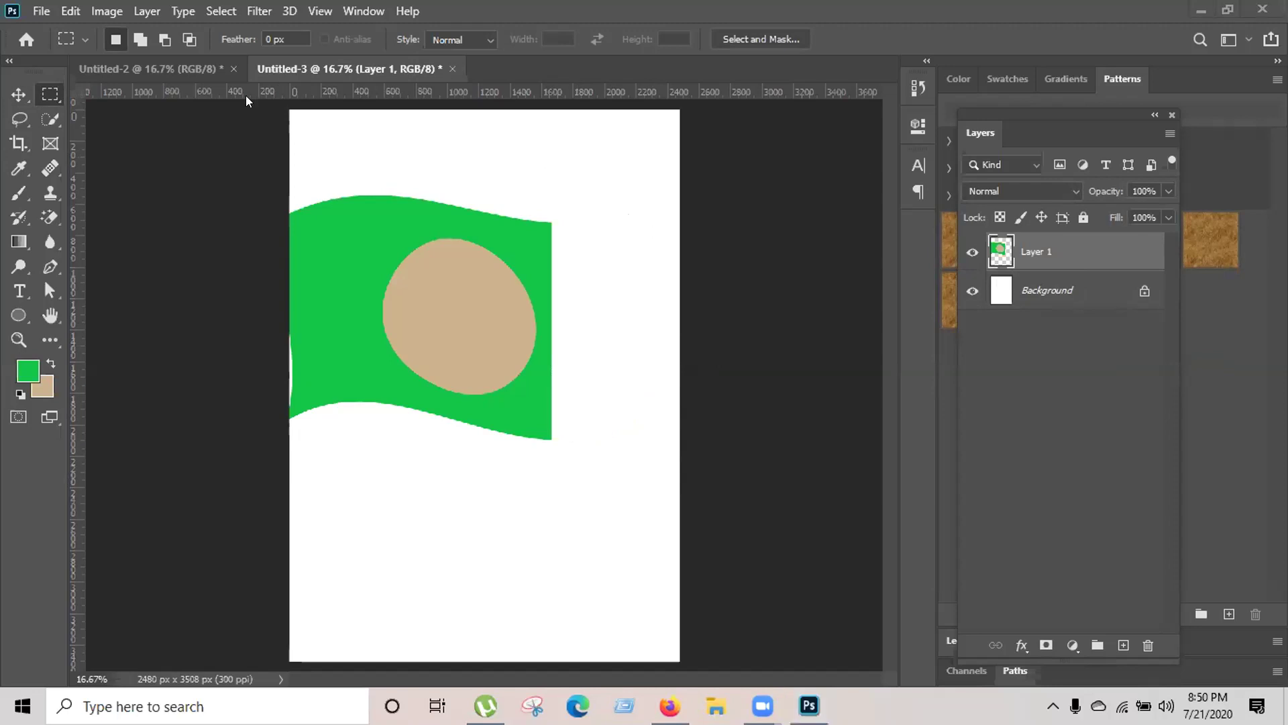
# Return to Untitled-2 and place the logo image from the desktop above the thumbnail-1 layer, positioned over the right photo
pyautogui.click(201, 69)
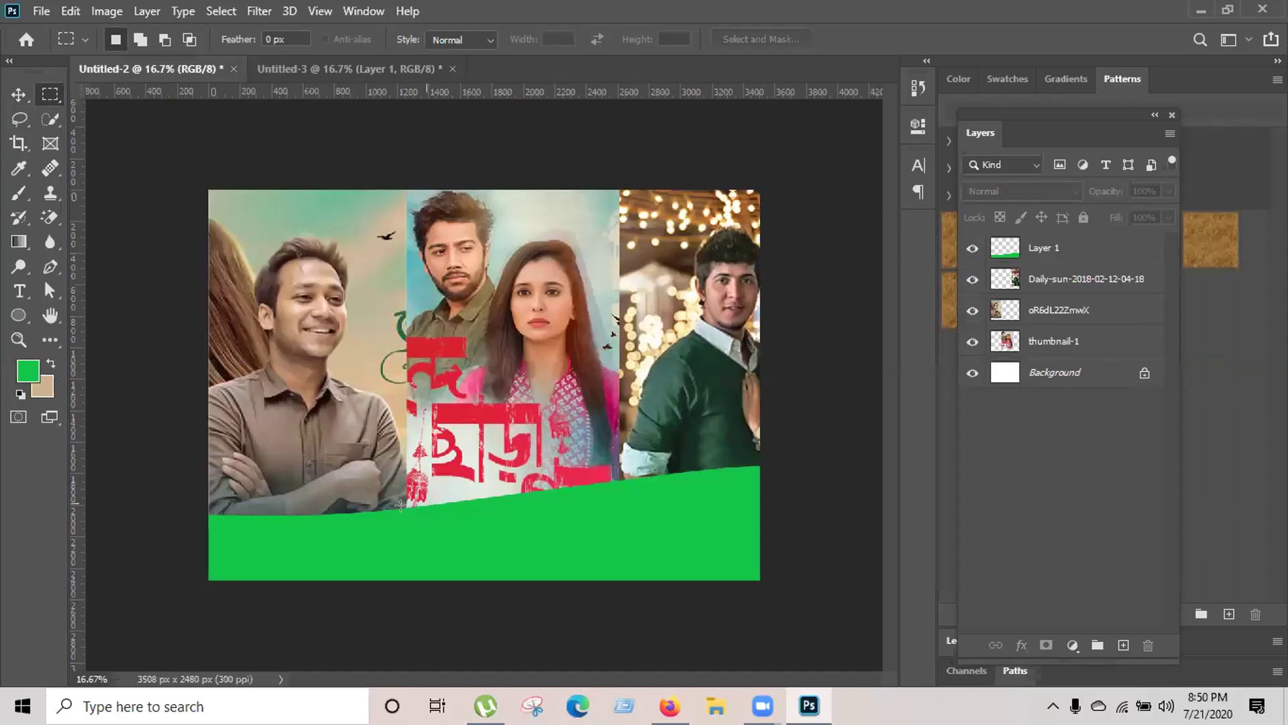
pyautogui.click(18, 94)
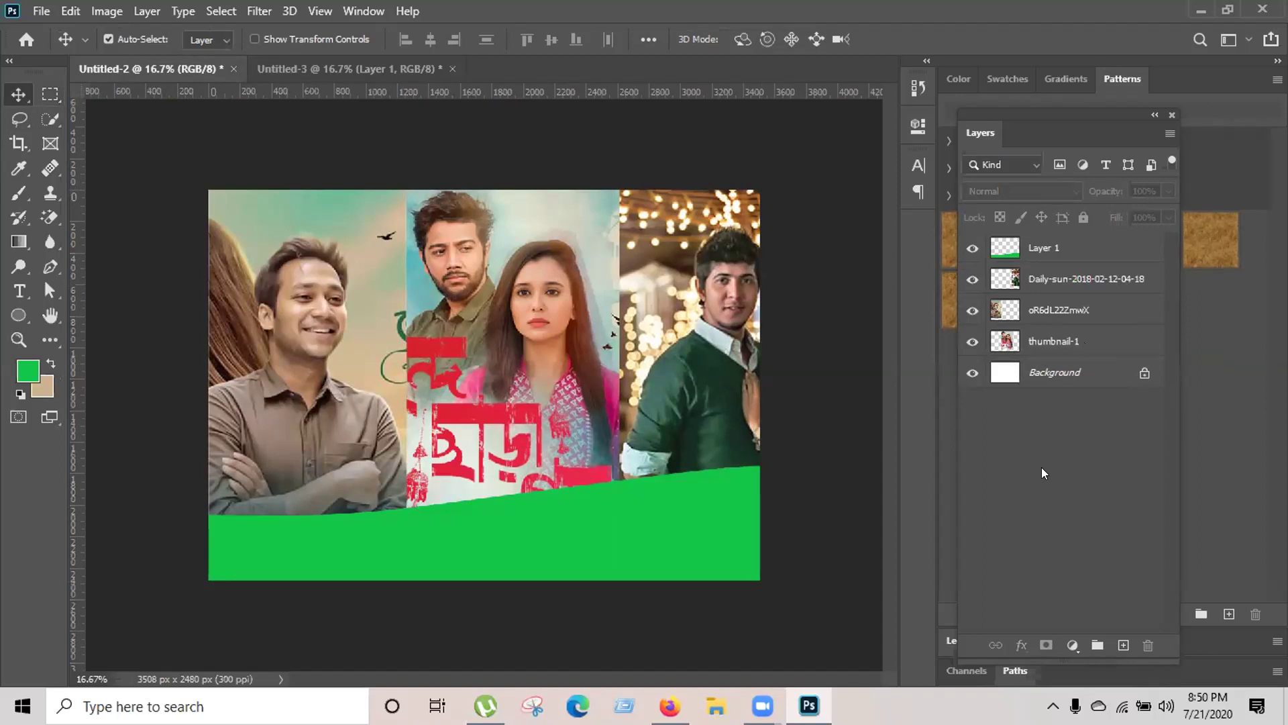
pyautogui.click(1058, 343)
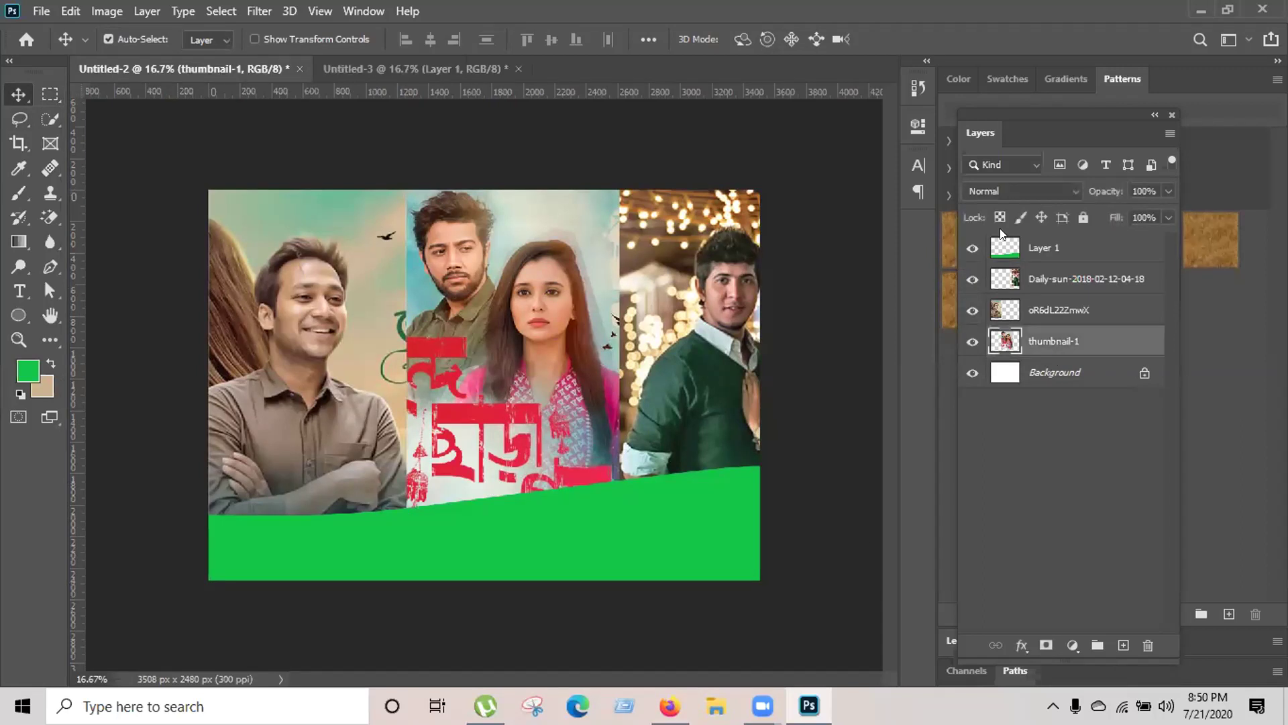
pyautogui.click(1200, 11)
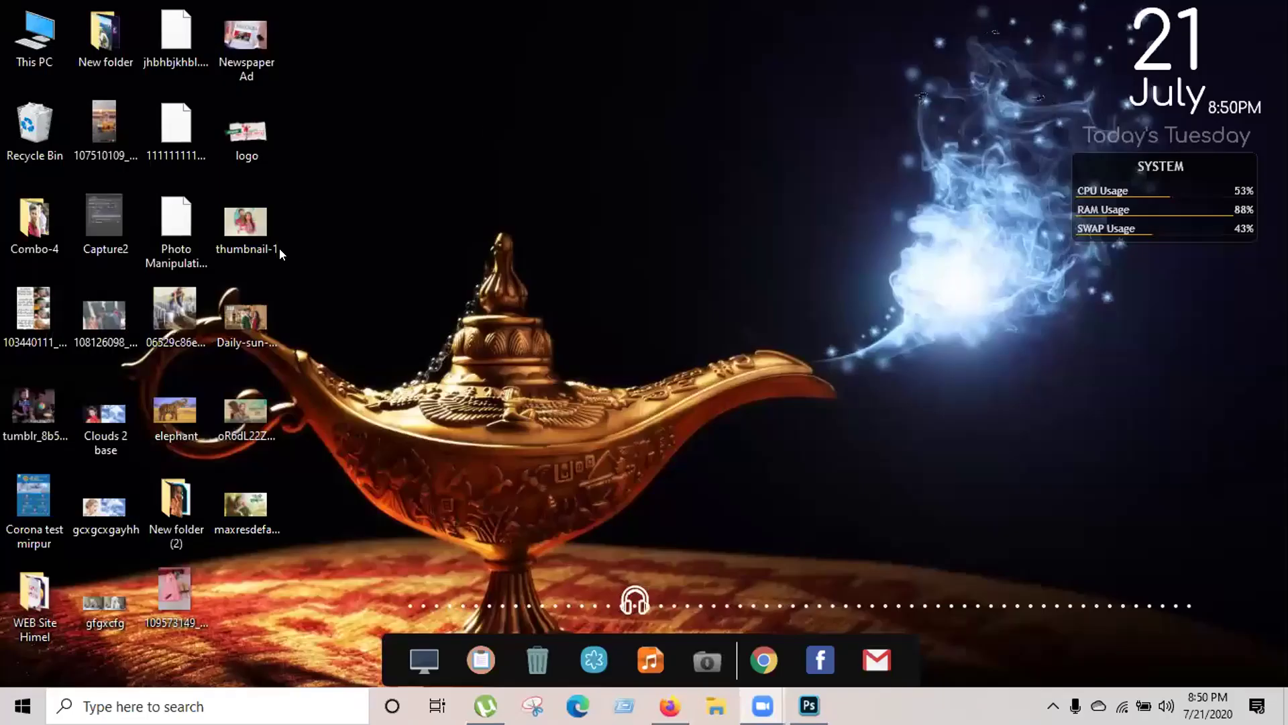
pyautogui.moveTo(656, 277); pyautogui.dragTo(533, 322)
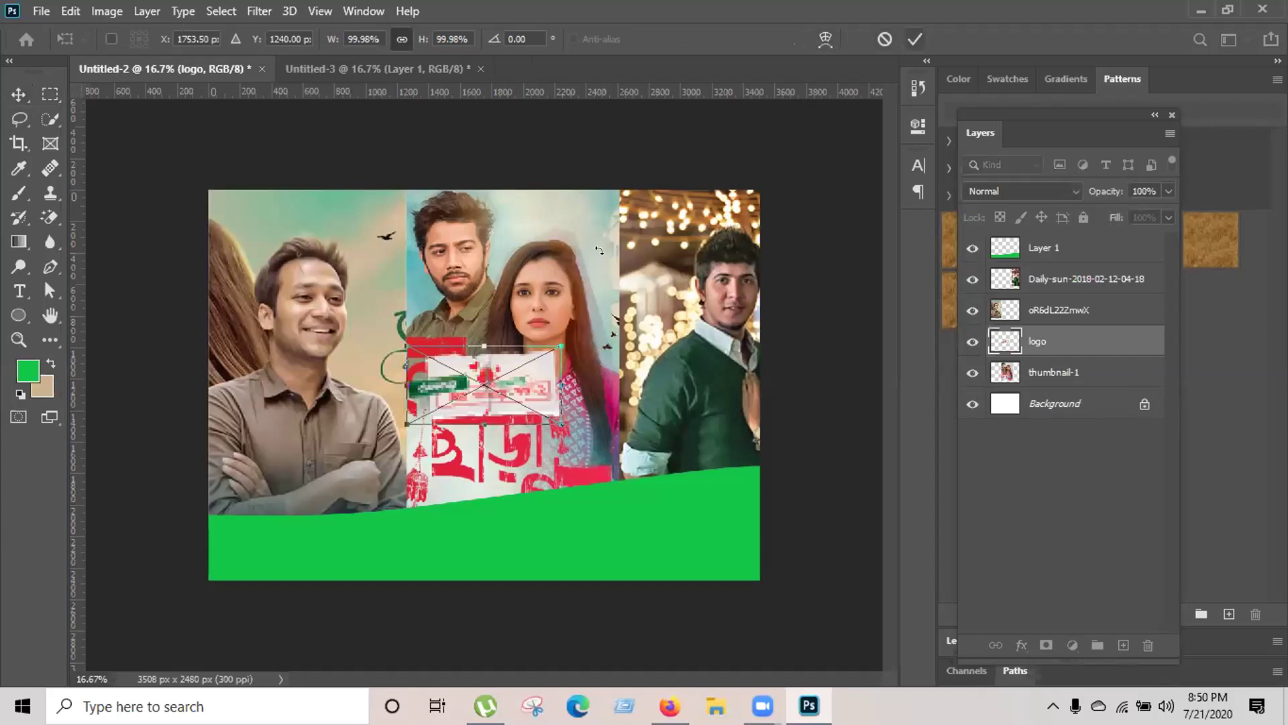
pyautogui.moveTo(506, 392); pyautogui.dragTo(807, 387)
pyautogui.click(915, 39)
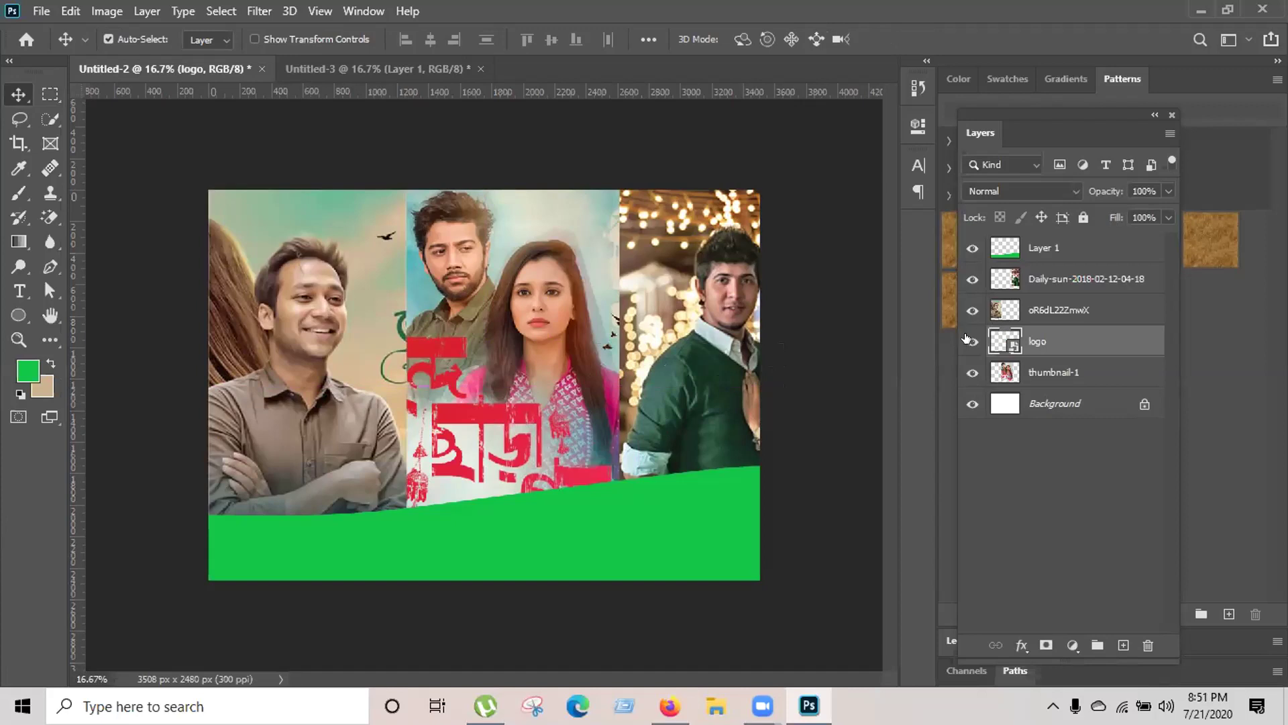
# Bring the logo layer to the top of the stack and move the logo onto the left end of the green band
pyautogui.click(971, 310)
pyautogui.click(971, 310)
pyautogui.click(972, 279)
pyautogui.click(972, 279)
pyautogui.click(972, 279)
pyautogui.click(973, 279)
pyautogui.click(972, 279)
pyautogui.click(972, 280)
pyautogui.moveTo(1096, 343); pyautogui.dragTo(1097, 233)
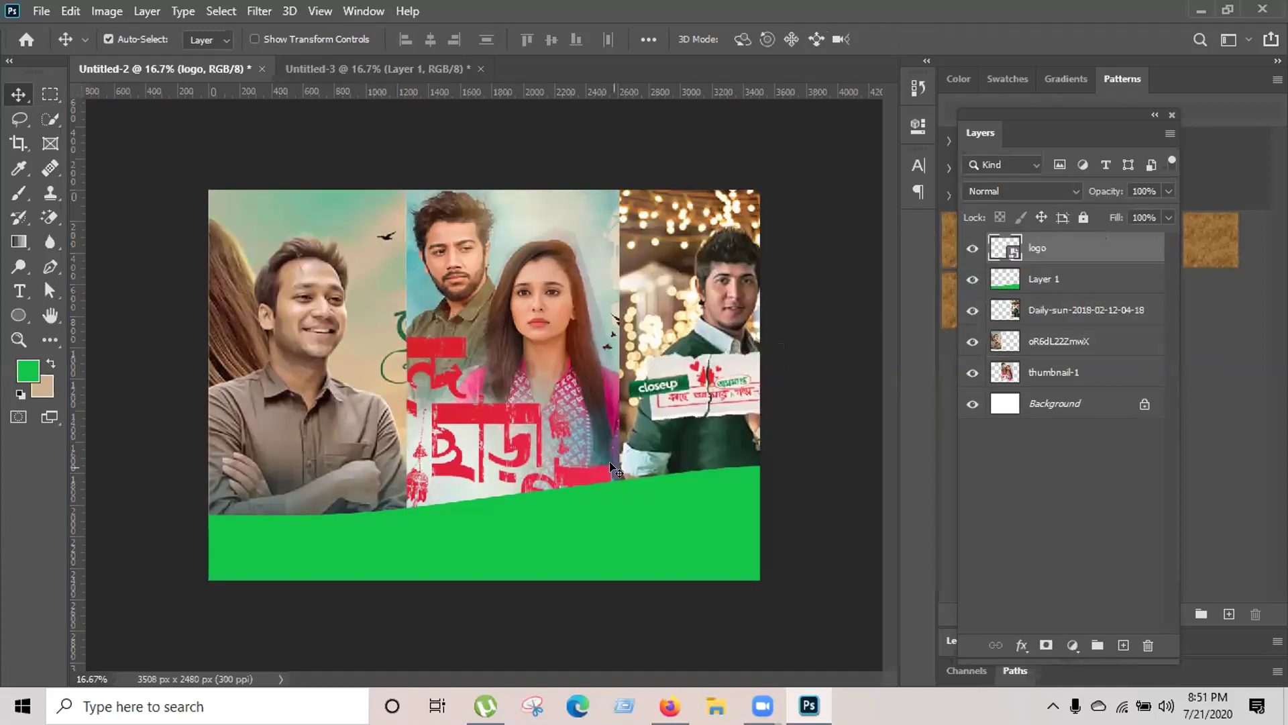
pyautogui.moveTo(718, 384); pyautogui.dragTo(337, 510)
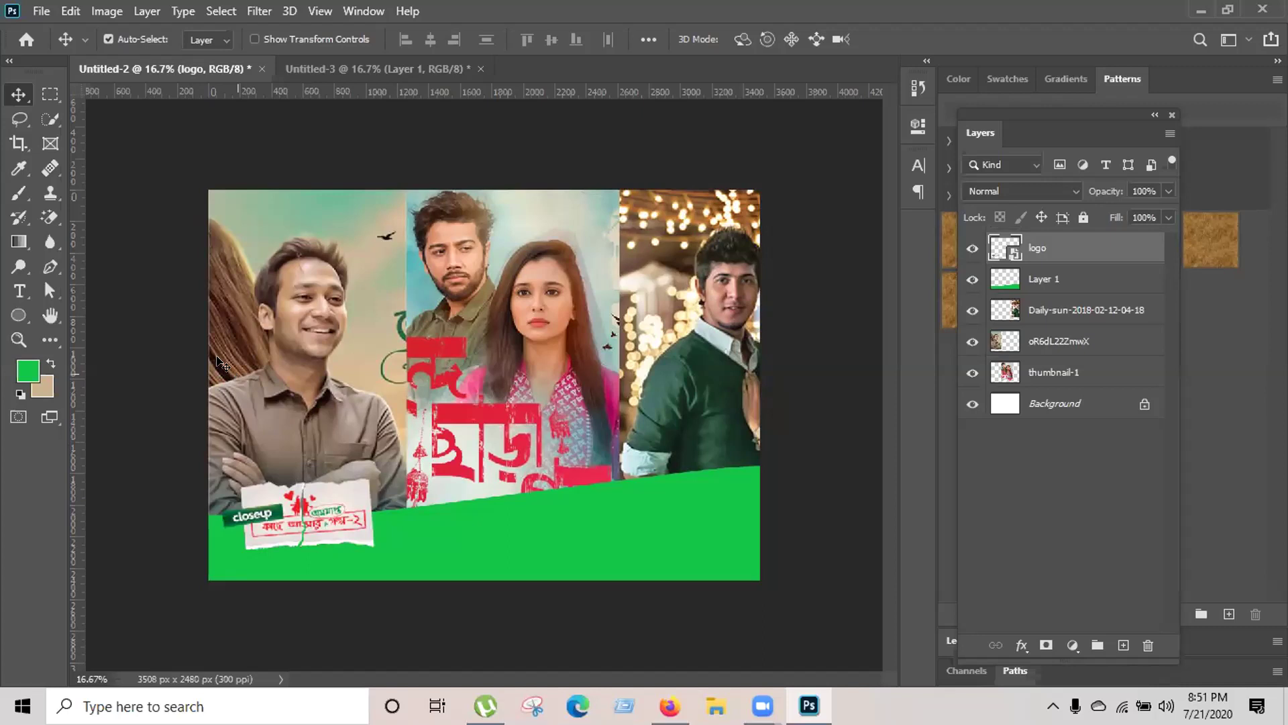
# Choose the Horizontal Type tool from the group of type tools
pyautogui.click(10, 295)
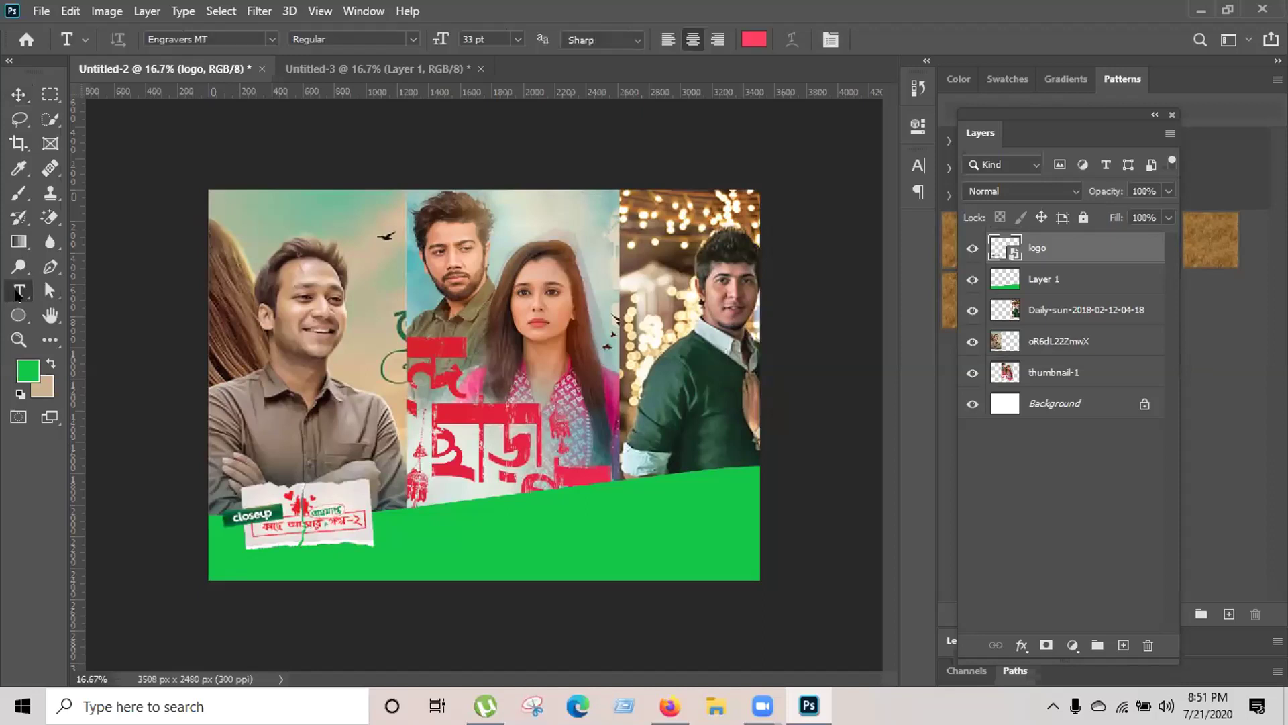
pyautogui.moveTo(17, 295); pyautogui.dragTo(75, 289)
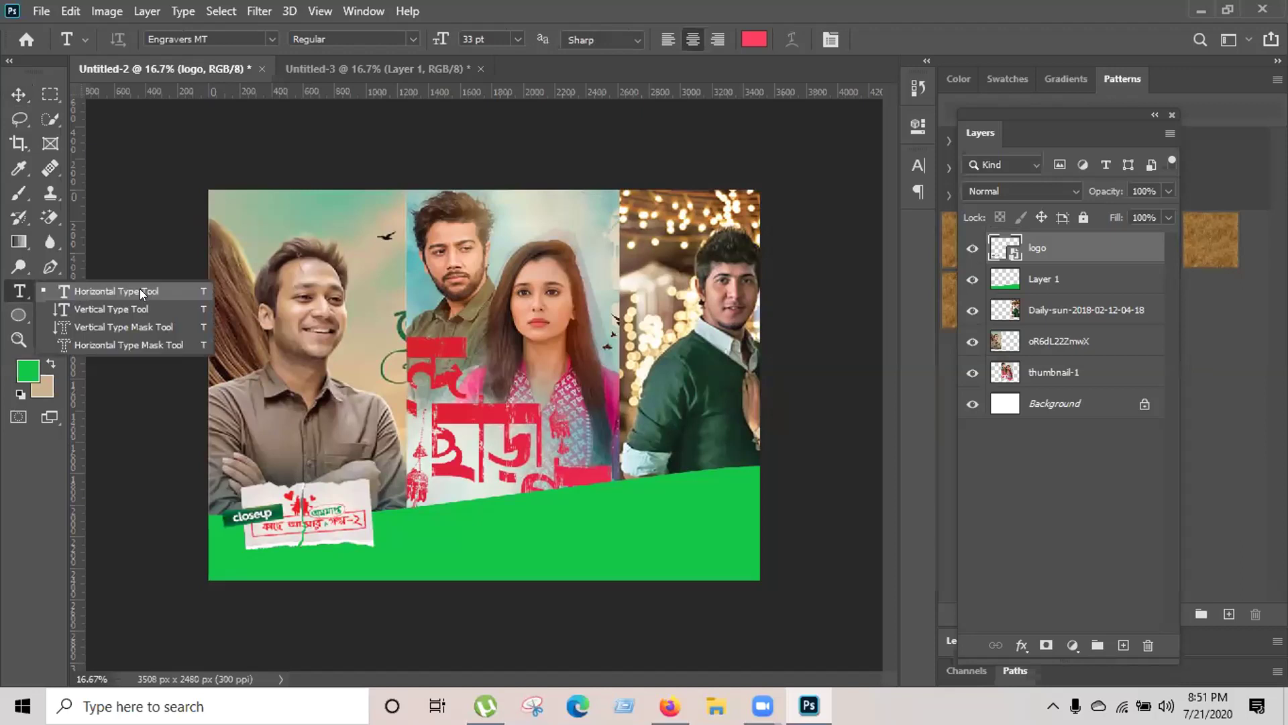
pyautogui.click(27, 292)
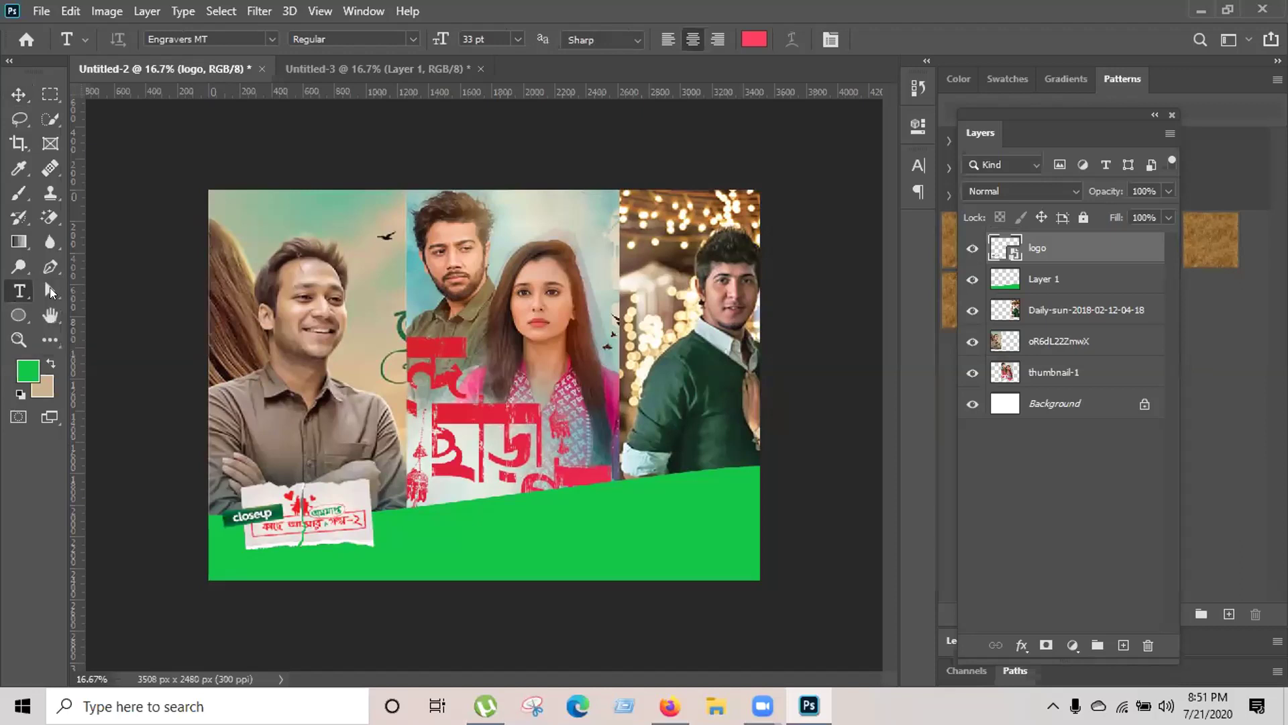
pyautogui.rightClick(20, 291)
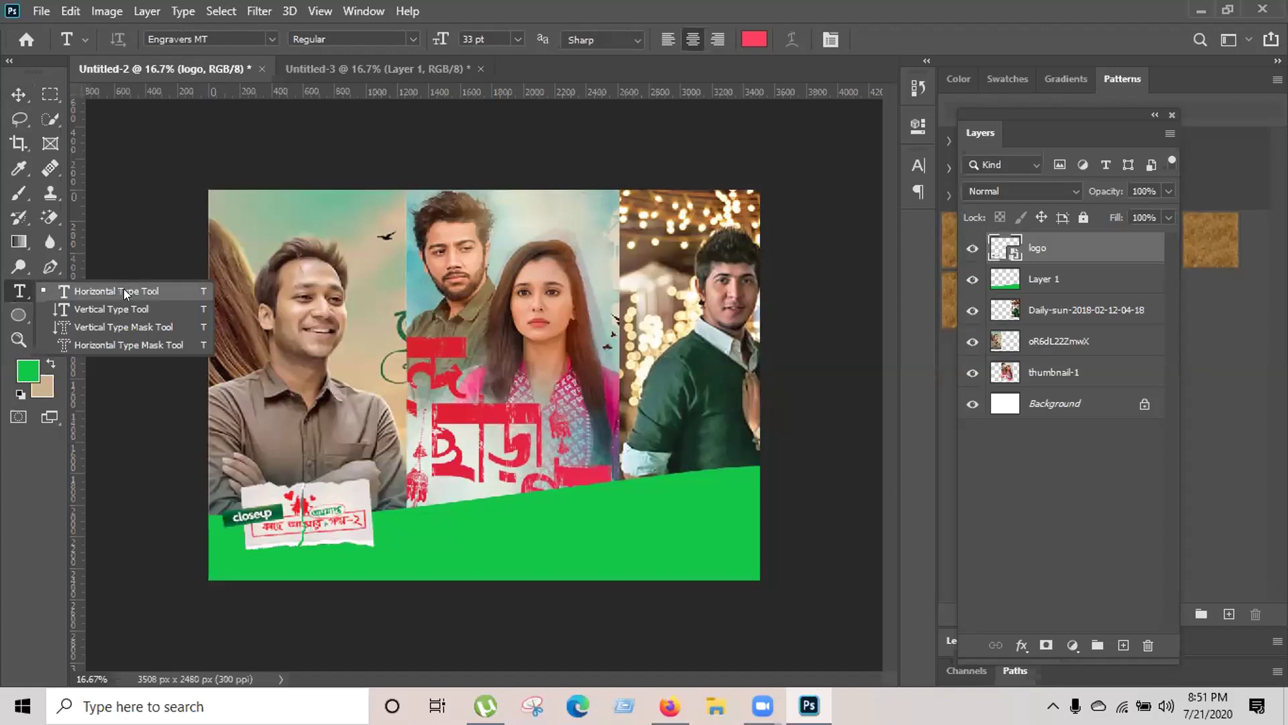
pyautogui.click(8, 292)
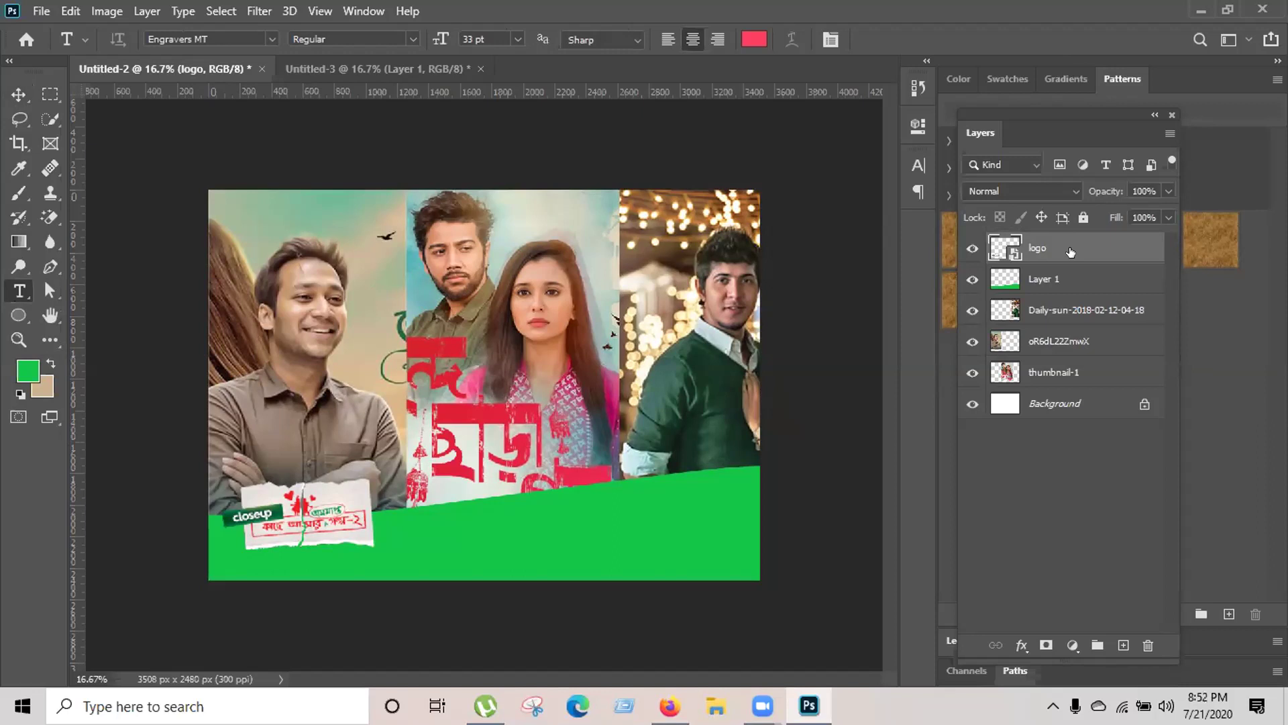
# Move the logo layer down to just above the Background layer, and return it to the top of the stack
pyautogui.moveTo(1049, 353); pyautogui.dragTo(1049, 386)
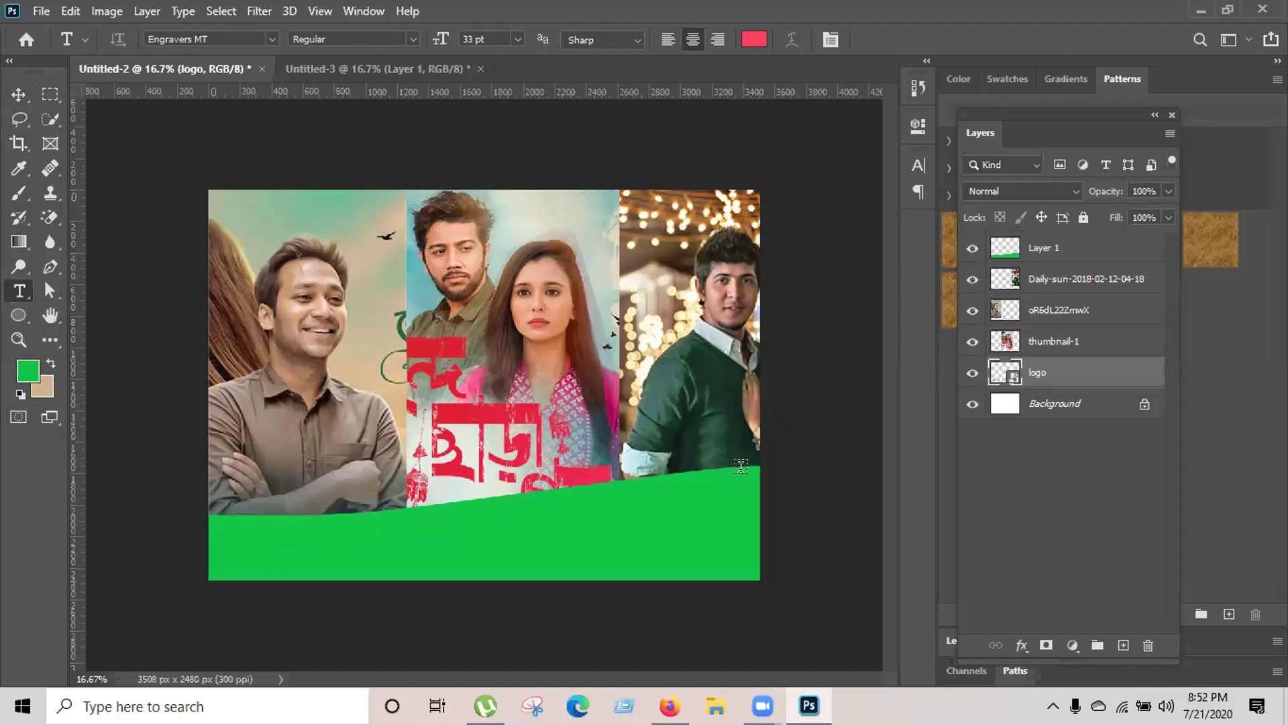
pyautogui.click(1065, 373)
pyautogui.moveTo(1065, 373); pyautogui.dragTo(1068, 237)
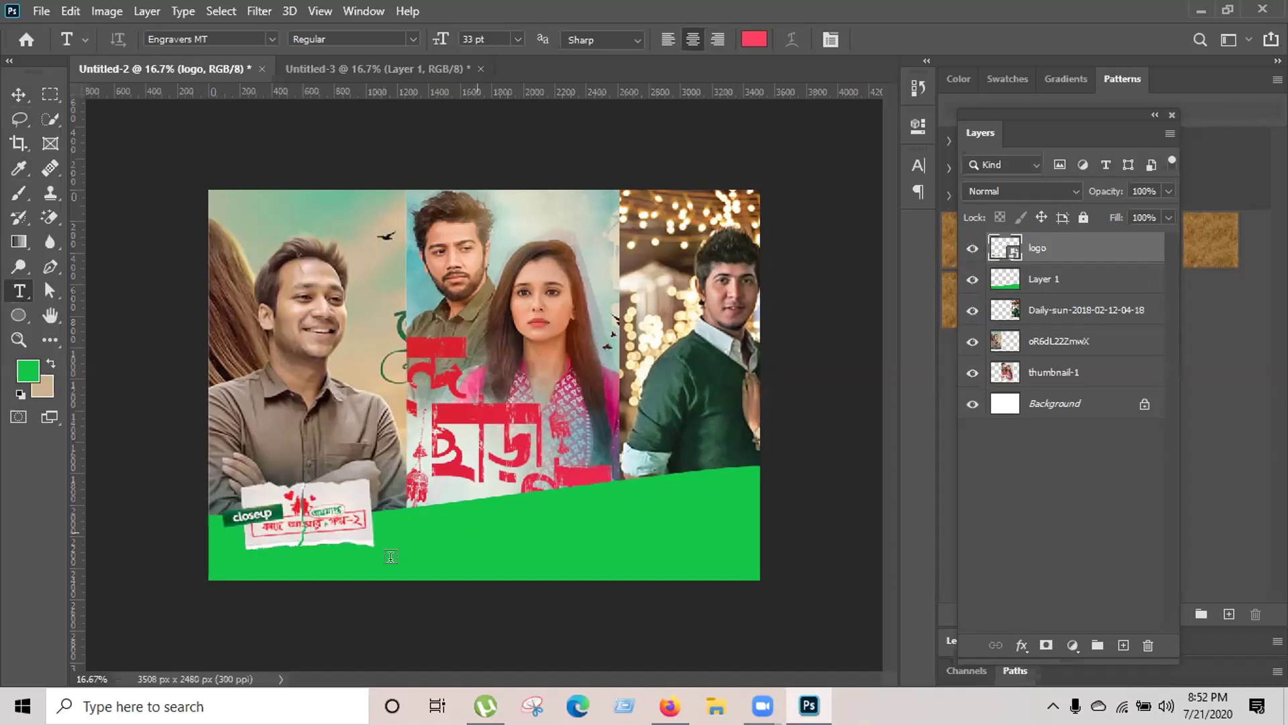
# Add a placeholder text line reading Lorem Ipsum on the green band, just right of the logo
pyautogui.click(419, 534)
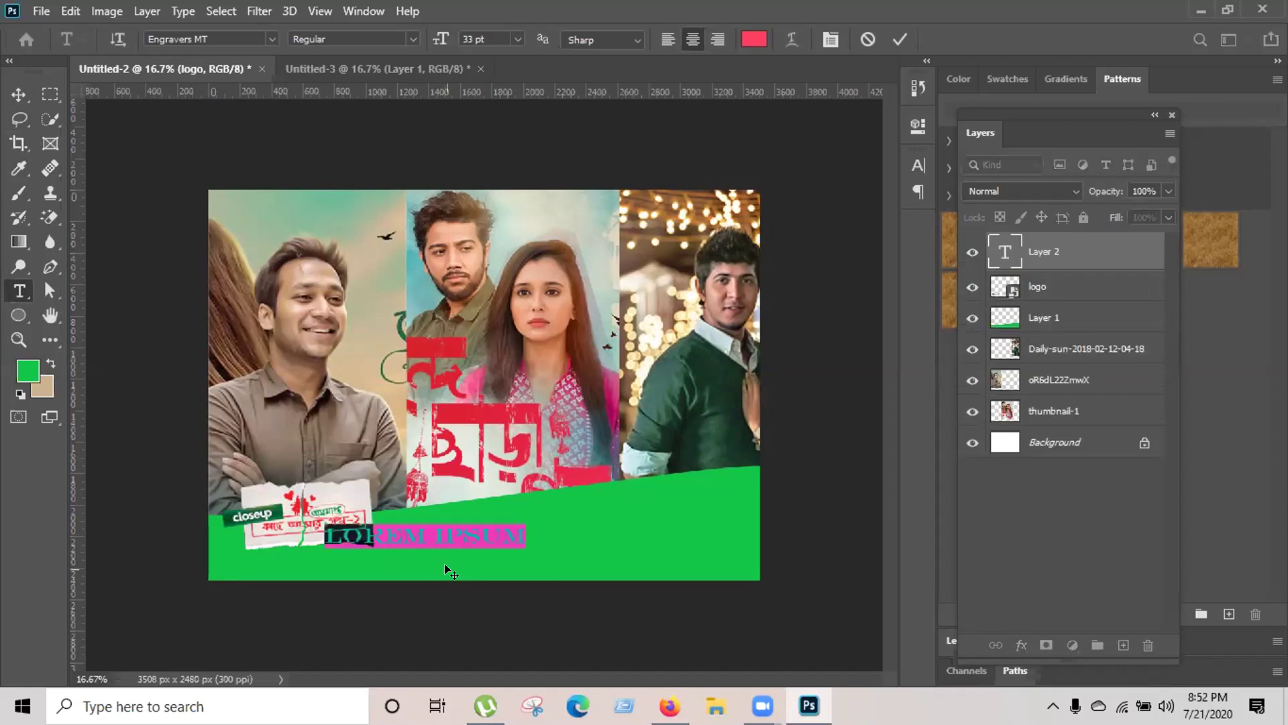
pyautogui.moveTo(445, 567); pyautogui.dragTo(500, 564)
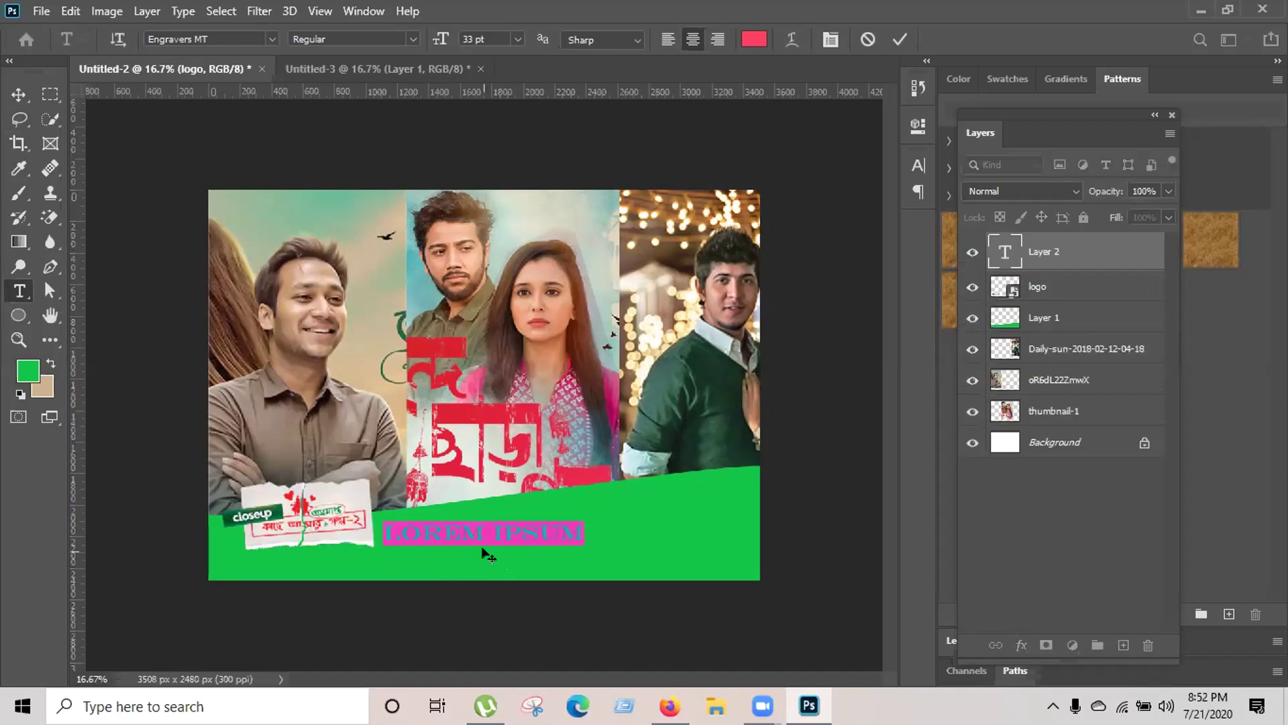
pyautogui.moveTo(483, 552); pyautogui.dragTo(486, 556)
# Set the colour of the placeholder text on the green band to white (ffffff)
pyautogui.click(593, 540)
pyautogui.hotkey('ctrl', 'a')
pyautogui.click(754, 39)
pyautogui.write('ffffff')
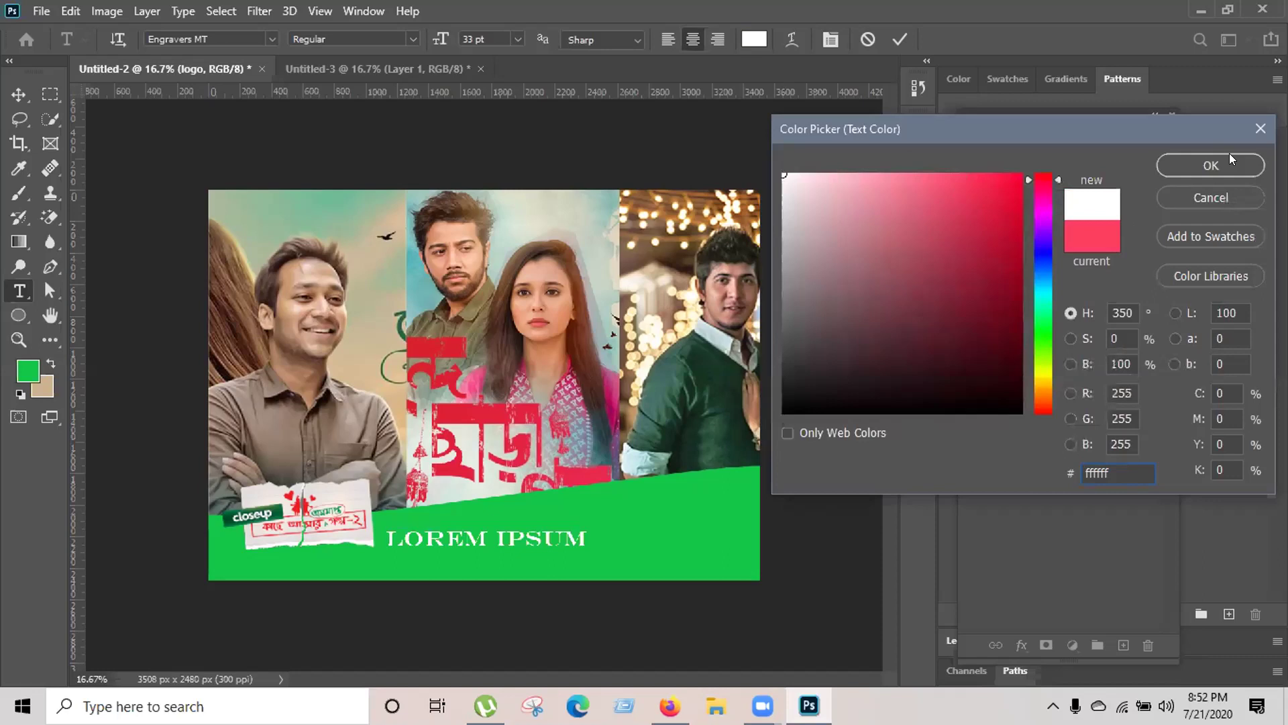
pyautogui.click(1209, 164)
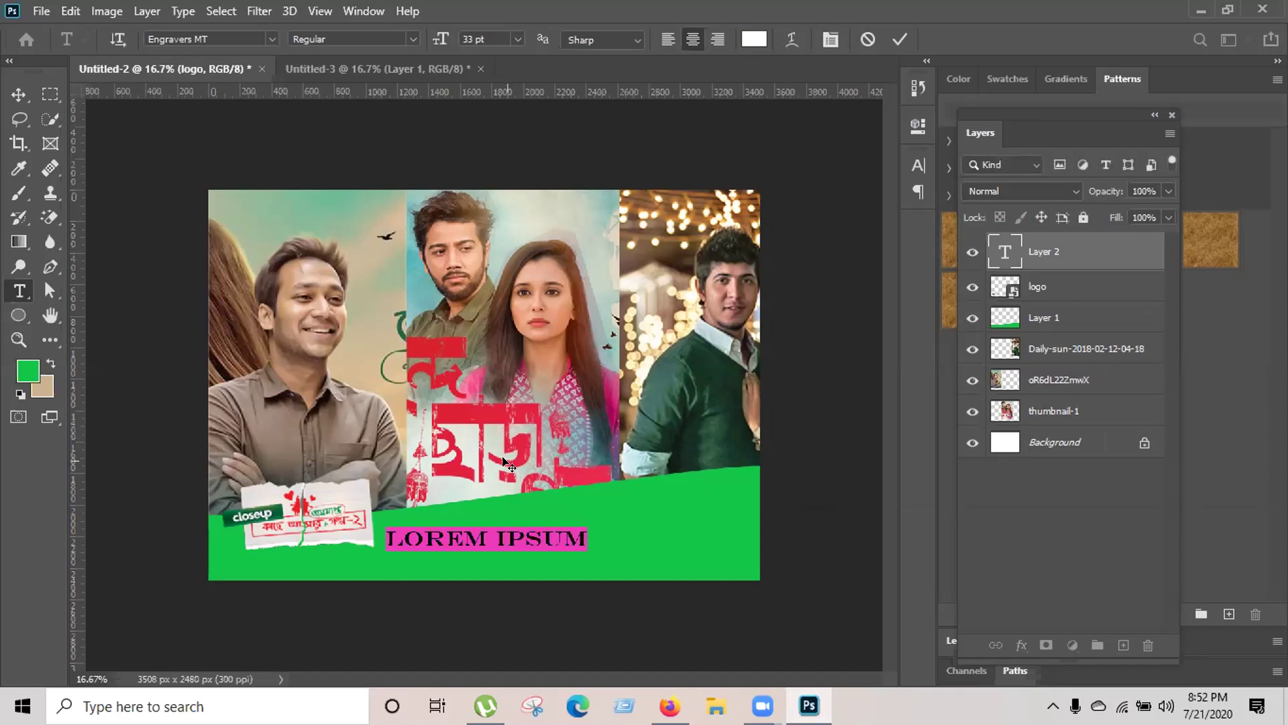
# Replace the placeholder text on the green band with "Premire on 14 February"
pyautogui.write('PRE')
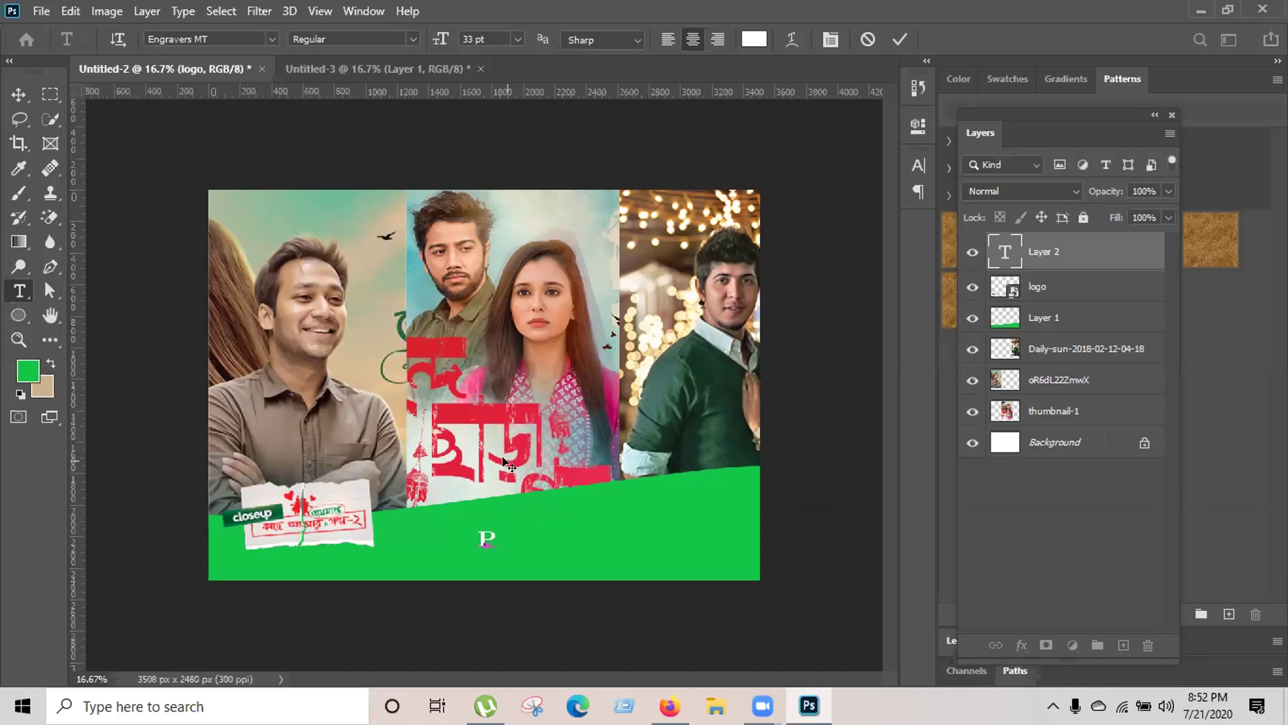
pyautogui.press('BackSpace')
pyautogui.press('BackSpace')
pyautogui.write('REMIRE ON 14TH')
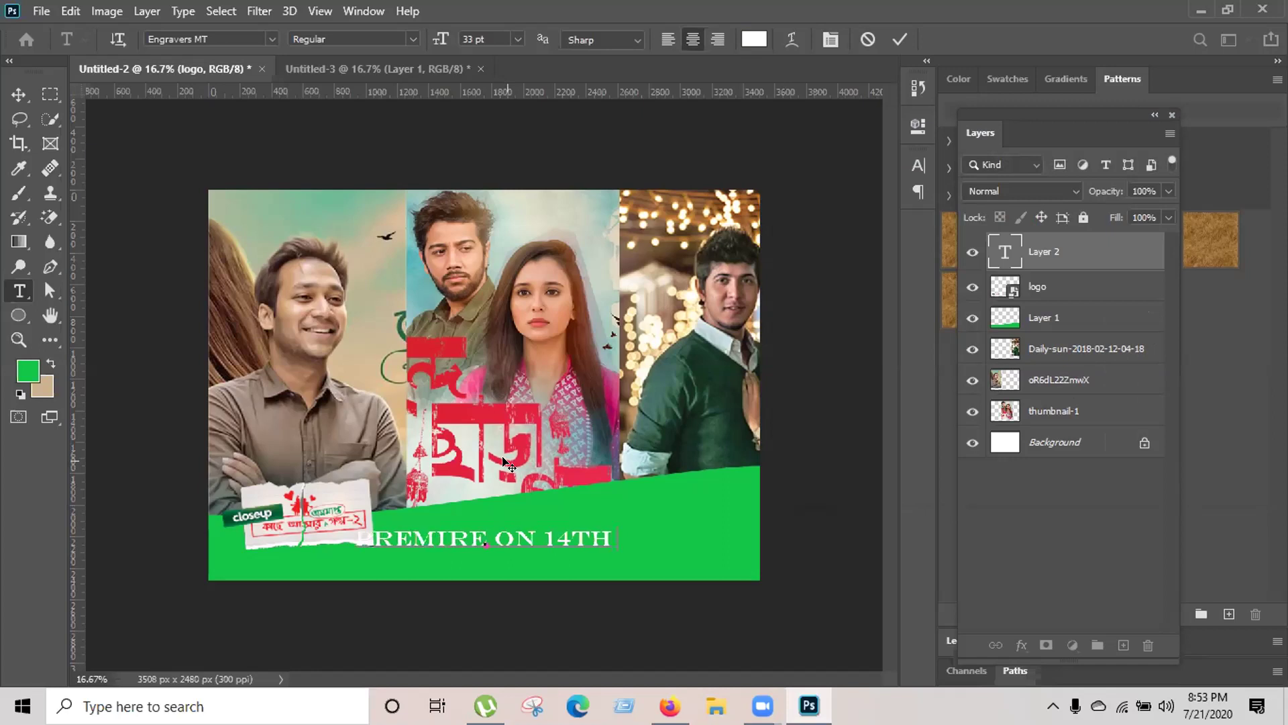
pyautogui.press('BackSpace')
pyautogui.press('BackSpace')
pyautogui.press('BackSpace')
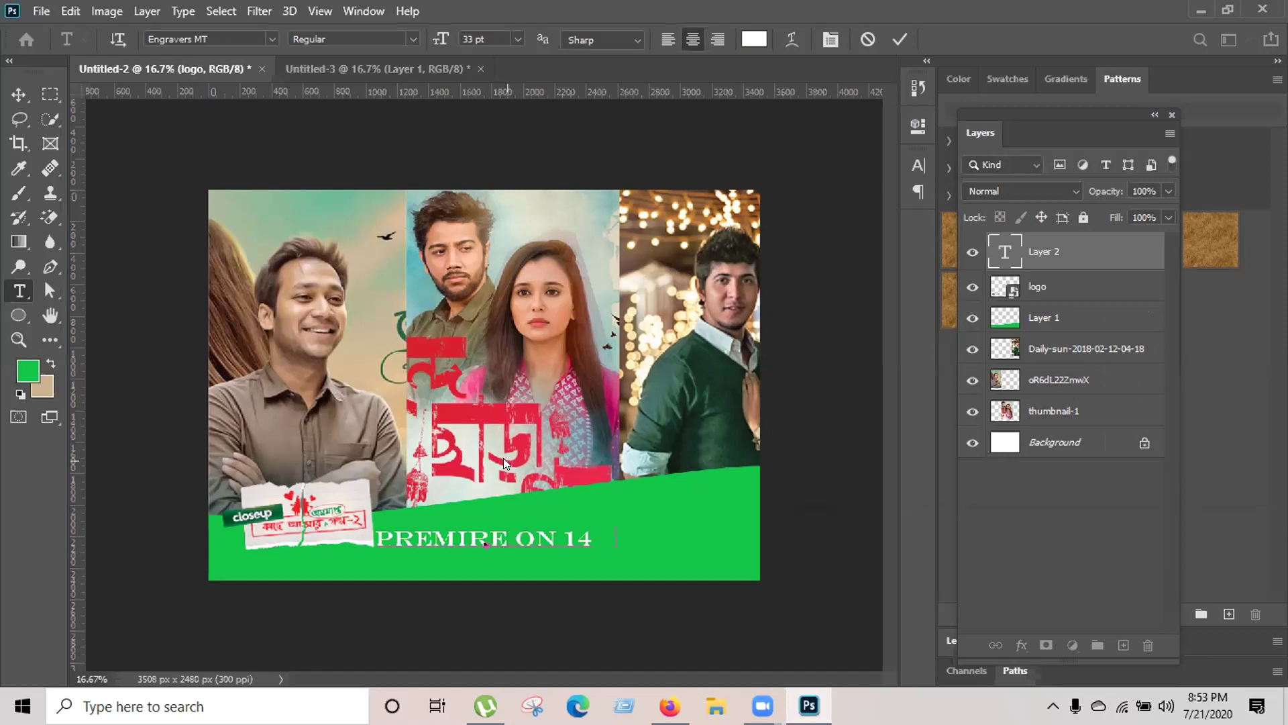
pyautogui.write('FEBRUARY')
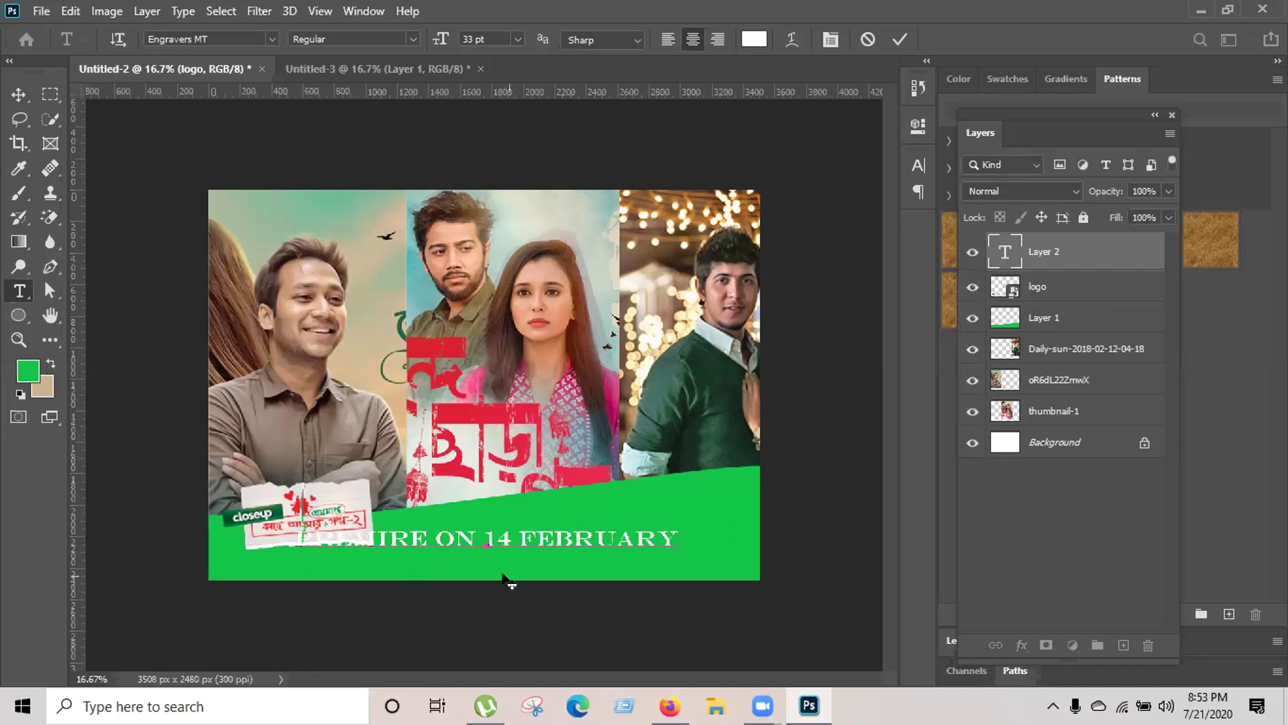
# Change the font of the whole premiere text line to Sylfaen
pyautogui.moveTo(678, 536); pyautogui.dragTo(184, 534)
pyautogui.click(533, 530)
pyautogui.moveTo(673, 534); pyautogui.dragTo(221, 523)
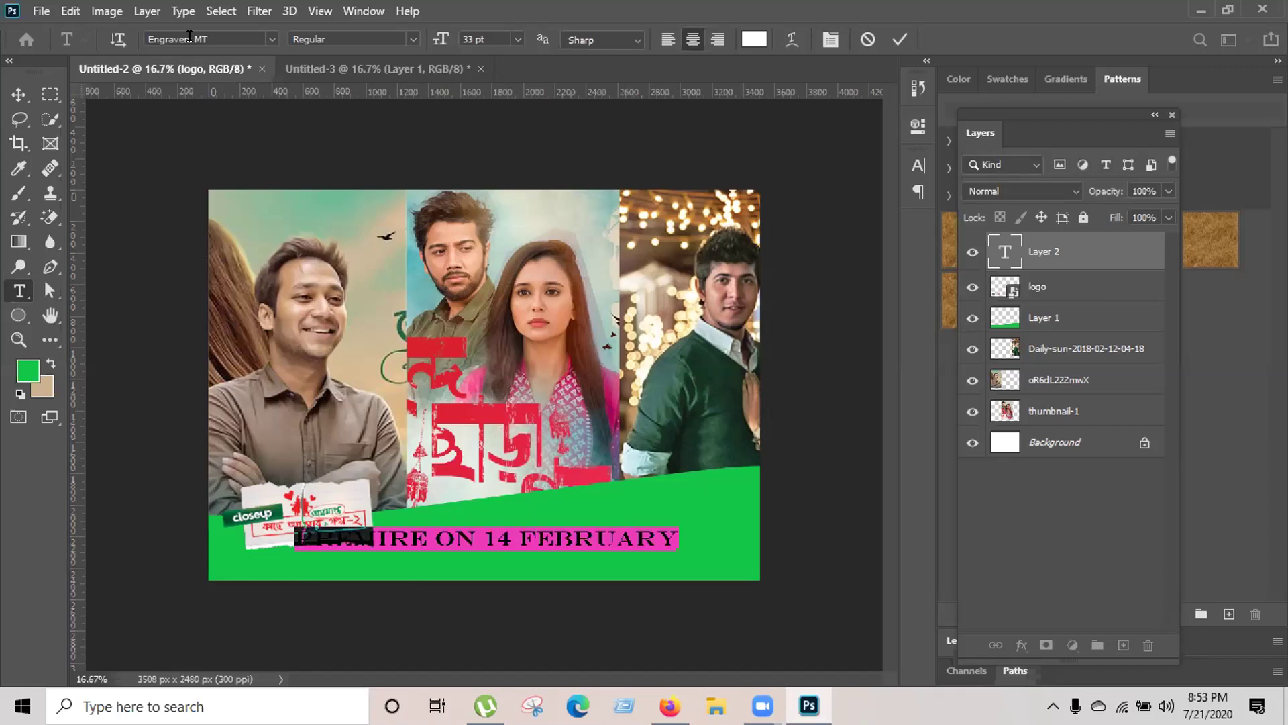
pyautogui.click(275, 39)
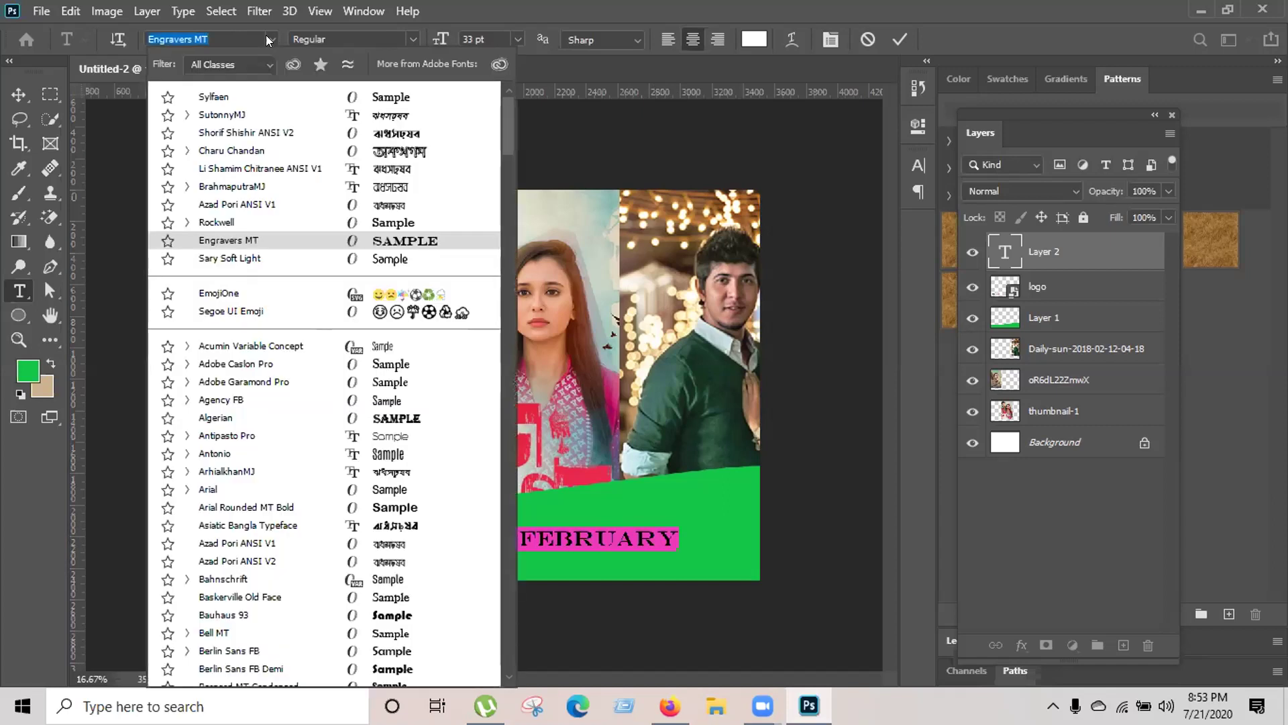
pyautogui.click(266, 35)
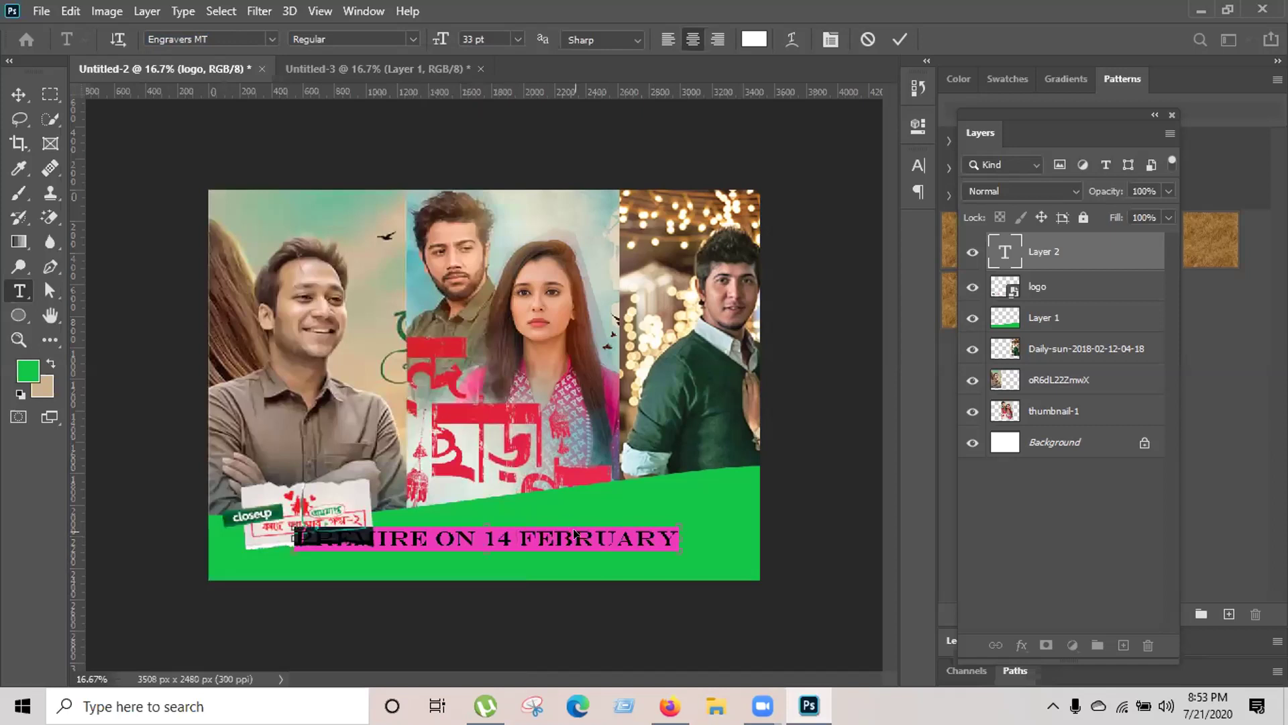
pyautogui.hotkey('ctrl', 't')
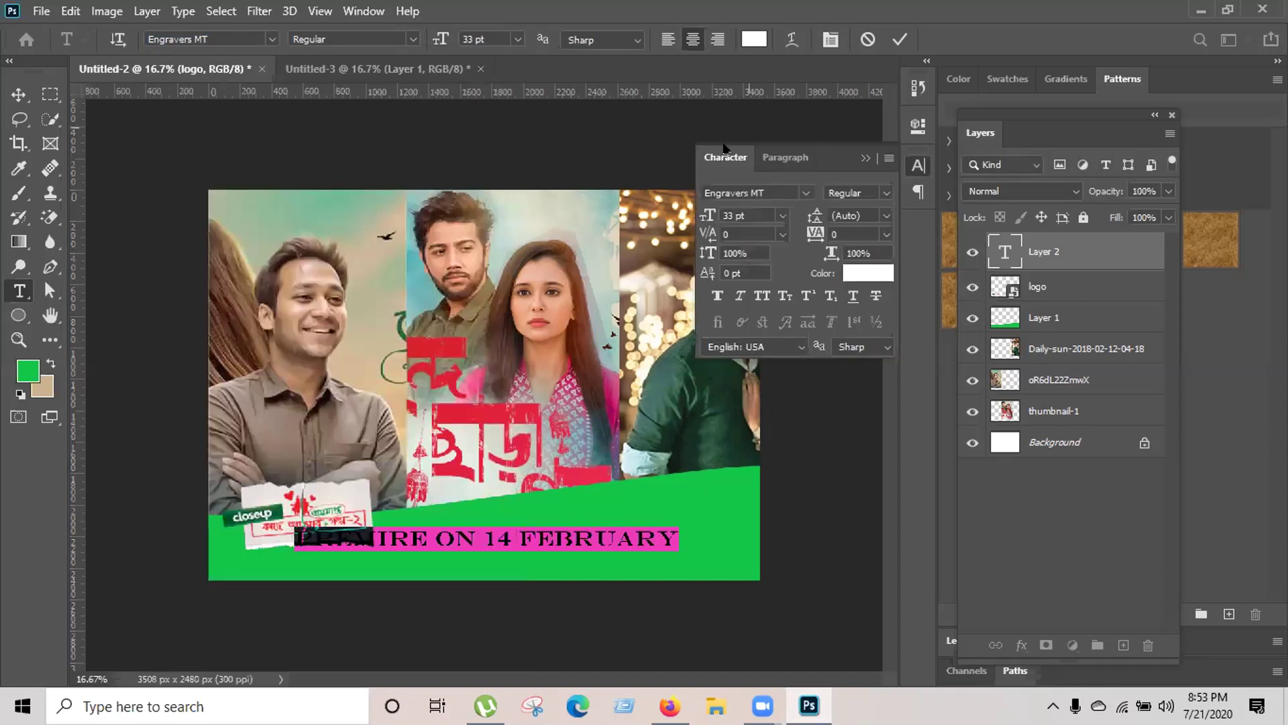
pyautogui.click(805, 191)
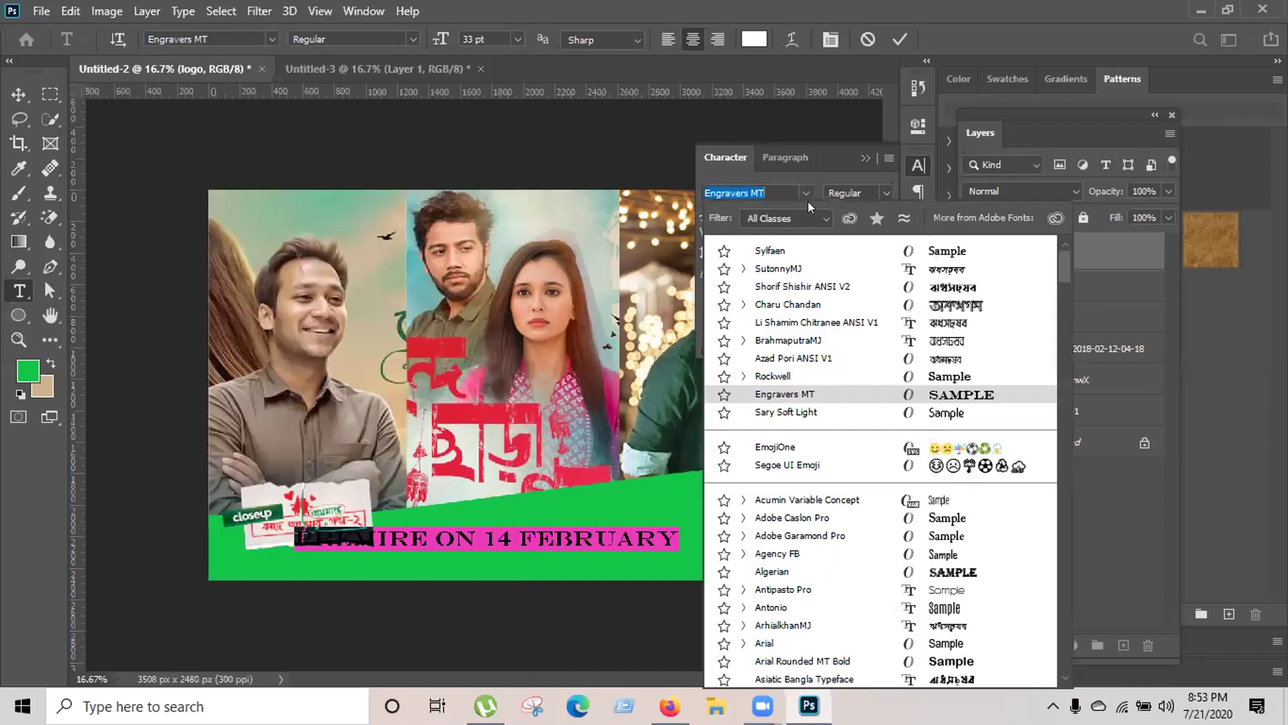
pyautogui.click(818, 249)
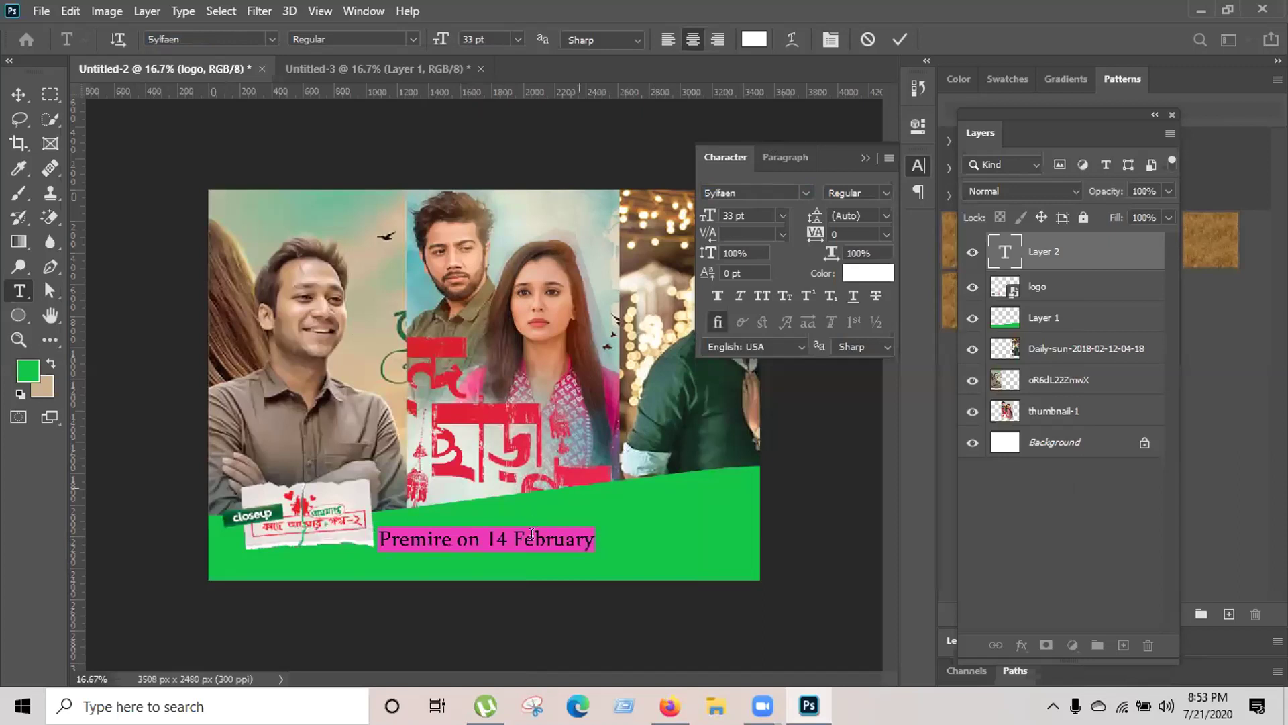
# Move the premiere text to the right half of the green band and add "th" after 14
pyautogui.click(592, 537)
pyautogui.moveTo(557, 554); pyautogui.dragTo(621, 520)
pyautogui.click(608, 521)
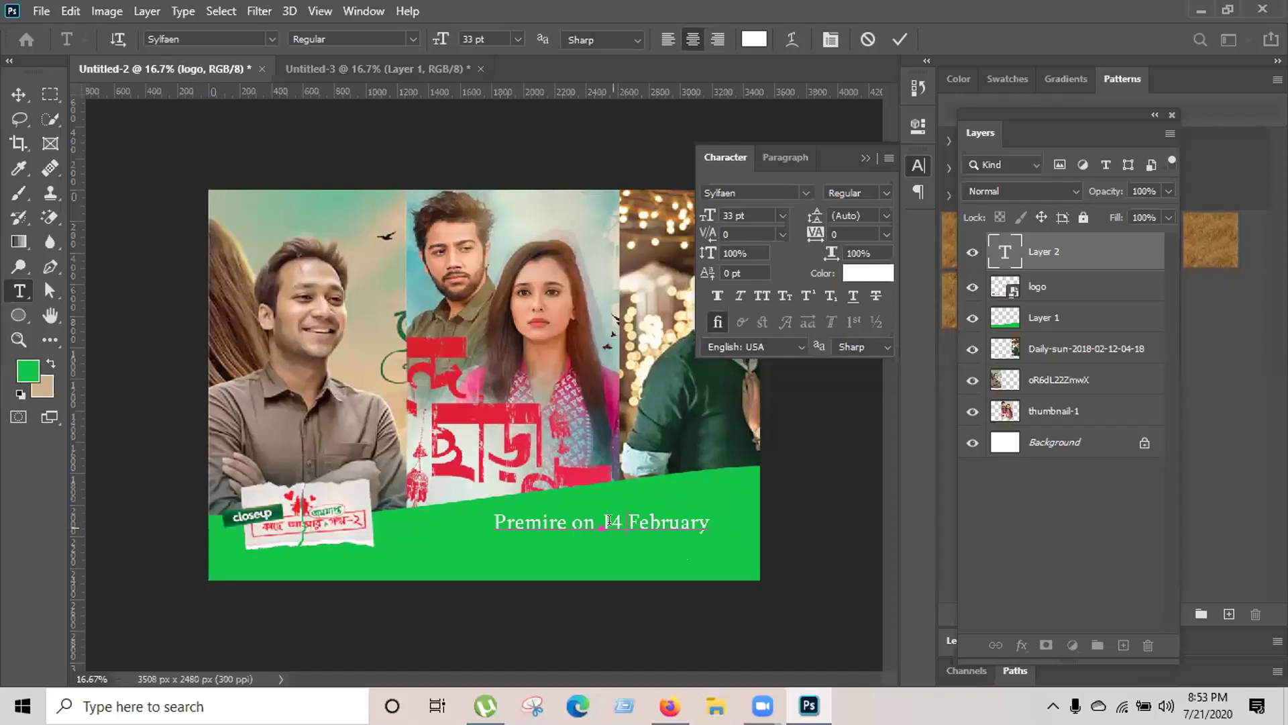
pyautogui.write('th')
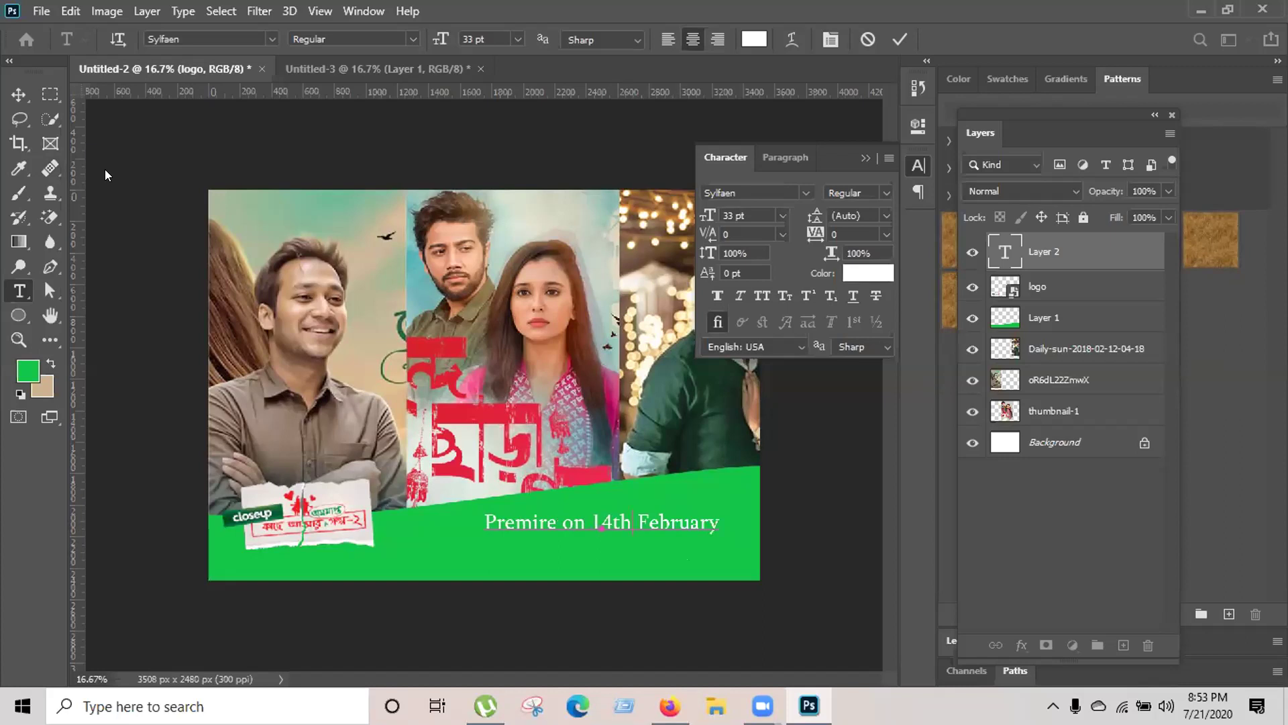
# Format the "th" after 14 as superscript and commit the text line
pyautogui.moveTo(632, 521); pyautogui.dragTo(612, 520)
pyautogui.click(808, 293)
pyautogui.click(624, 519)
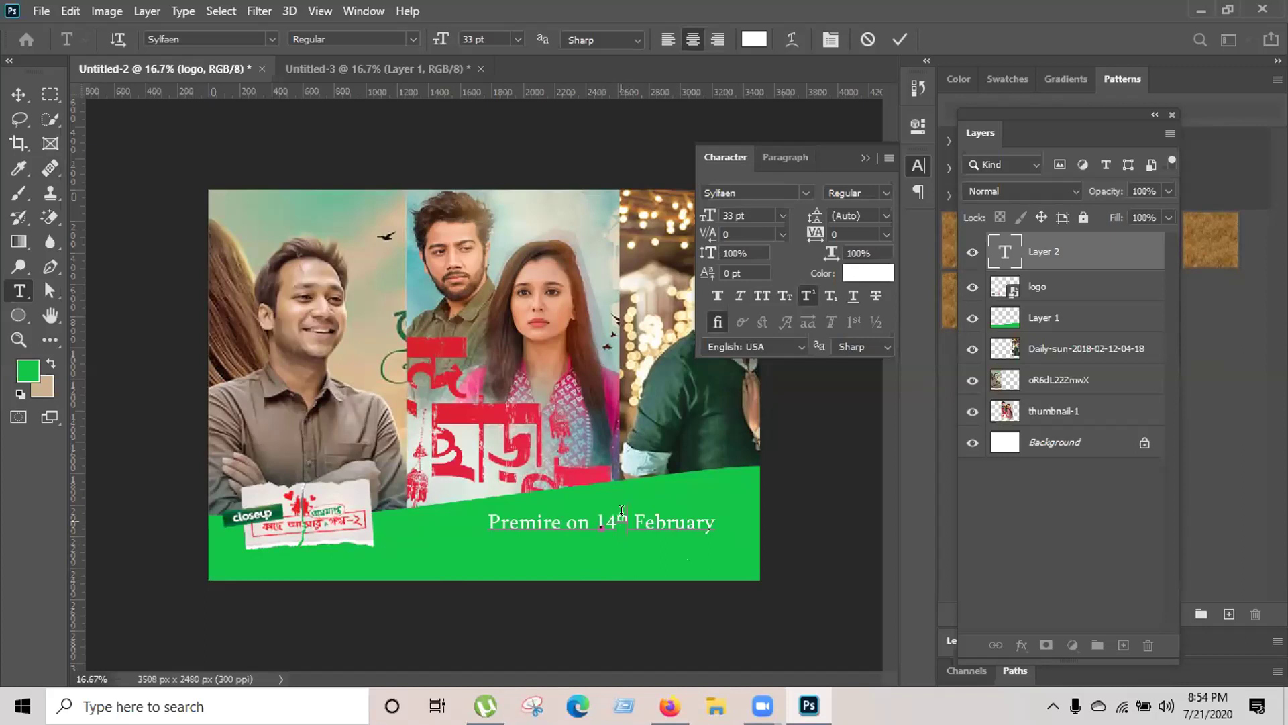
pyautogui.click(562, 522)
pyautogui.click(896, 36)
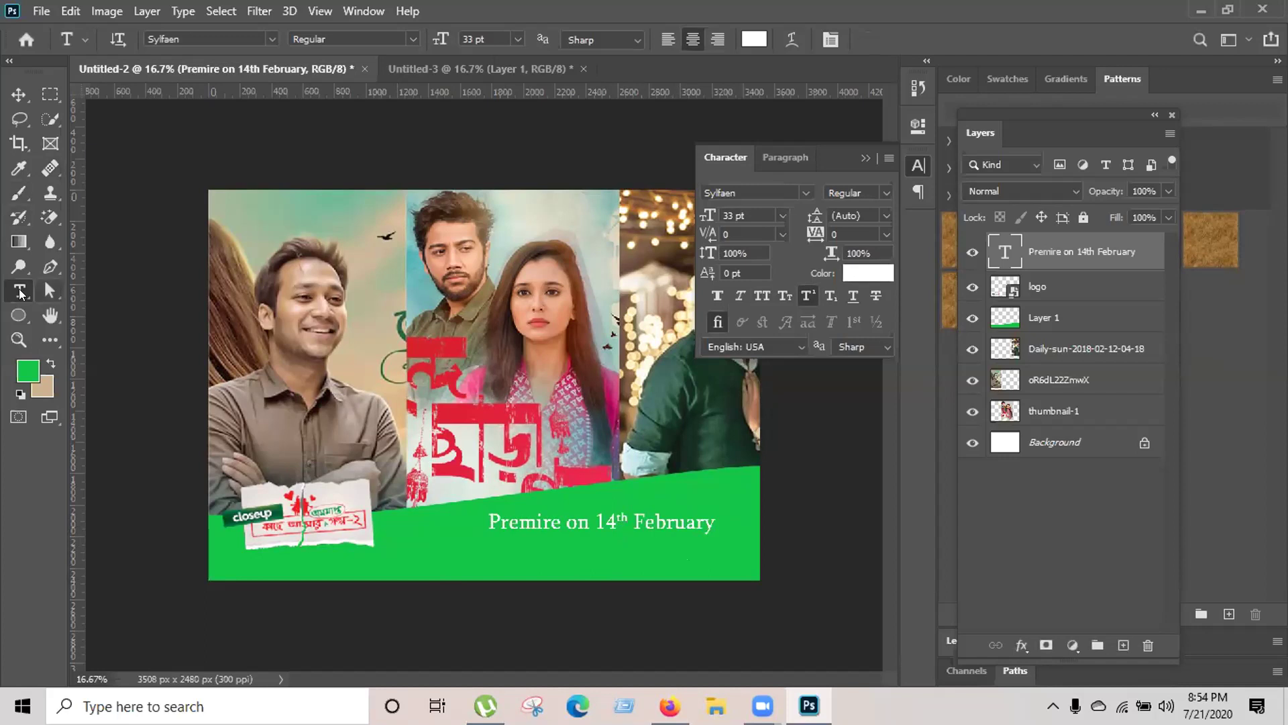
# Add a second text line reading "8 pm", centred beneath the premiere date on the green band
pyautogui.click(490, 554)
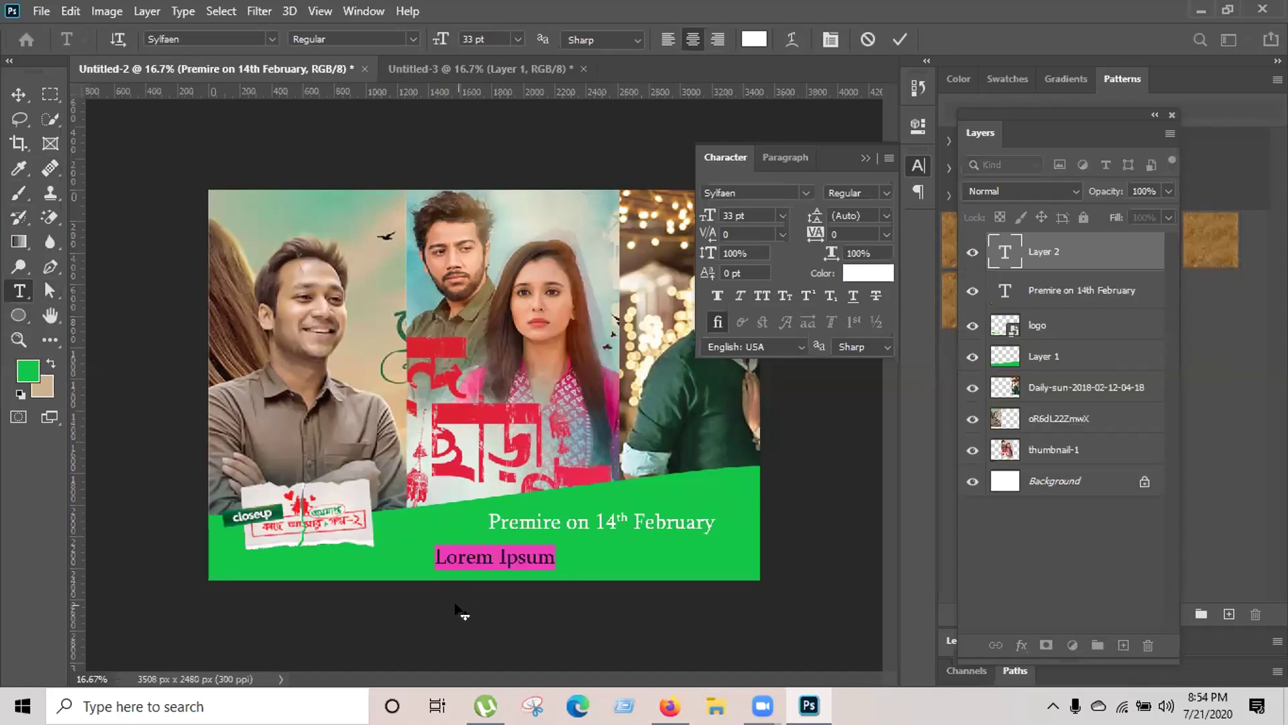
pyautogui.write('8')
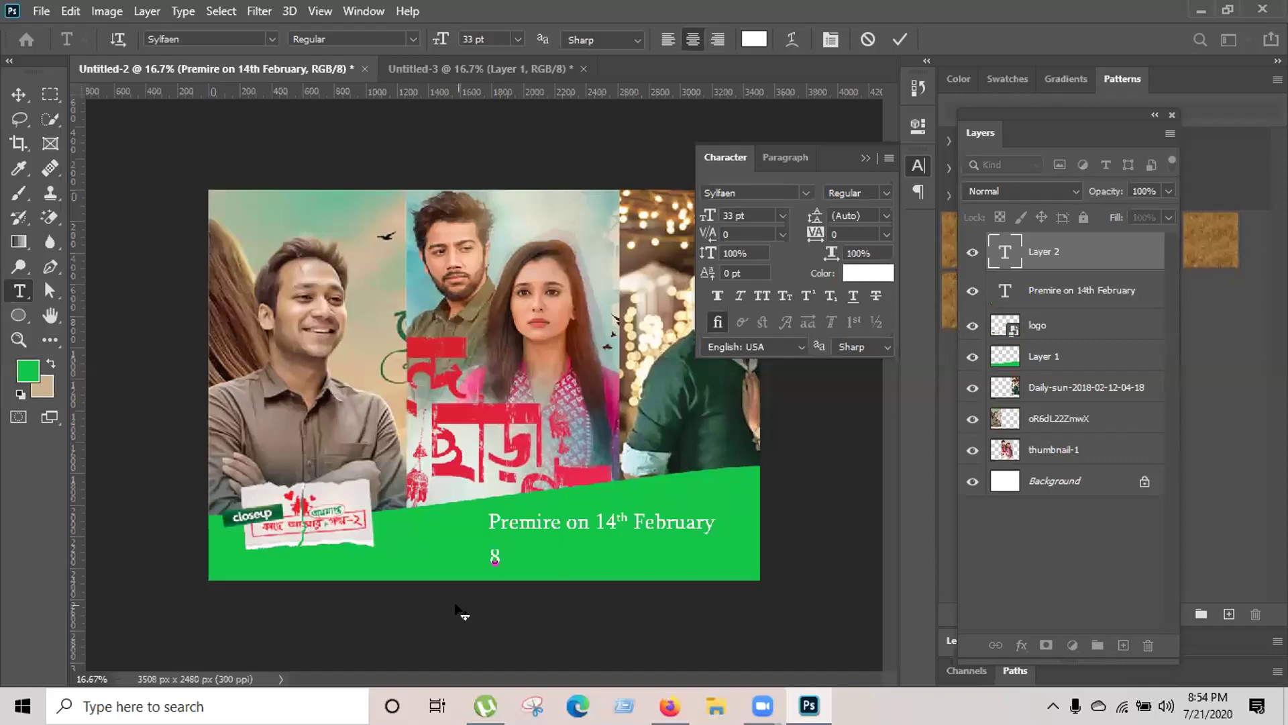
pyautogui.write(' pm')
pyautogui.press('BackSpace')
pyautogui.press('BackSpace')
pyautogui.press('BackSpace')
pyautogui.write('pm')
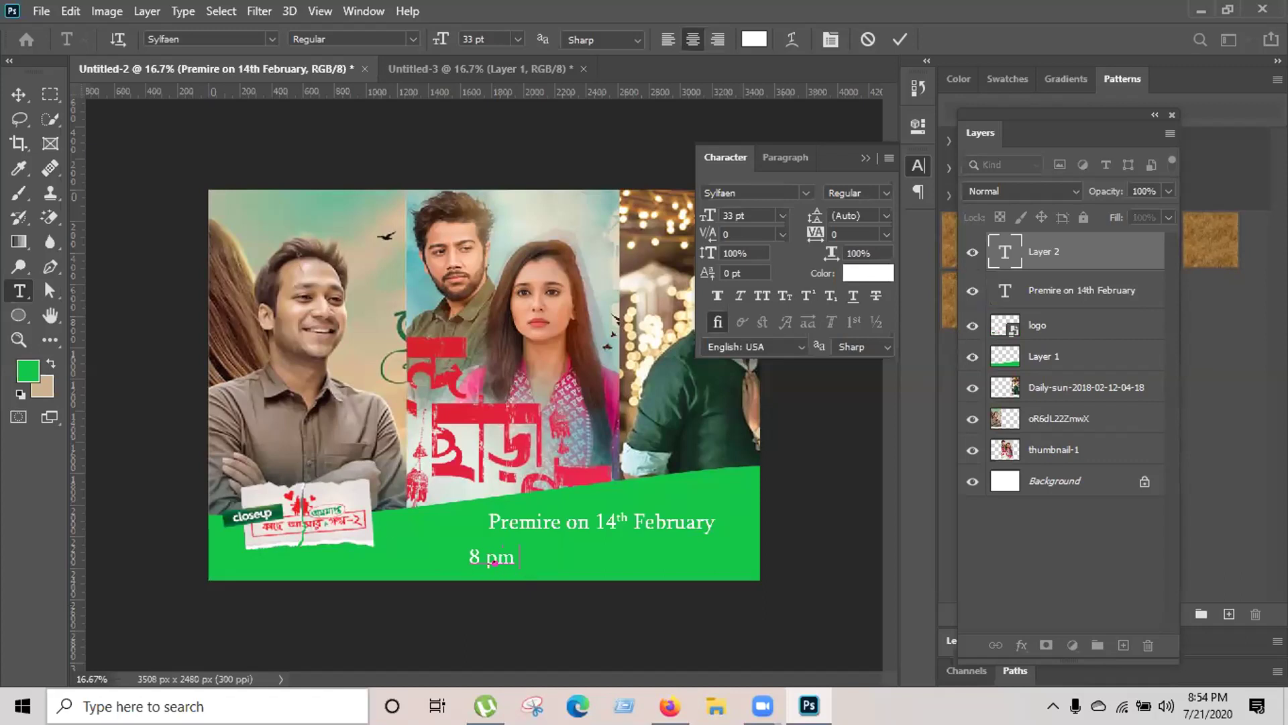
pyautogui.moveTo(485, 576); pyautogui.dragTo(581, 581)
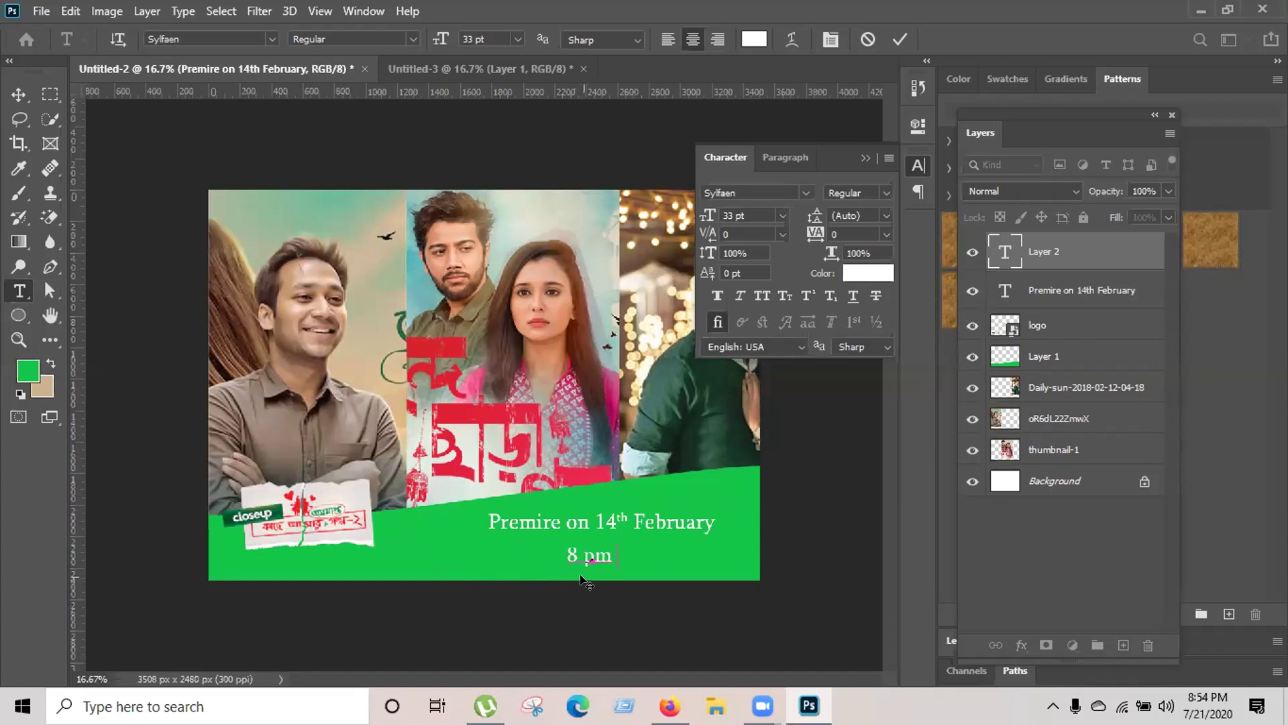
pyautogui.click(899, 39)
pyautogui.press('v')
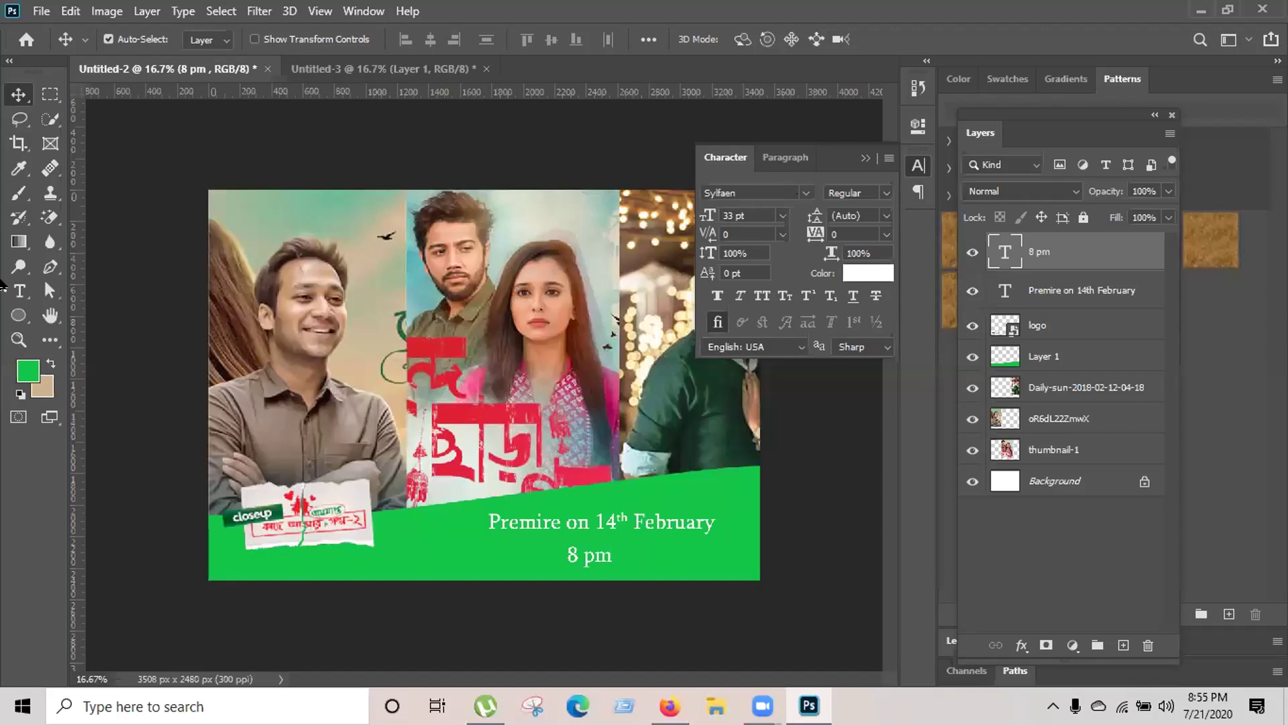
pyautogui.click(18, 288)
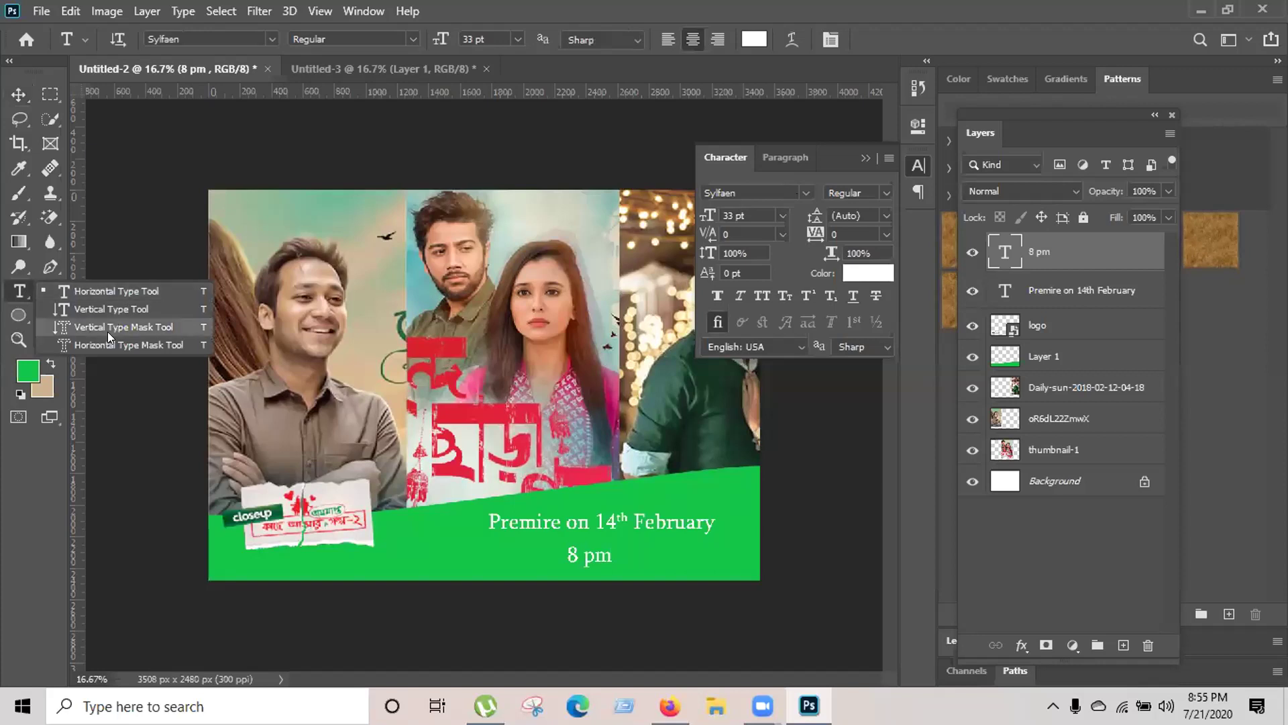
pyautogui.click(91, 290)
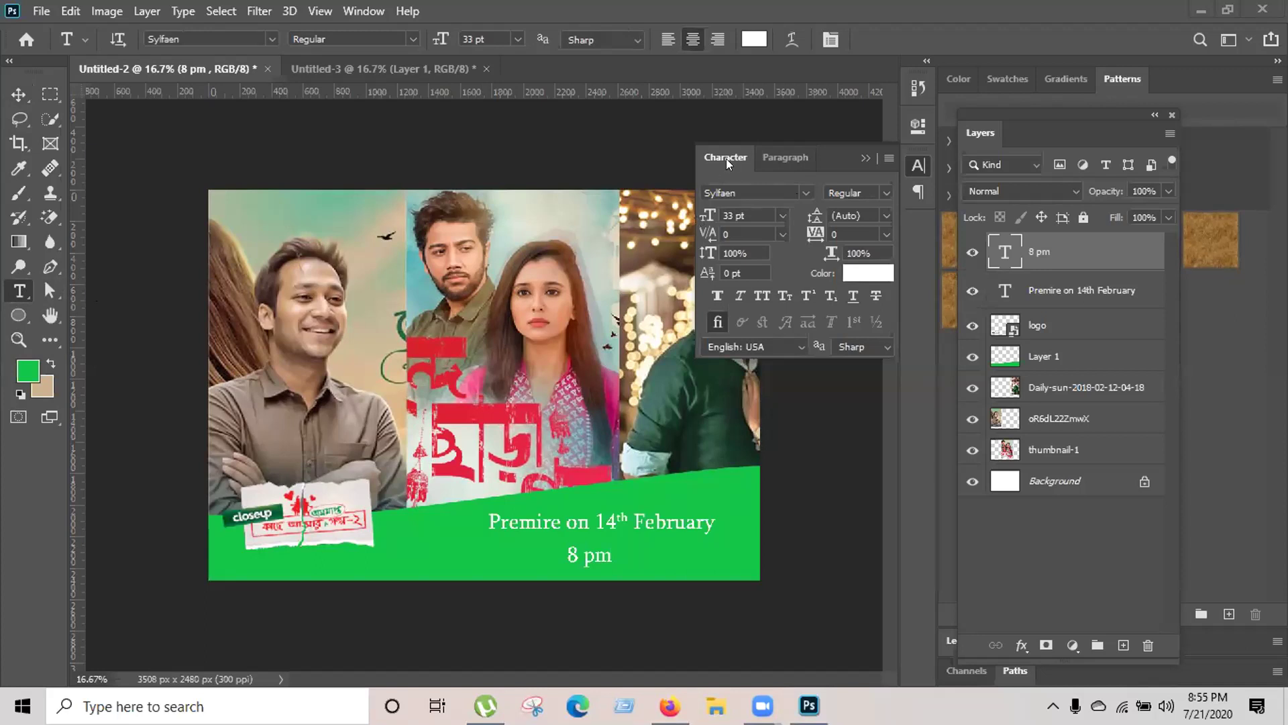
pyautogui.click(786, 157)
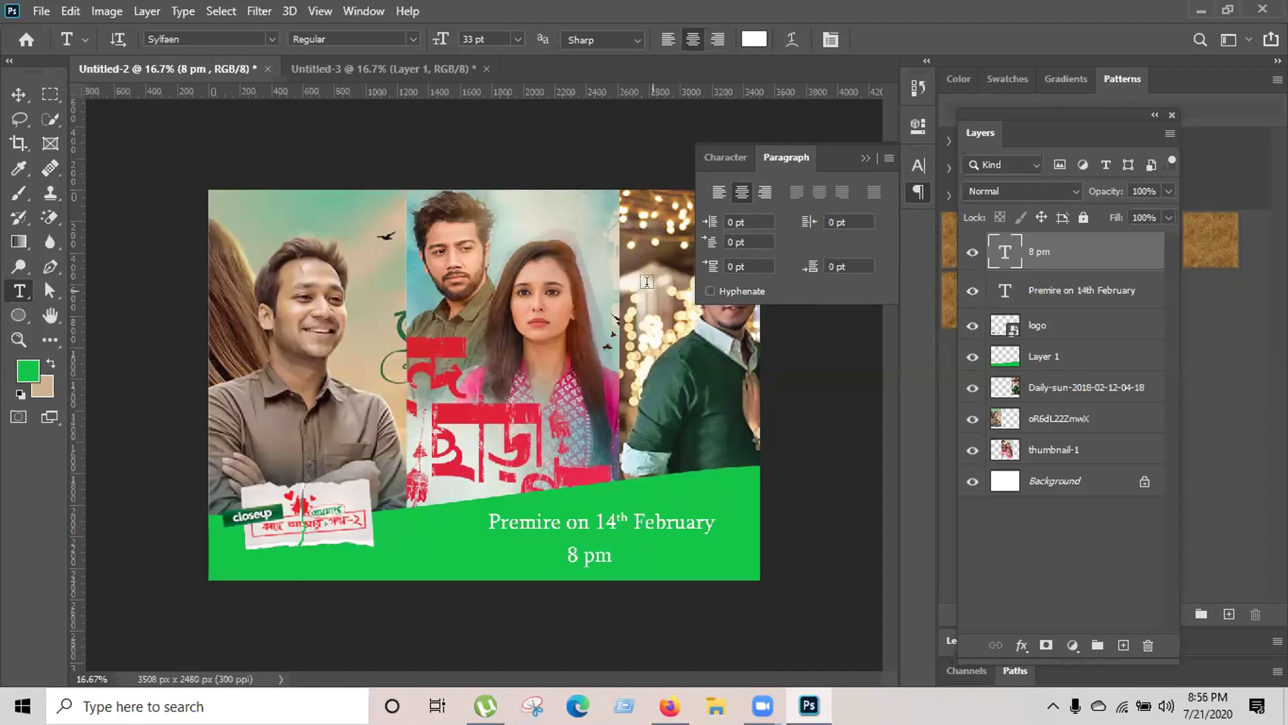
pyautogui.click(866, 158)
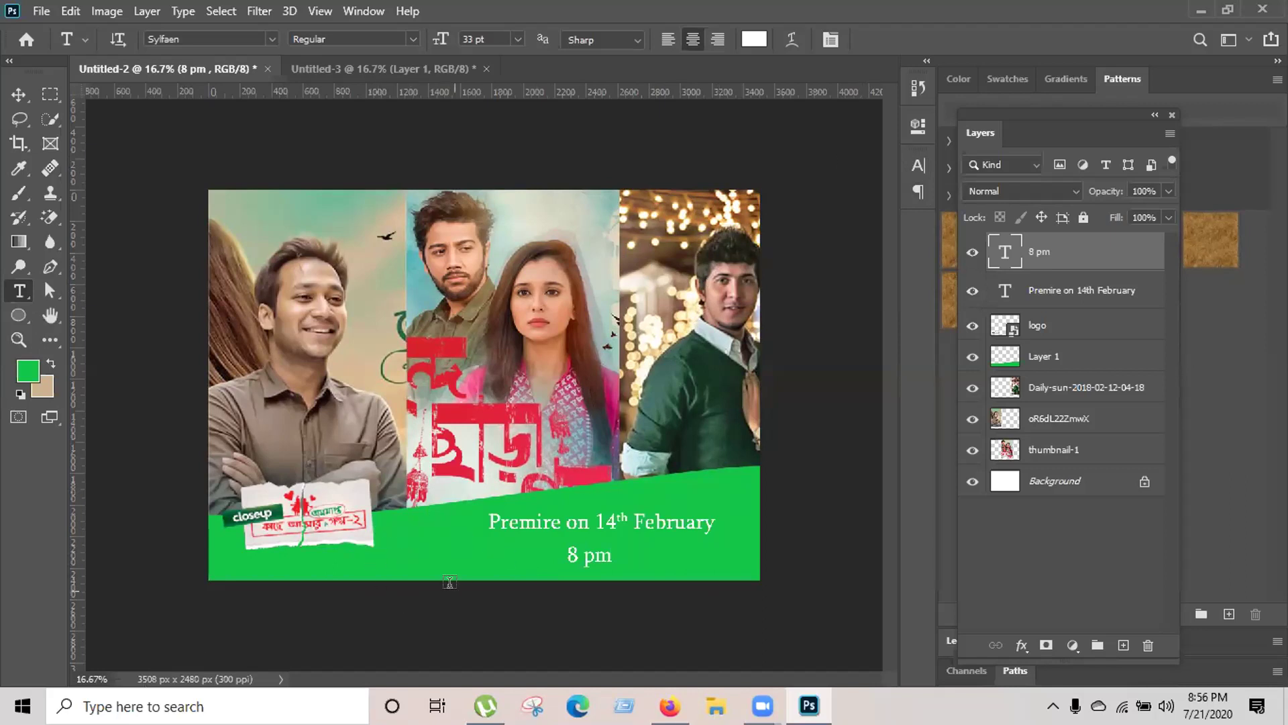
# Move the logo up to the top of the first photo and back onto the left end of the green band
pyautogui.click(18, 94)
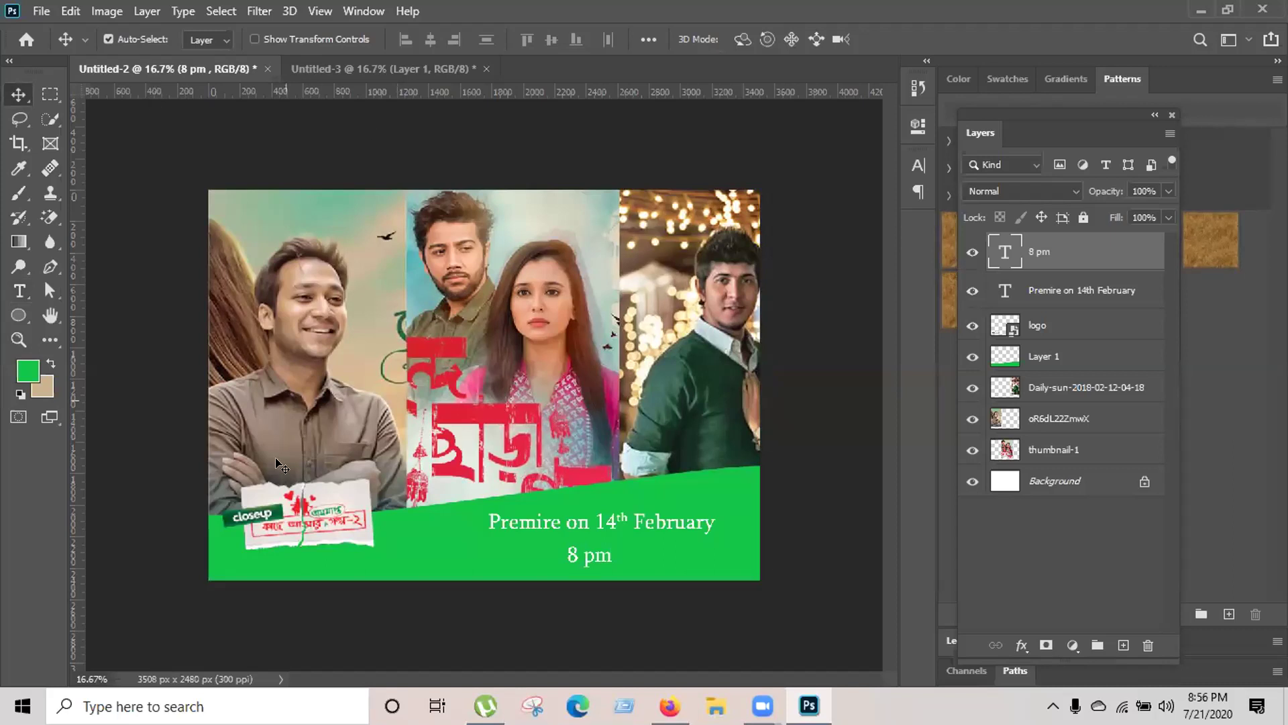
pyautogui.moveTo(298, 509); pyautogui.dragTo(289, 220)
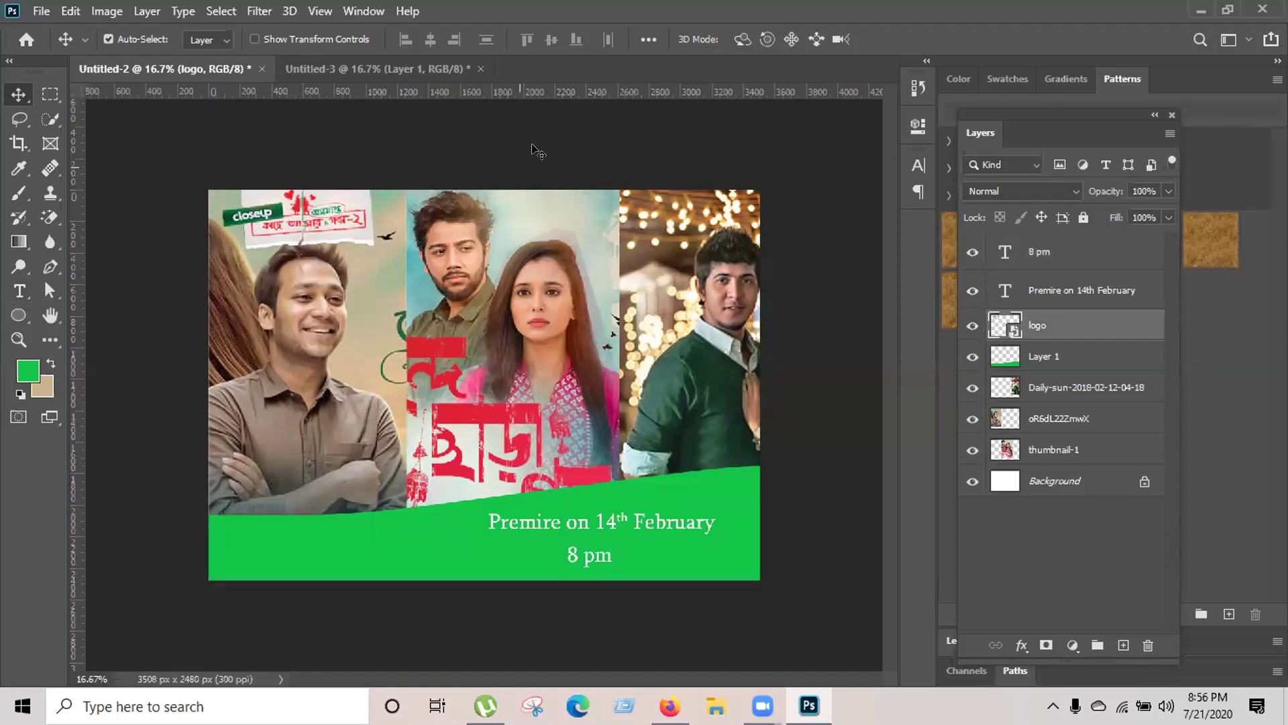
pyautogui.moveTo(343, 214); pyautogui.dragTo(310, 521)
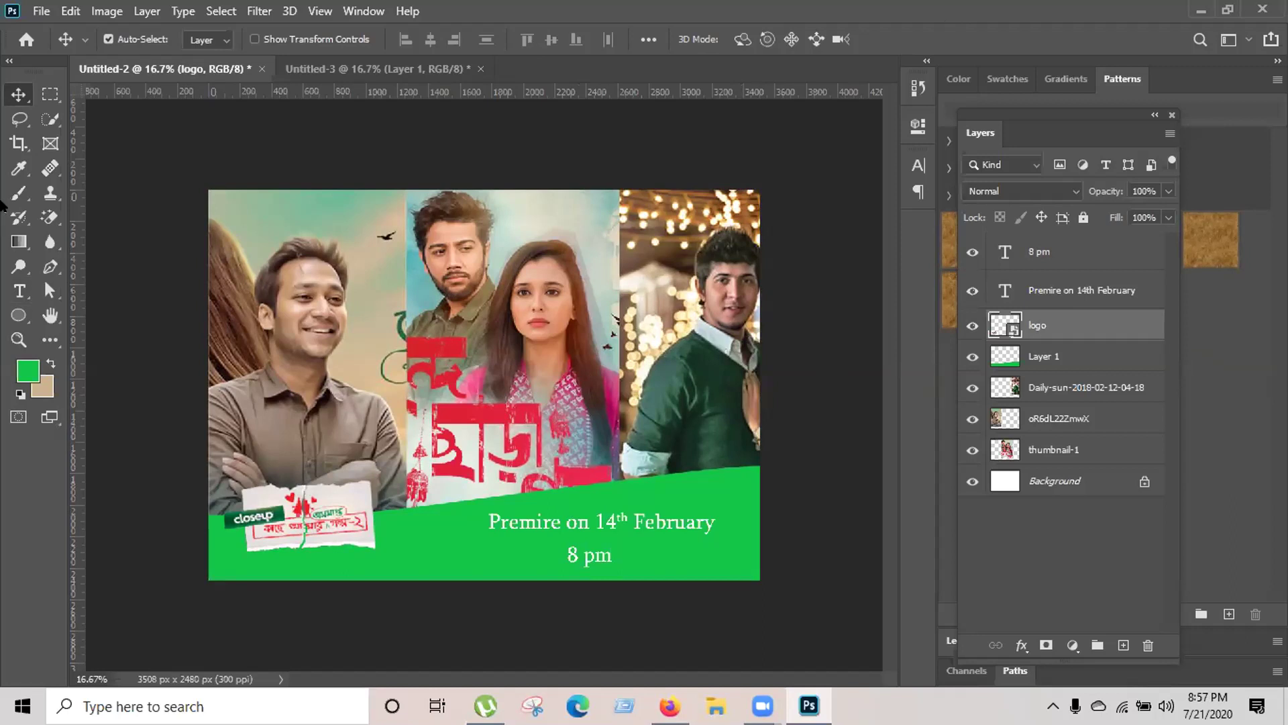
# Add a placeholder text line reading Lorem Ipsum on the green band, between the logo and the 8 pm line
pyautogui.click(19, 291)
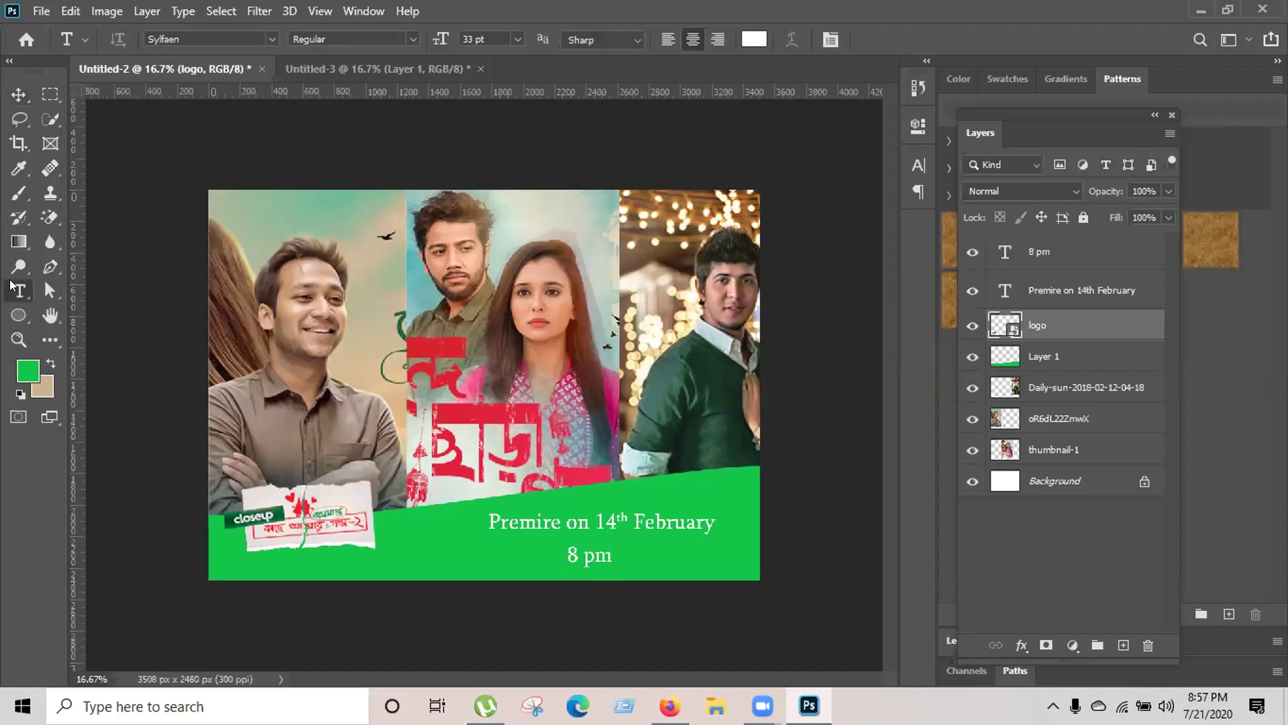
pyautogui.click(407, 537)
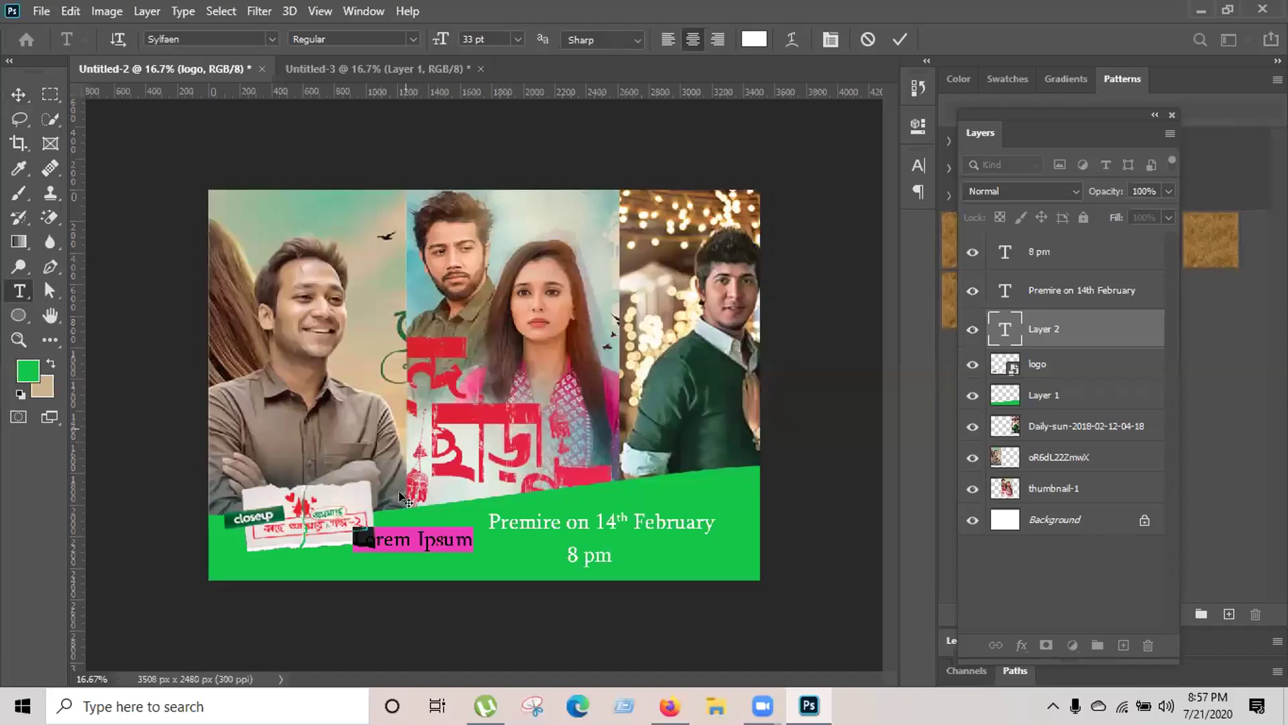
pyautogui.moveTo(443, 563); pyautogui.dragTo(414, 416)
pyautogui.moveTo(305, 399); pyautogui.dragTo(270, 590)
pyautogui.moveTo(411, 507); pyautogui.dragTo(435, 489)
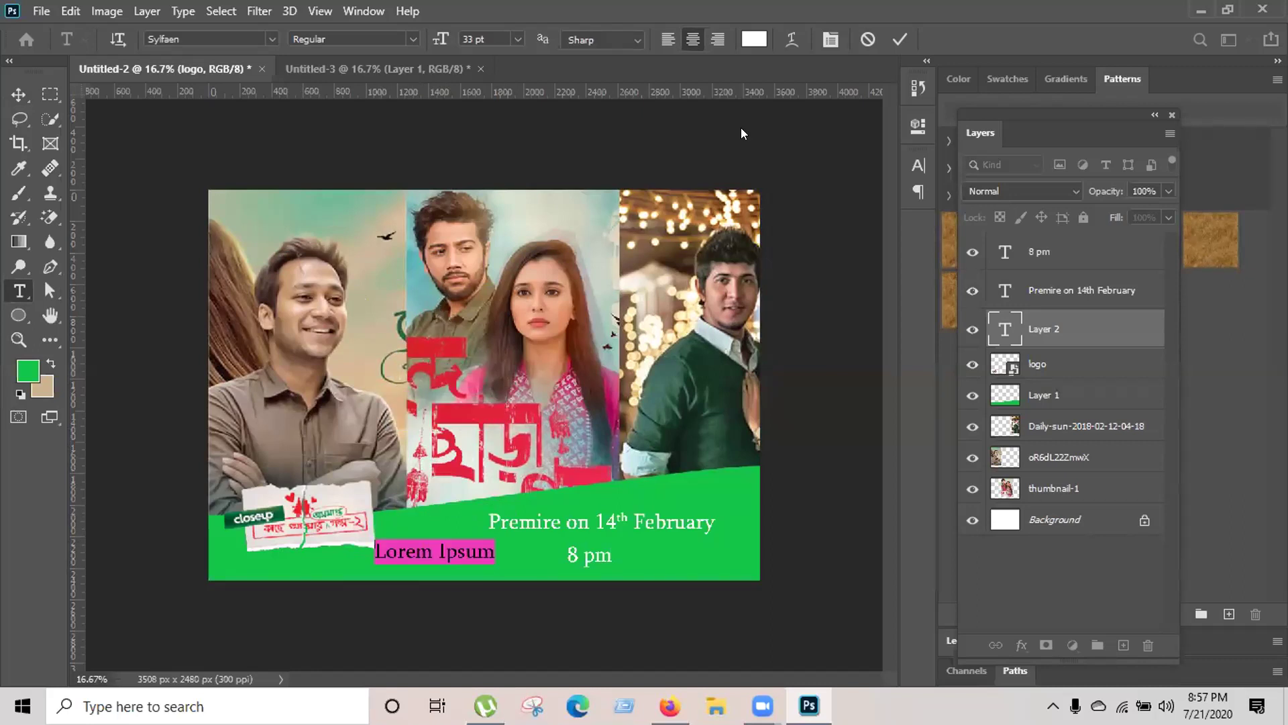
pyautogui.click(899, 40)
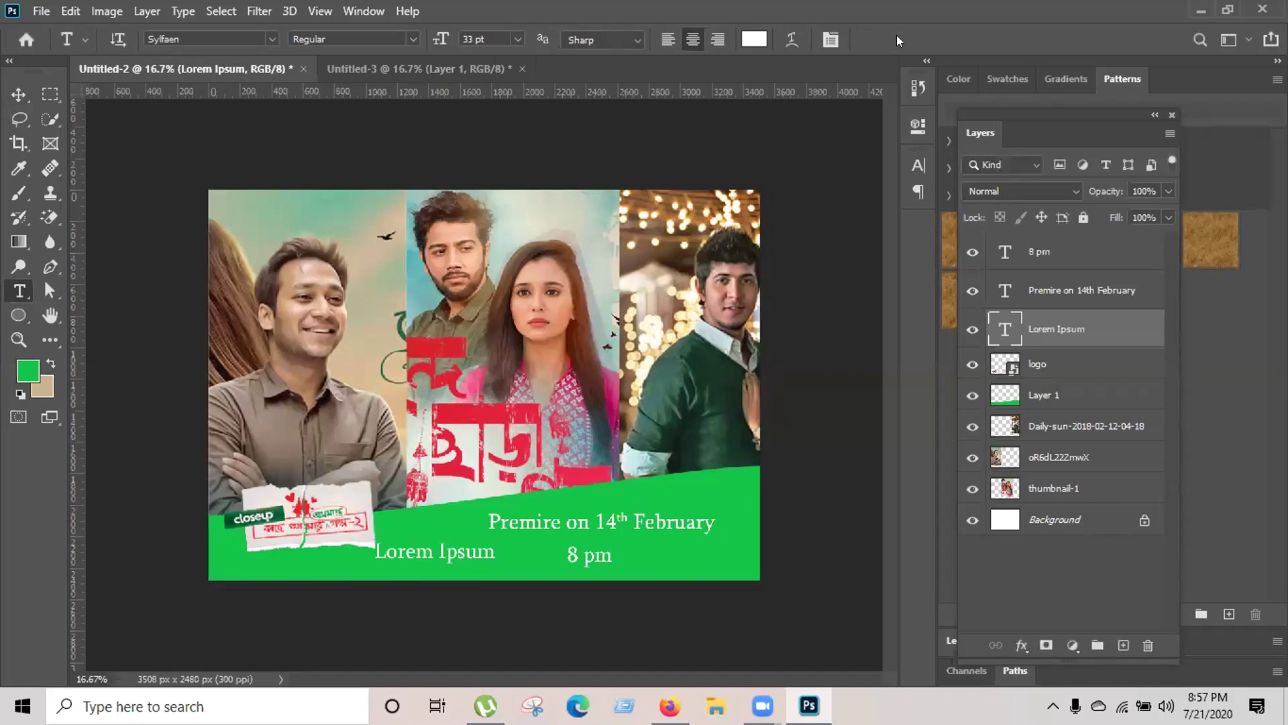
# Place another Lorem Ipsum placeholder over the photos and delete both placeholder text layers
pyautogui.click(394, 414)
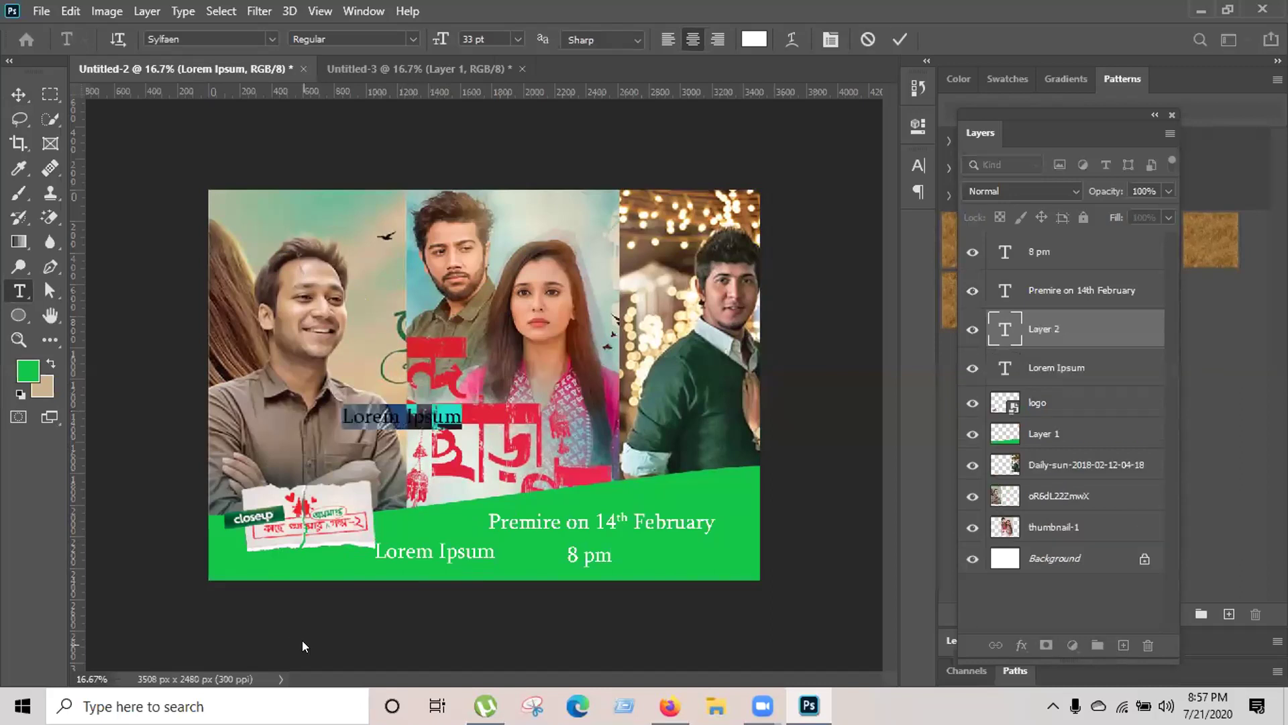
pyautogui.click(893, 38)
pyautogui.press('Delete')
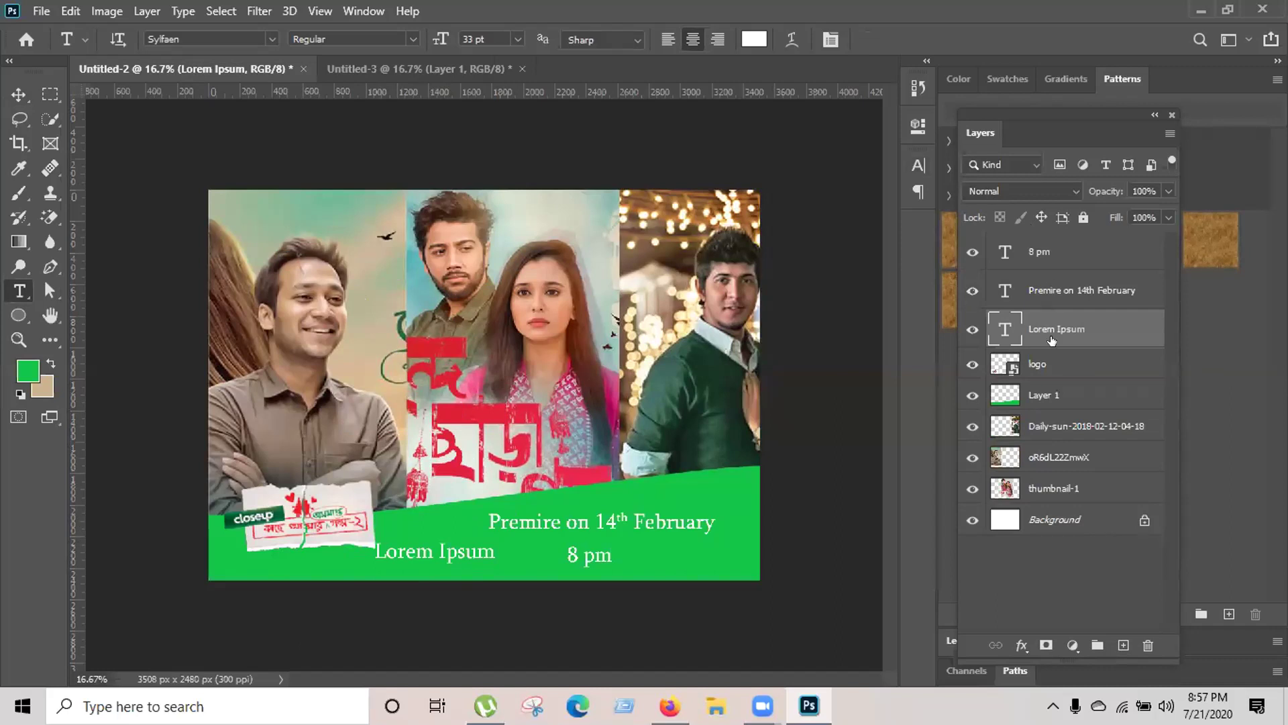
pyautogui.press('Delete')
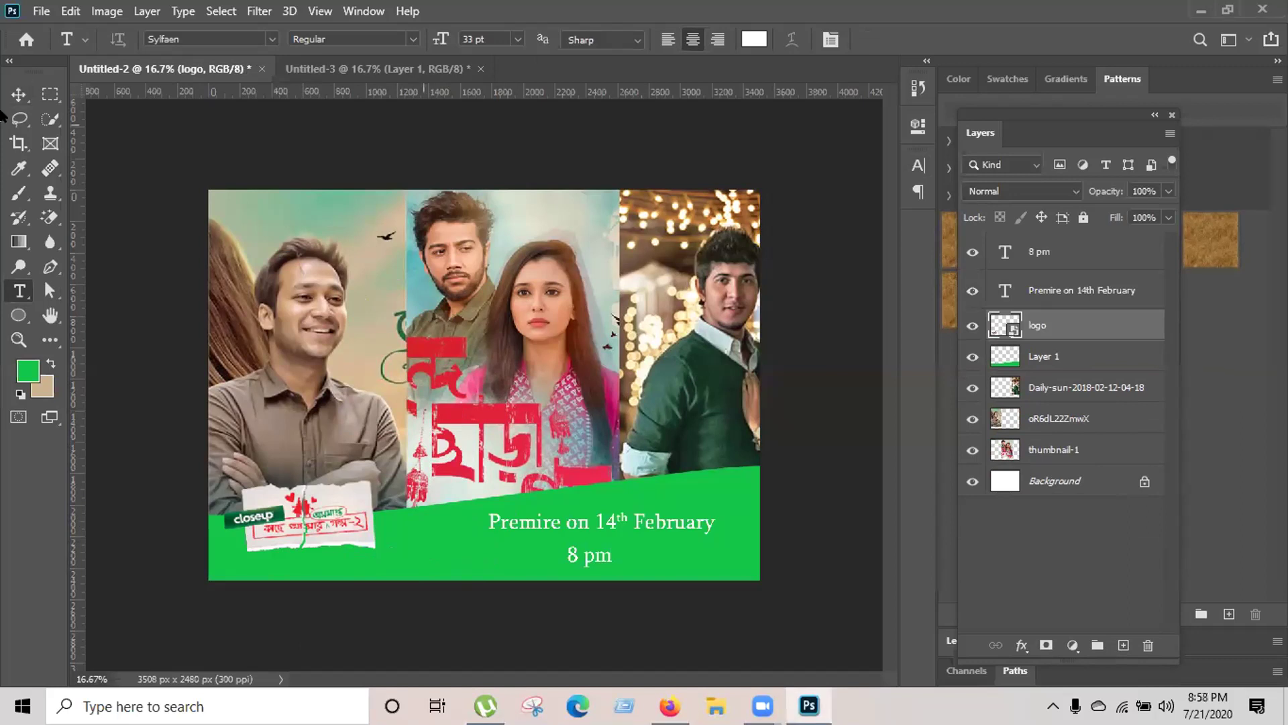
# Switch to the Move tool and select the green band layer together with the logo layer
pyautogui.click(19, 95)
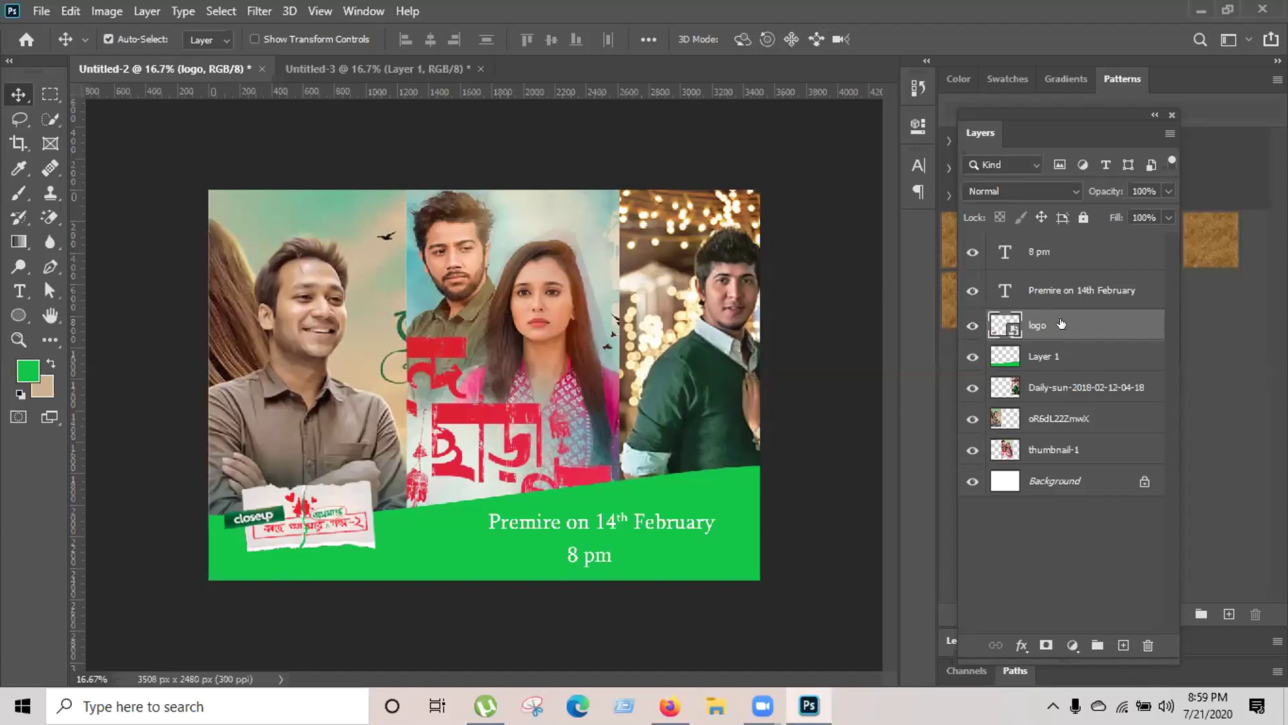
pyautogui.press('ctrl')
pyautogui.press('ctrl')
pyautogui.press('ctrl')
pyautogui.click(1034, 356)
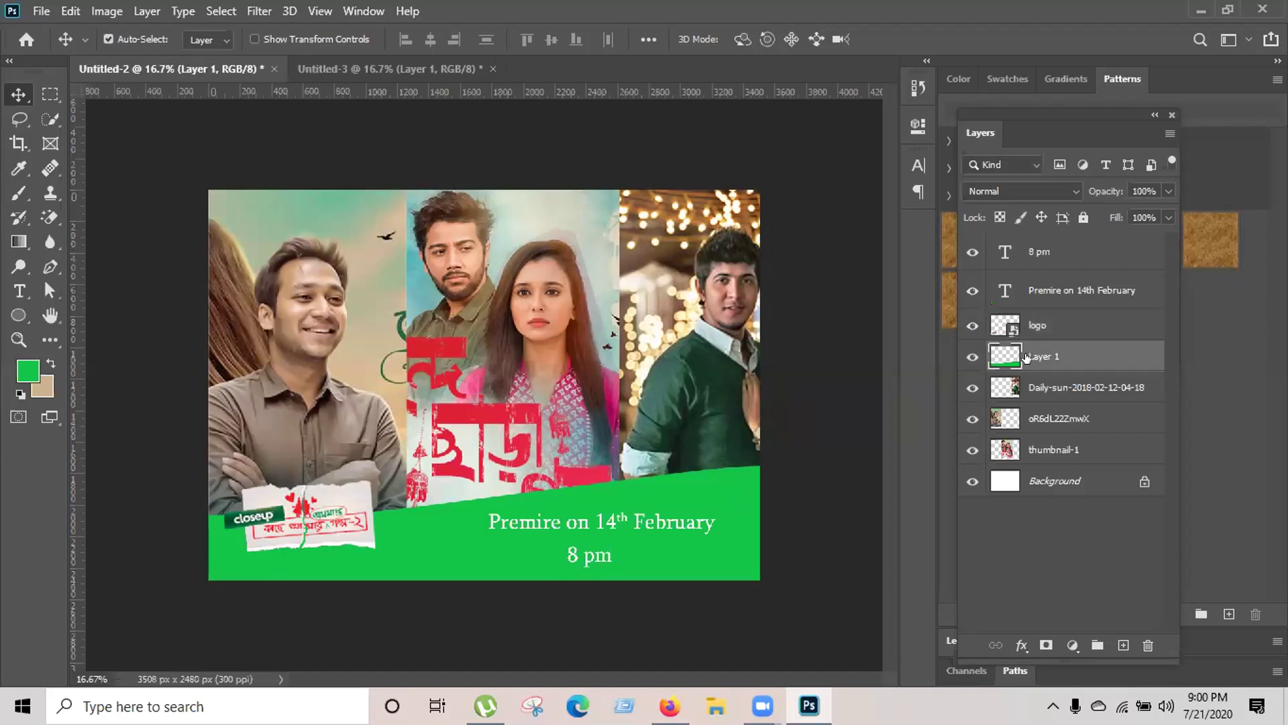
pyautogui.press('ctrl')
pyautogui.keyDown('ctrl'); pyautogui.click(1036, 327); pyautogui.keyUp('ctrl')
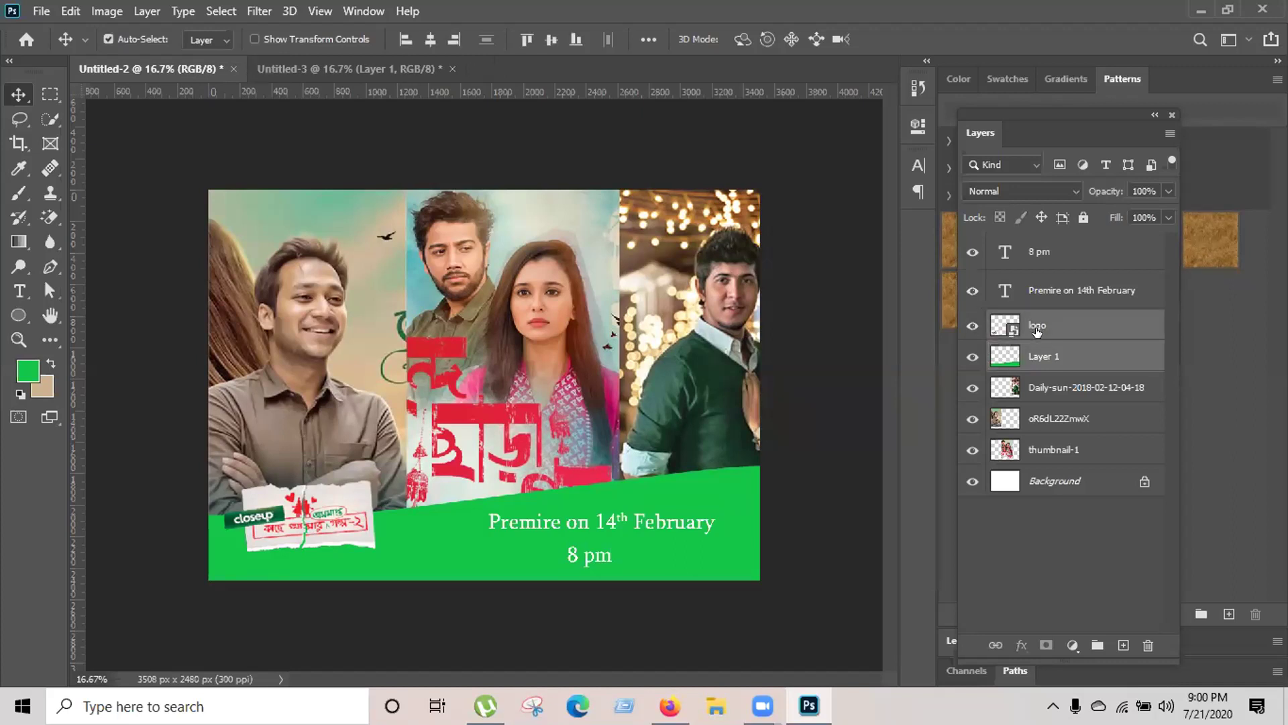
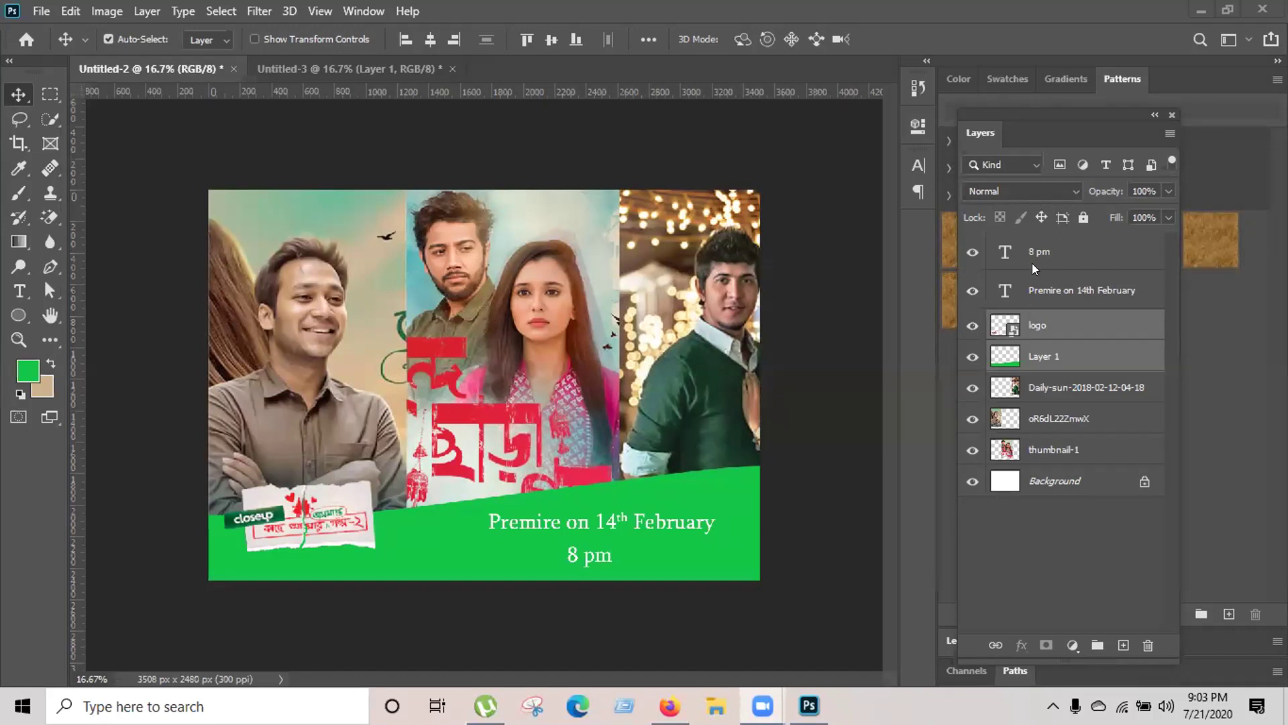
# Above the 8 pm layer, place a Lorem Ipsum placeholder over the photos and try font sizes of 6, 72 and 24 pt
pyautogui.click(1076, 251)
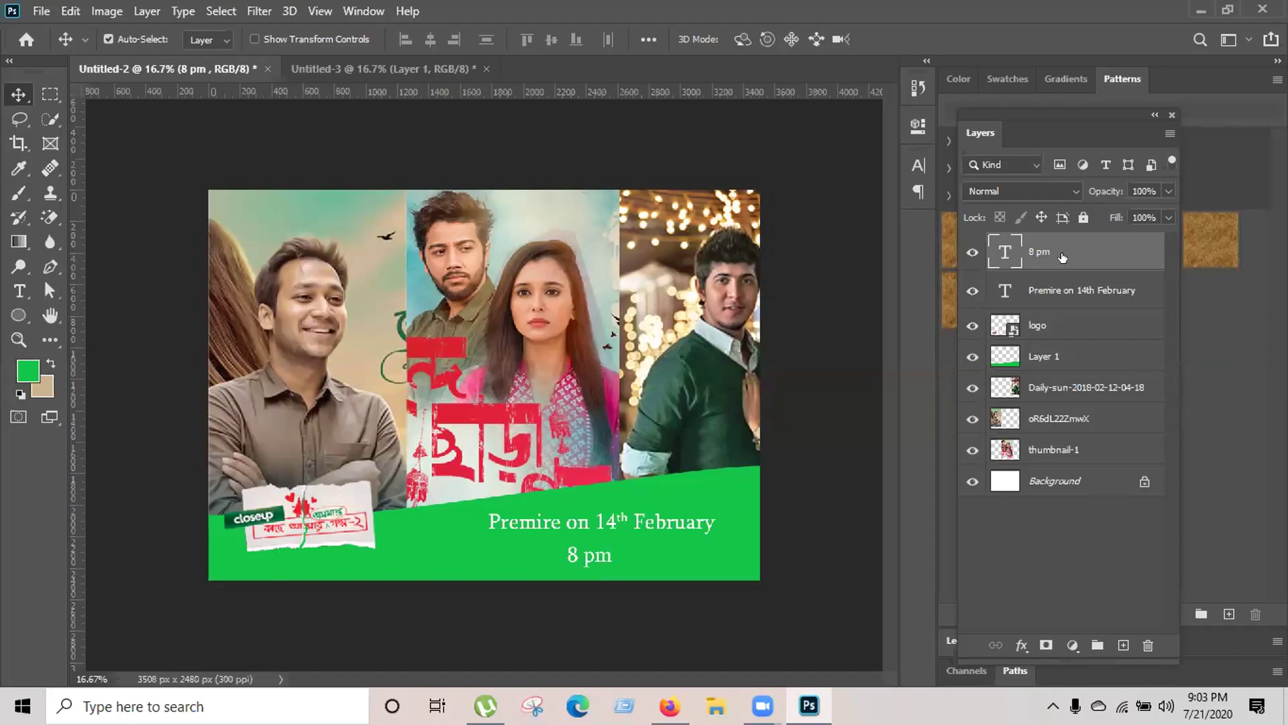
pyautogui.click(1116, 416)
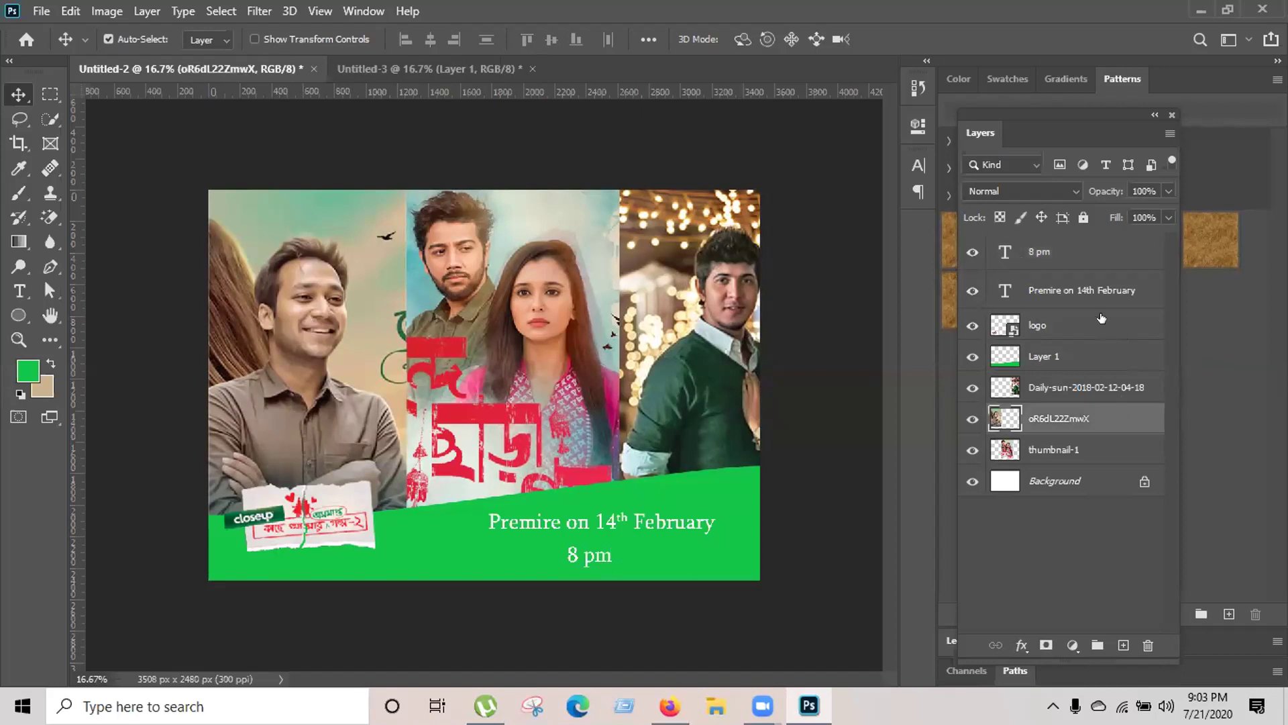
pyautogui.click(1101, 254)
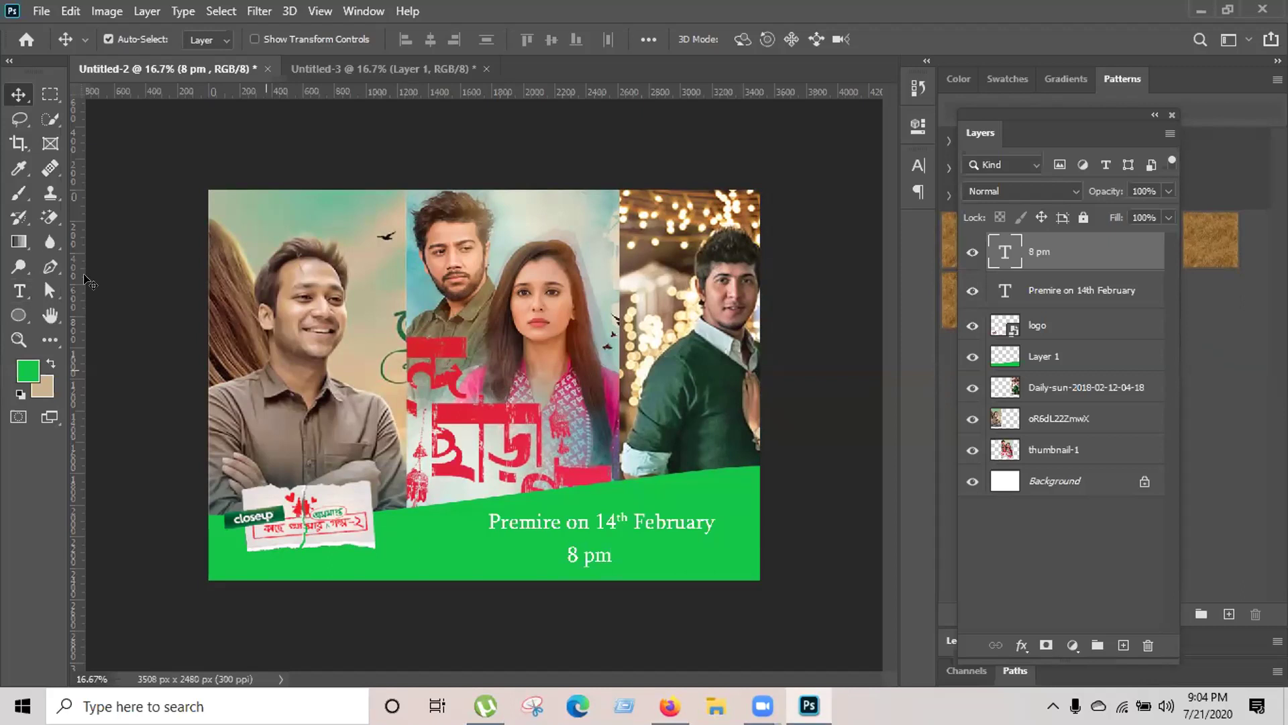
pyautogui.click(18, 291)
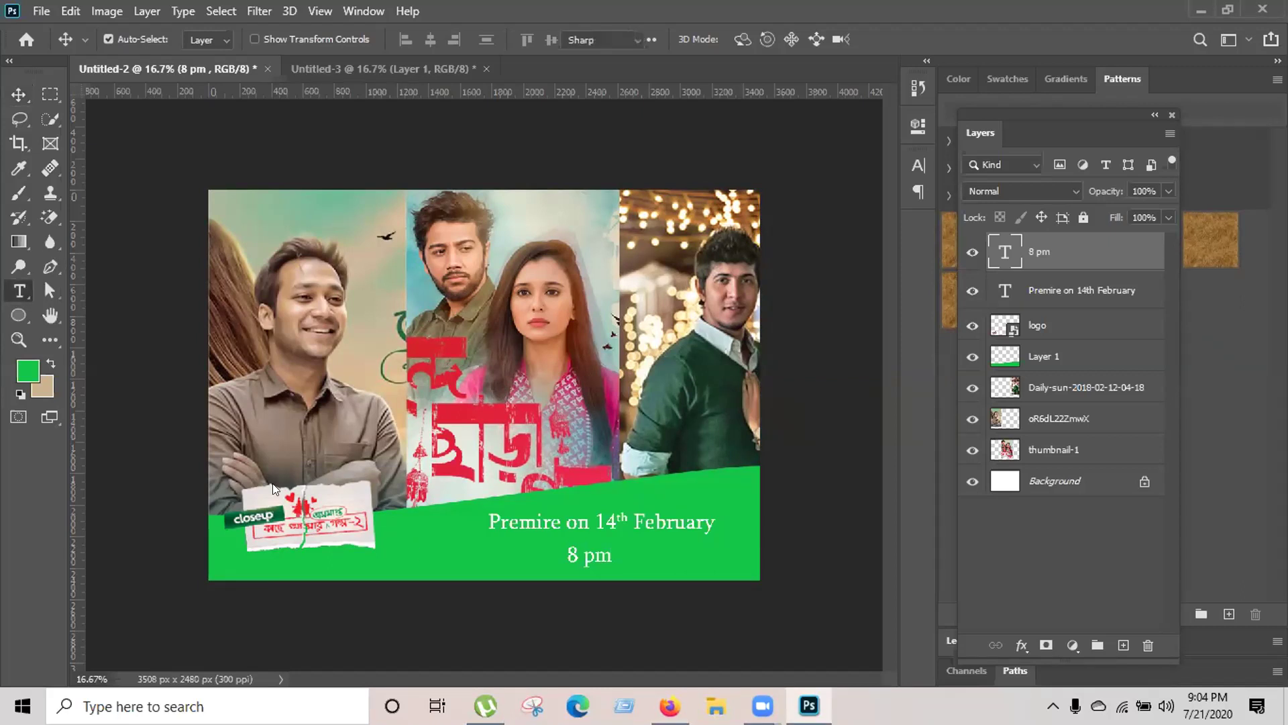
pyautogui.click(425, 403)
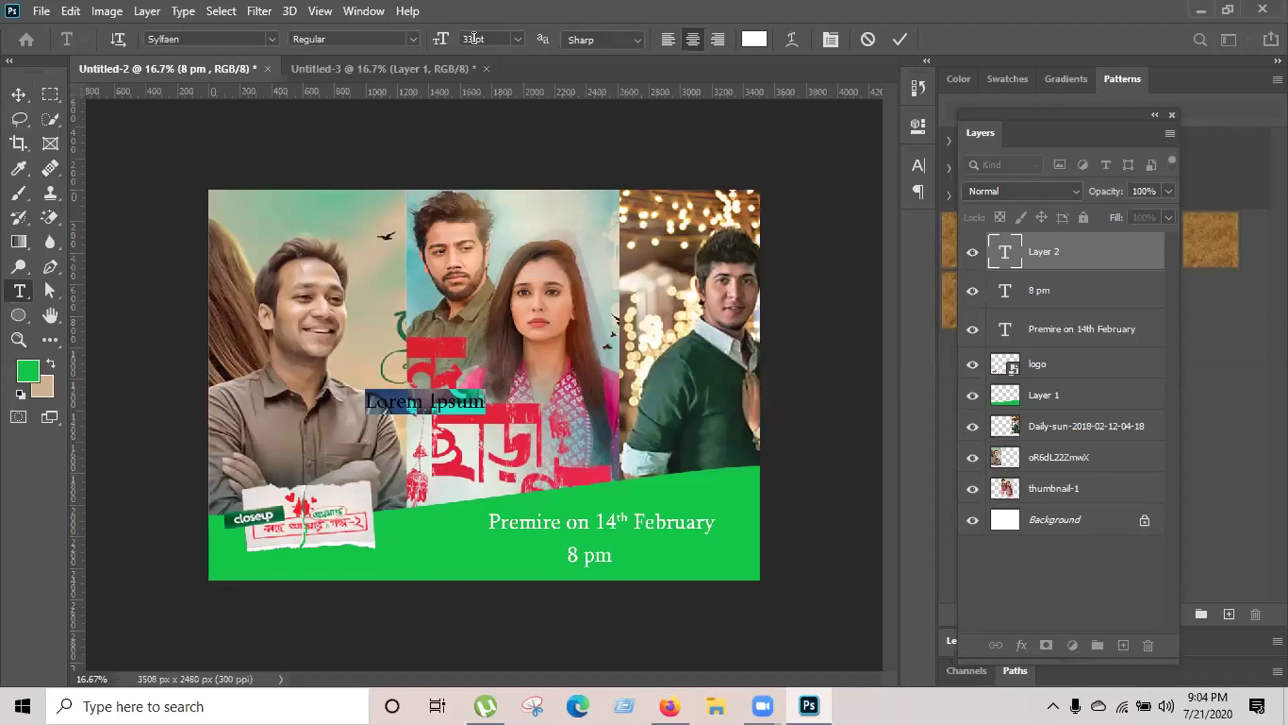
pyautogui.click(518, 39)
pyautogui.click(499, 82)
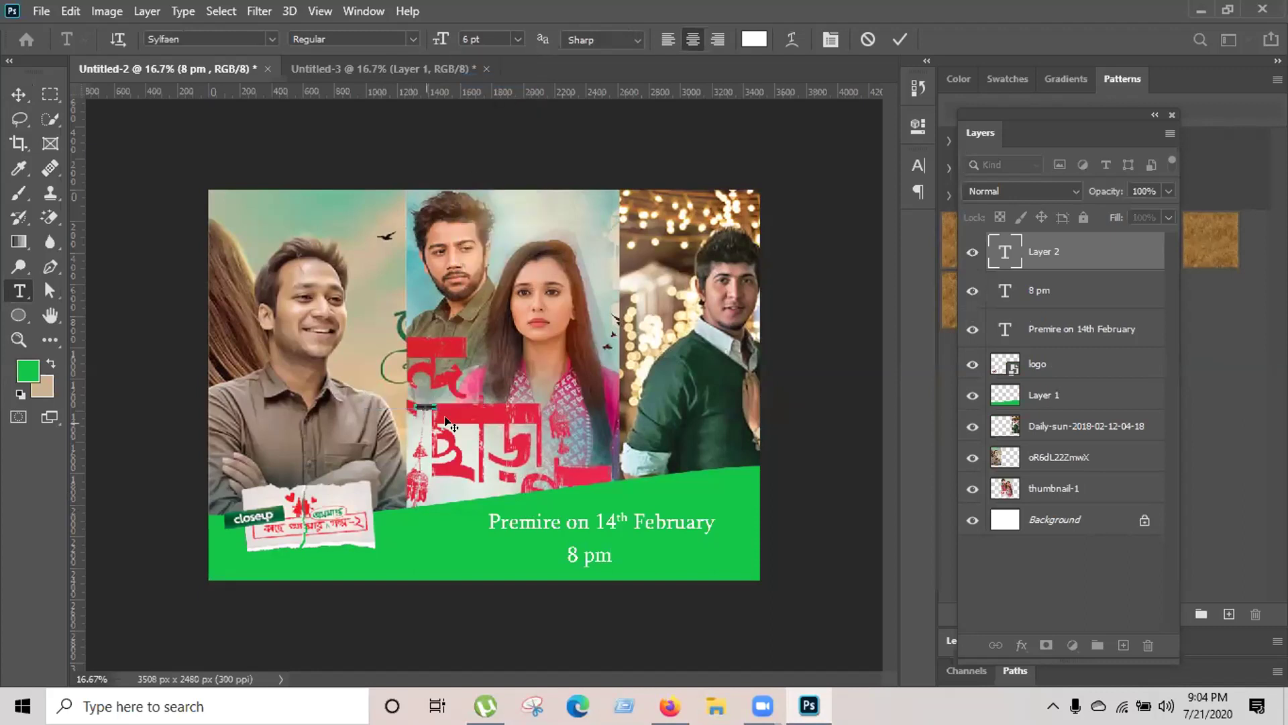
pyautogui.click(518, 37)
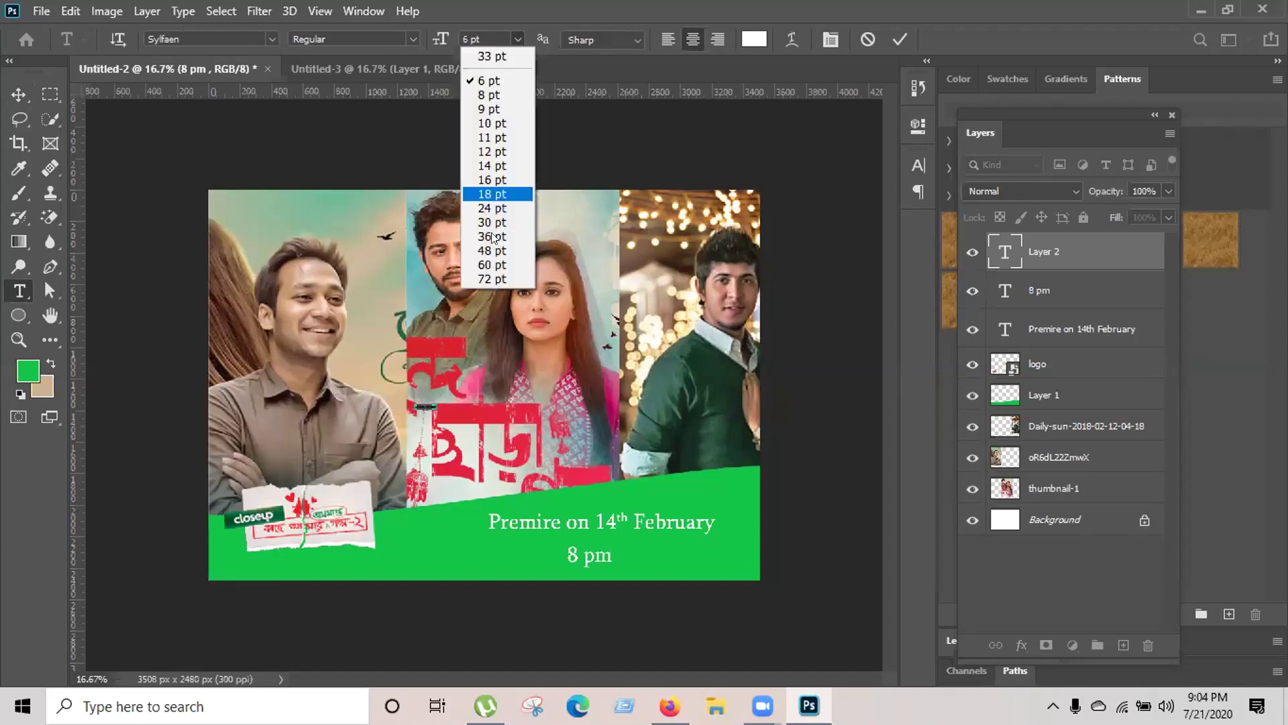
pyautogui.click(486, 278)
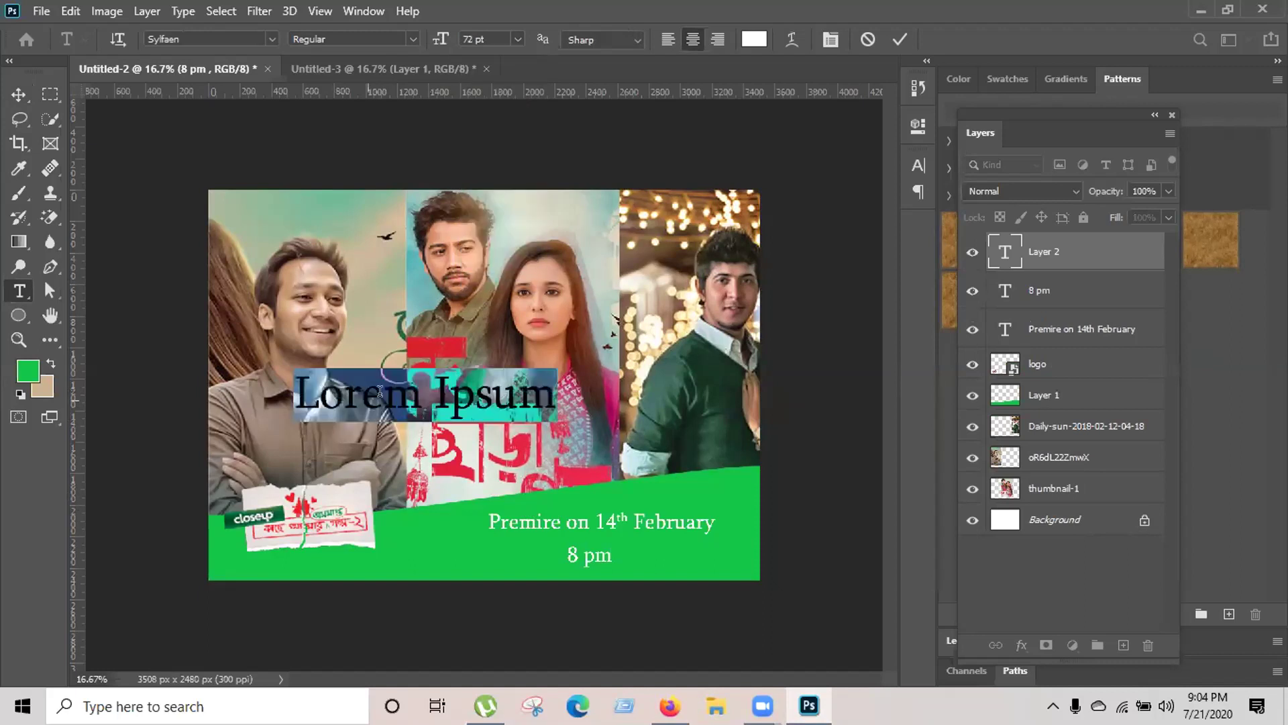
pyautogui.click(517, 40)
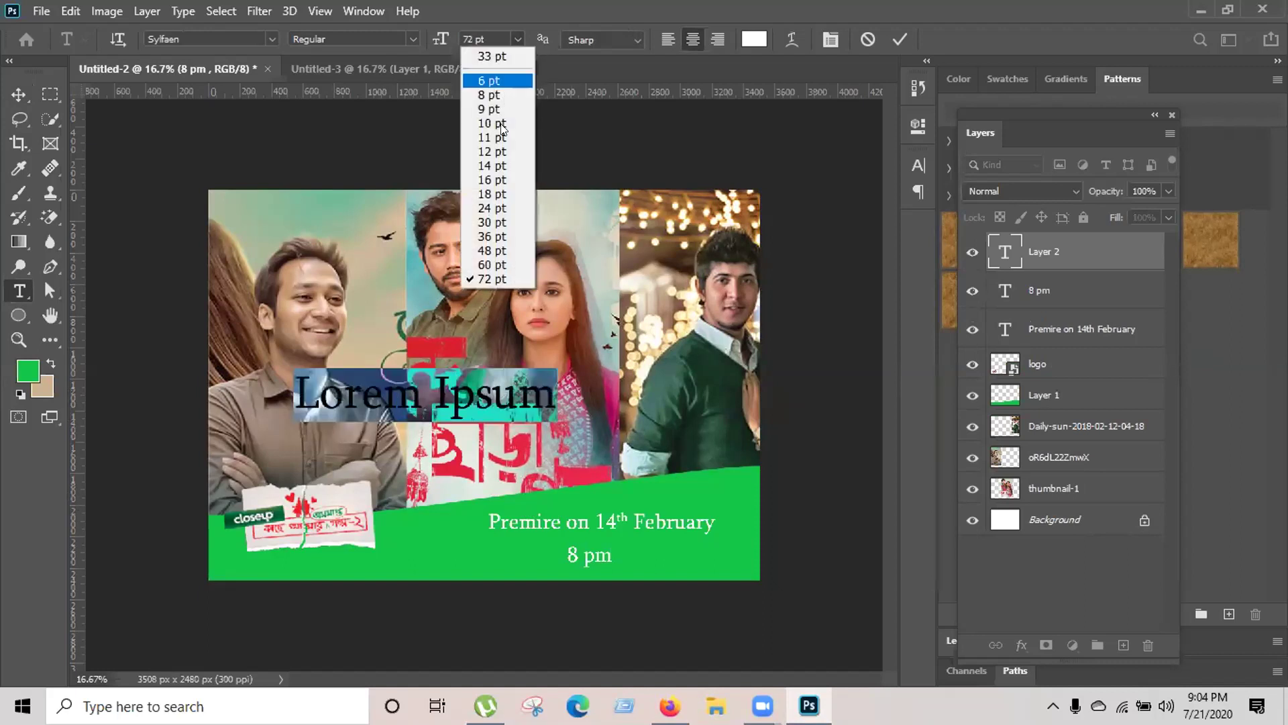
pyautogui.click(497, 207)
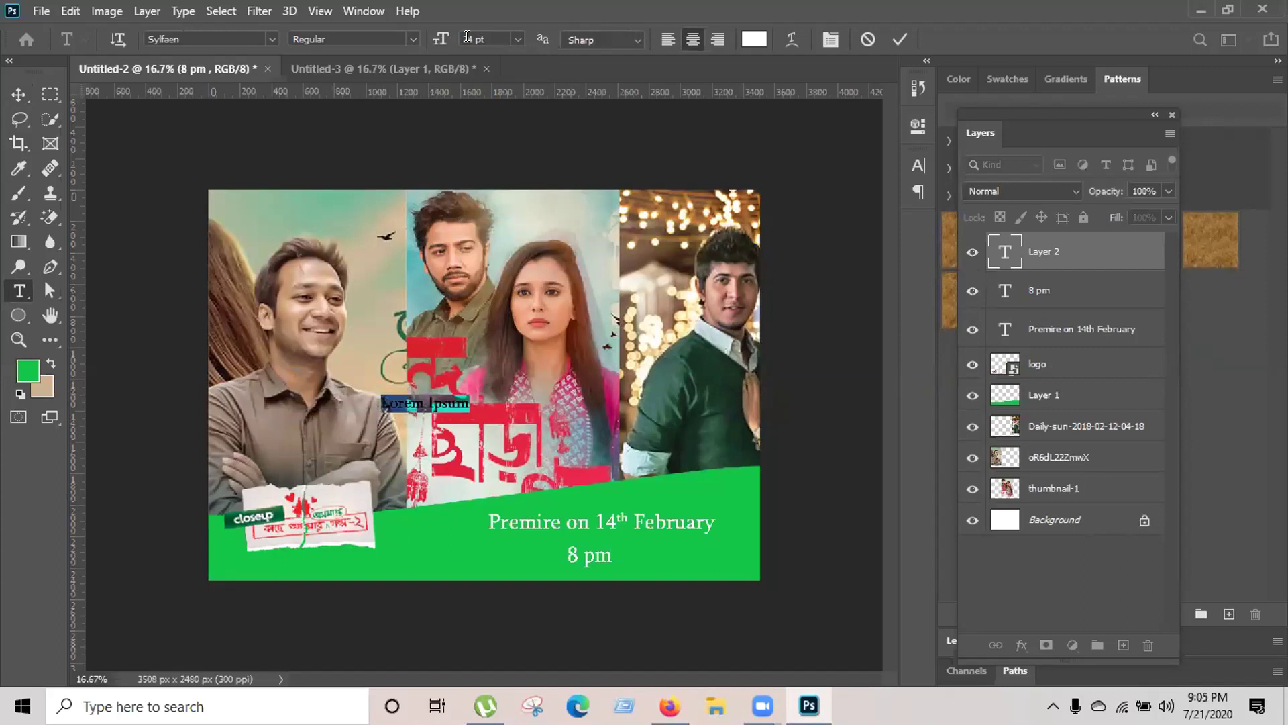
# Set the Lorem Ipsum placeholder to 48 pt, commit it and delete its text layer
pyautogui.doubleClick(467, 38)
pyautogui.click(518, 39)
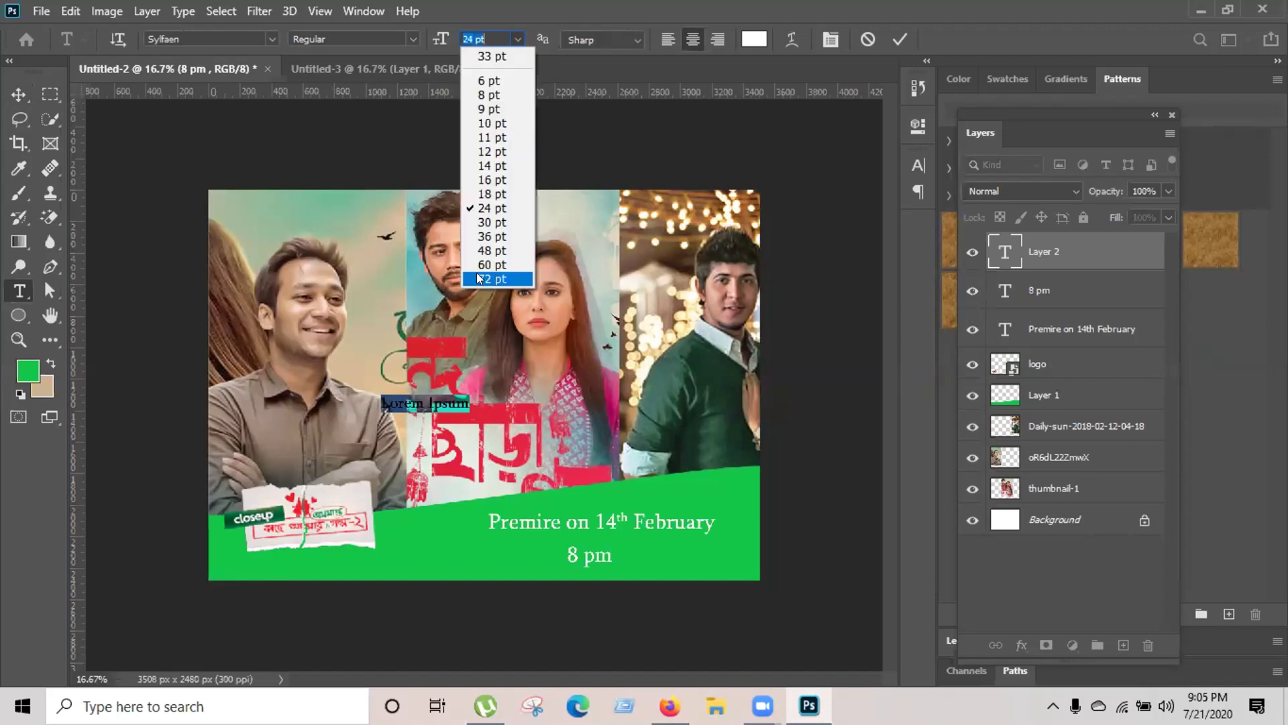
pyautogui.click(489, 245)
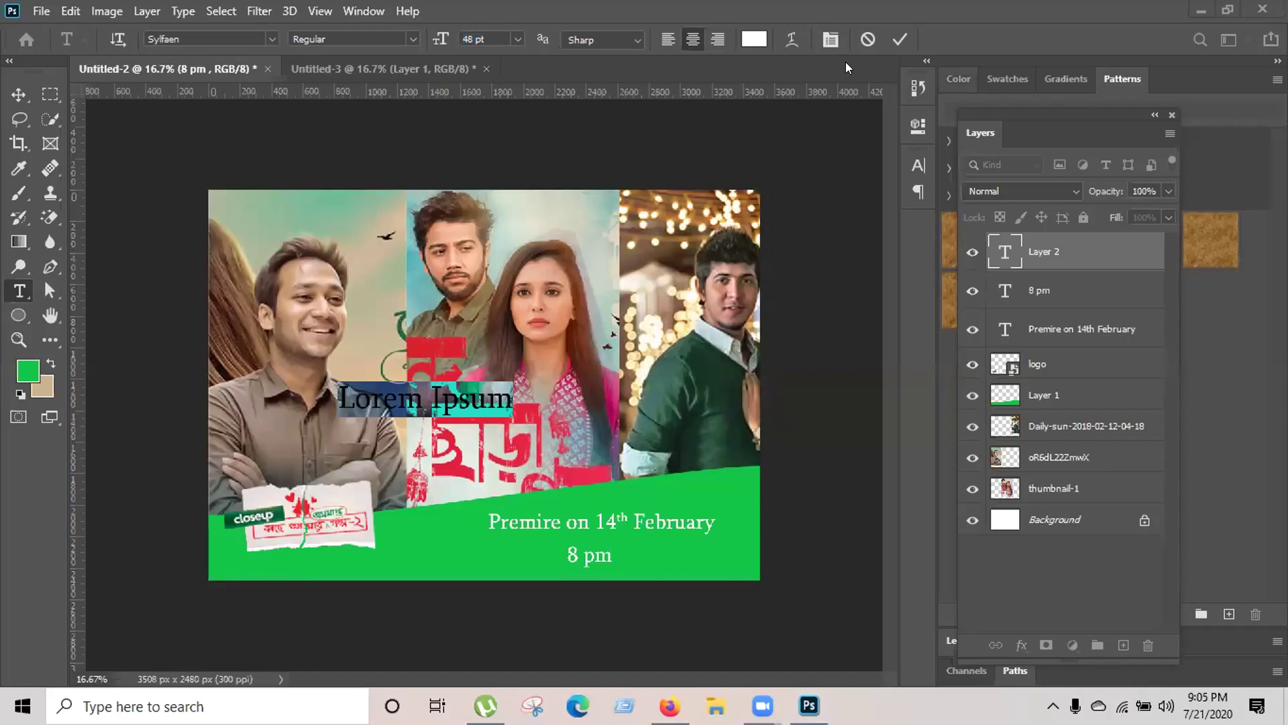
pyautogui.click(898, 39)
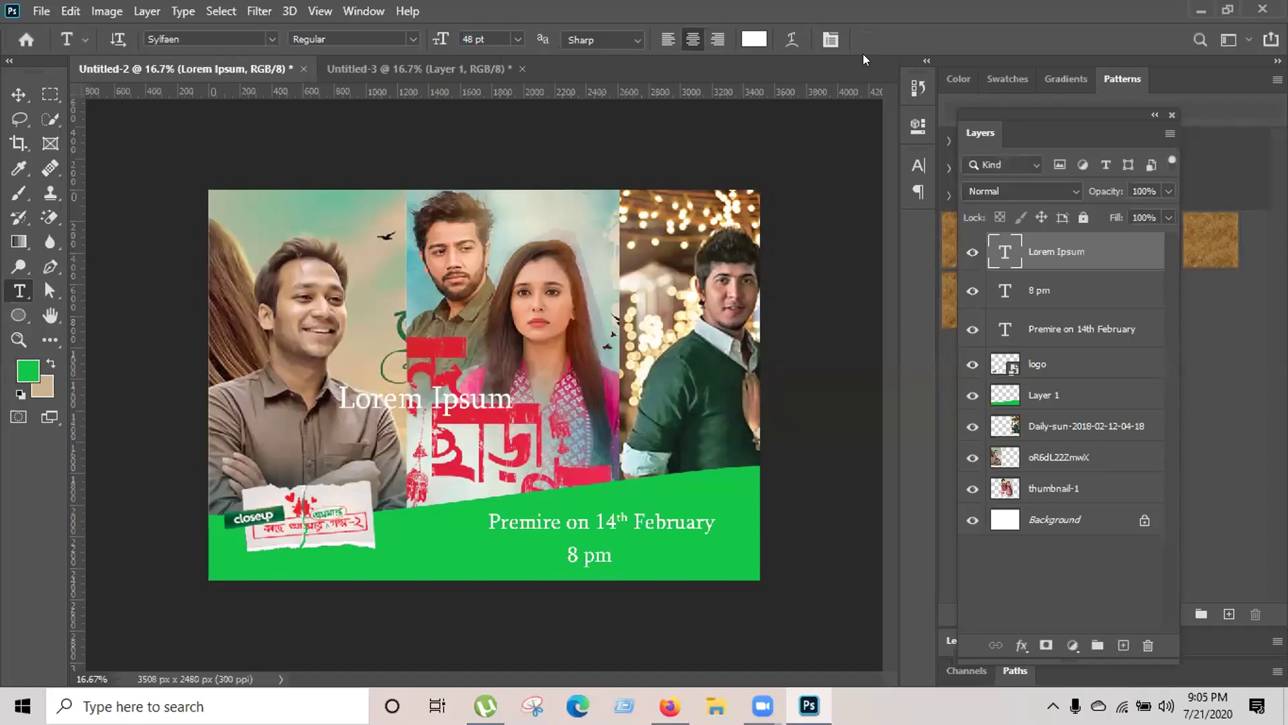
pyautogui.press('Delete')
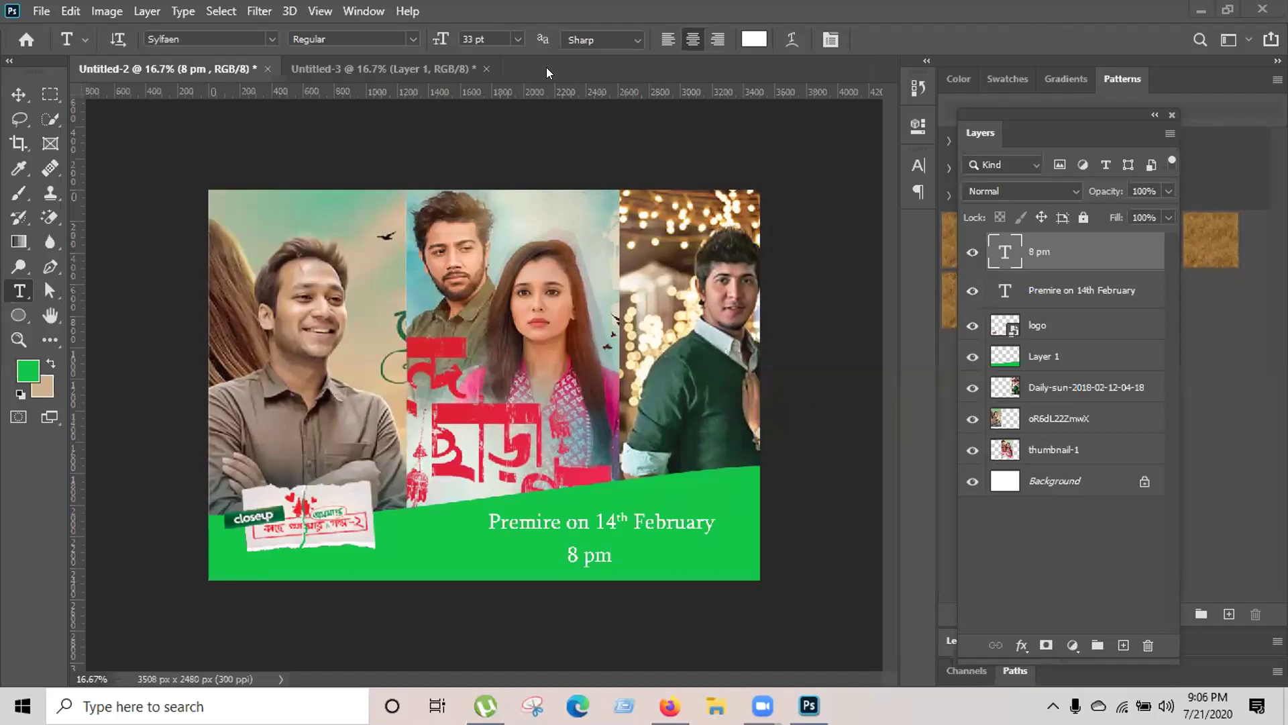
# Switch to Firefox and search Facebook for the Graphic Design Online Class (ITV) group and open it
pyautogui.click(1201, 10)
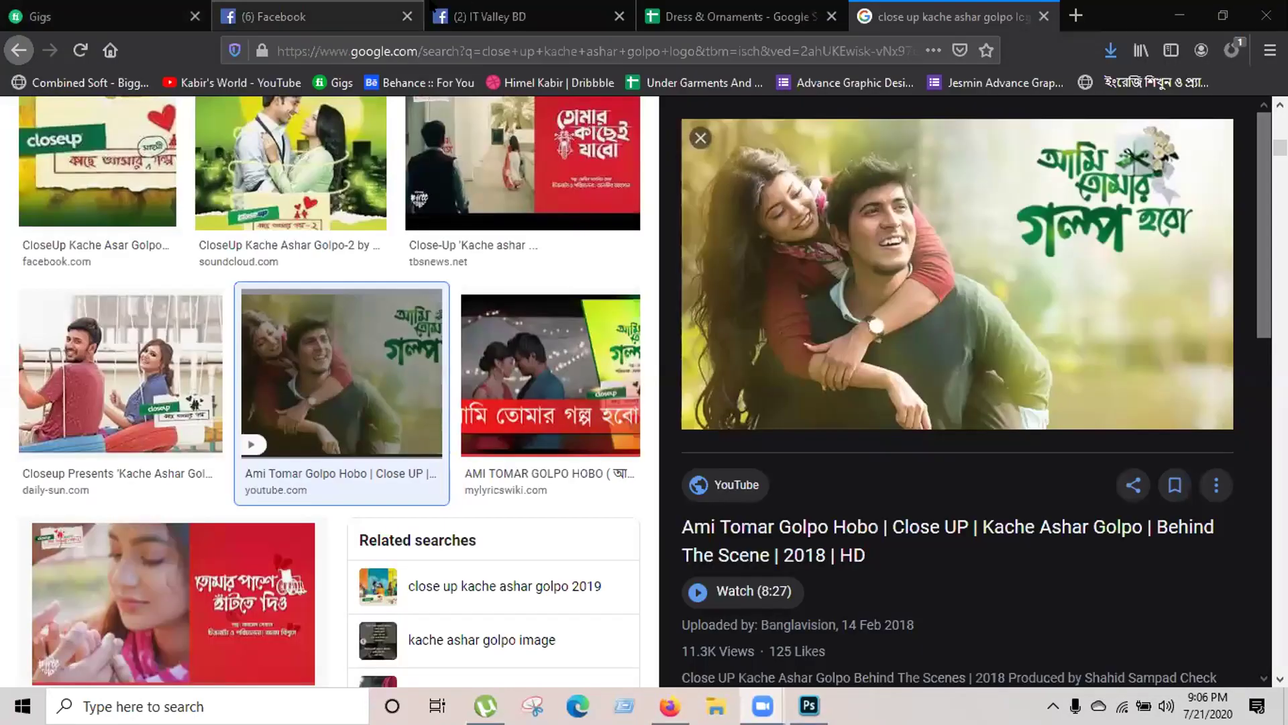
pyautogui.click(421, 15)
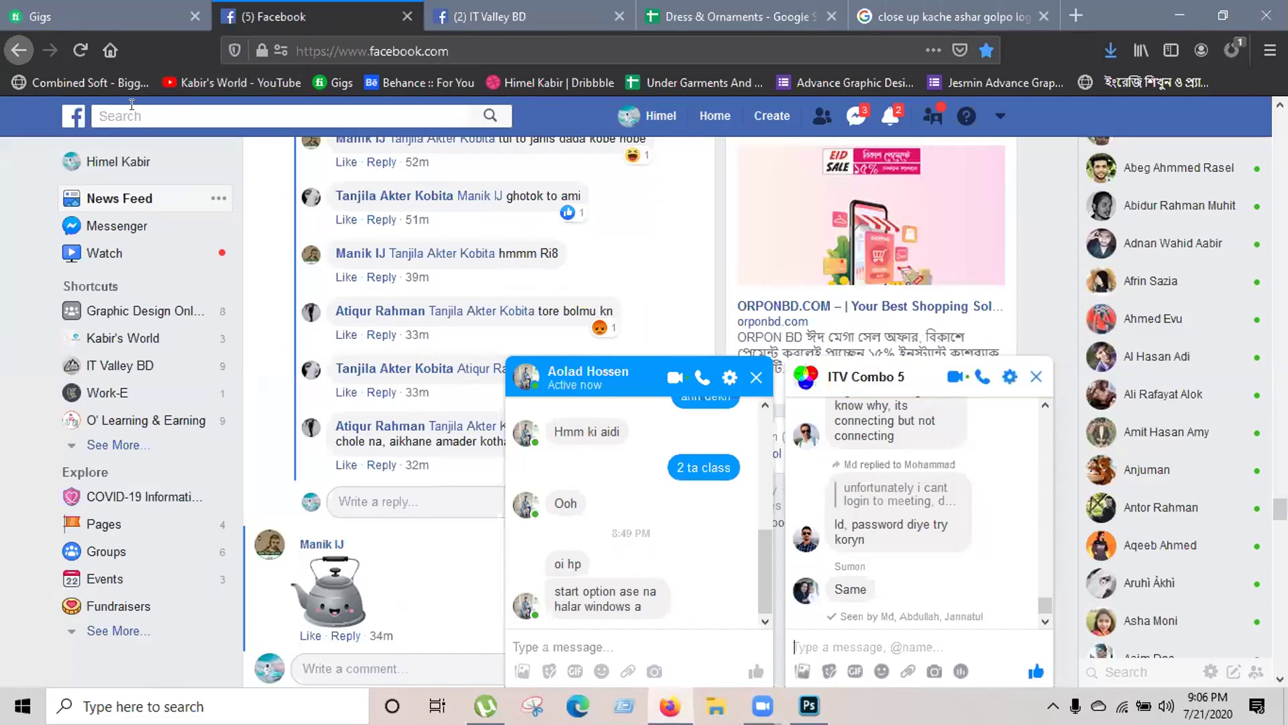
pyautogui.click(158, 105)
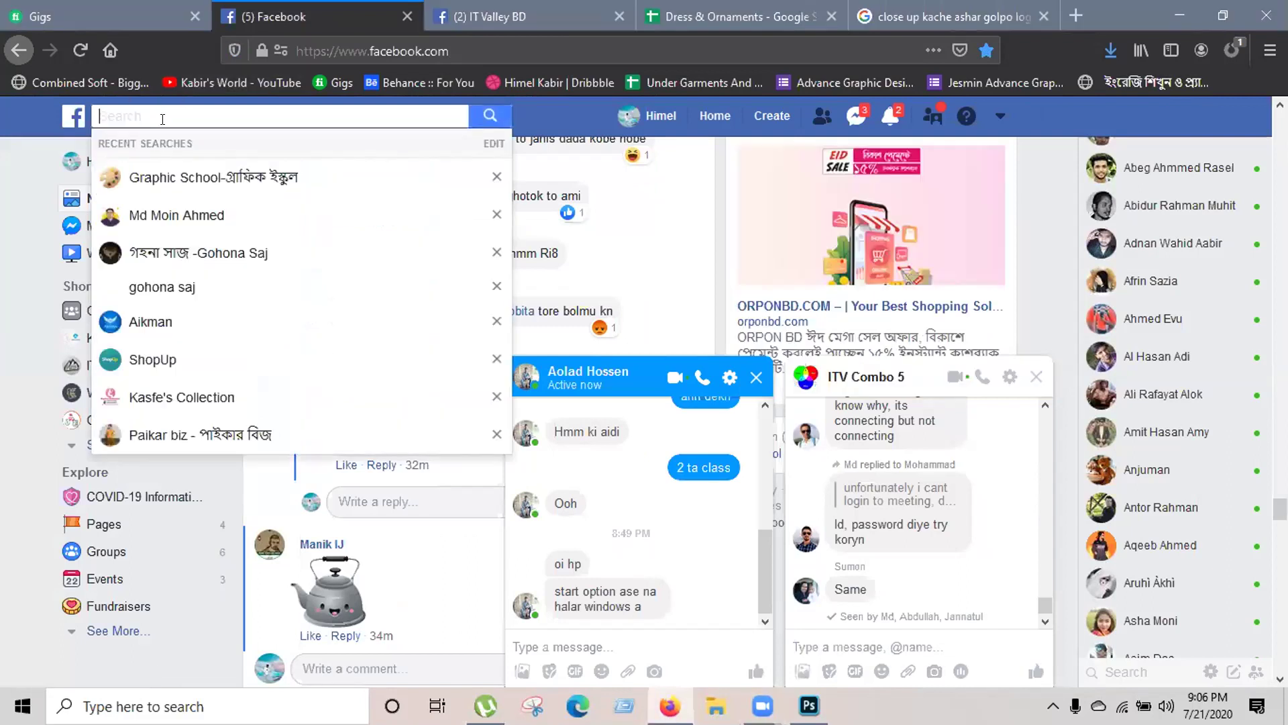
pyautogui.write('gre')
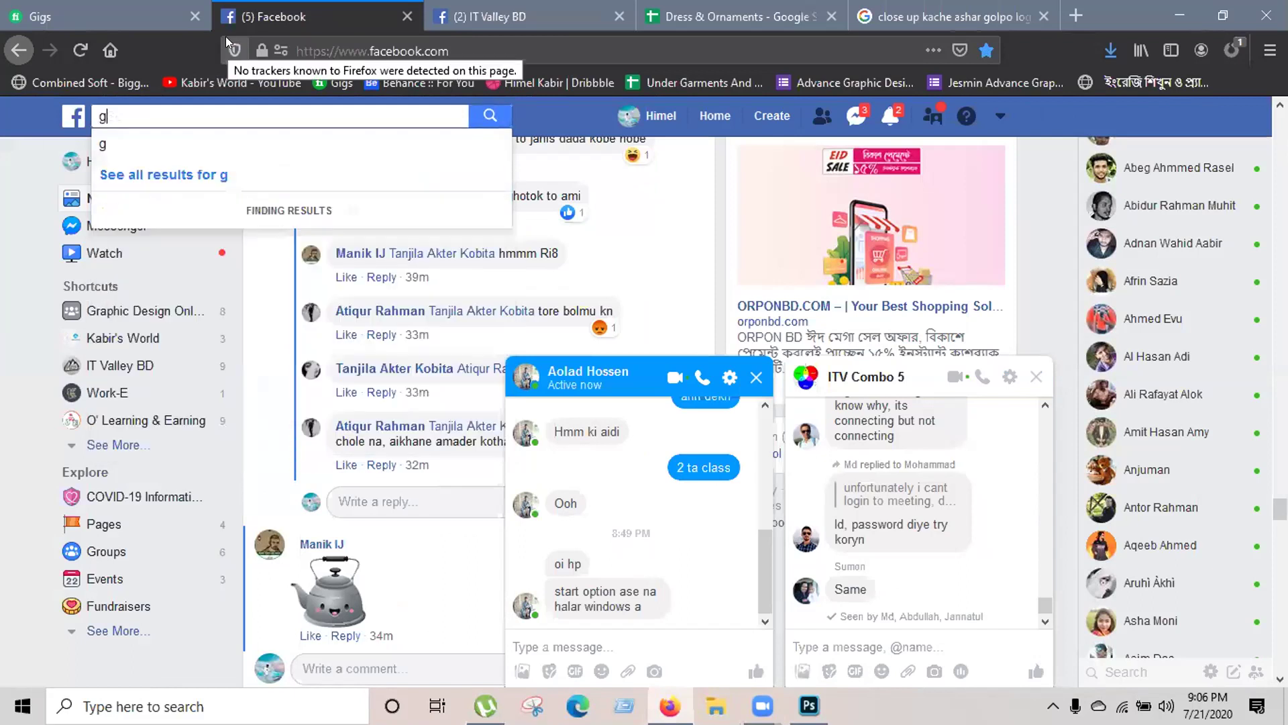
pyautogui.press('BackSpace')
pyautogui.write('a')
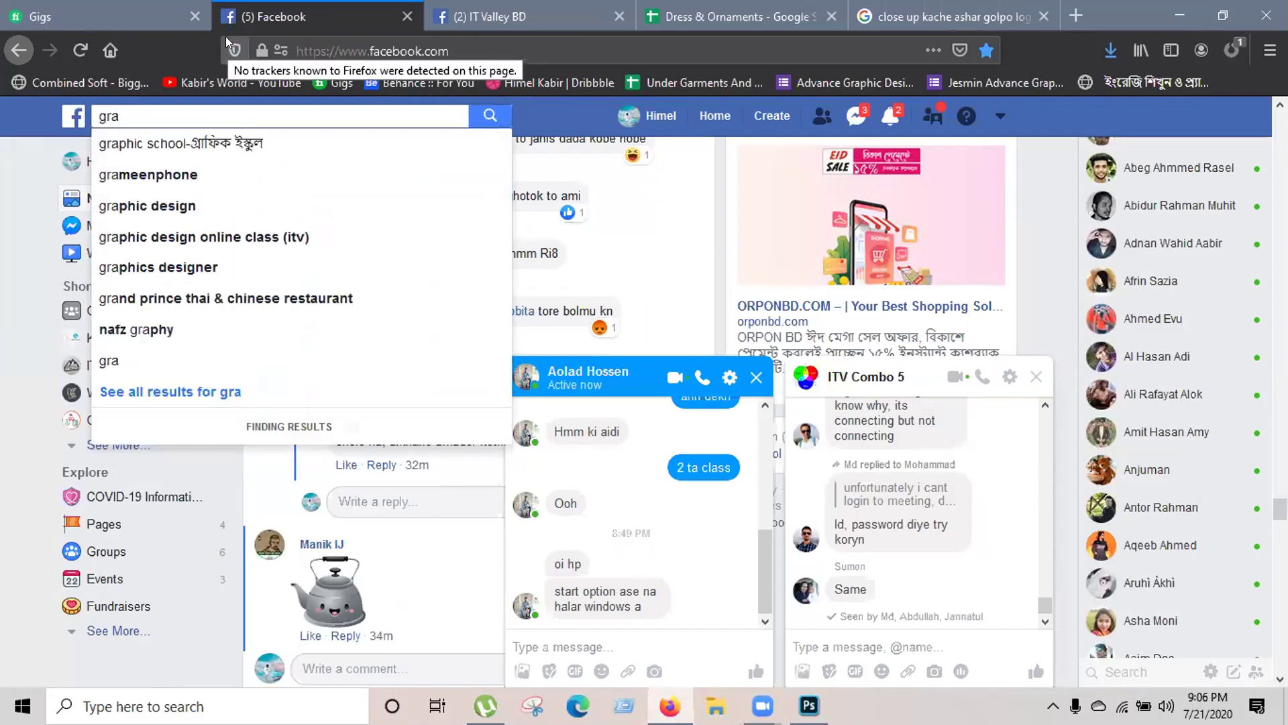
pyautogui.click(224, 238)
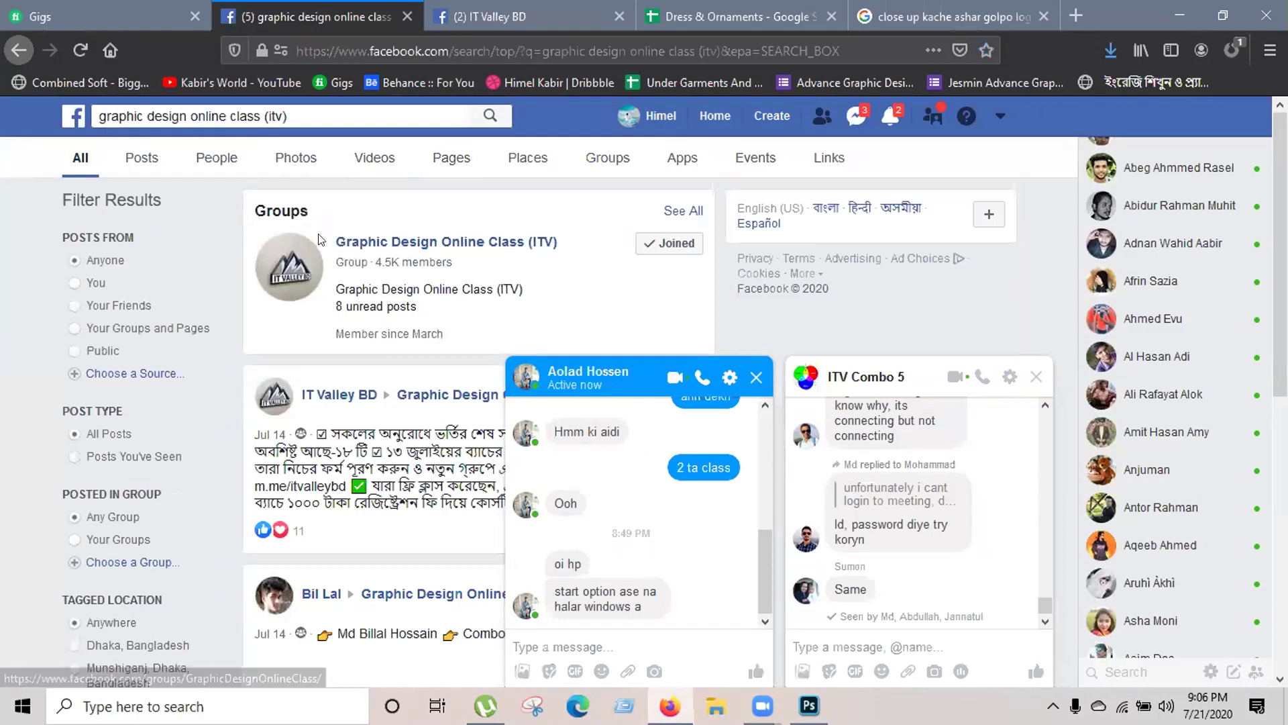
pyautogui.click(534, 244)
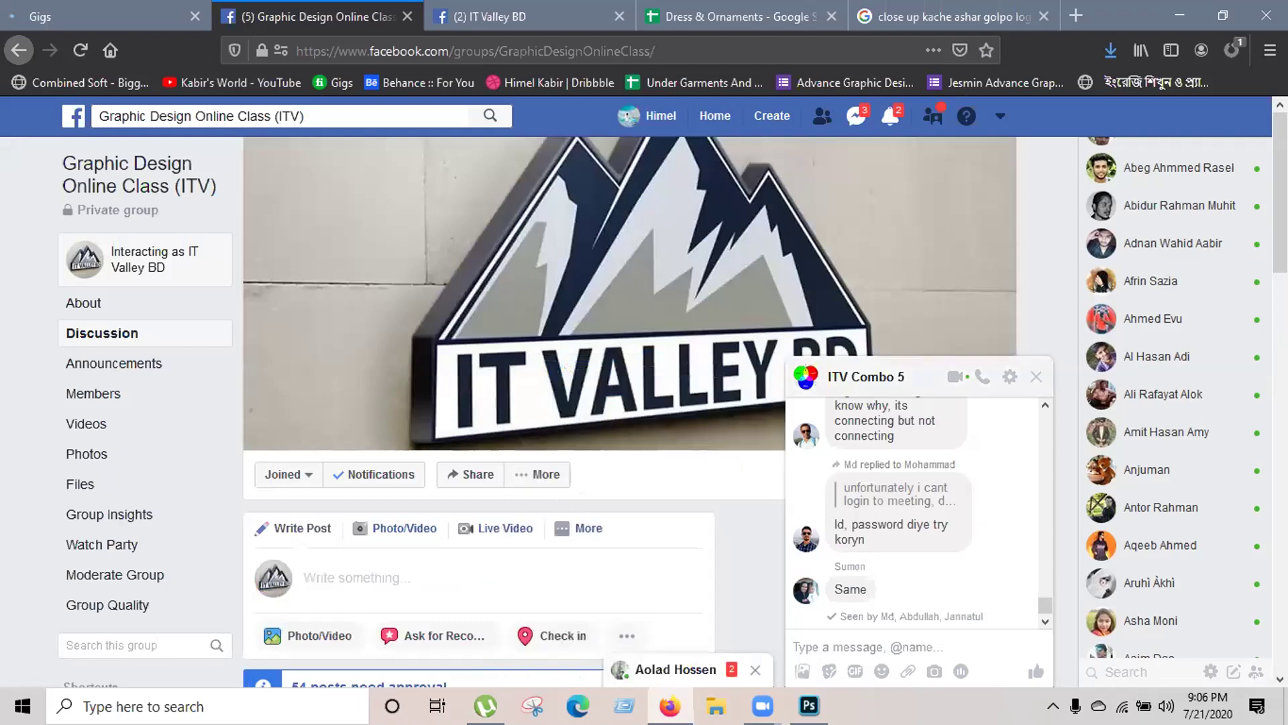
# Look over the group's discussion feed and open the full list of its announcements
pyautogui.scroll(-3, 478, 402)
pyautogui.scroll(-5, 478, 403)
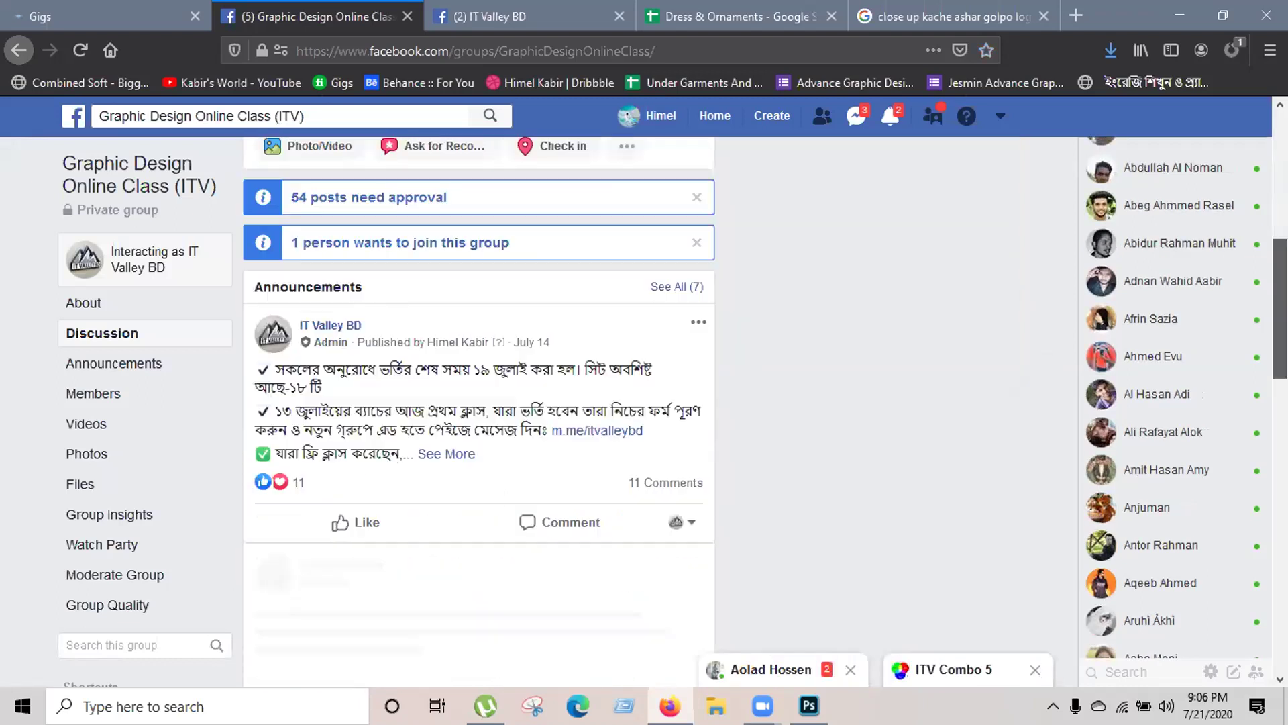
pyautogui.scroll(-5, 479, 403)
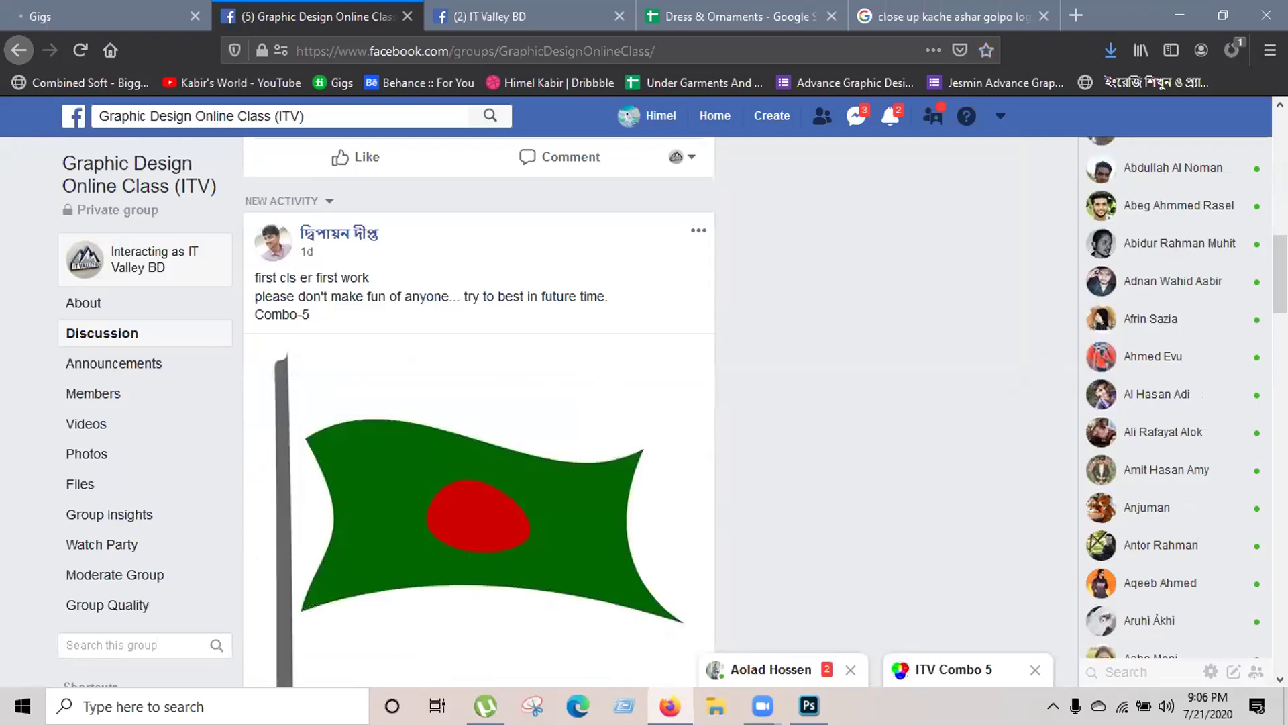
pyautogui.scroll(5, 668, 328)
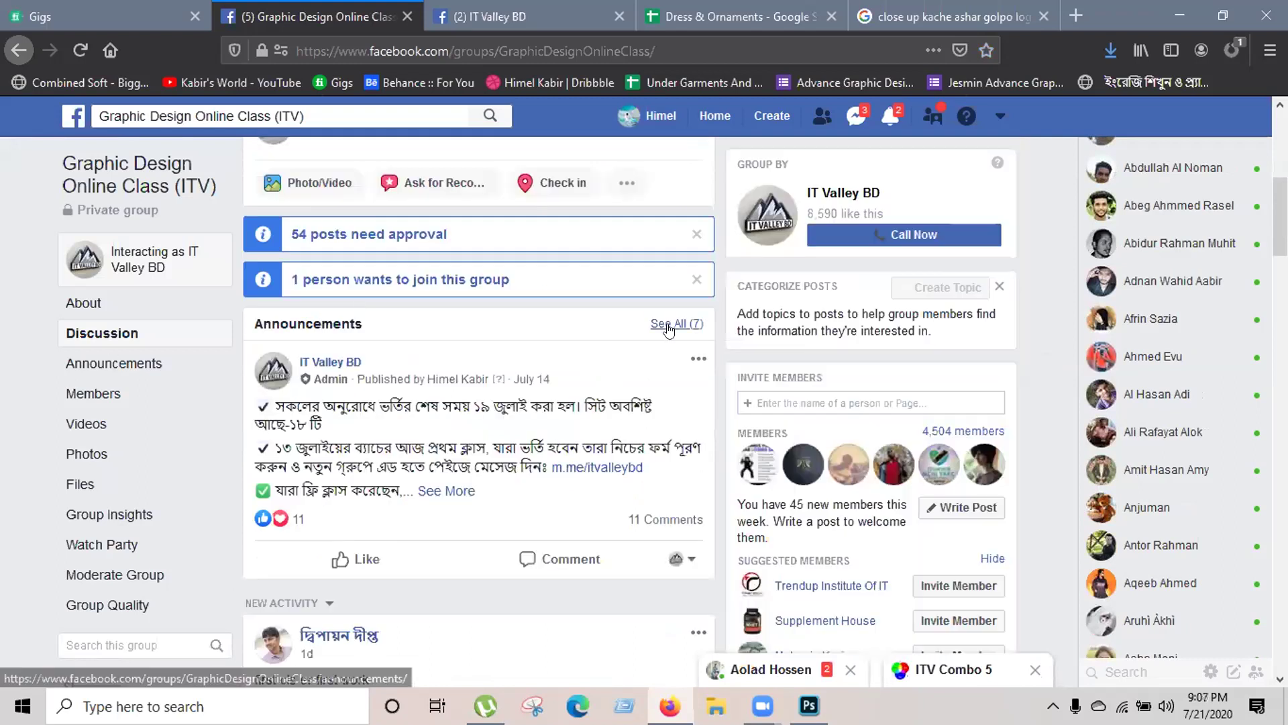
pyautogui.click(667, 329)
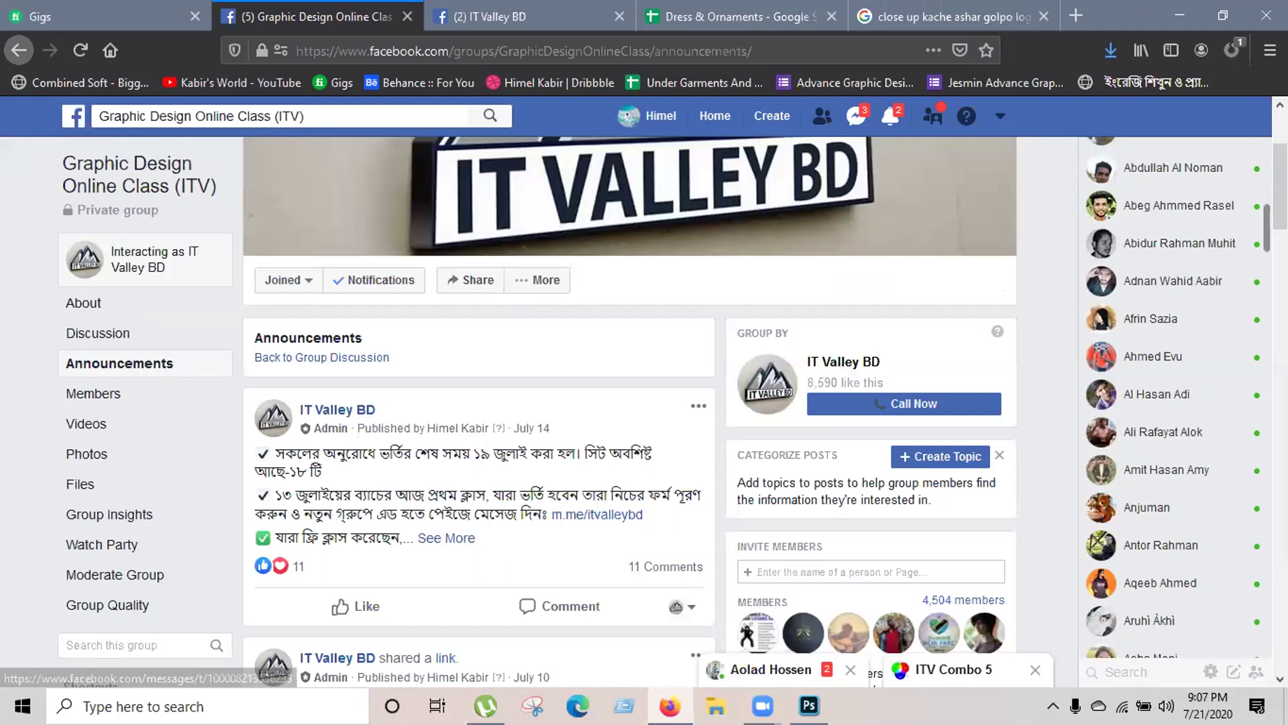
# Go through the announcements to the March 26 graphics and freelancing course post and read its full text
pyautogui.scroll(-2, 631, 402)
pyautogui.scroll(-10, 631, 402)
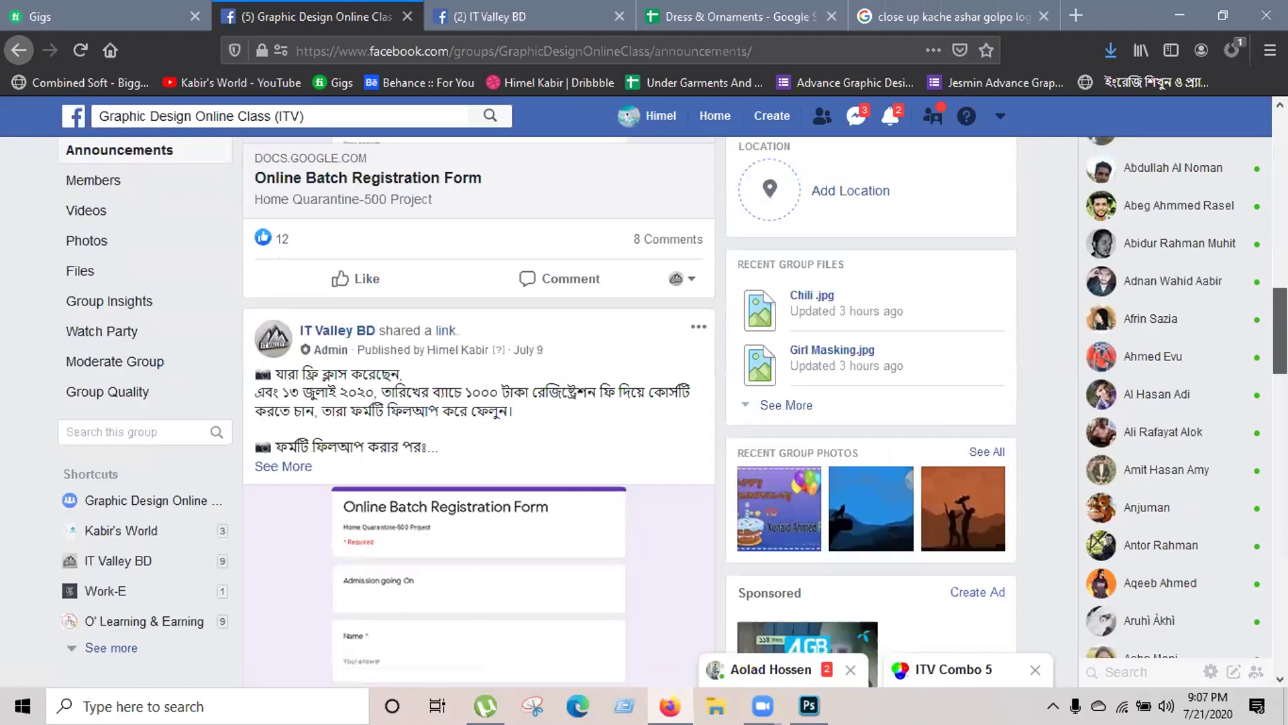
pyautogui.scroll(-15, 1252, 514)
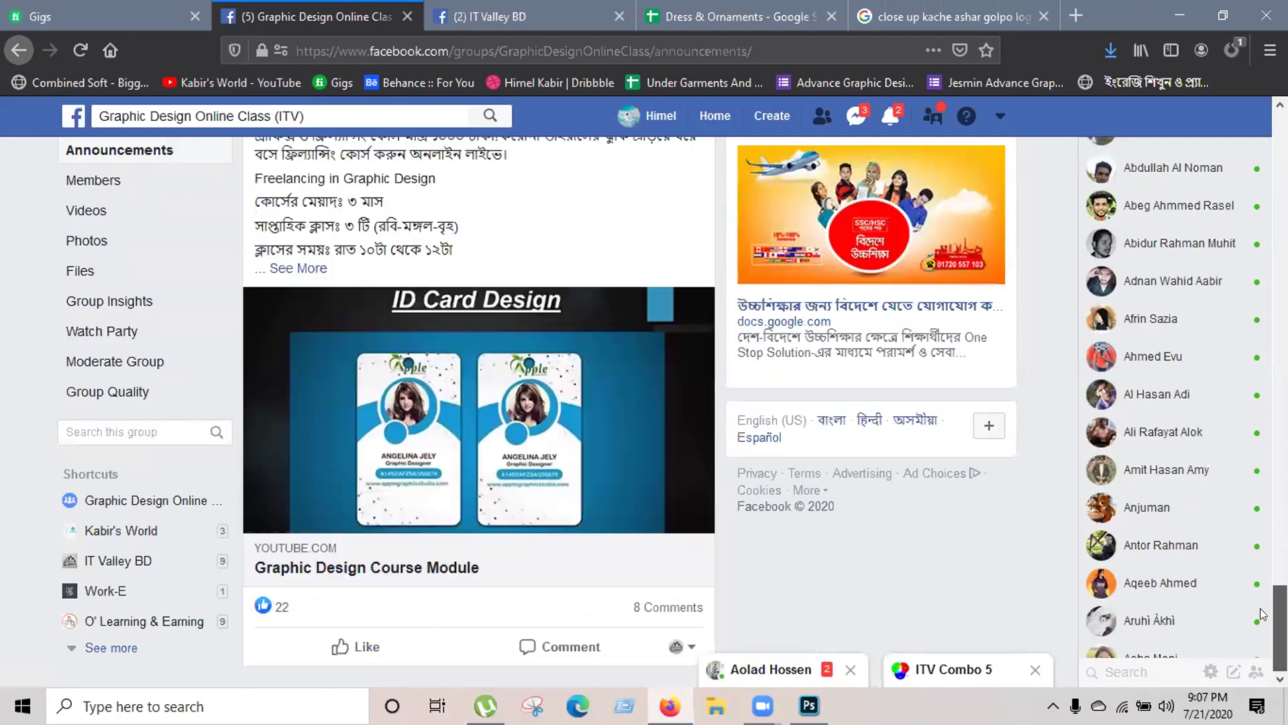
pyautogui.scroll(2, 1260, 607)
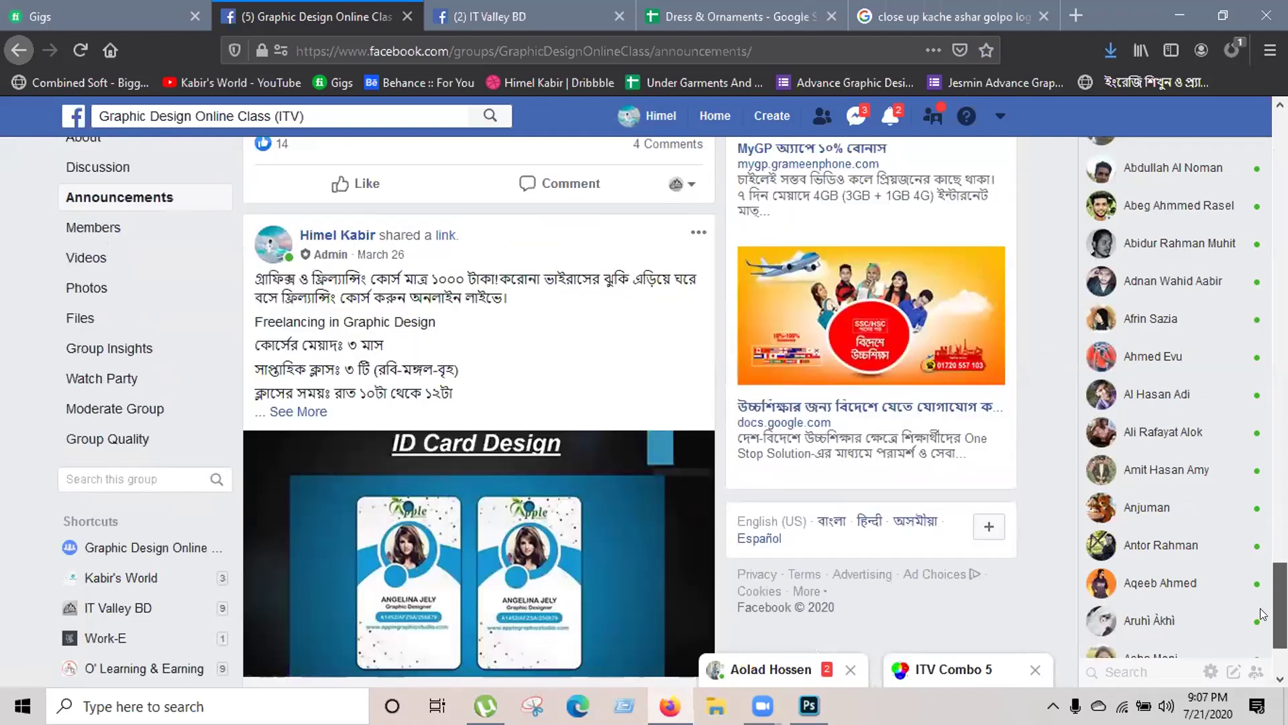
pyautogui.click(298, 412)
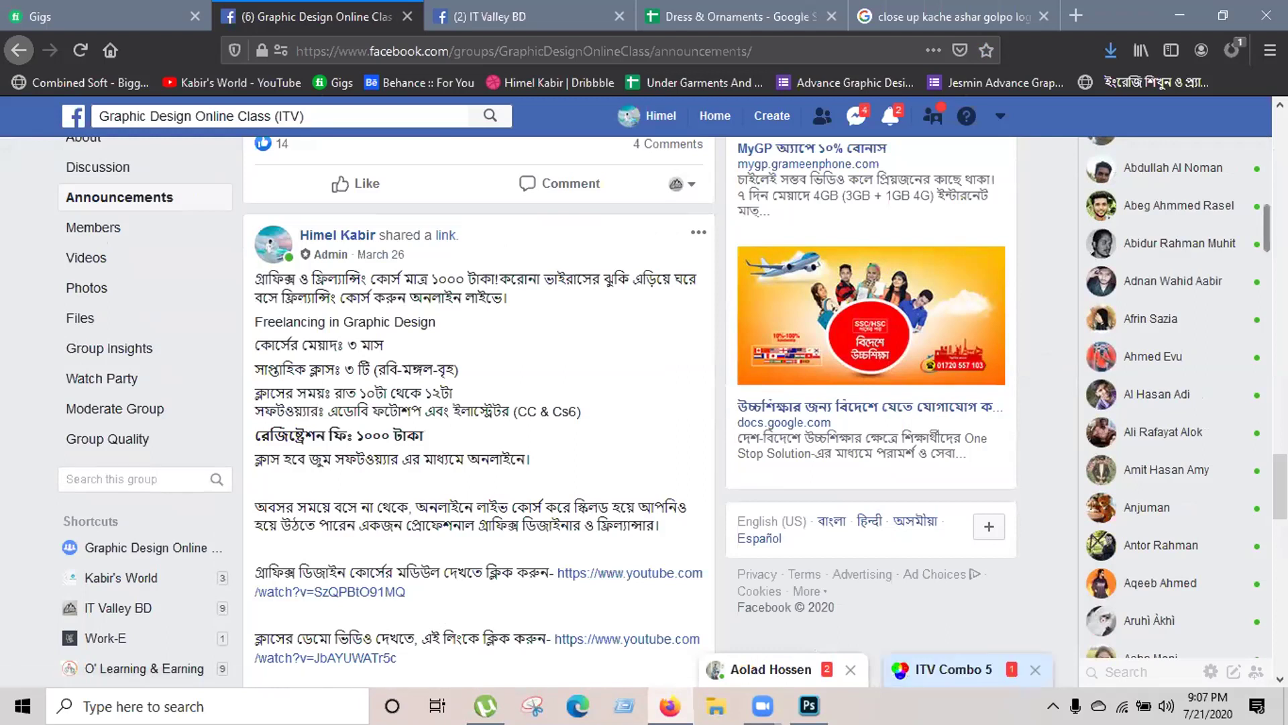
pyautogui.scroll(-6, 479, 402)
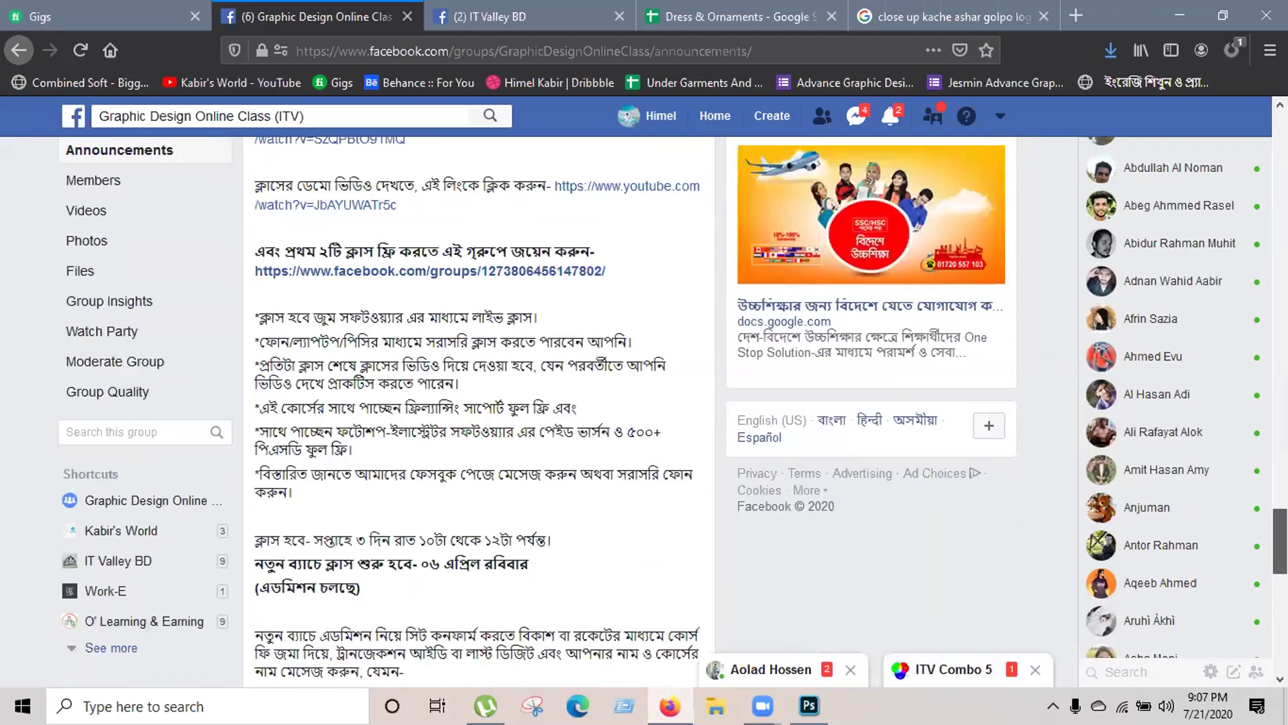
pyautogui.scroll(-6, 1260, 105)
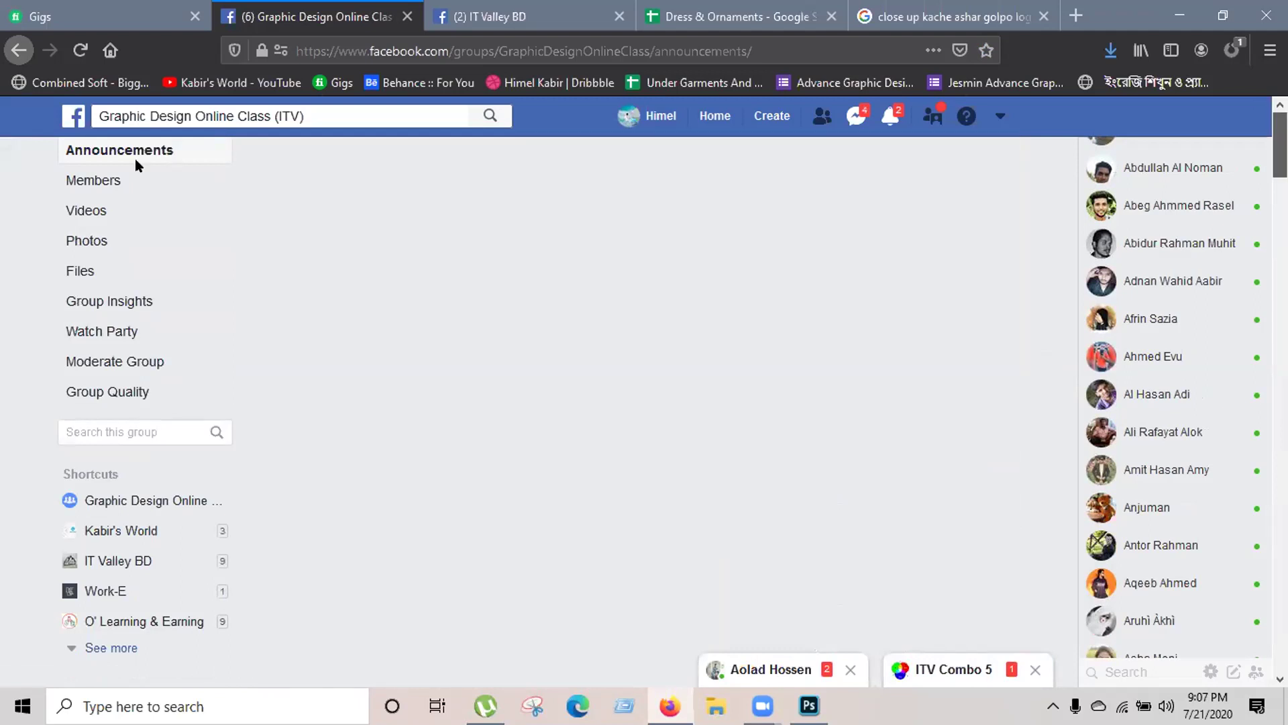
# Return to the group's discussion feed and browse down to the Combo 2 masking homework post
pyautogui.click(132, 161)
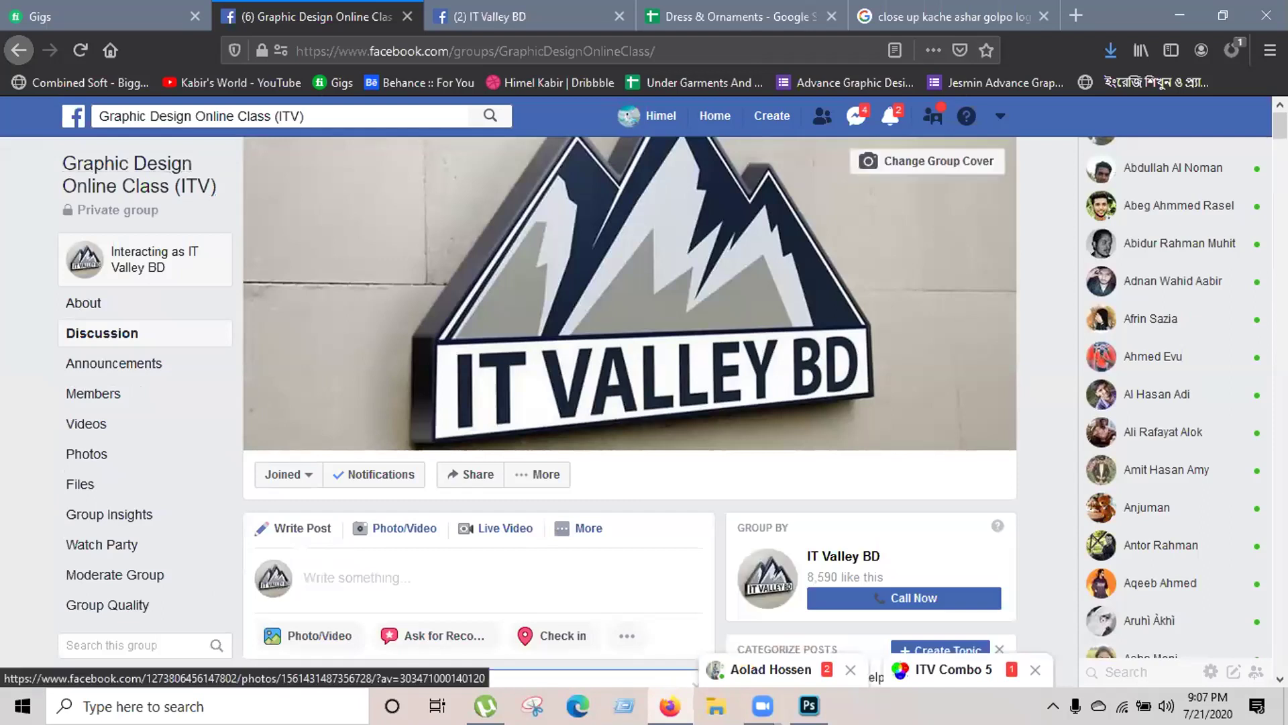
pyautogui.scroll(-4, 629, 315)
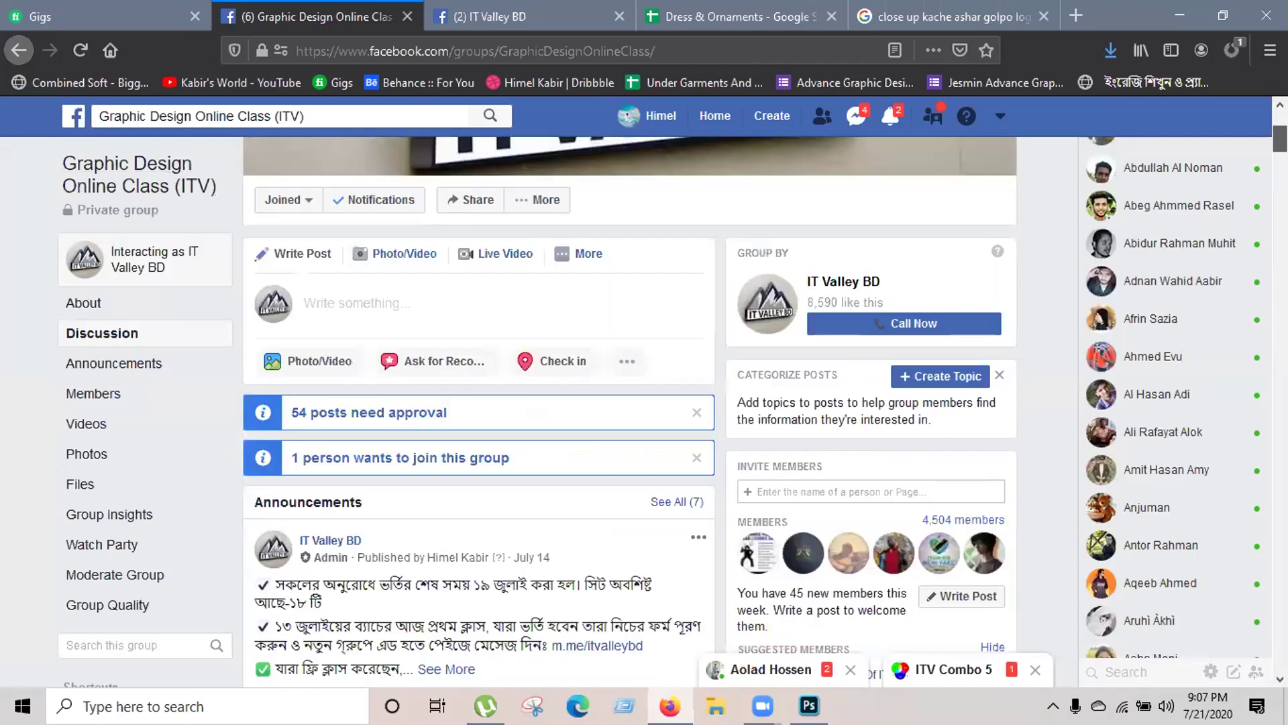
pyautogui.scroll(-7, 629, 315)
pyautogui.scroll(-1, 629, 316)
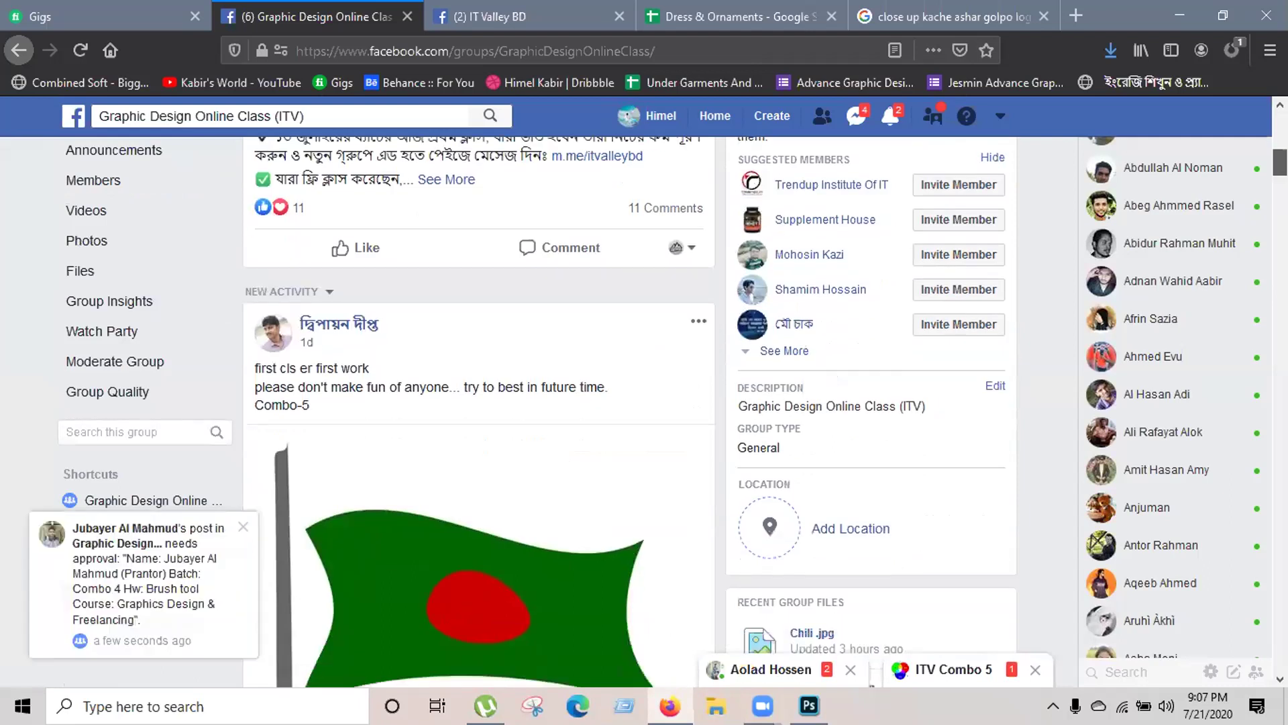
pyautogui.scroll(-1, 630, 412)
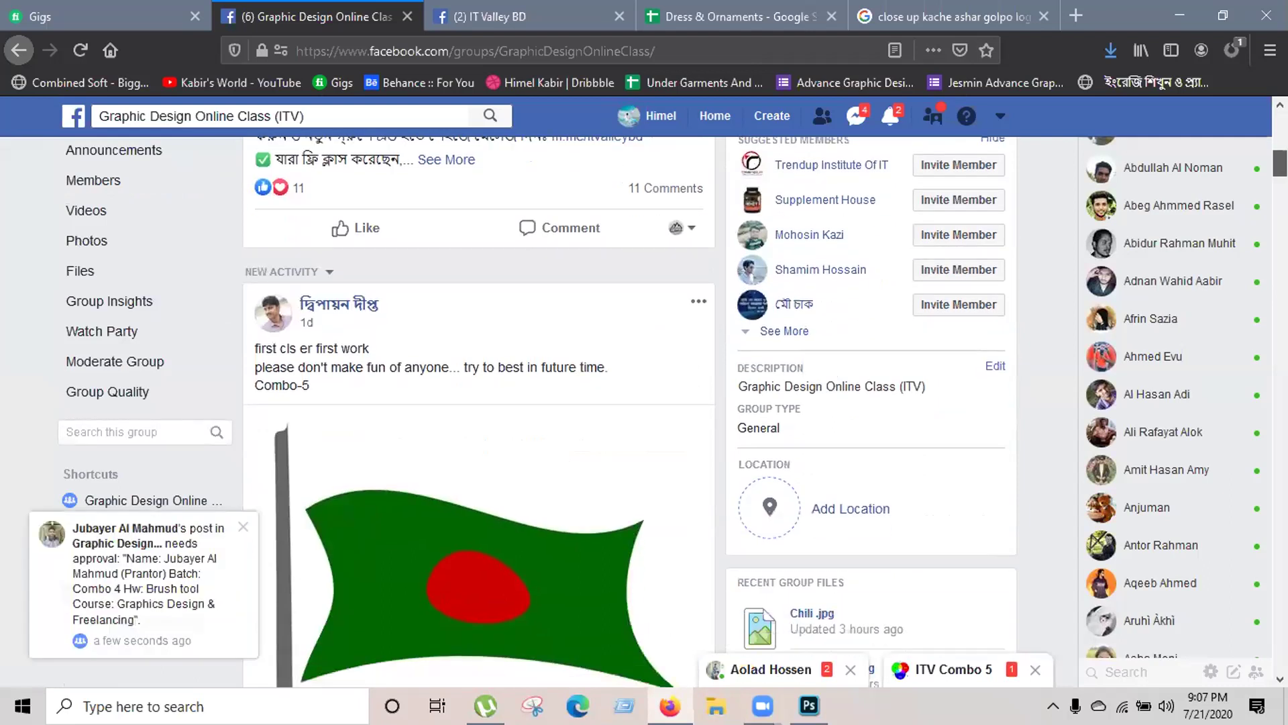
pyautogui.scroll(-1, 630, 412)
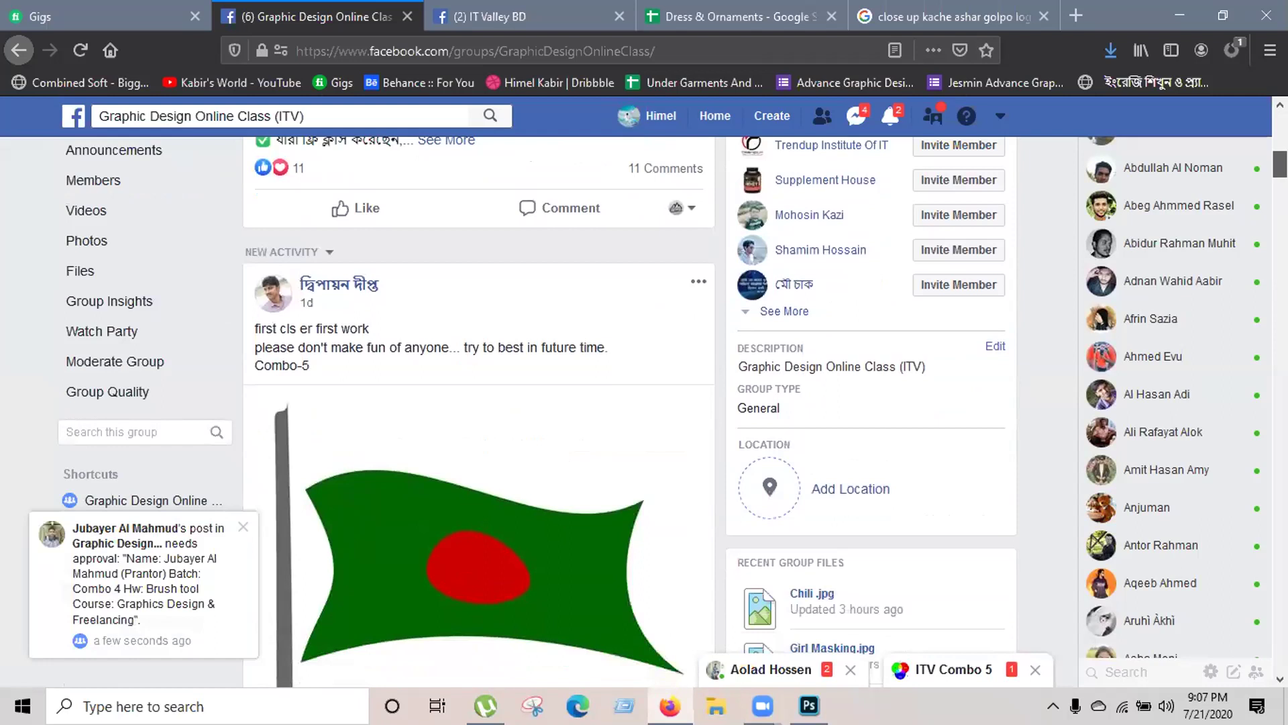
pyautogui.scroll(-3, 366, 300)
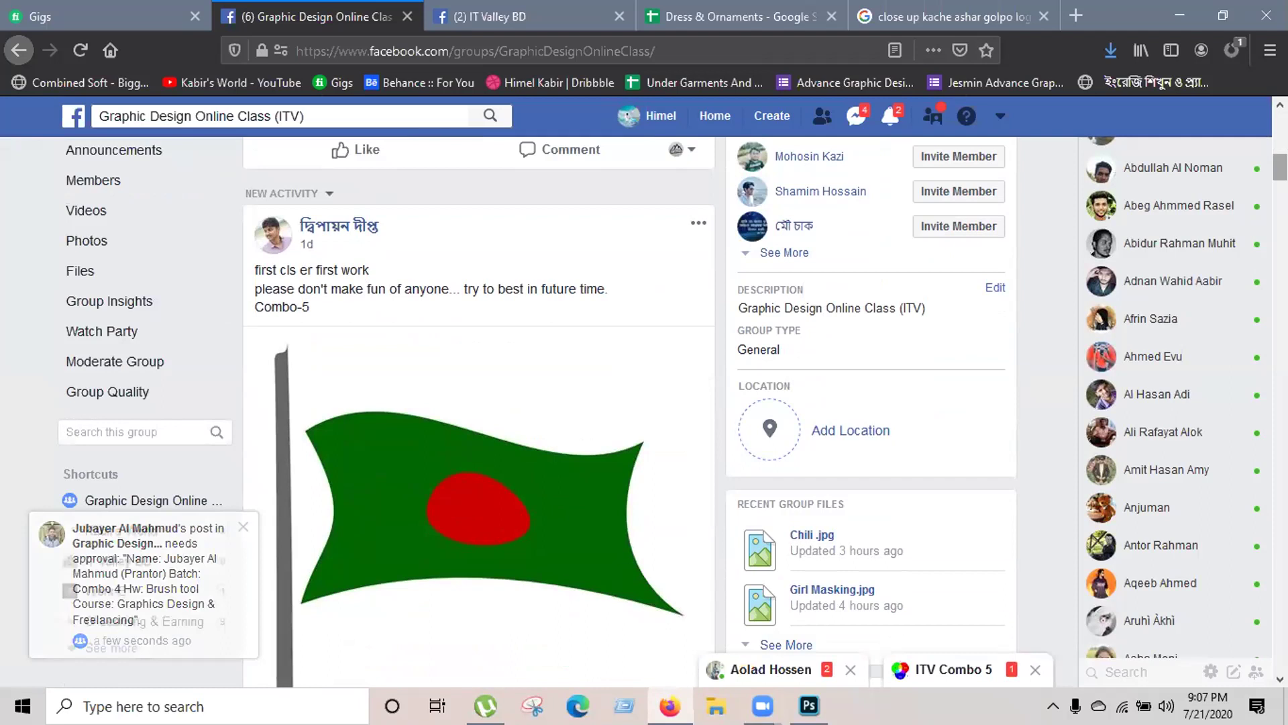
pyautogui.scroll(-3, 478, 403)
pyautogui.scroll(-6, 479, 402)
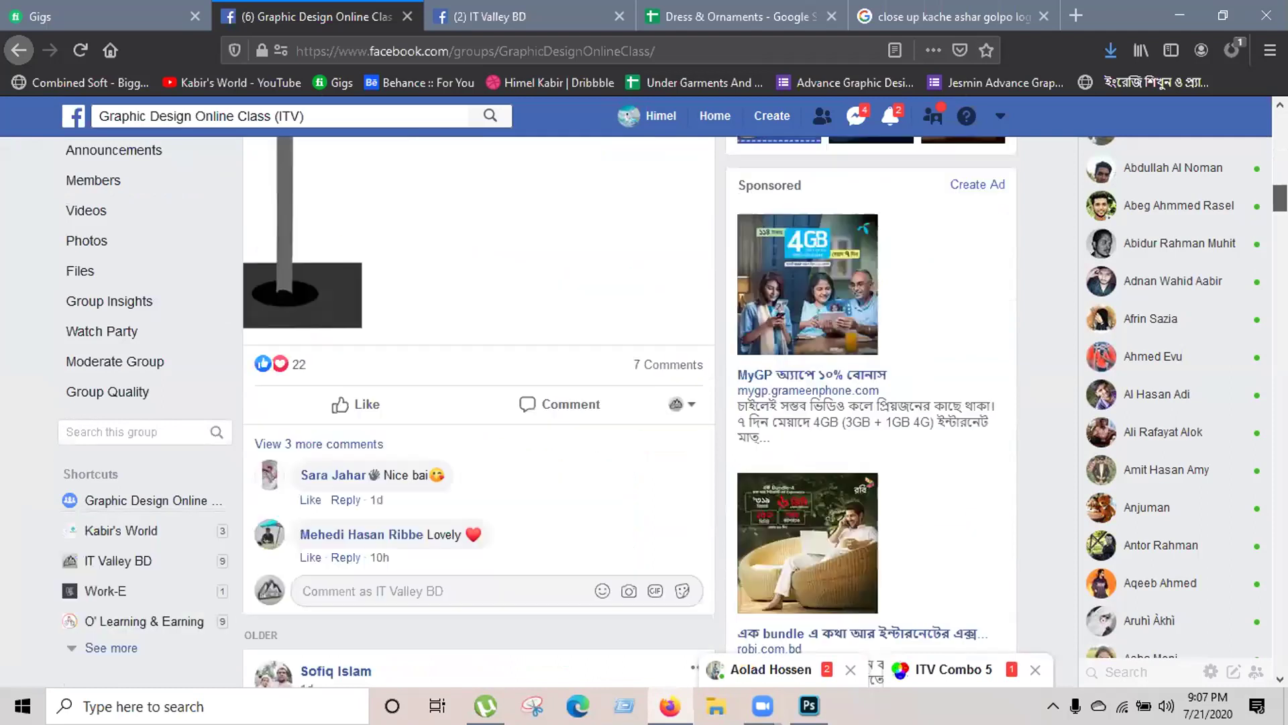
pyautogui.scroll(-6, 478, 403)
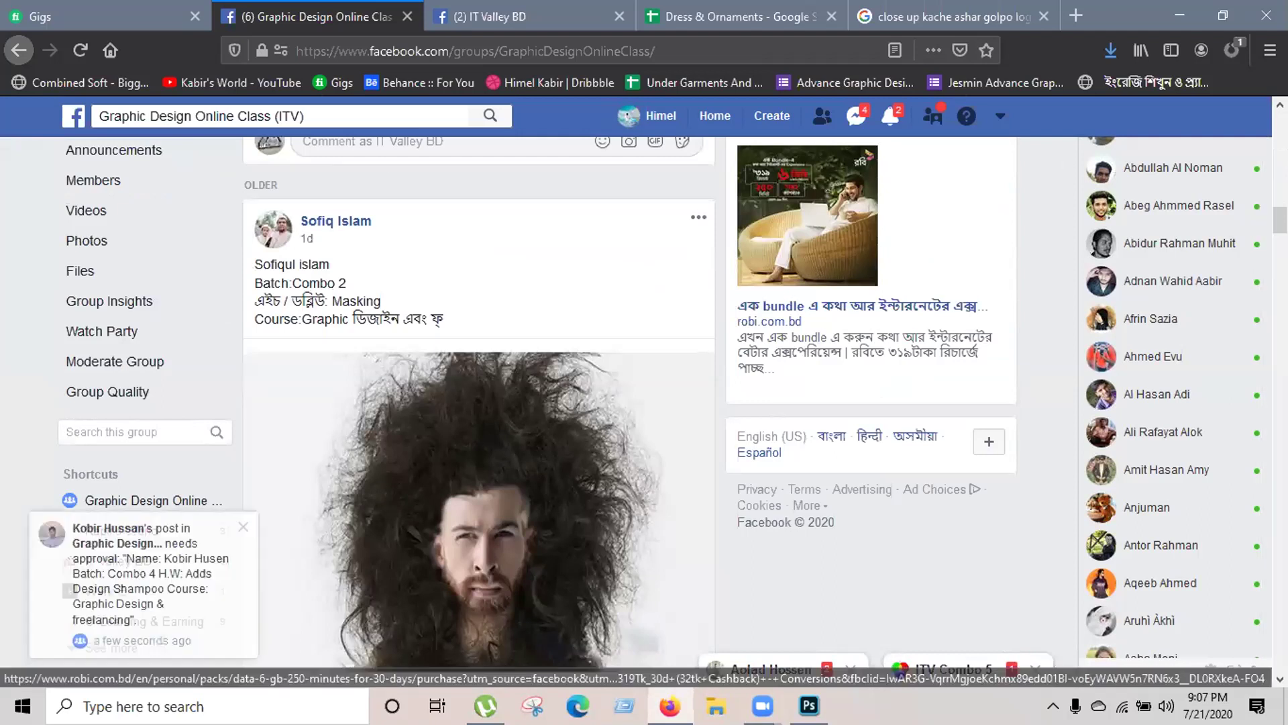
pyautogui.scroll(-1, 301, 195)
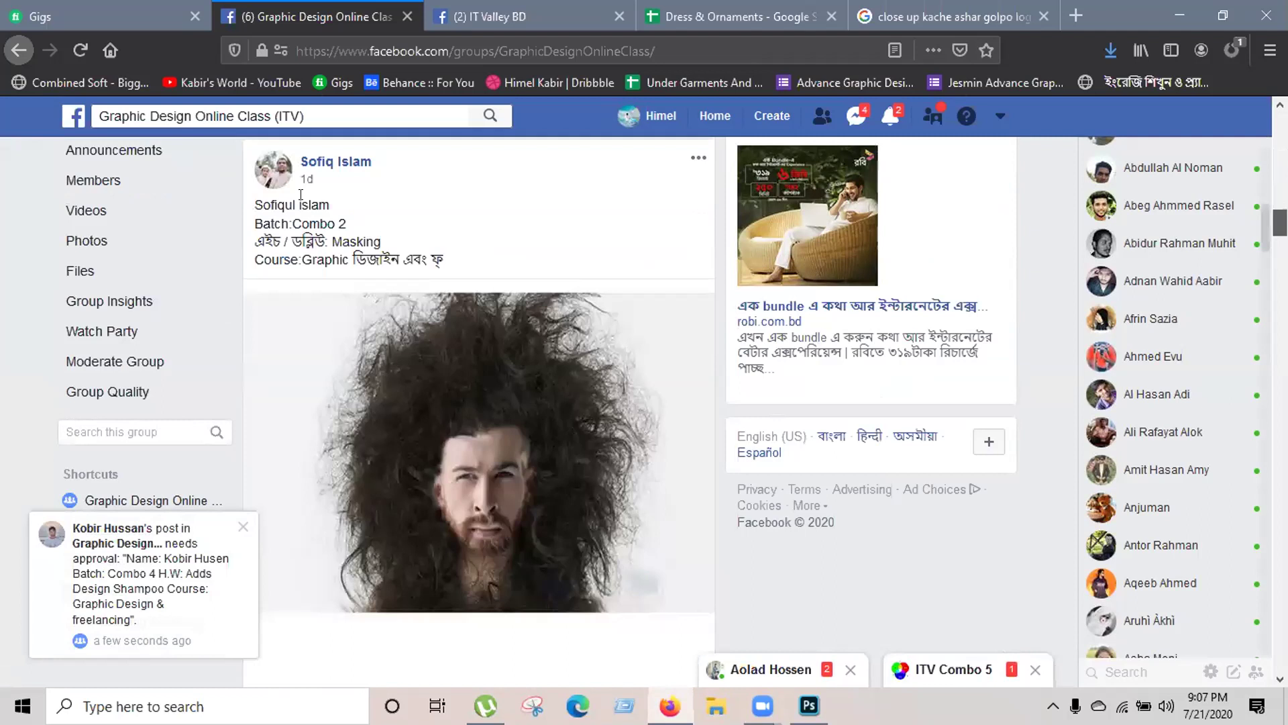
# Examine the name, batch, homework and course lines in the Combo 2 masking post's caption
pyautogui.moveTo(335, 205); pyautogui.dragTo(248, 204)
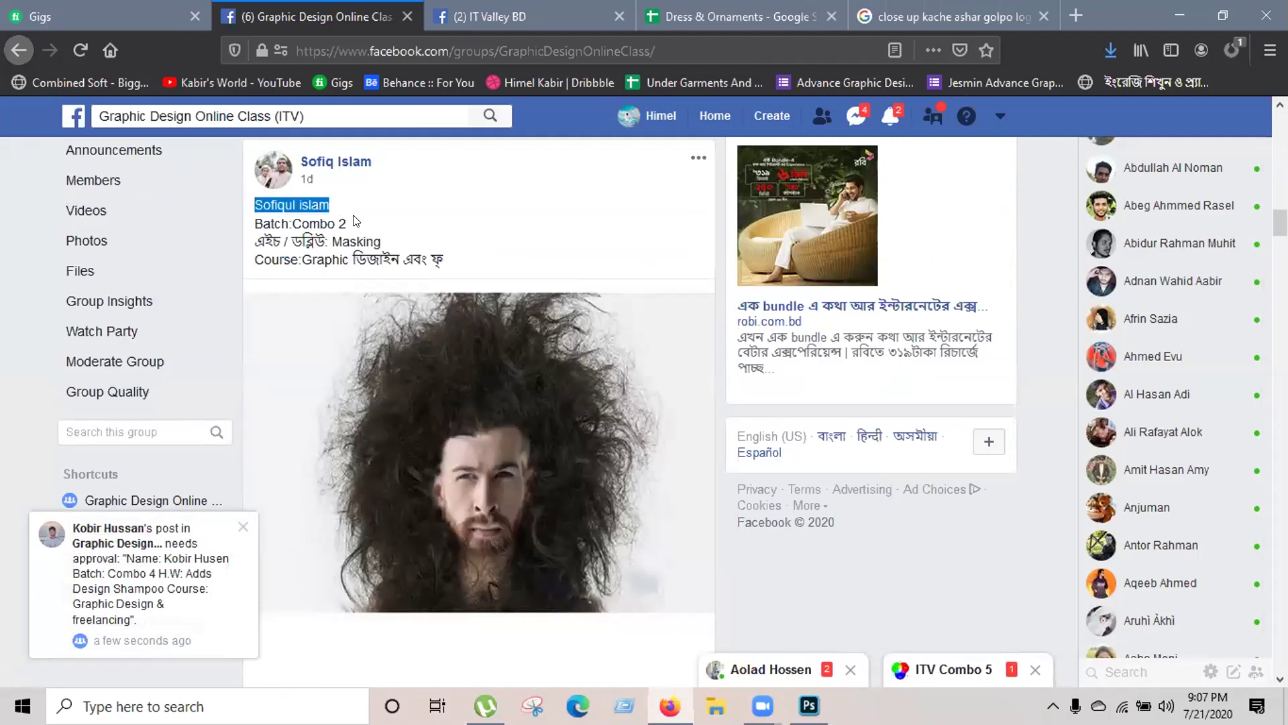
pyautogui.tripleClick(251, 222)
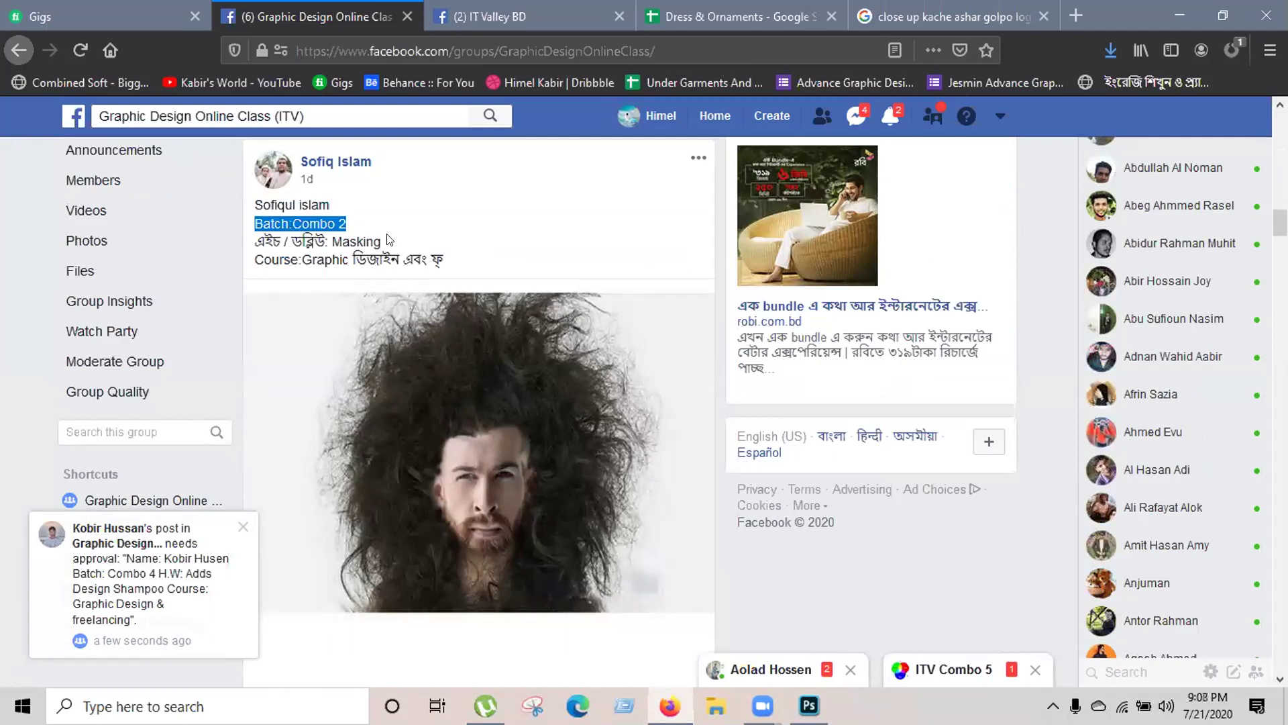
pyautogui.moveTo(383, 242); pyautogui.dragTo(343, 232)
pyautogui.click(414, 239)
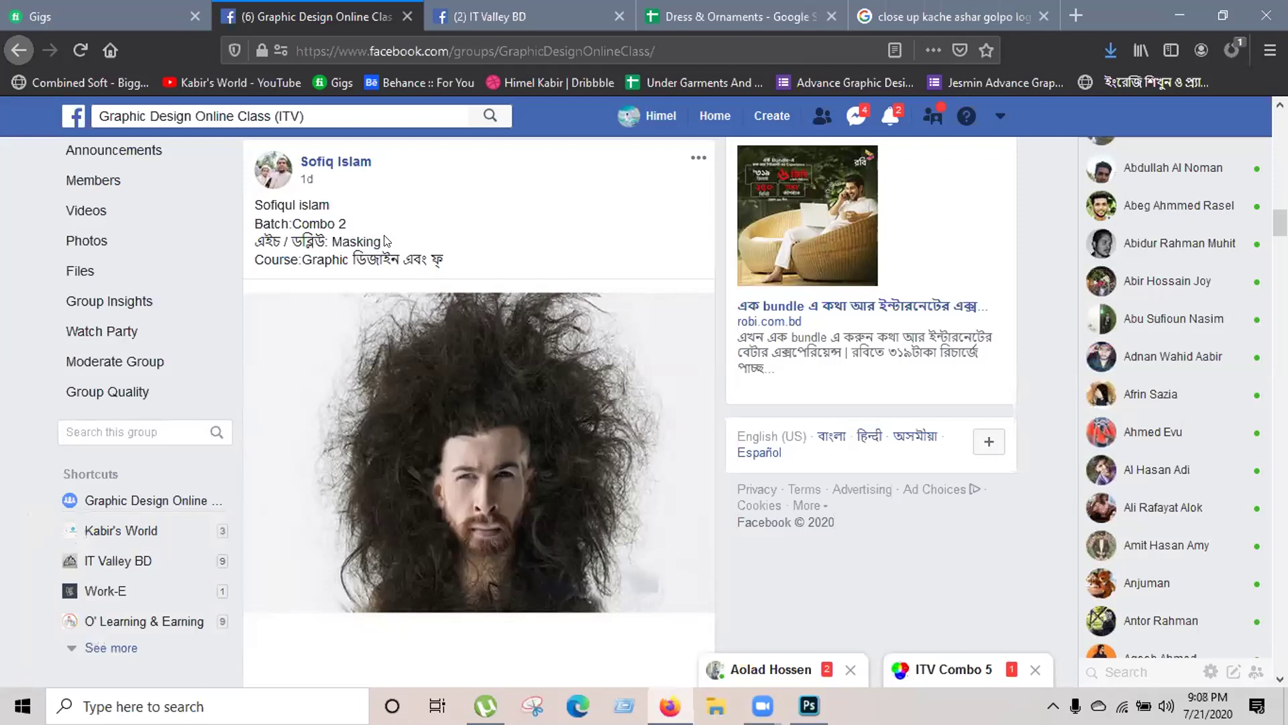
pyautogui.moveTo(383, 240); pyautogui.dragTo(263, 239)
pyautogui.moveTo(316, 206); pyautogui.dragTo(293, 222)
pyautogui.moveTo(386, 239); pyautogui.dragTo(325, 241)
pyautogui.moveTo(455, 263); pyautogui.dragTo(247, 267)
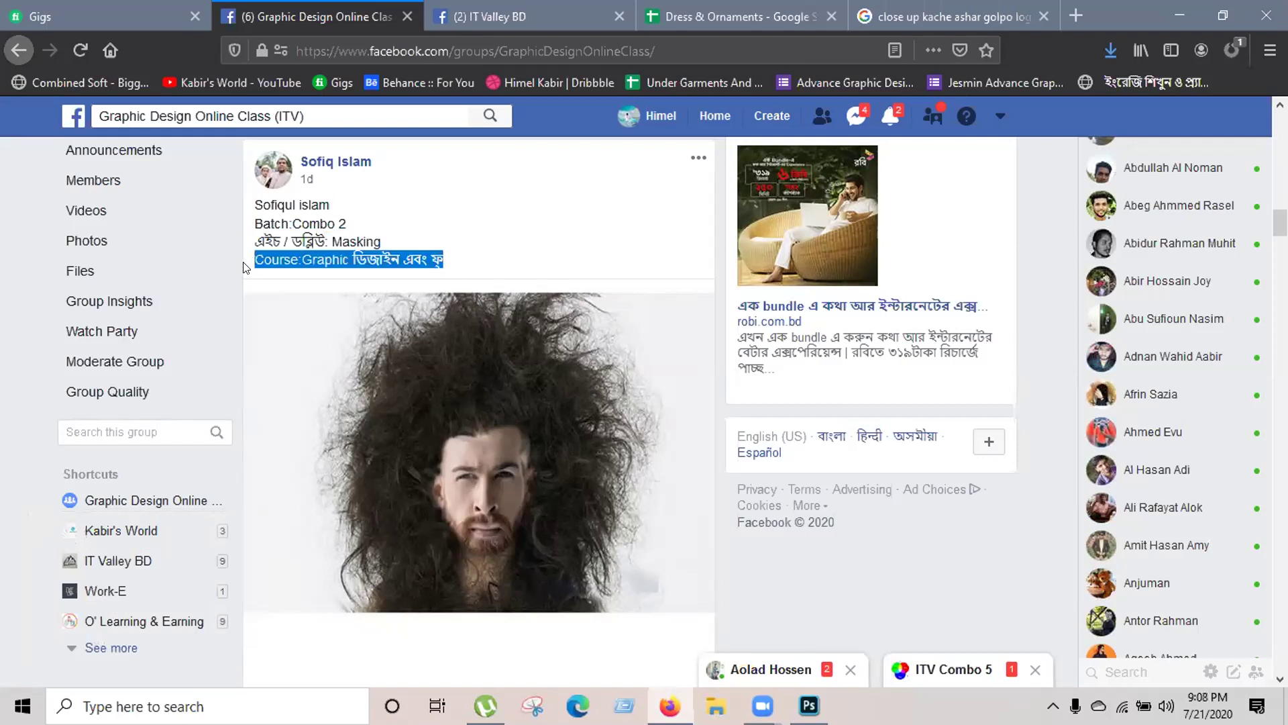
pyautogui.click(458, 255)
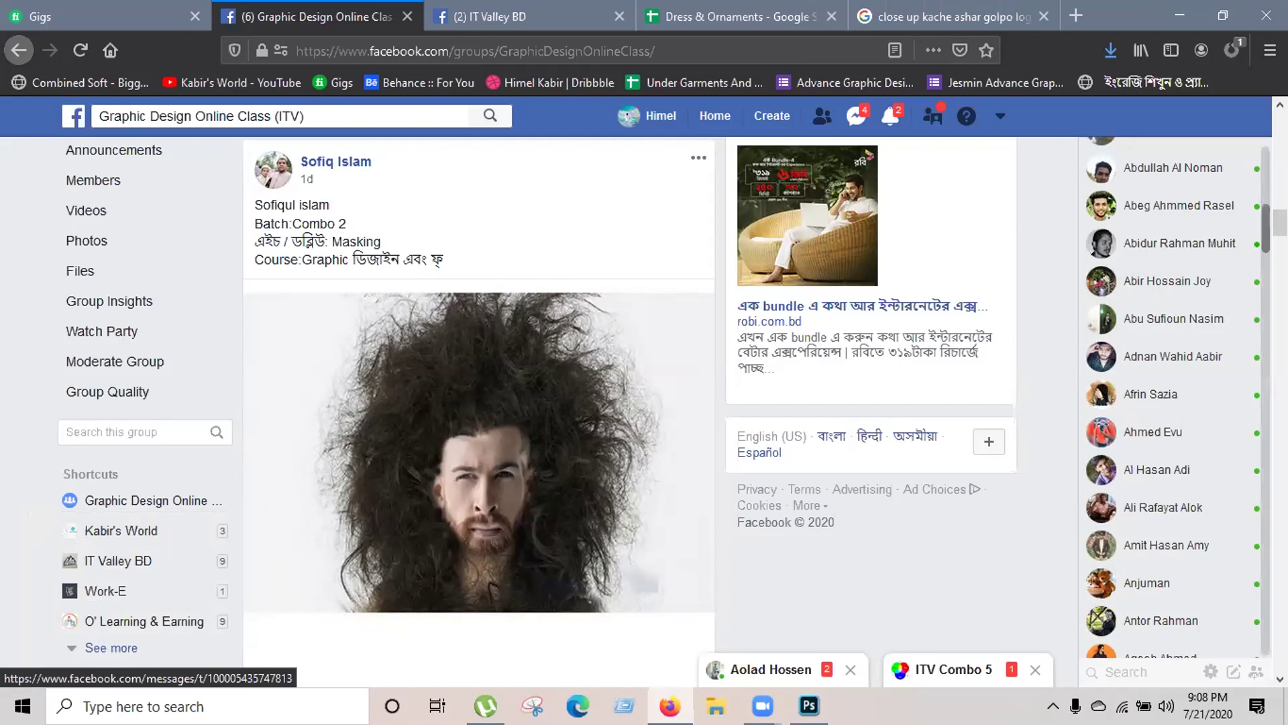
# Expand the Combo - 2 Image Manipulation post's caption and read its name, batch, course and homework lines
pyautogui.scroll(-8, 612, 437)
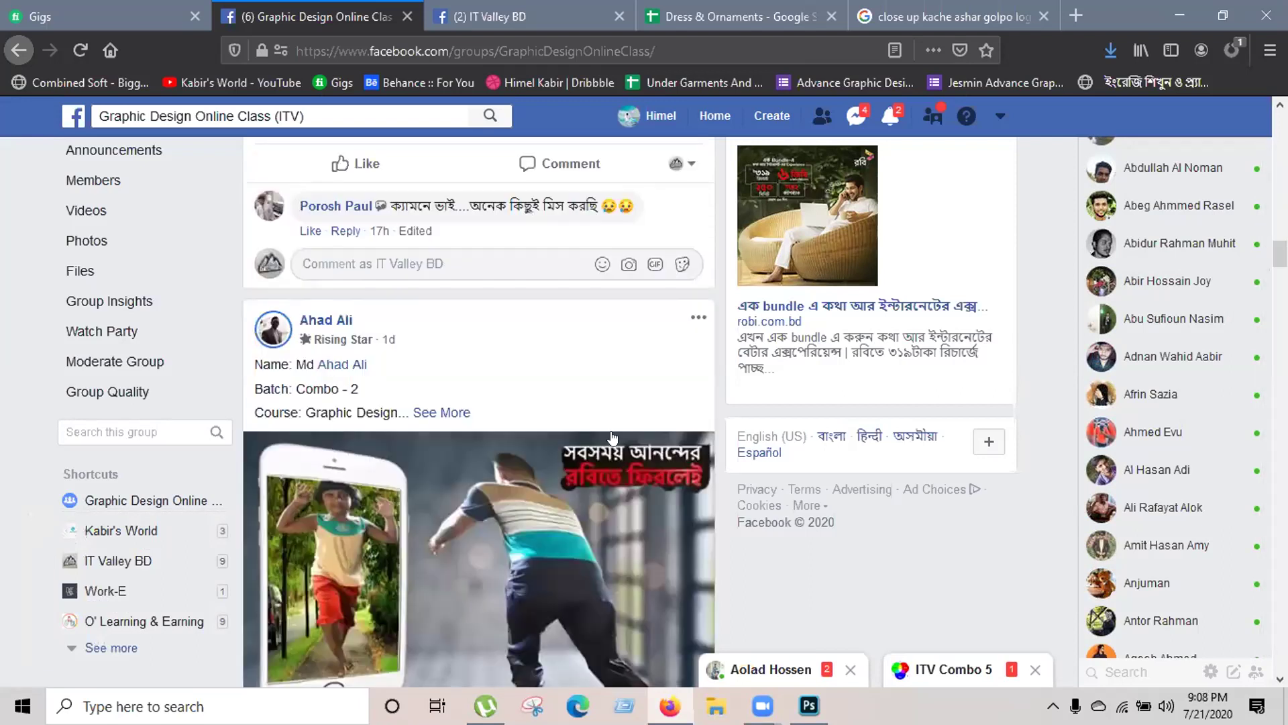
pyautogui.click(451, 413)
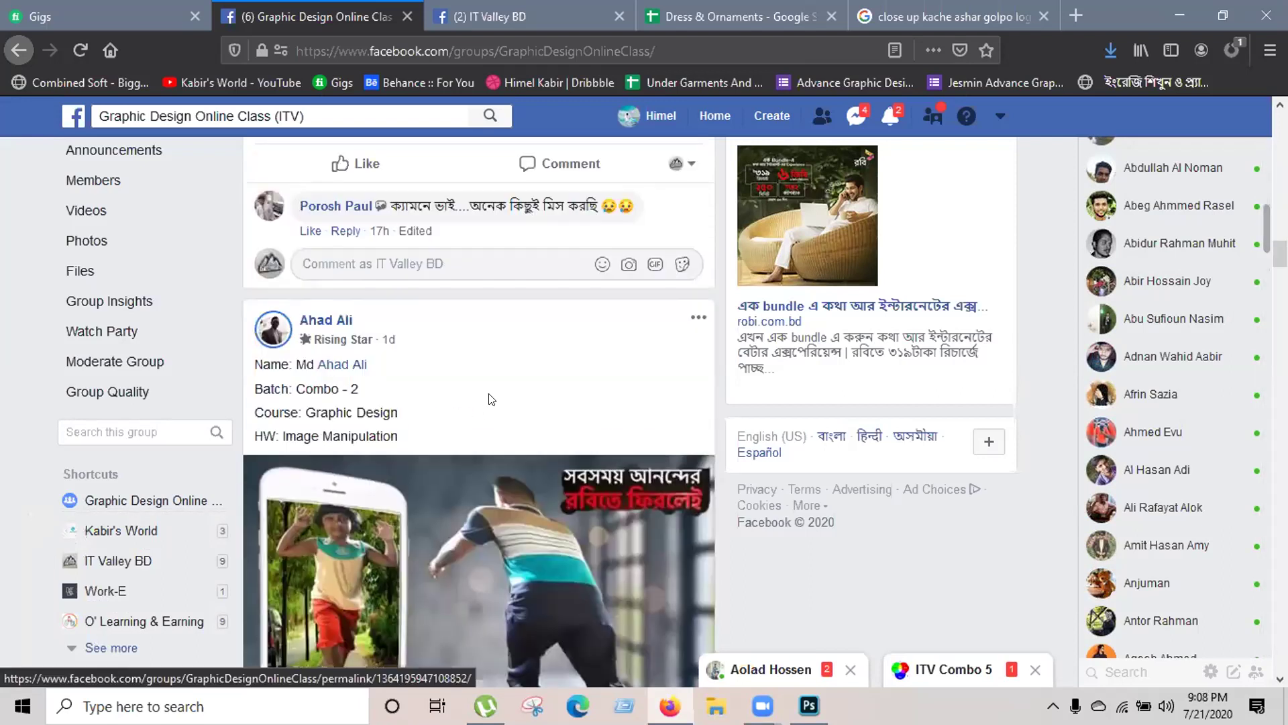
pyautogui.tripleClick(266, 359)
pyautogui.moveTo(383, 391); pyautogui.dragTo(284, 390)
pyautogui.tripleClick(401, 412)
pyautogui.moveTo(406, 439); pyautogui.dragTo(251, 436)
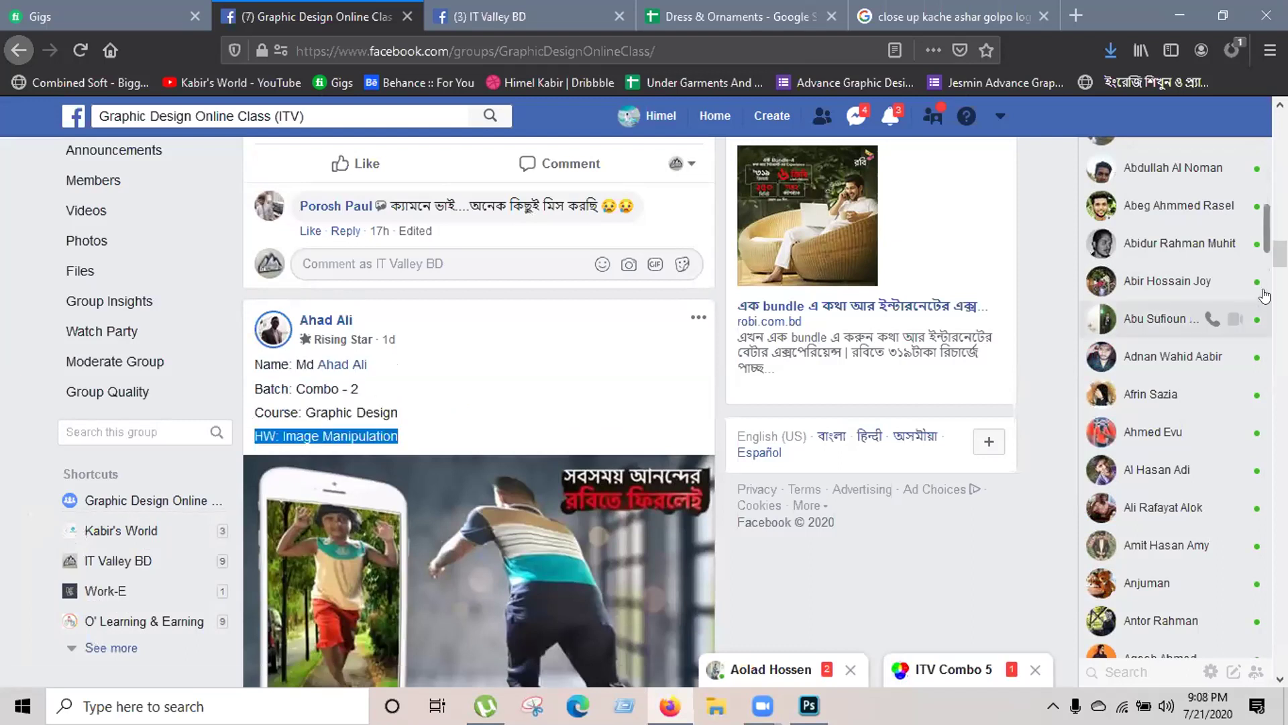
# View the screenshot received in the chat window at full size and close it again
pyautogui.scroll(-3, 1280, 255)
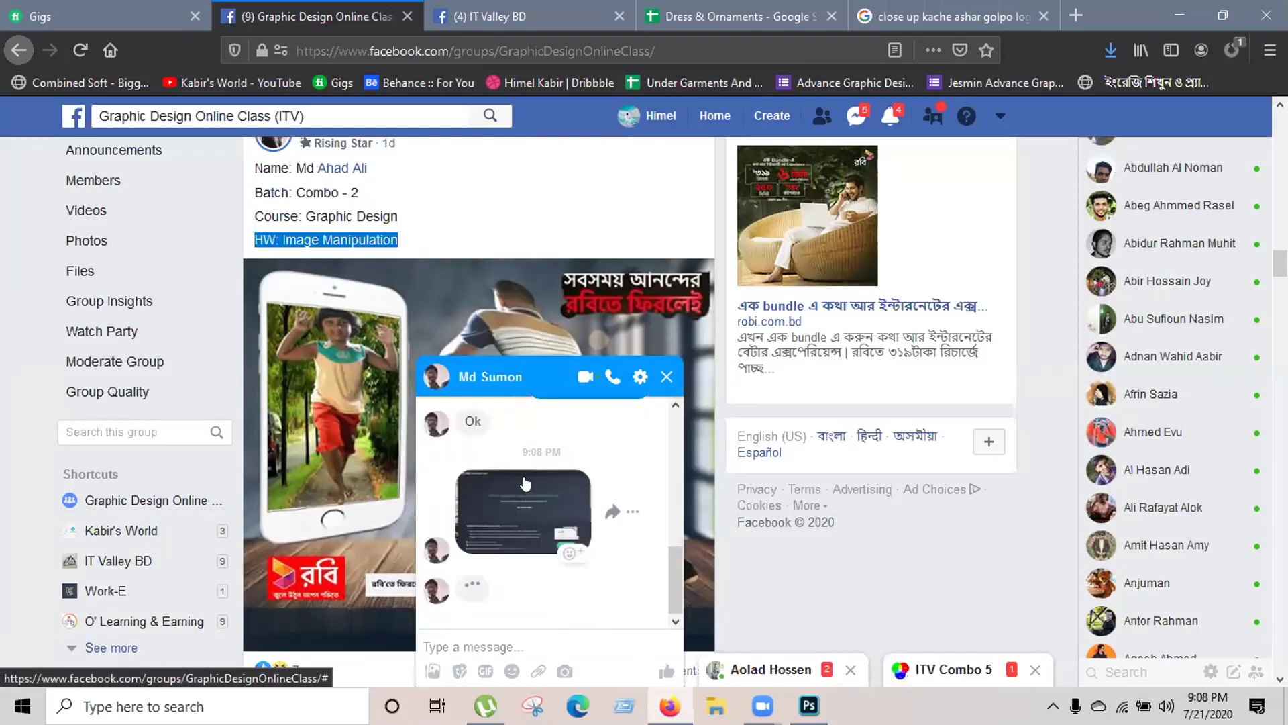
pyautogui.click(525, 483)
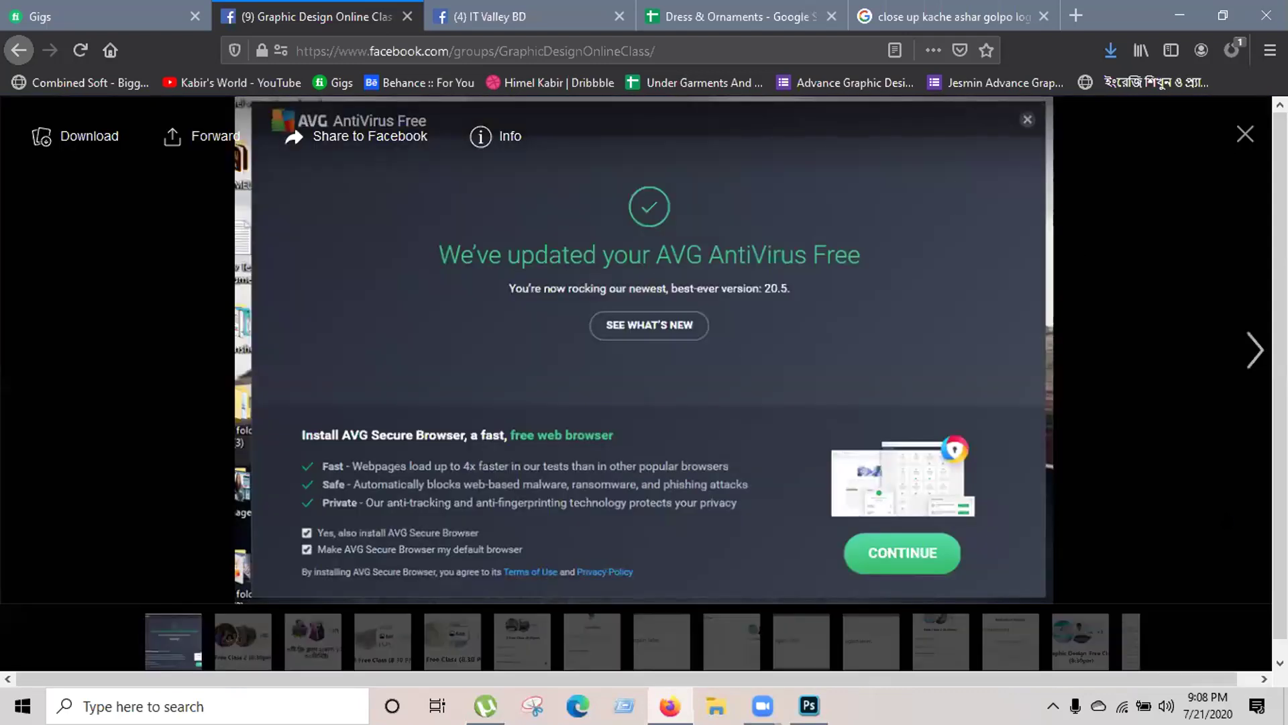
pyautogui.press('Escape')
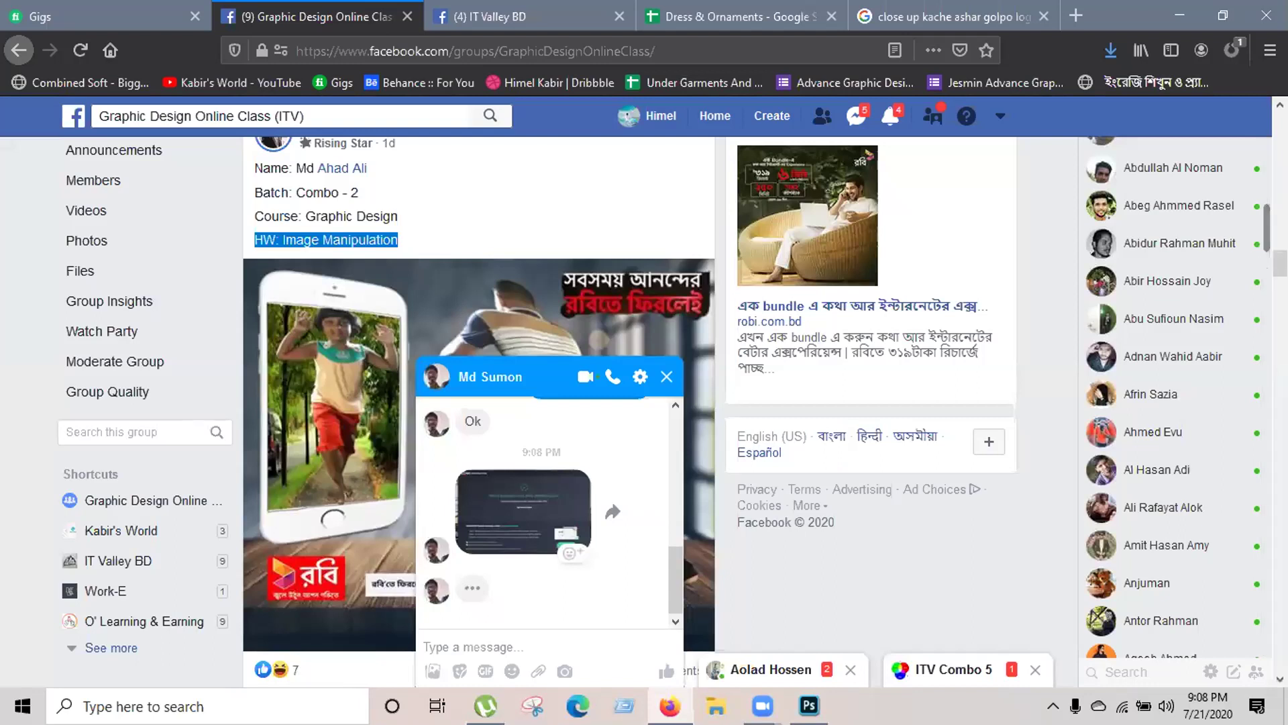
# Look through the students' other homework posts in the discussion feed and return to the start of the group page
pyautogui.scroll(-2, 479, 402)
pyautogui.scroll(-5, 479, 402)
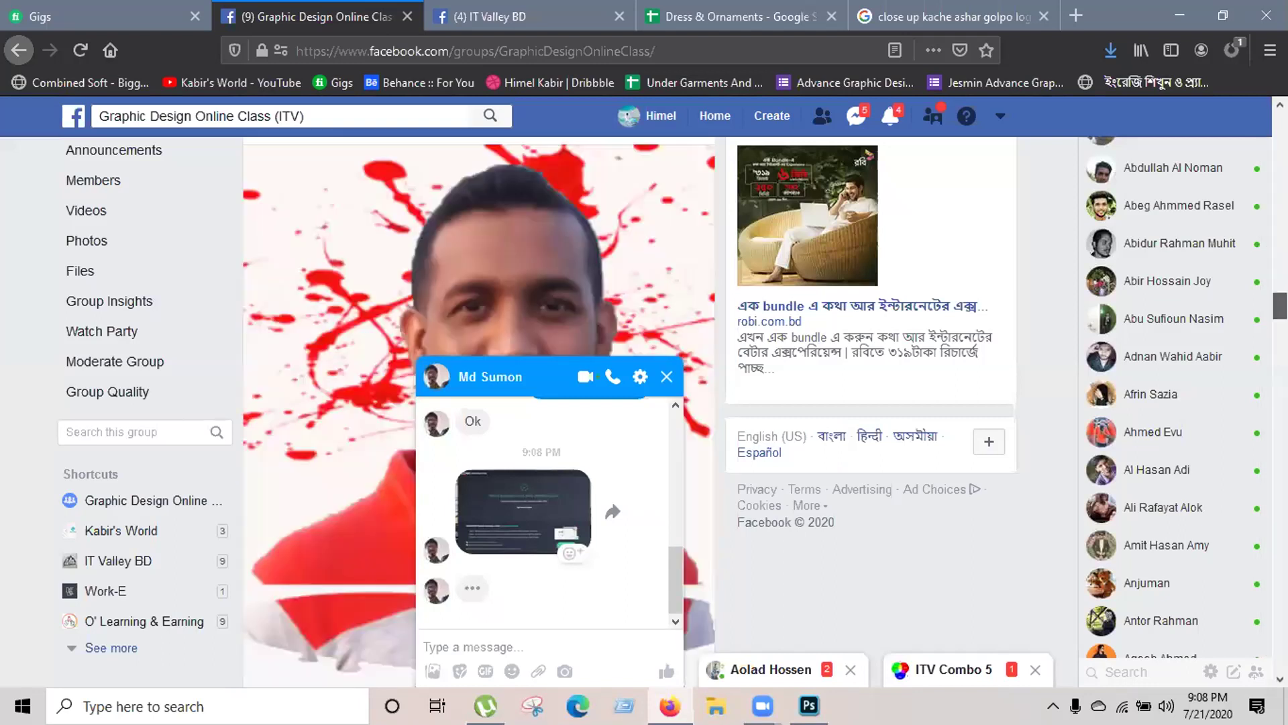
pyautogui.scroll(-5, 479, 402)
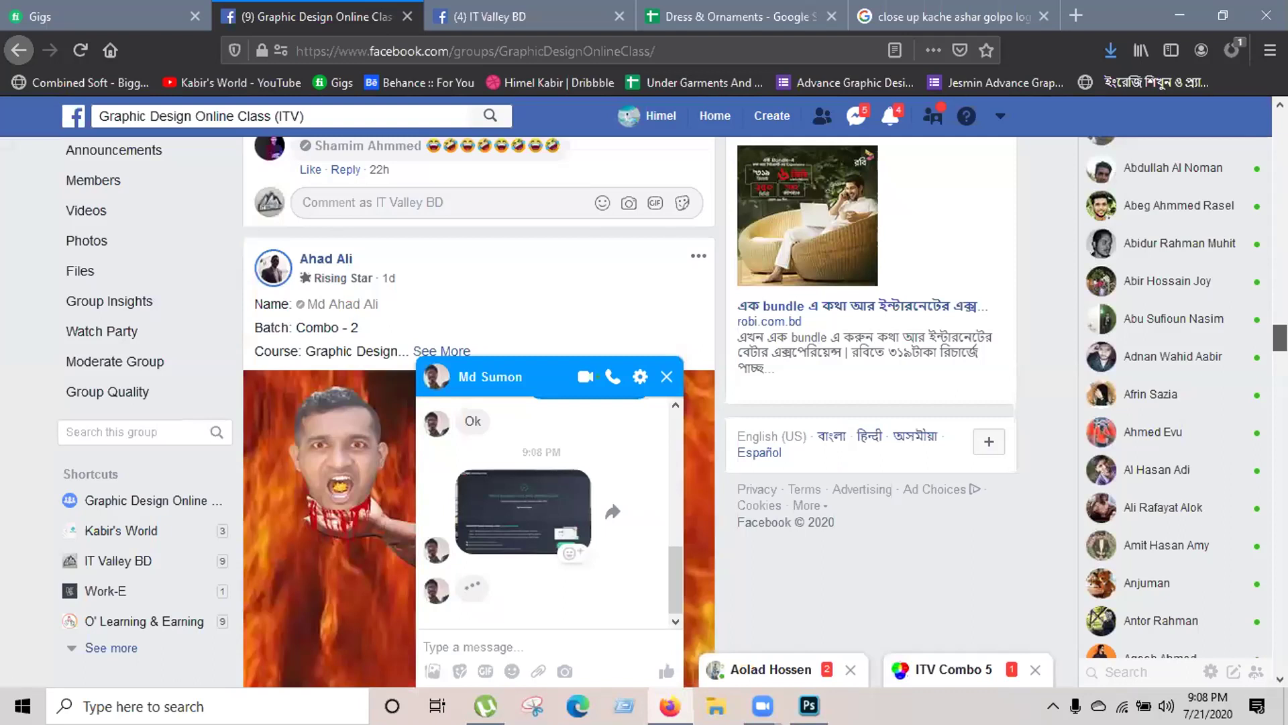
pyautogui.scroll(-1, 479, 402)
pyautogui.scroll(-5, 479, 402)
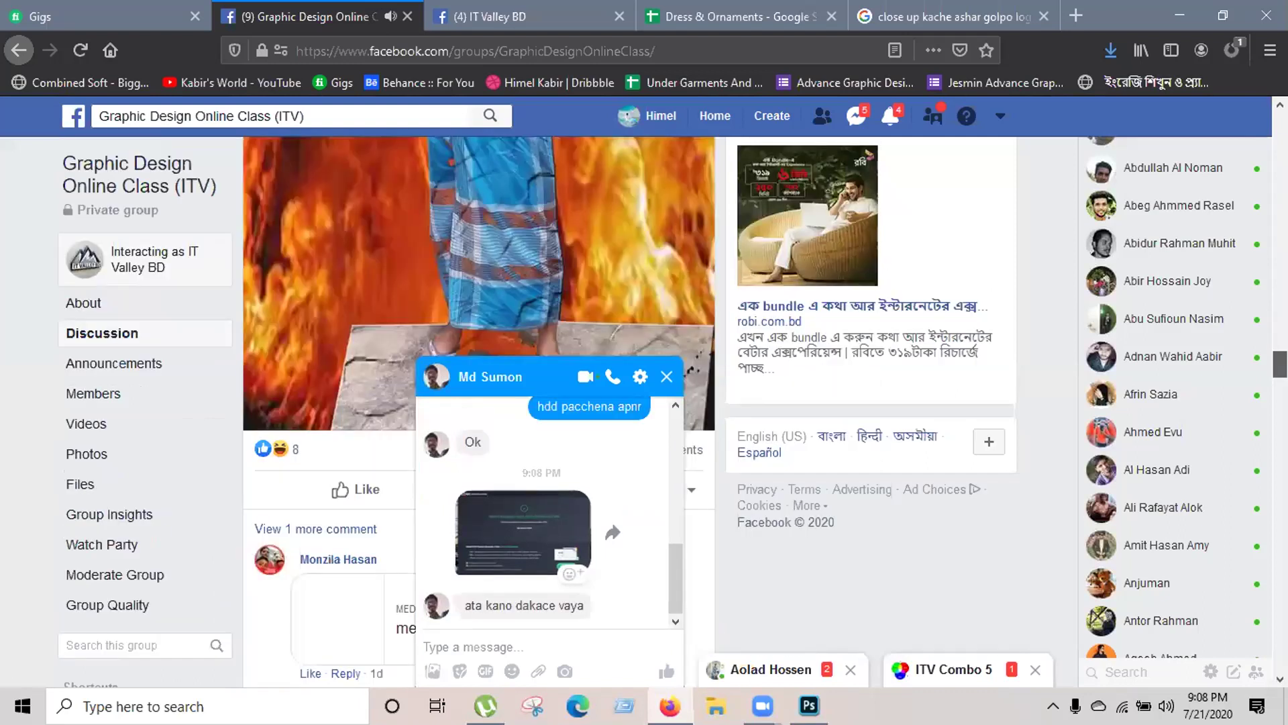
pyautogui.scroll(-2, 479, 402)
pyautogui.scroll(4, 479, 403)
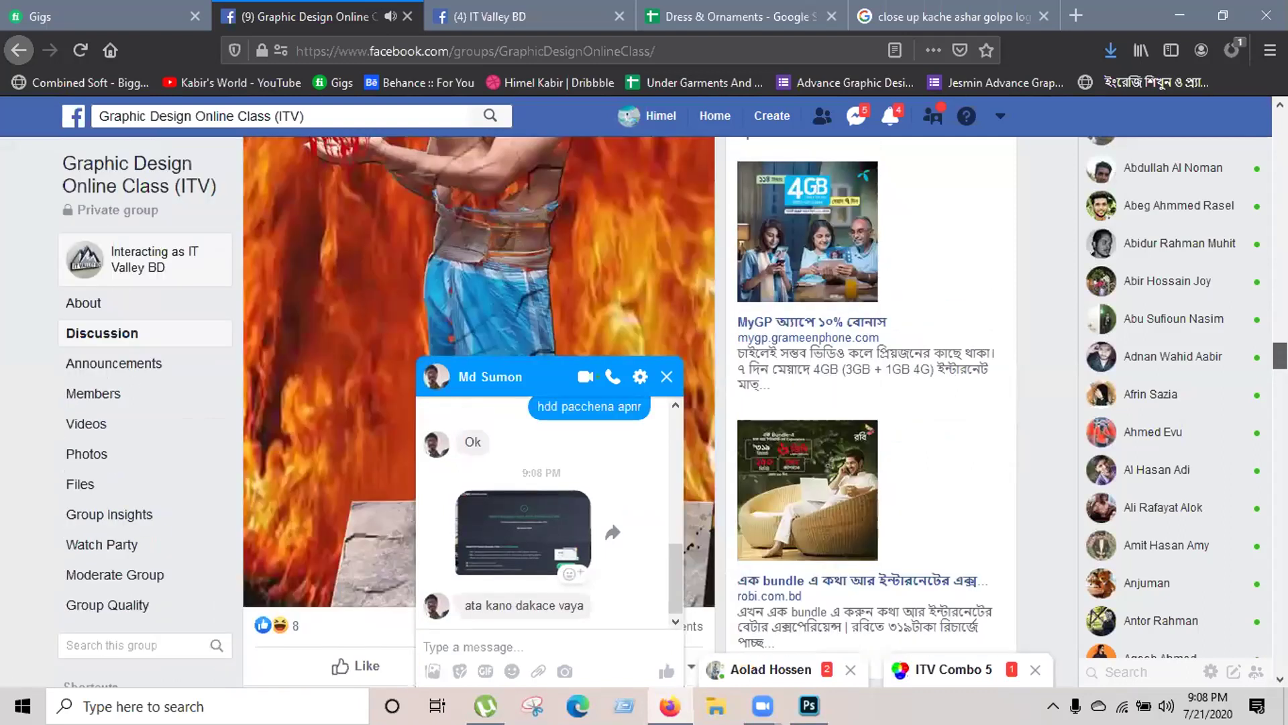
pyautogui.scroll(4, 1062, 332)
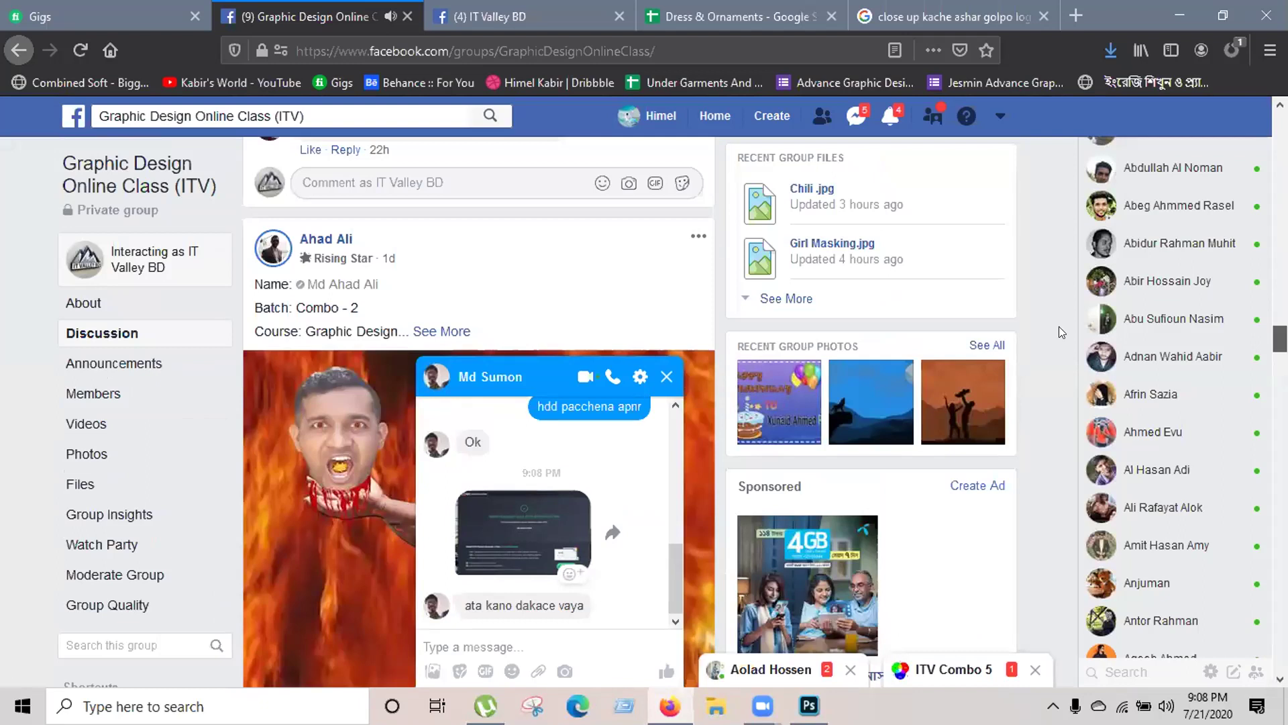
pyautogui.scroll(5, 479, 416)
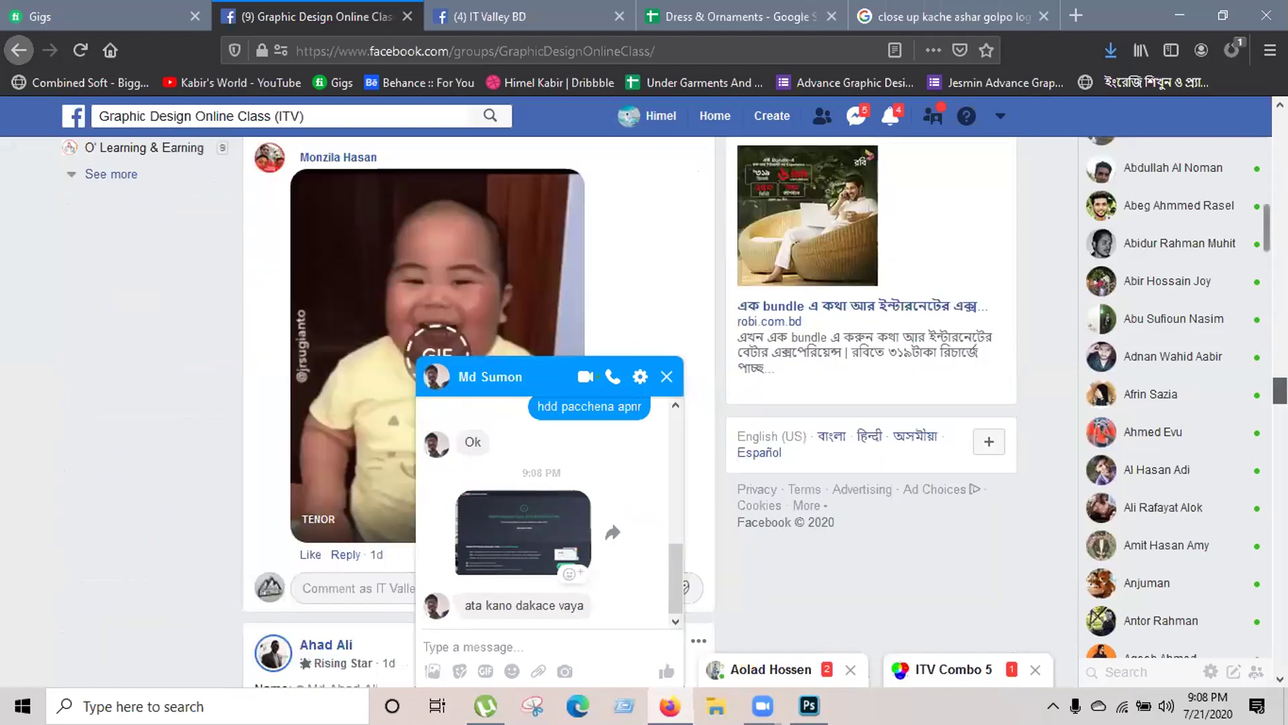
pyautogui.scroll(6, 479, 416)
pyautogui.scroll(-5, 479, 288)
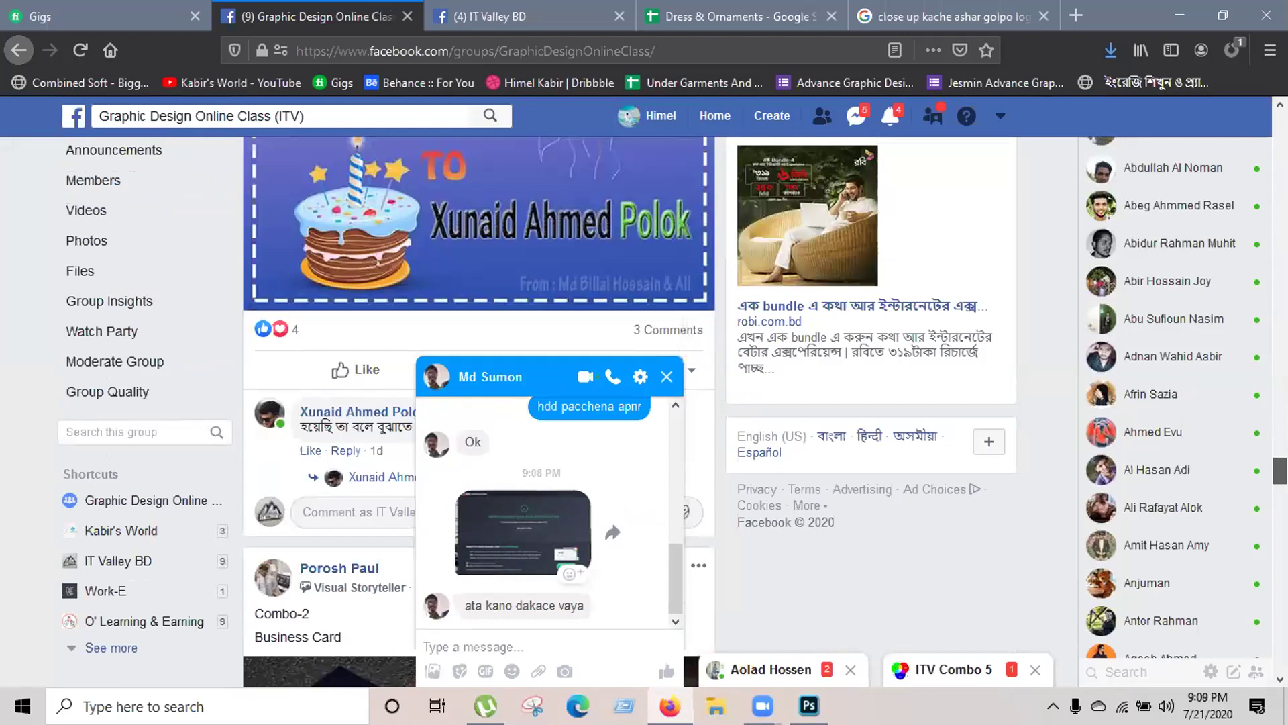
pyautogui.scroll(-5, 479, 412)
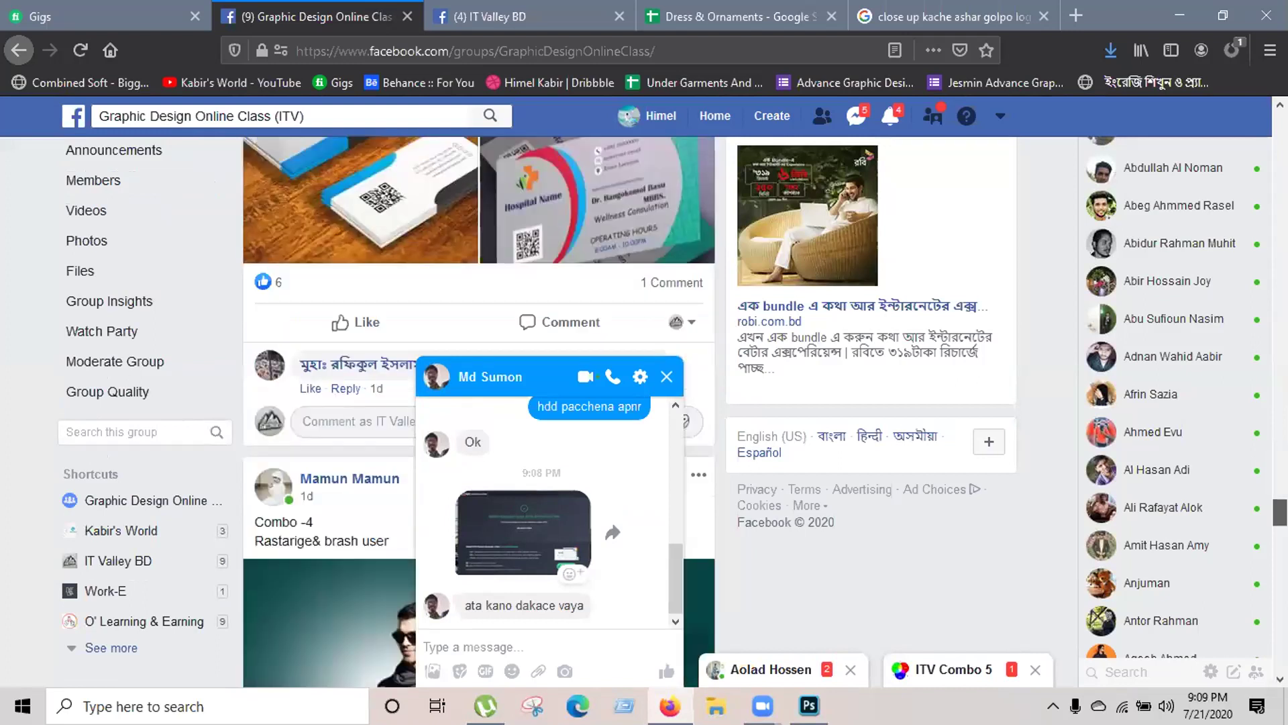
pyautogui.scroll(-5, 479, 412)
pyautogui.scroll(-3, 479, 412)
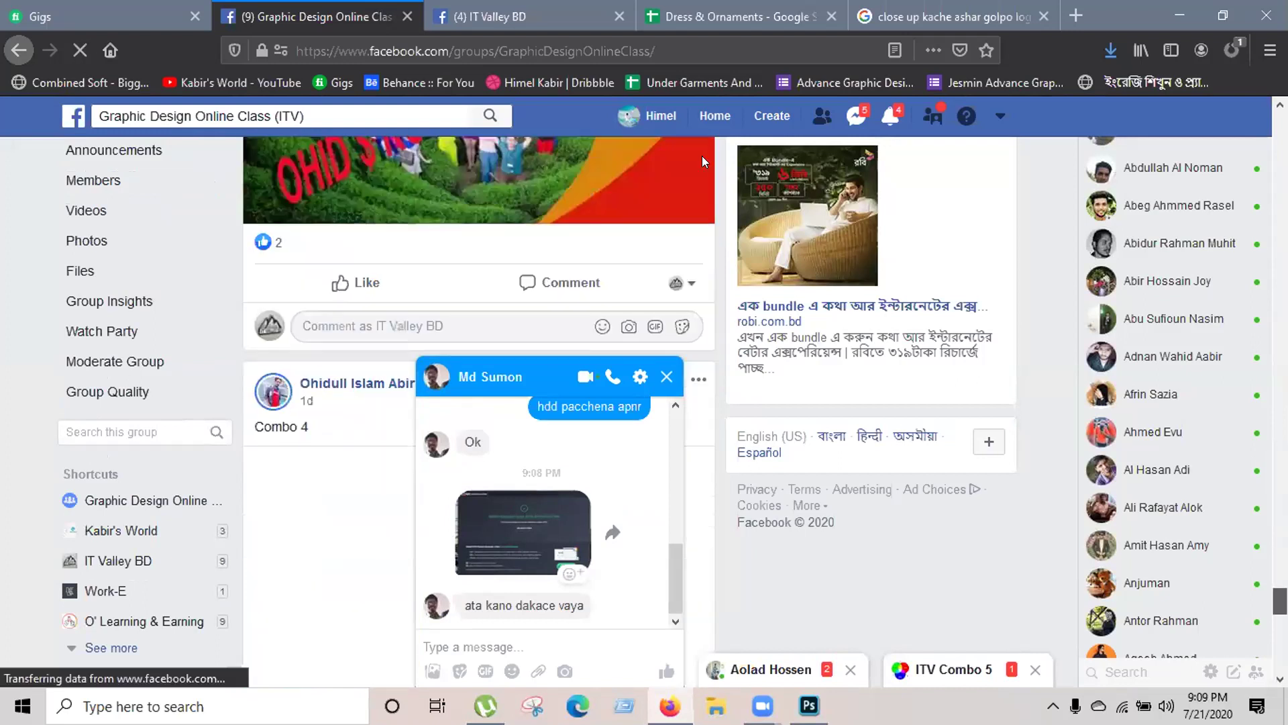
pyautogui.press('Home')
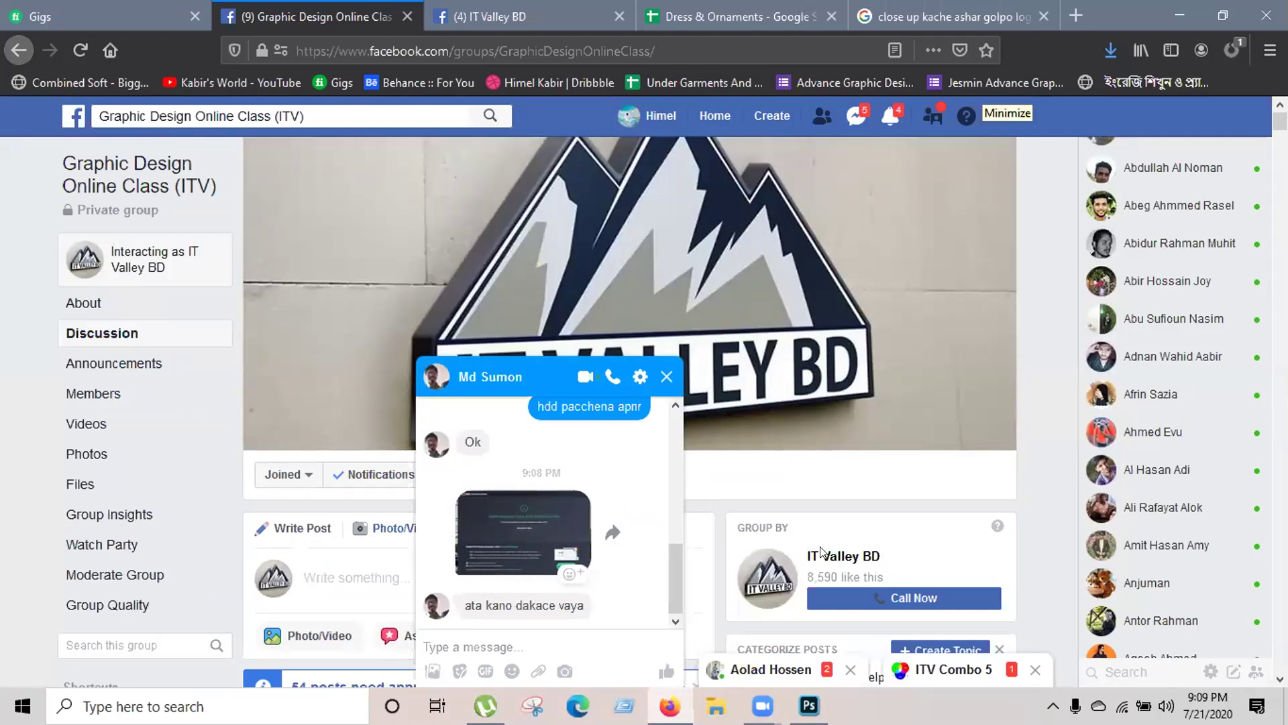
# Switch to Photoshop and scale the Closeup logo over the green band up to 113.54%
pyautogui.hotkey('alt', 'Tab')
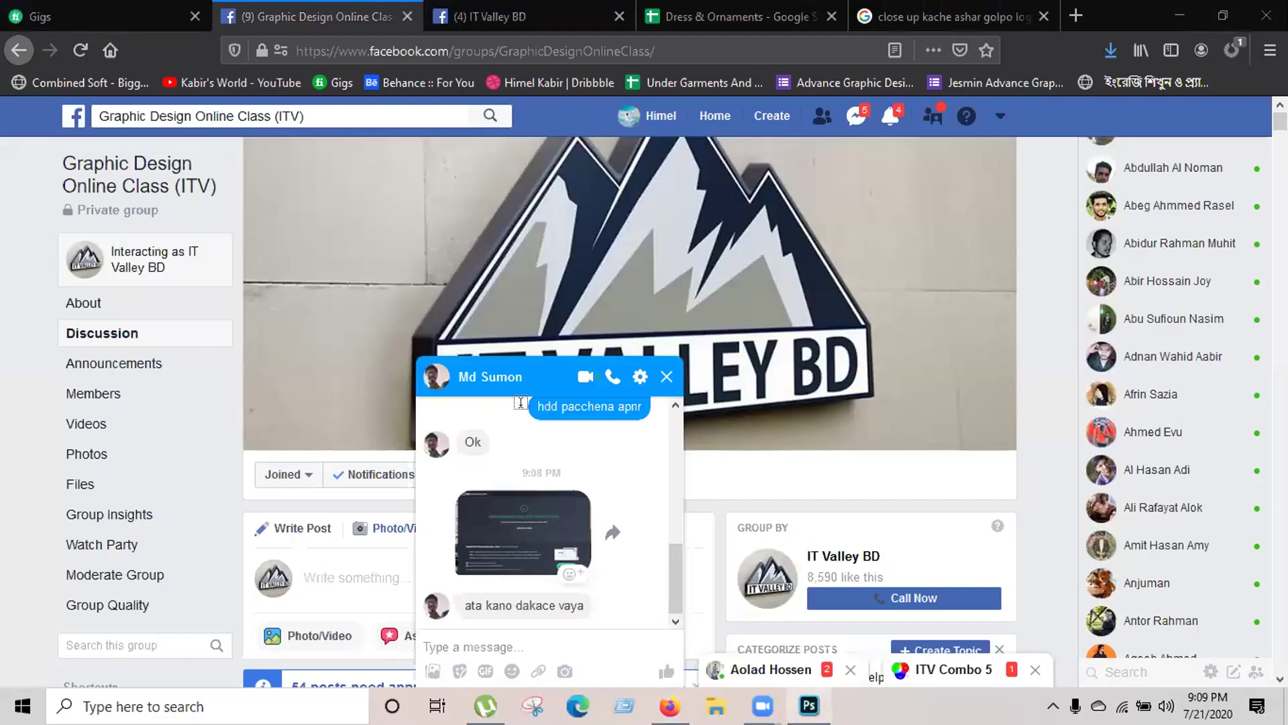
pyautogui.click(15, 96)
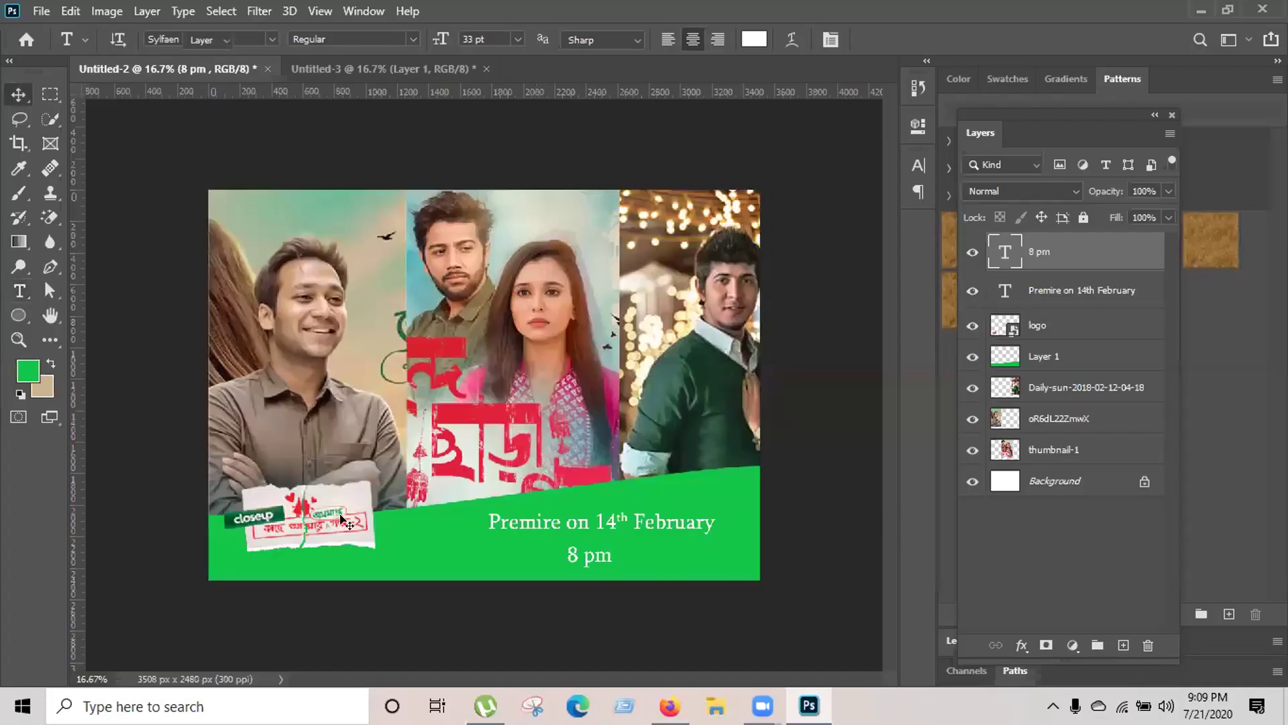
pyautogui.click(341, 515)
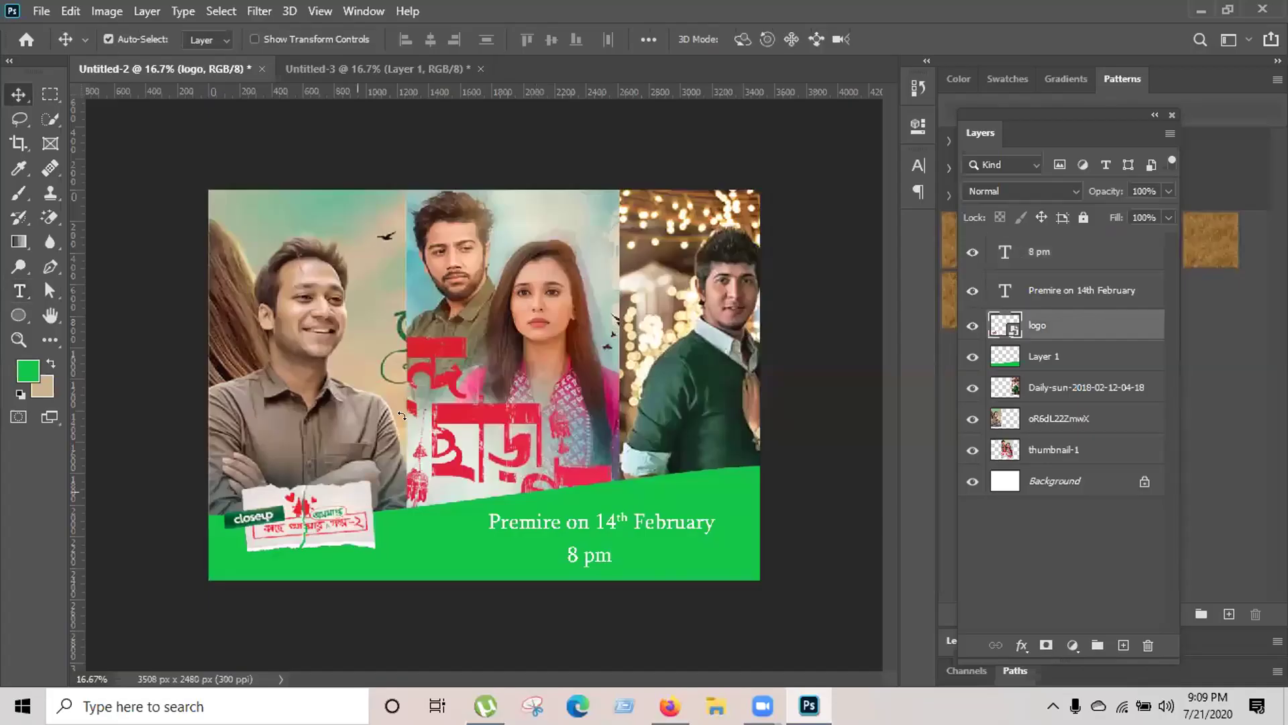
pyautogui.hotkey('ctrl', 't')
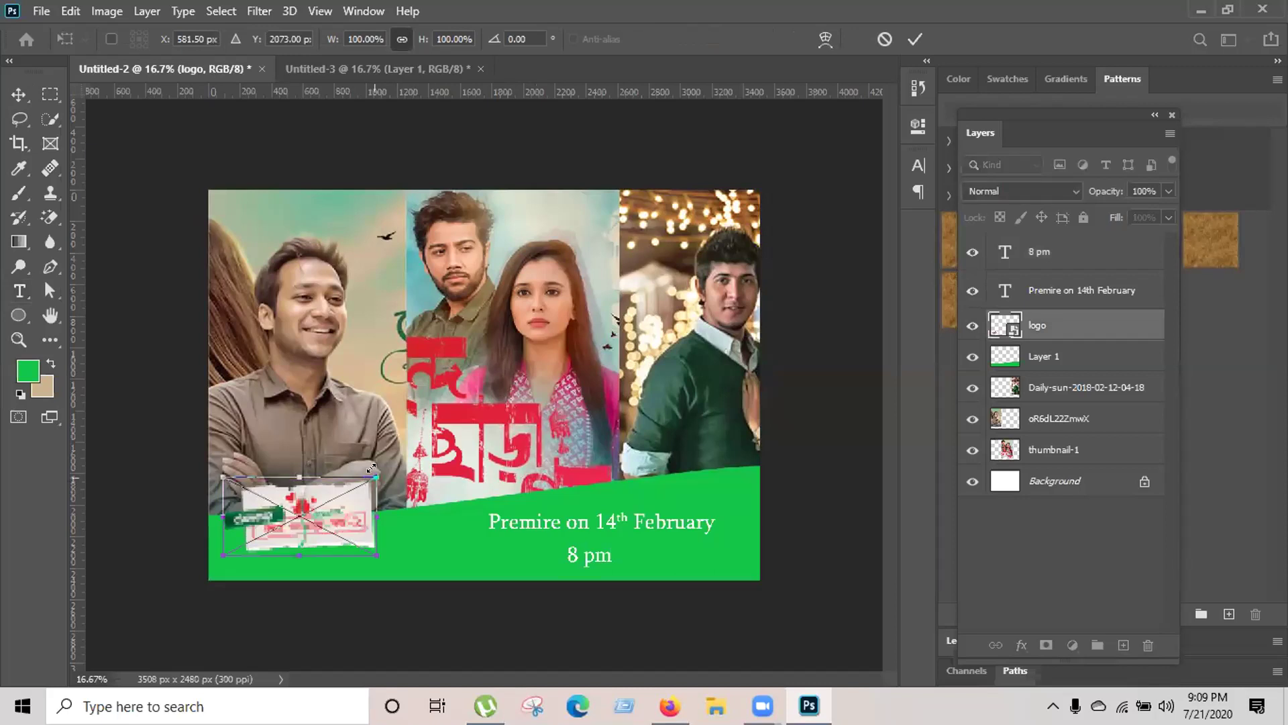
pyautogui.moveTo(390, 462)
pyautogui.mouseDown()
pyautogui.moveTo(404, 437)
pyautogui.moveTo(437, 432)
pyautogui.moveTo(388, 472)
pyautogui.mouseUp()
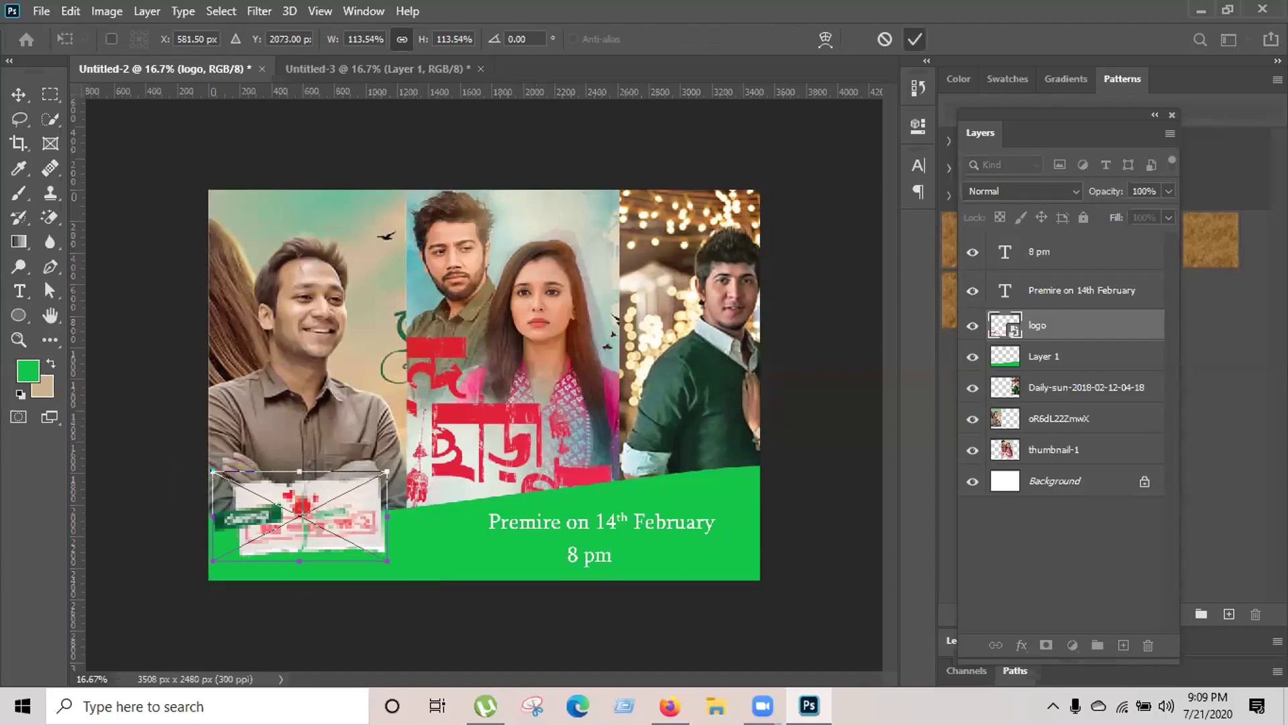
pyautogui.click(914, 39)
# Switch to Firefox and open the bookmarked Kabir's World YouTube channel in place of the image search page
pyautogui.hotkey('alt', 'Tab')
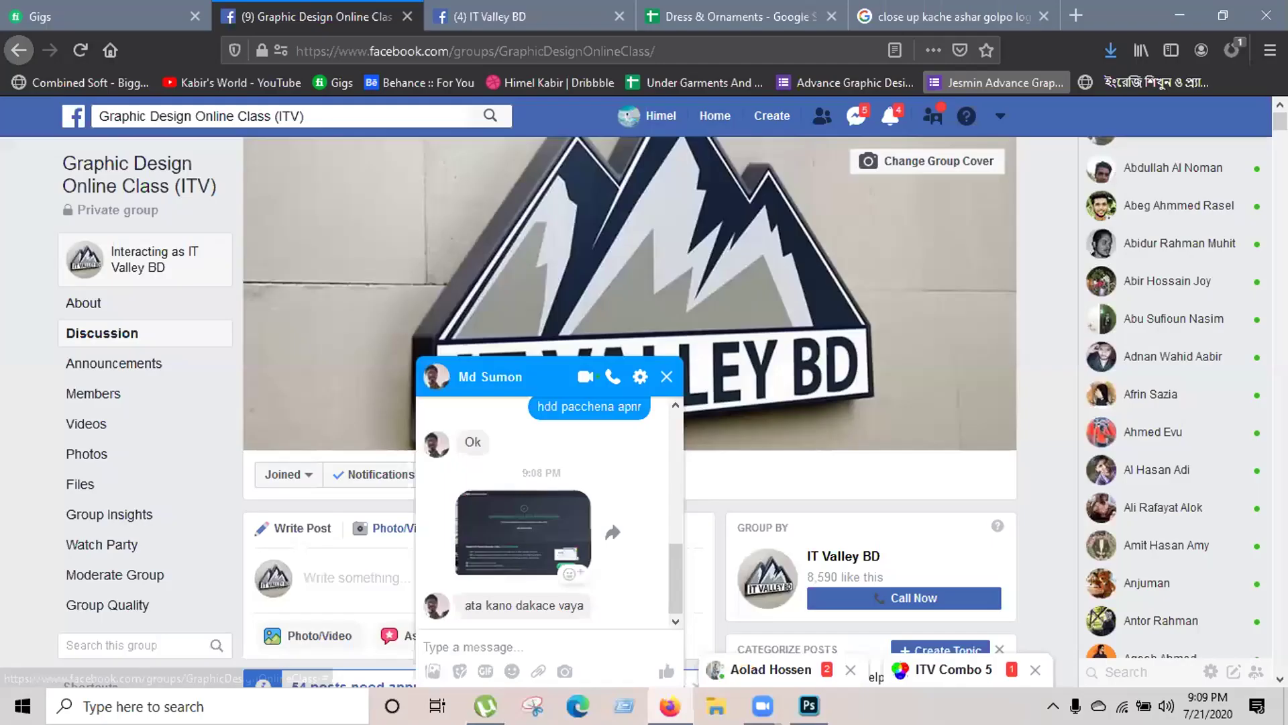
pyautogui.hotkey('ctrl', '5')
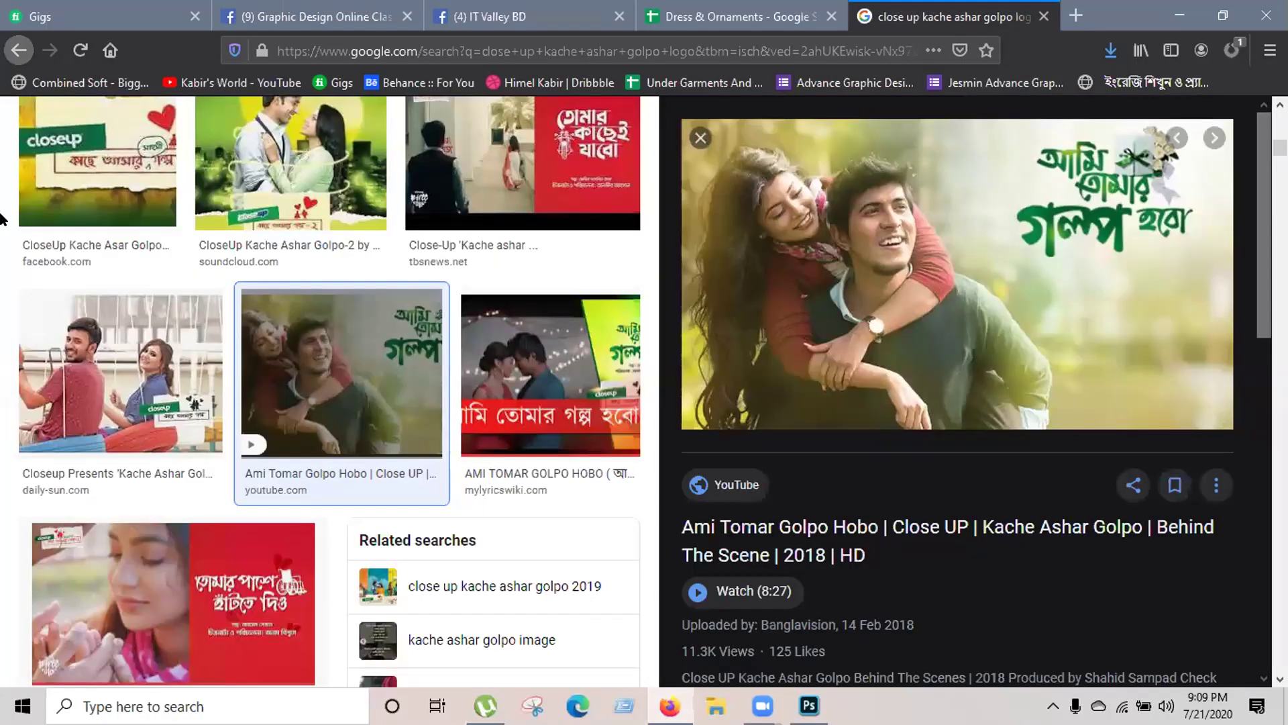
pyautogui.click(261, 51)
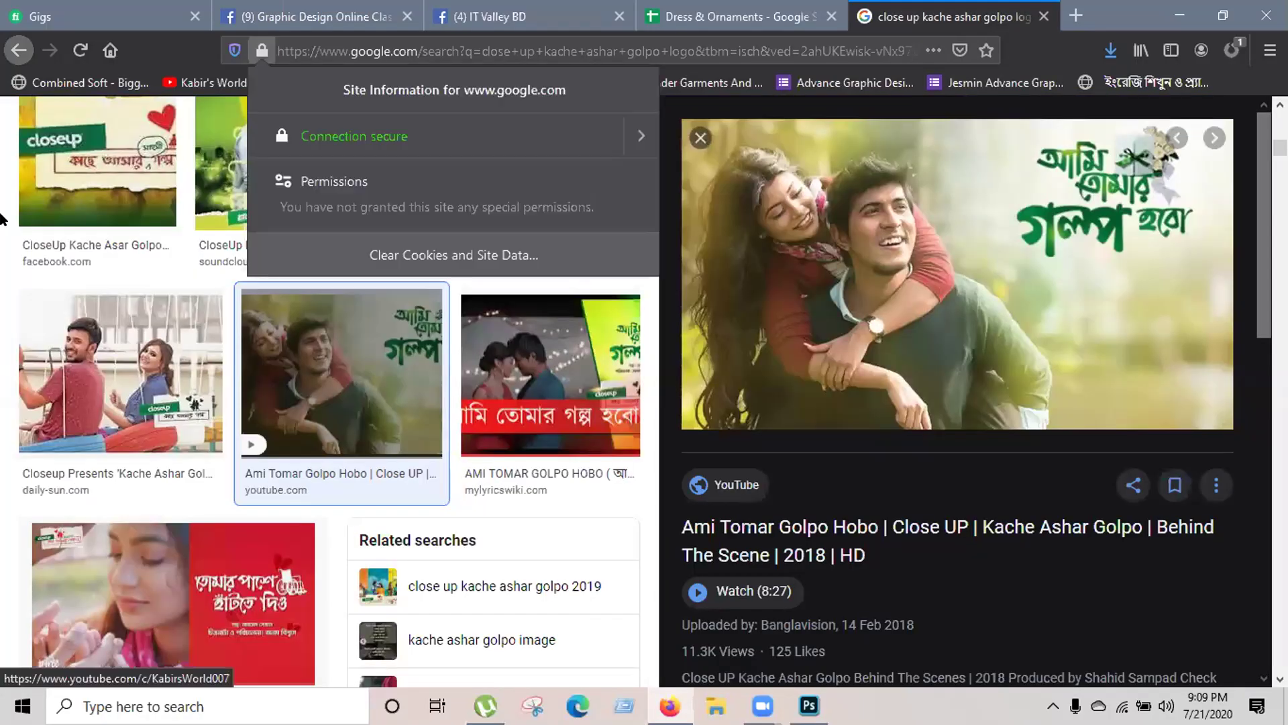
pyautogui.click(215, 81)
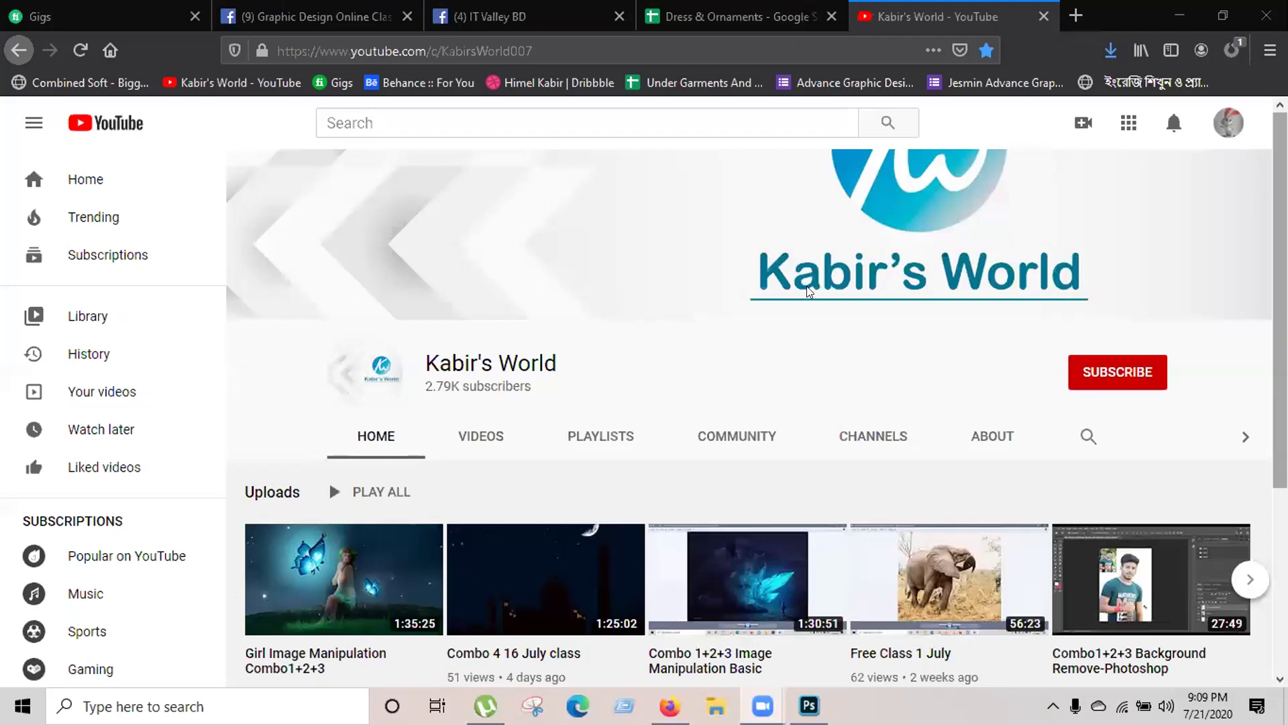
# Search YouTube for the other instructor's channel by name and look through the class videos in the results
pyautogui.click(496, 120)
pyautogui.write('md')
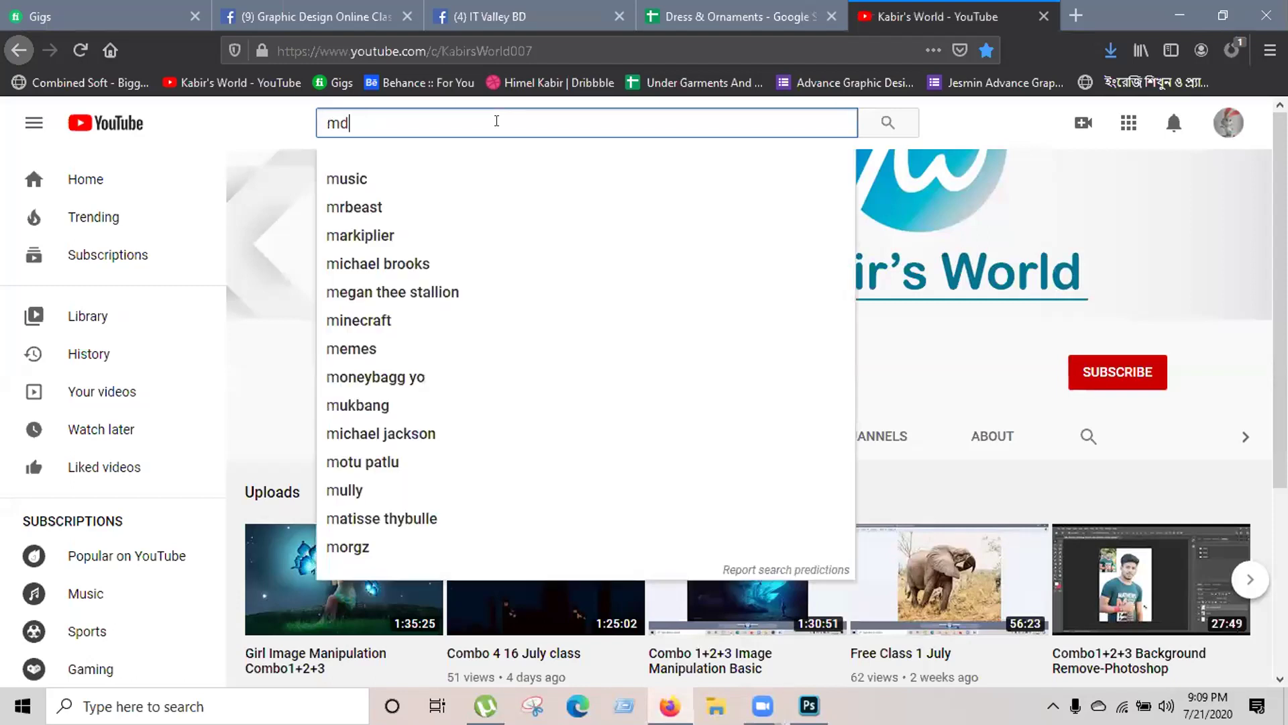
pyautogui.write(' jakaria')
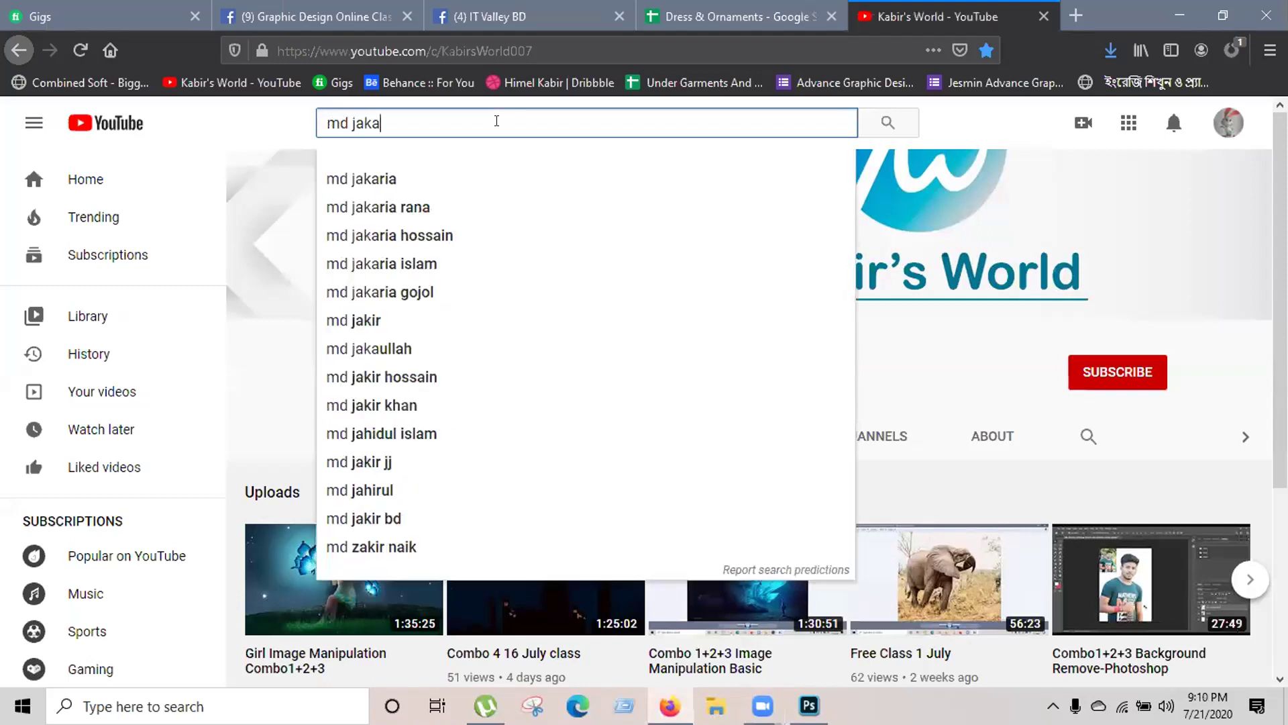
pyautogui.press('Down')
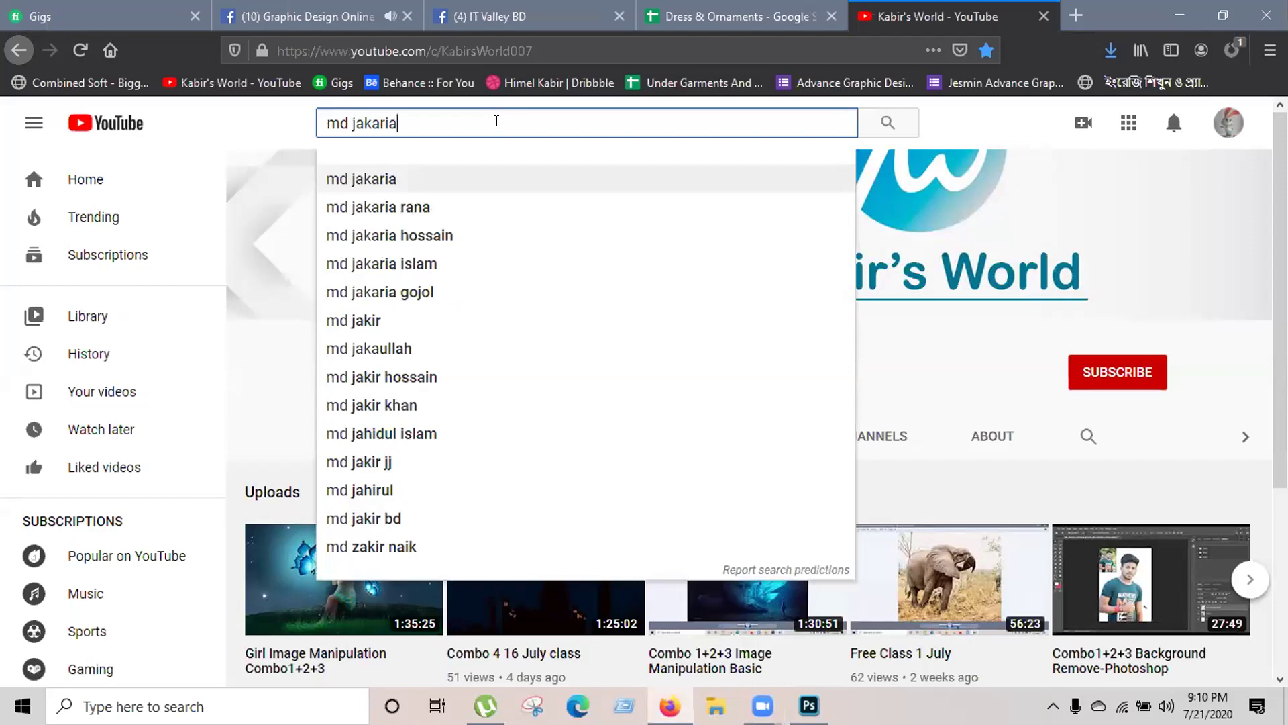
pyautogui.press('Return')
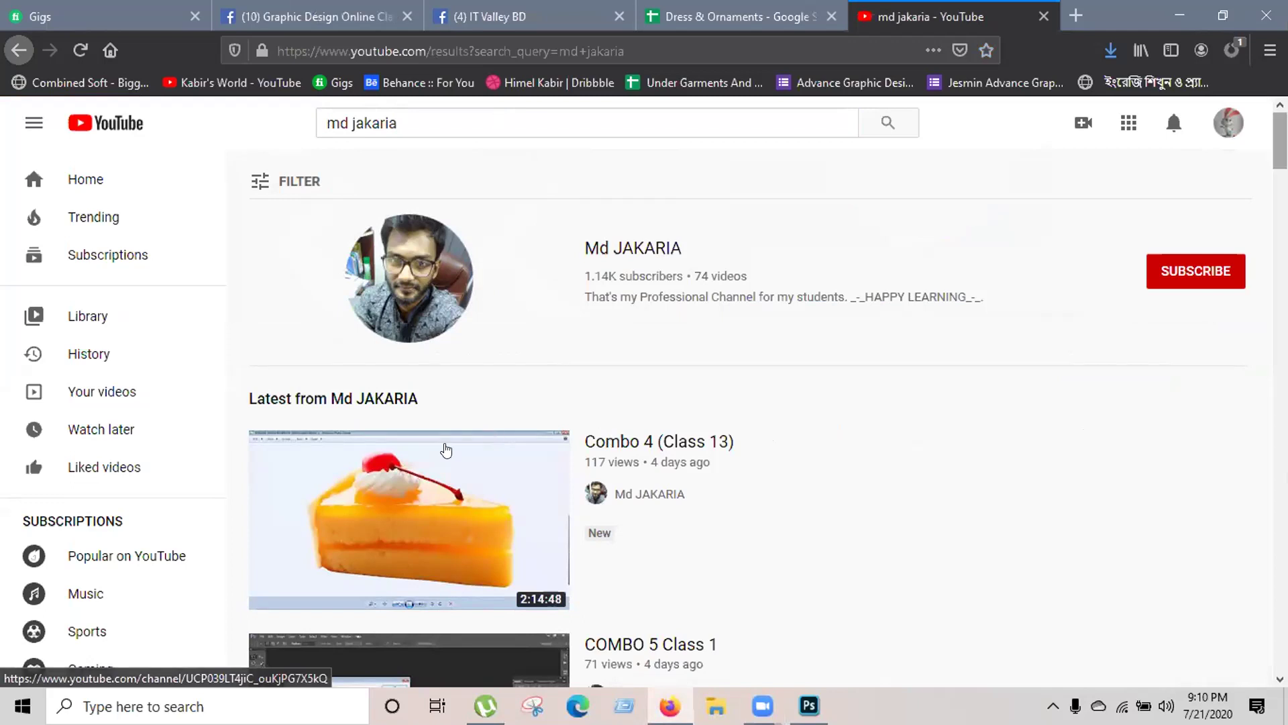
pyautogui.scroll(-8, 446, 451)
pyautogui.scroll(-8, 446, 451)
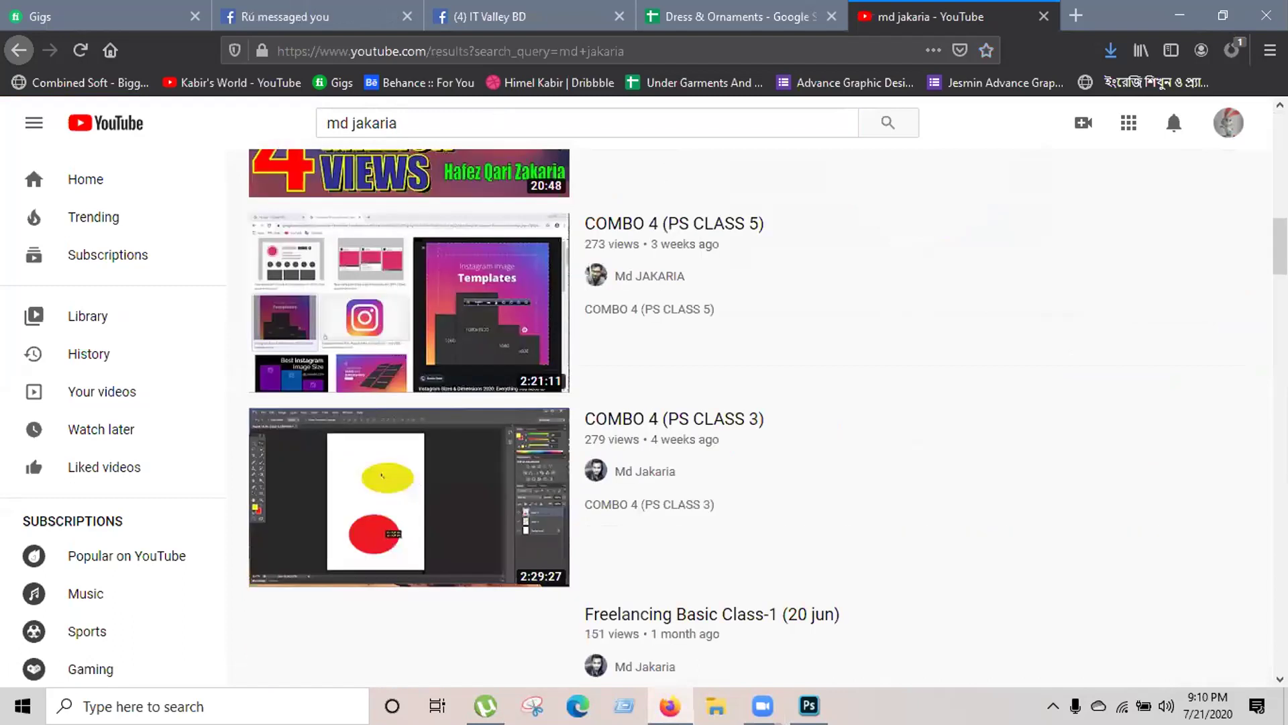
pyautogui.scroll(15, 446, 450)
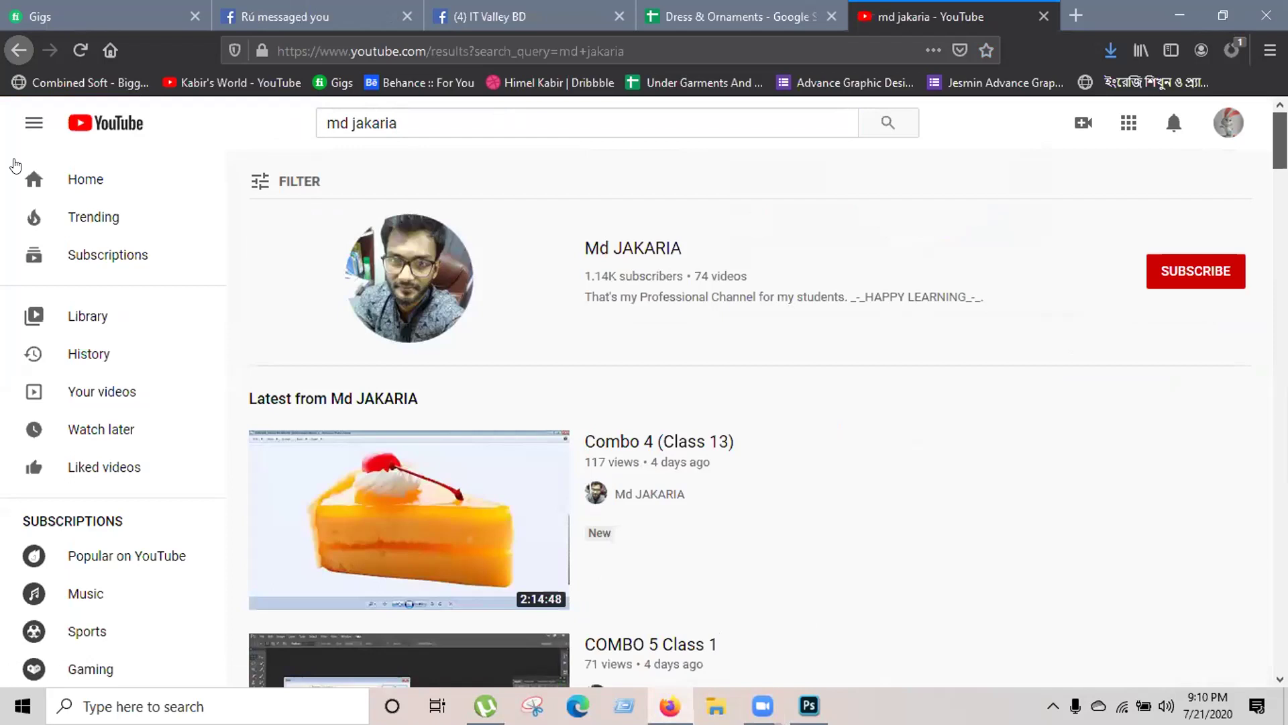
# Search YouTube for "kabirs world" and look through the results
pyautogui.press('/')
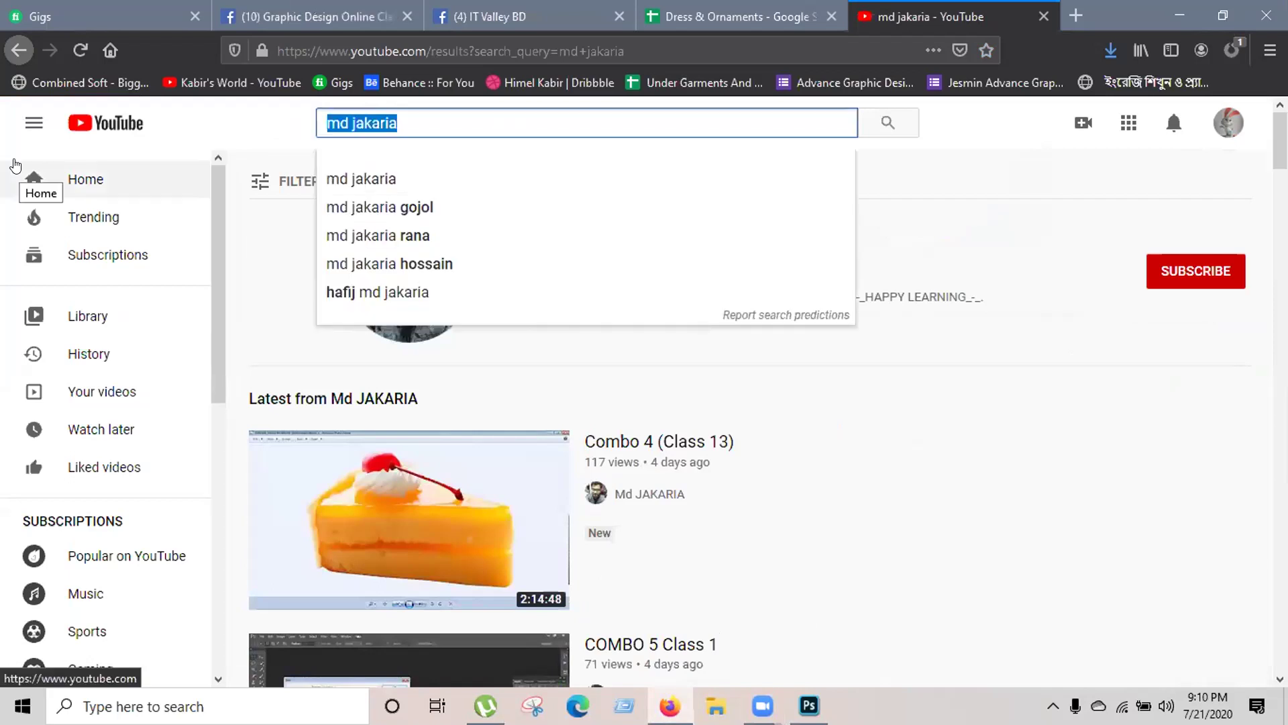
pyautogui.write('kabi')
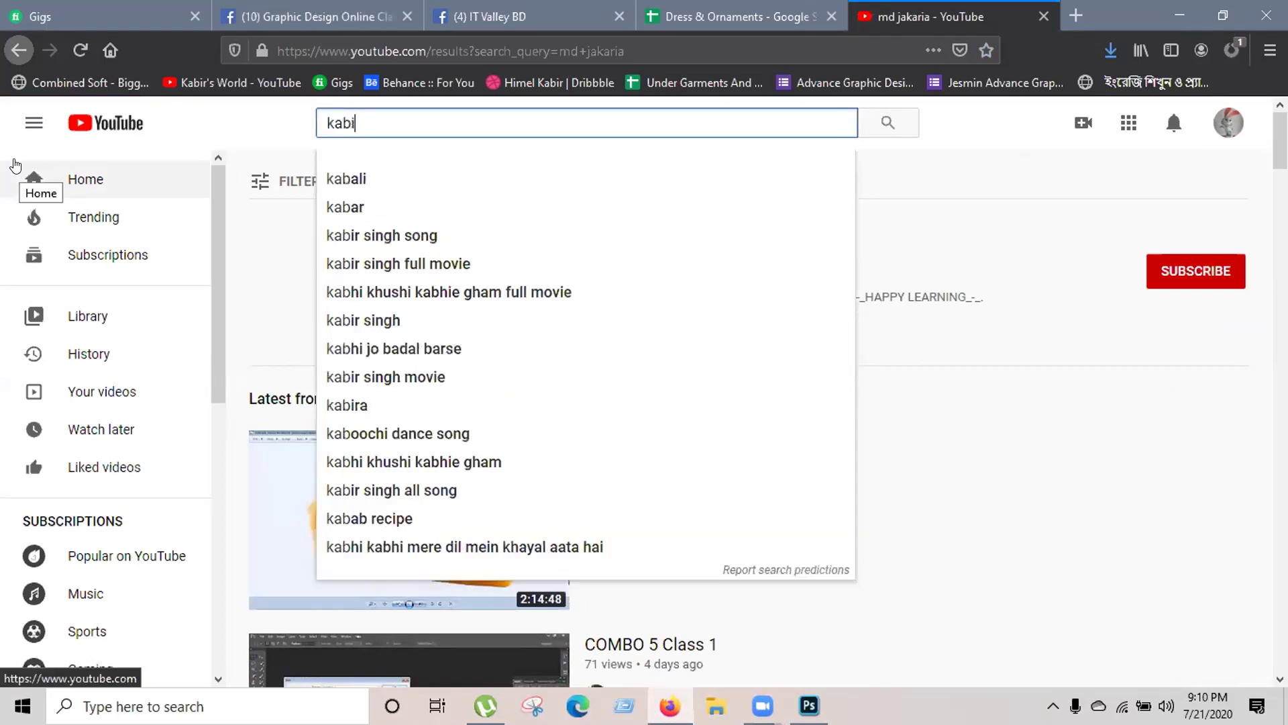
pyautogui.write('rs wor')
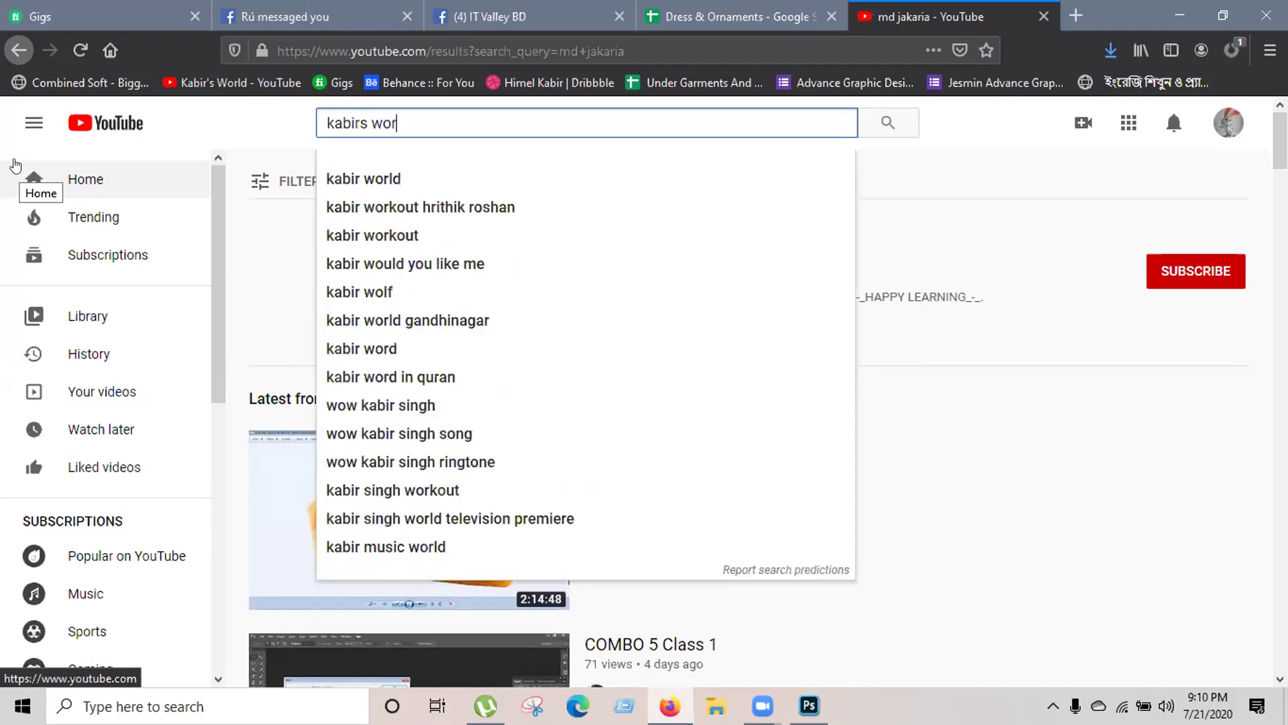
pyautogui.write('ld')
pyautogui.press('Return')
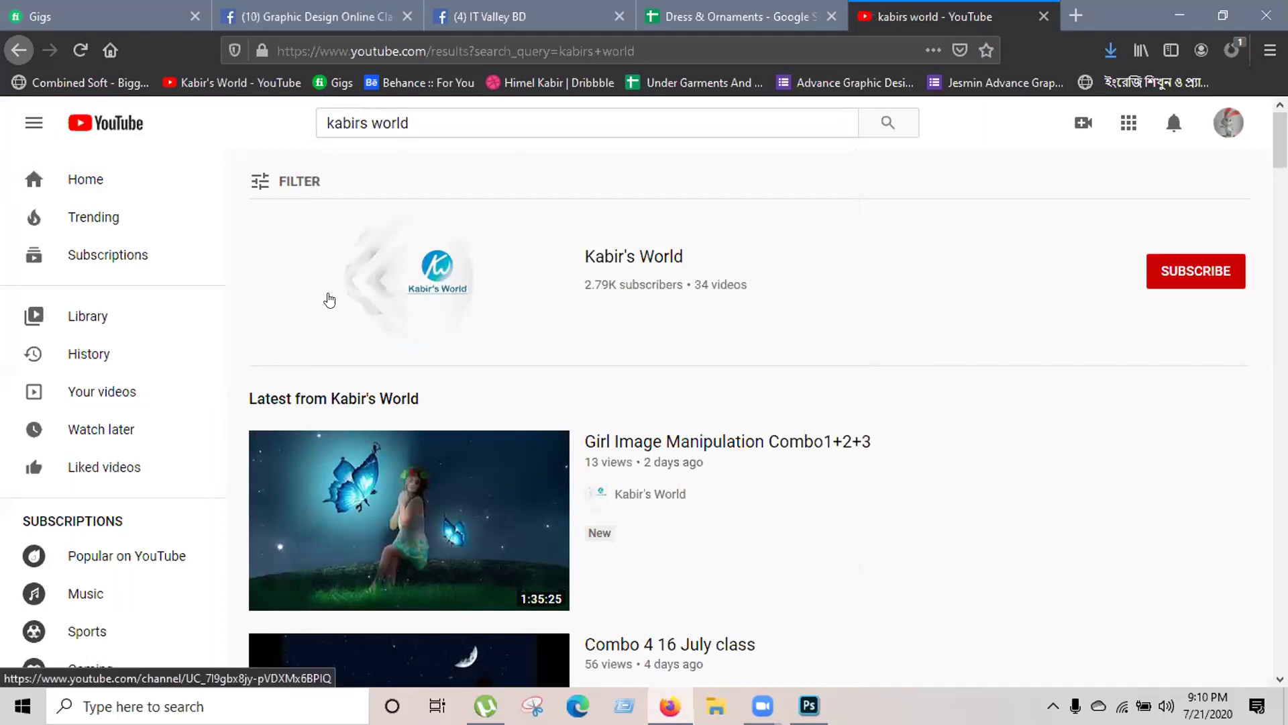
pyautogui.scroll(-1, 329, 300)
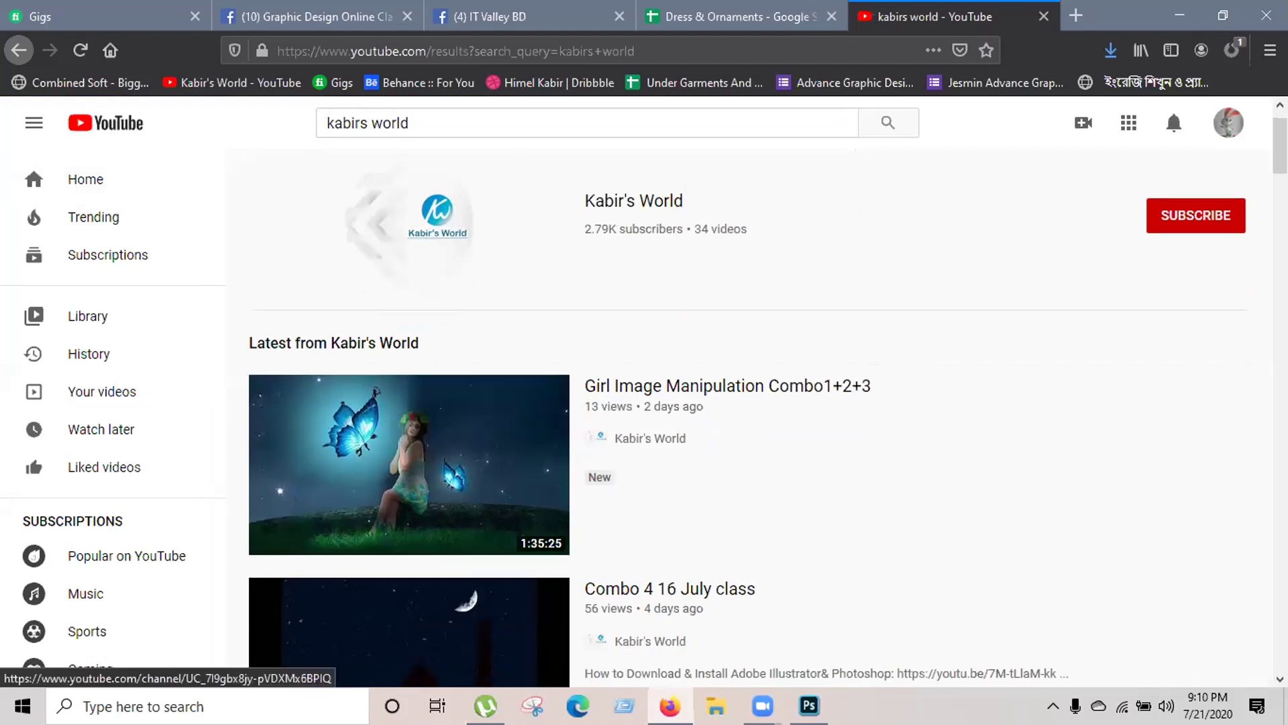
pyautogui.scroll(-9, 747, 418)
pyautogui.scroll(6, 466, 521)
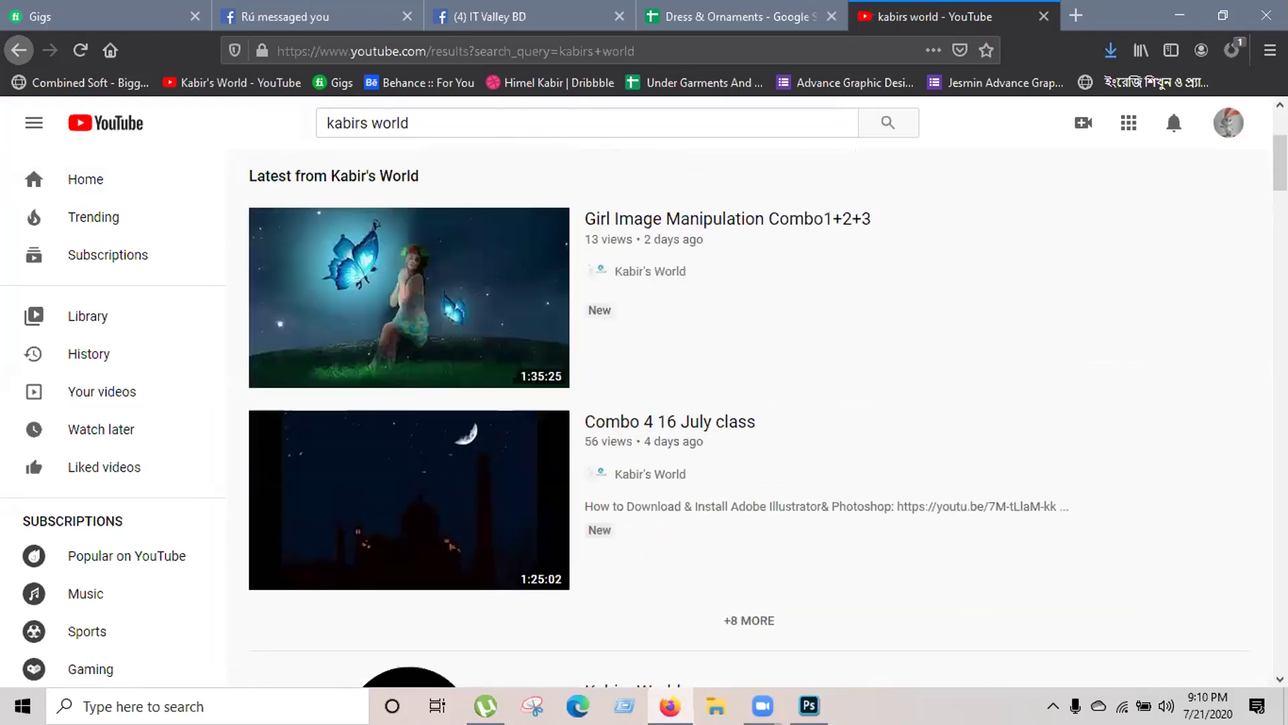
pyautogui.scroll(-20, 749, 418)
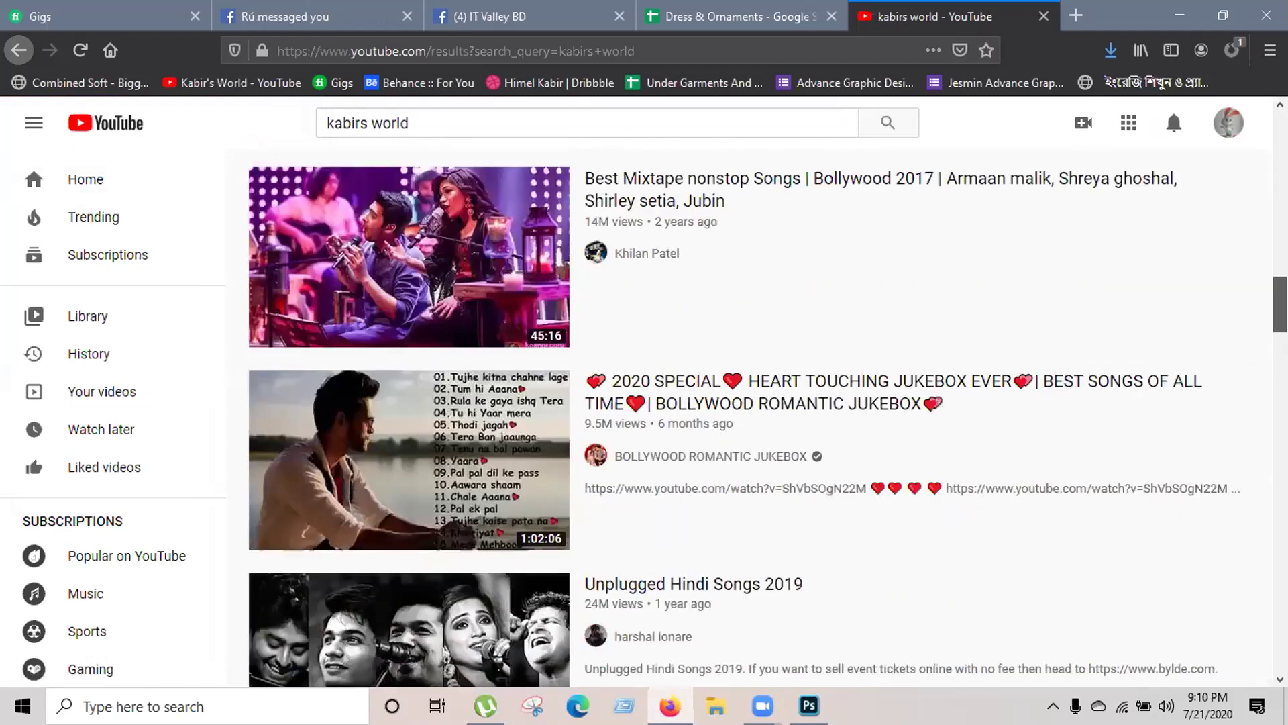
pyautogui.scroll(20, 683, 257)
# Open the Kabir's World channel from the results and view its playlists and uploaded videos
pyautogui.click(683, 257)
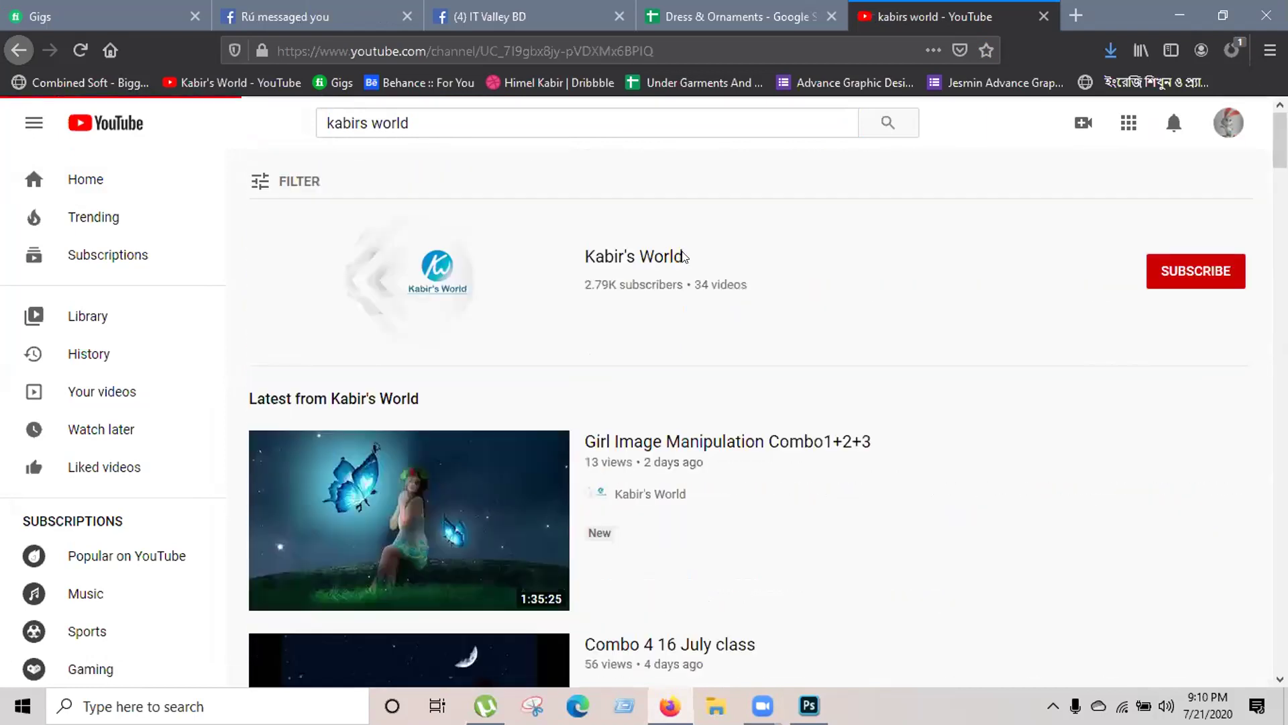
pyautogui.click(585, 436)
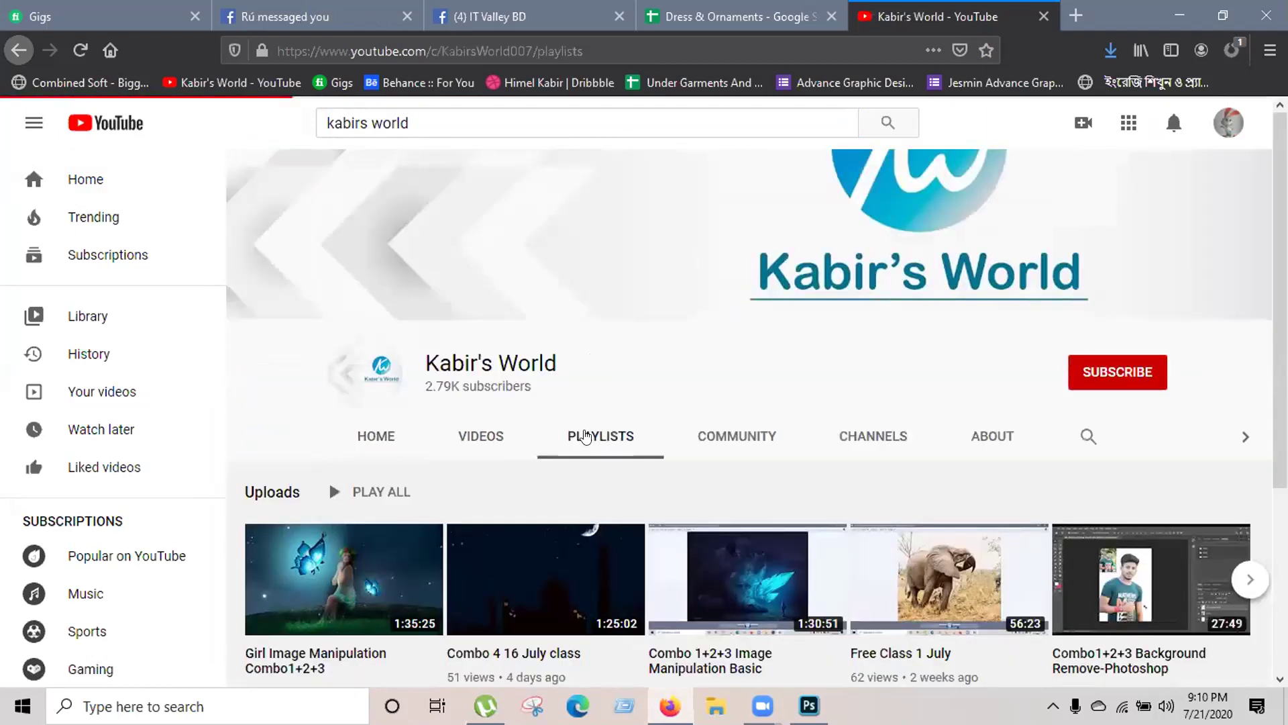
pyautogui.scroll(-3, 1140, 369)
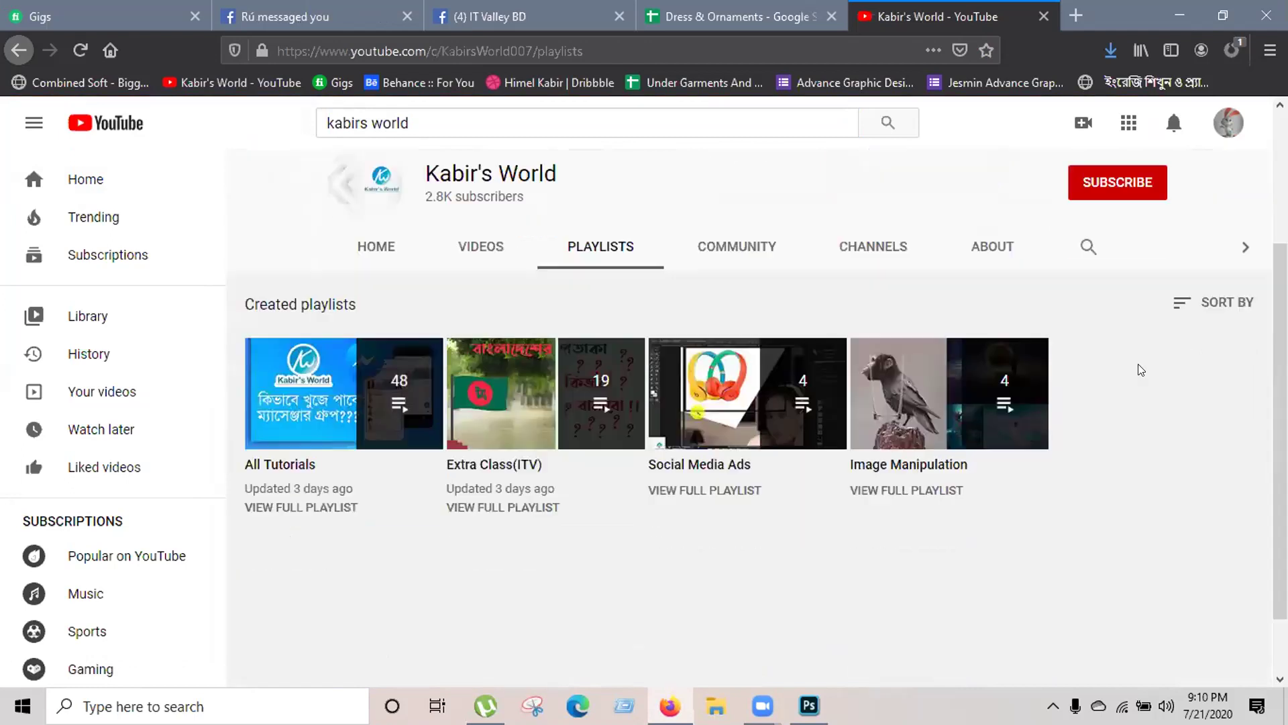
pyautogui.moveTo(547, 436)
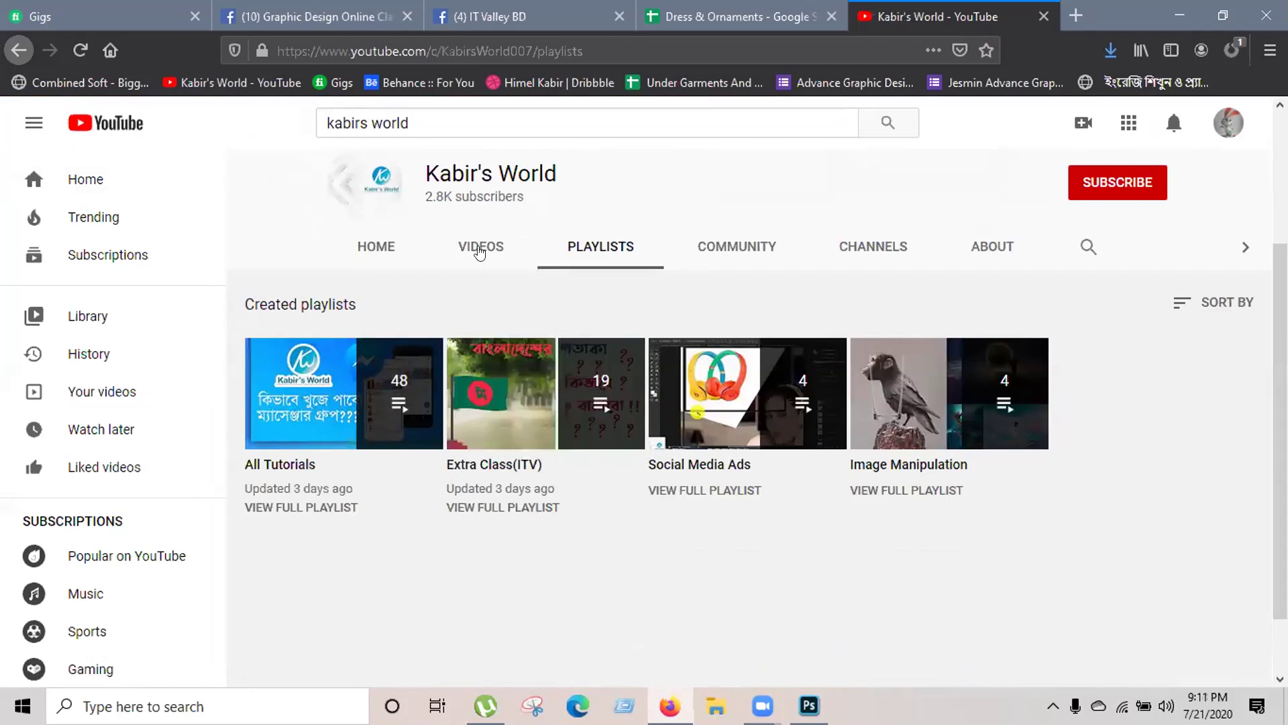
pyautogui.click(453, 253)
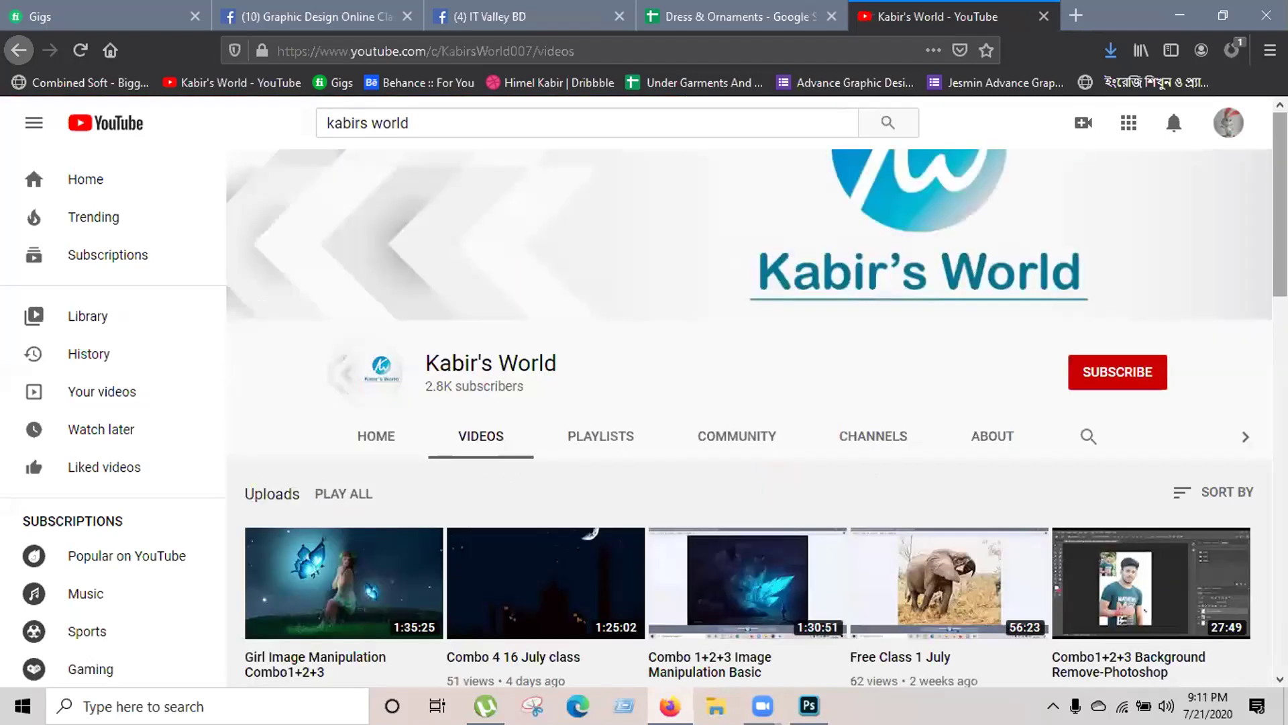
pyautogui.scroll(-3, 482, 406)
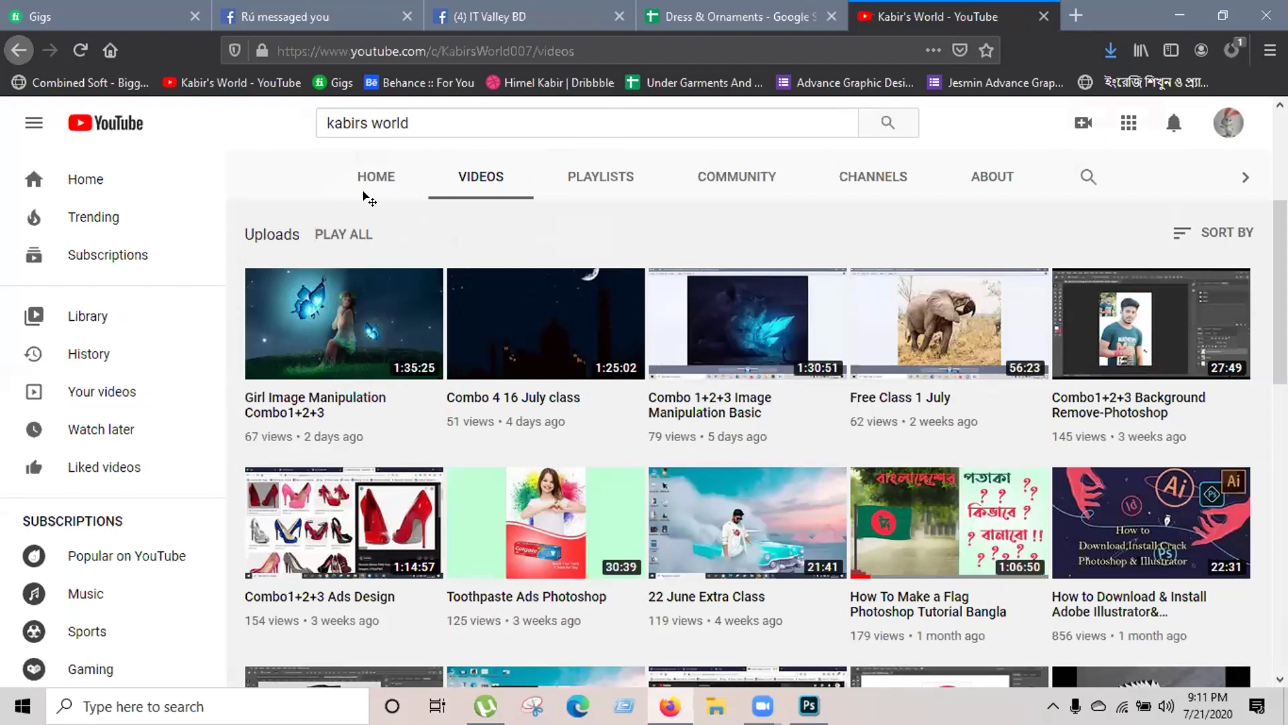
# Switch to Photoshop's Untitled-3 document, reposition the green flag on the page and rasterize its layer
pyautogui.hotkey('alt', 'Tab')
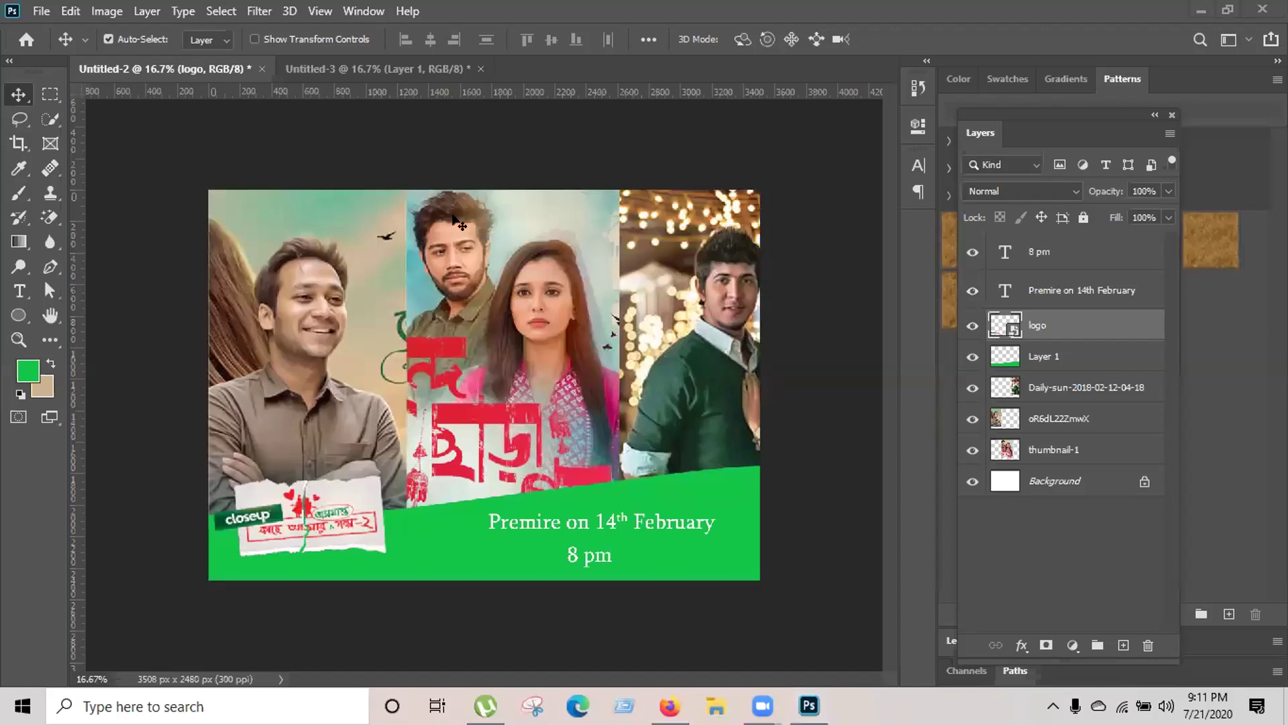
pyautogui.moveTo(427, 248); pyautogui.dragTo(500, 351)
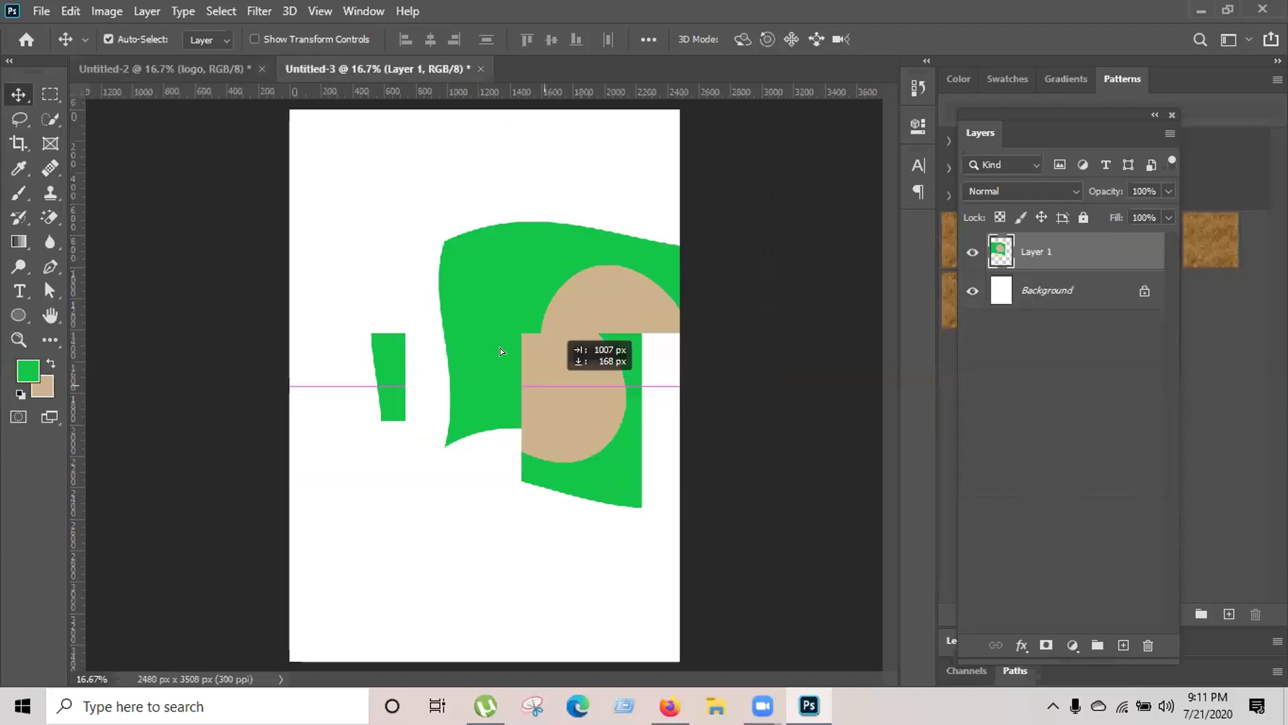
pyautogui.moveTo(554, 309); pyautogui.dragTo(553, 309)
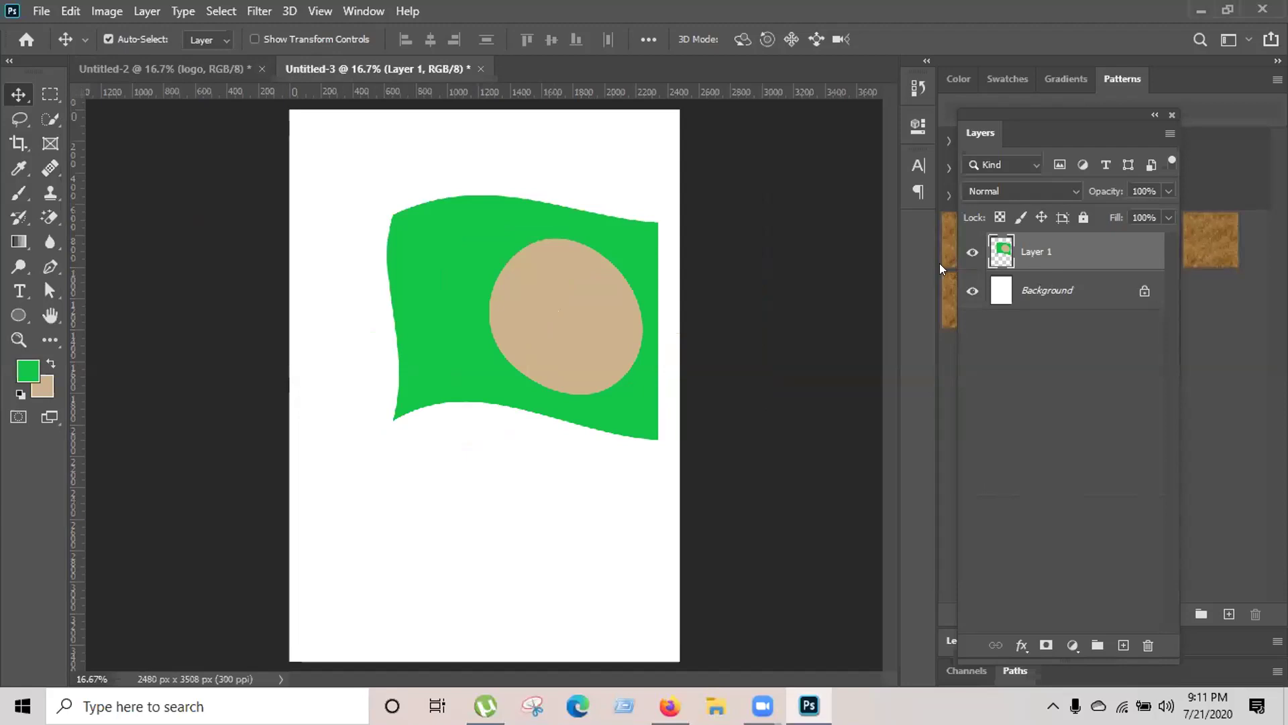
pyautogui.rightClick(1064, 252)
pyautogui.rightClick(1050, 253)
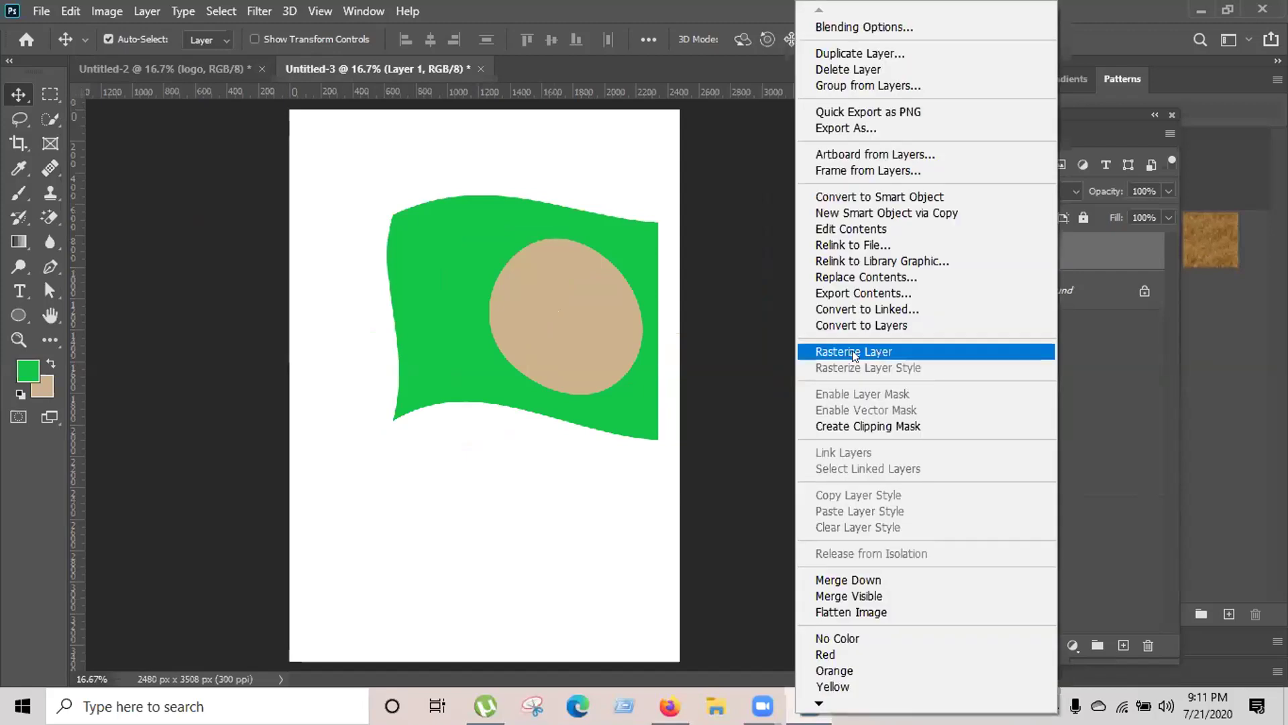
pyautogui.click(855, 352)
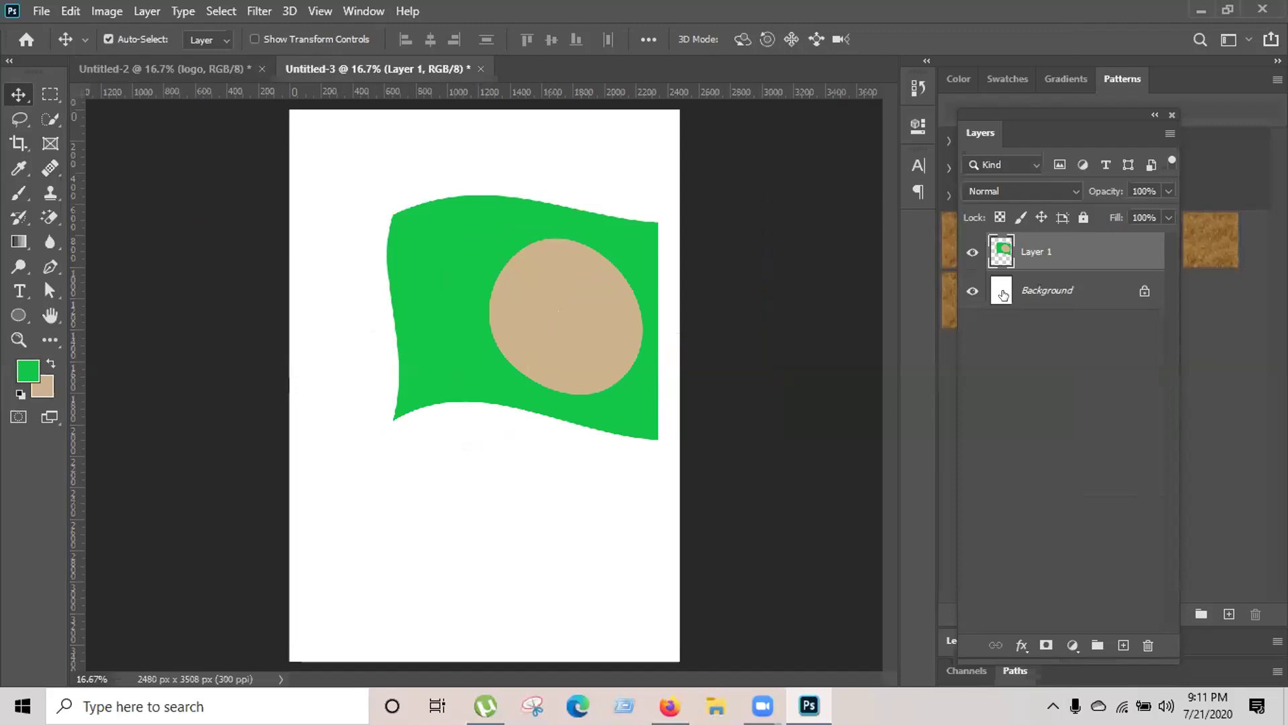
# Select a tall rectangular area over the flag's left part with the Rectangular Marquee tool and delete its contents from Layer 1
pyautogui.click(50, 96)
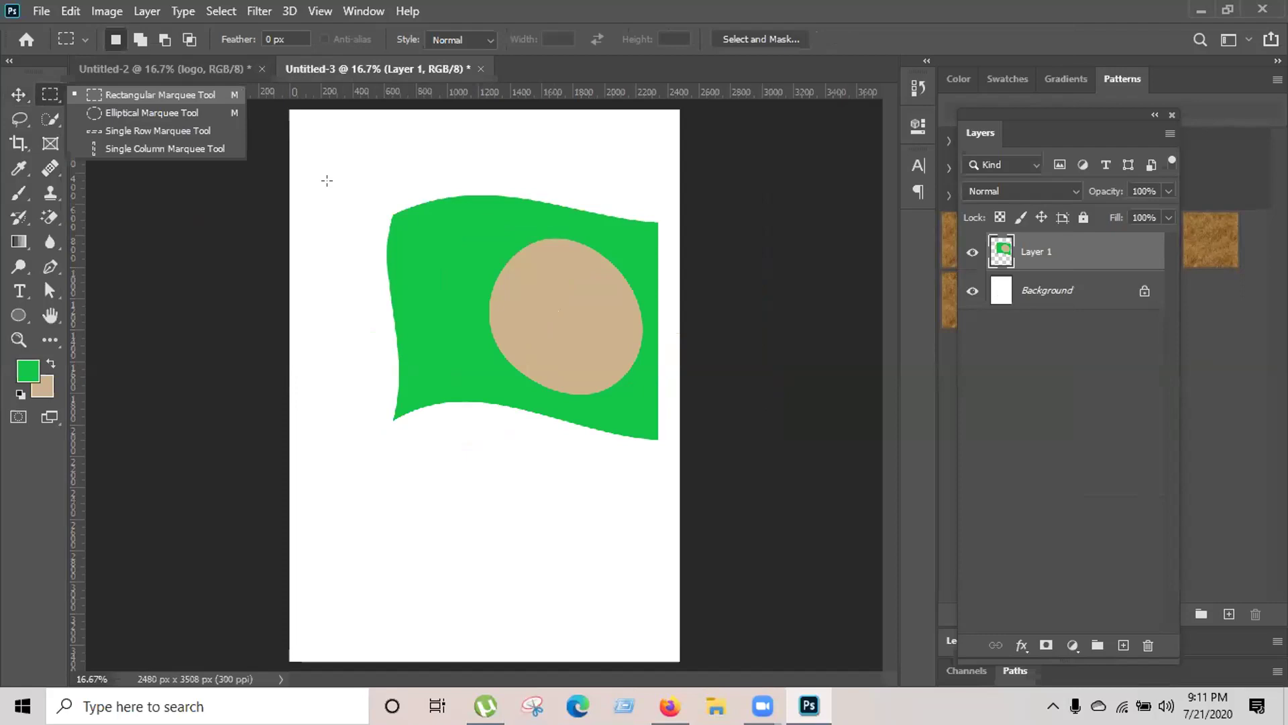
pyautogui.click(330, 132)
pyautogui.moveTo(332, 144); pyautogui.dragTo(387, 485)
pyautogui.moveTo(443, 550); pyautogui.dragTo(461, 571)
pyautogui.click(461, 571)
pyautogui.press('Delete')
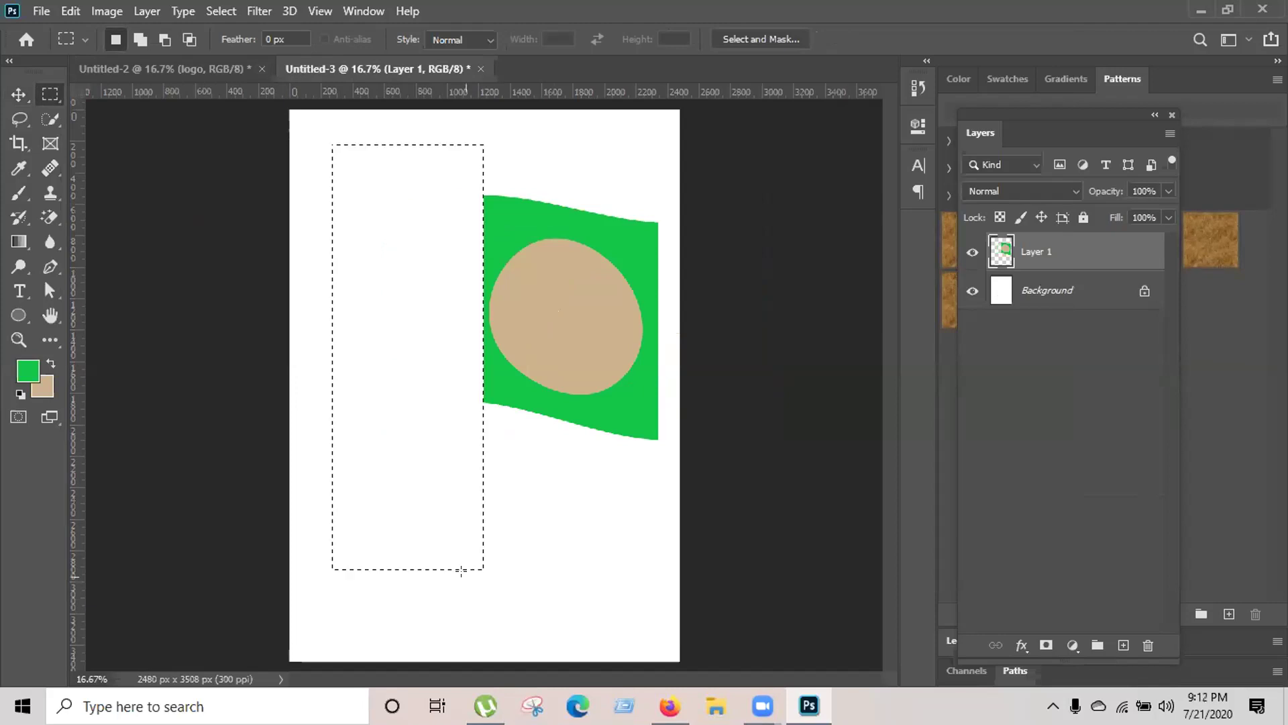
# Clear the selection and move the trimmed flag to the left edge of the page
pyautogui.click(461, 571)
pyautogui.press('v')
pyautogui.moveTo(498, 328); pyautogui.dragTo(418, 400)
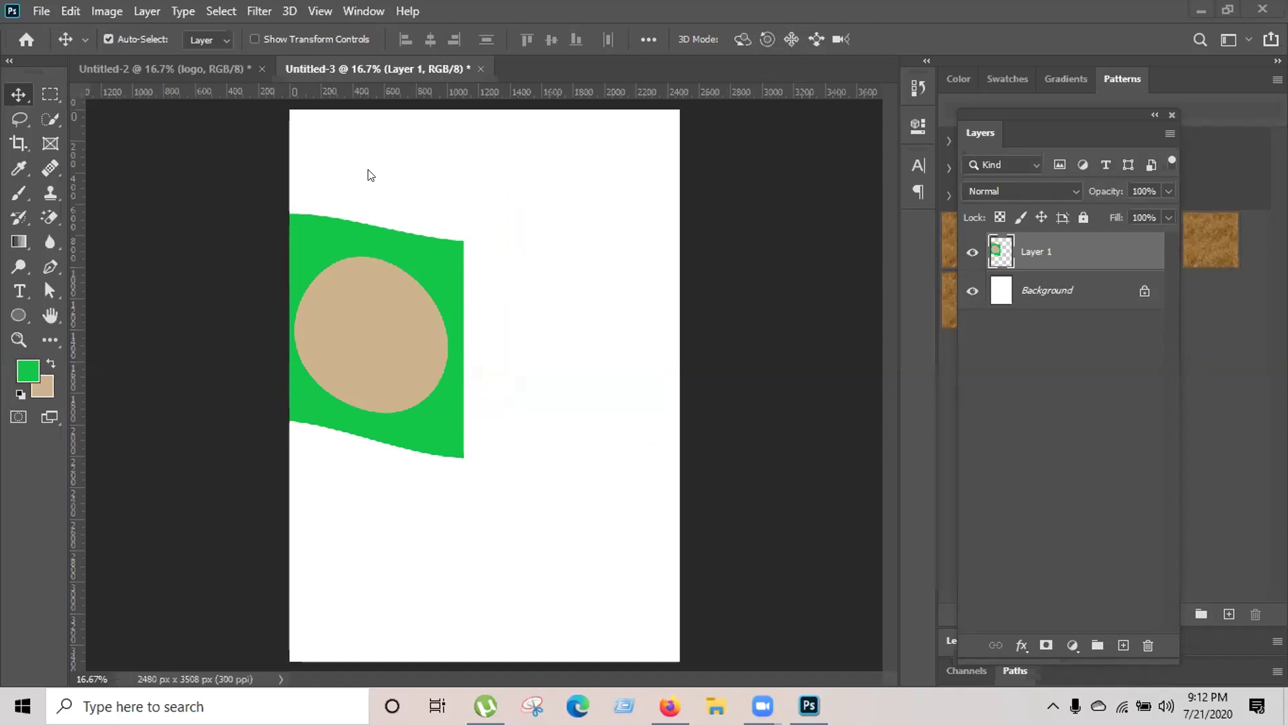
# Load Layer 1's flag outline as a selection, look through the available selection commands and deselect it
pyautogui.keyDown('ctrl'); pyautogui.click(1000, 250); pyautogui.keyUp('ctrl')
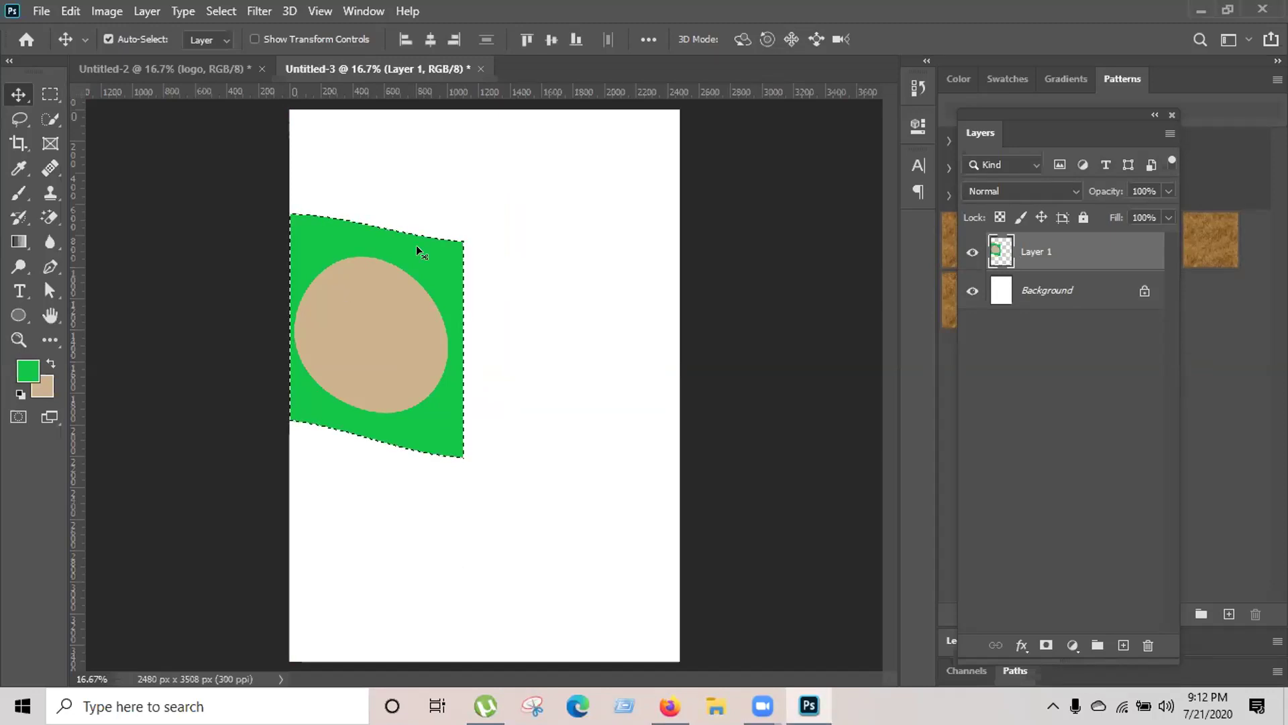
pyautogui.rightClick(399, 280)
pyautogui.rightClick(340, 263)
pyautogui.click(336, 248)
pyautogui.rightClick(336, 248)
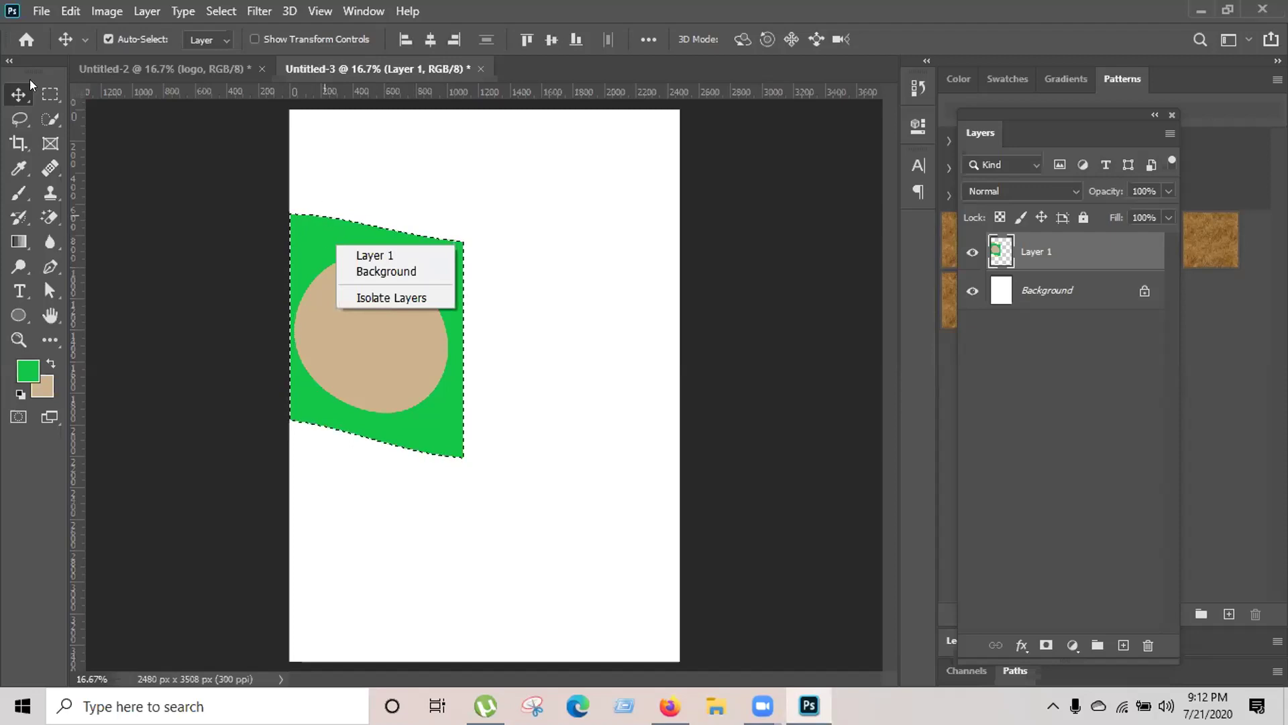
pyautogui.click(84, 134)
pyautogui.click(50, 94)
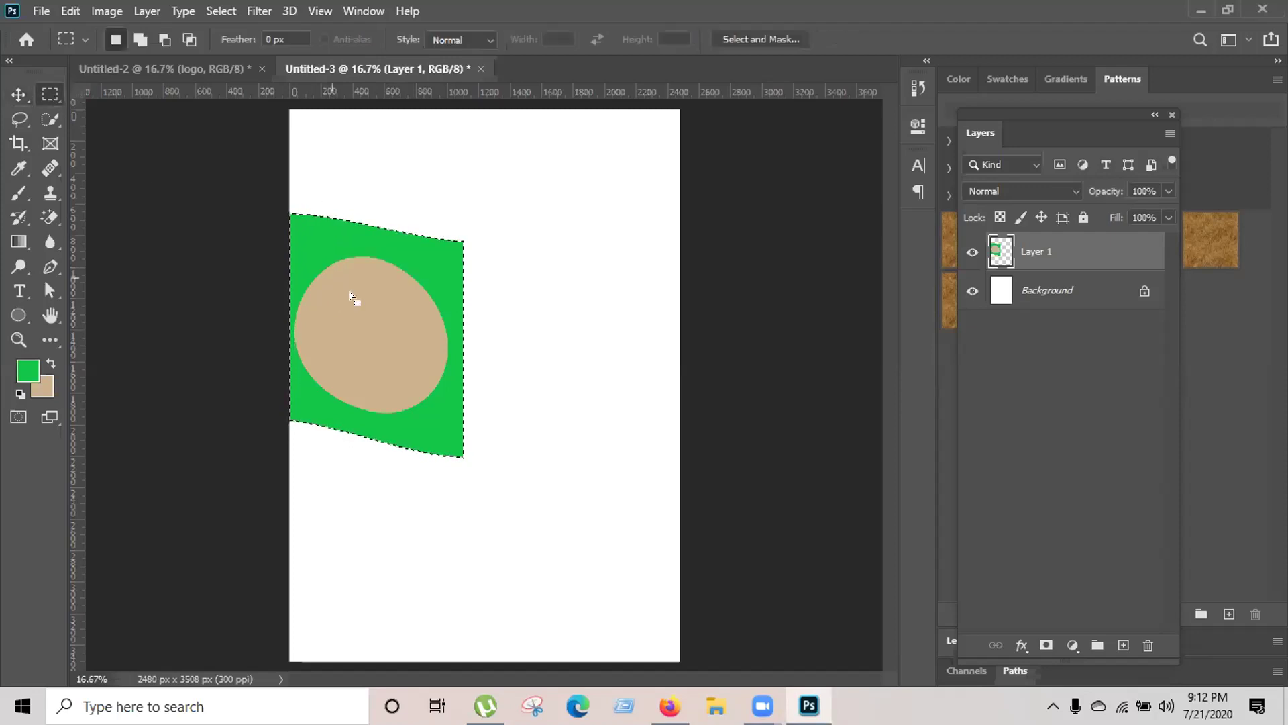
pyautogui.rightClick(336, 271)
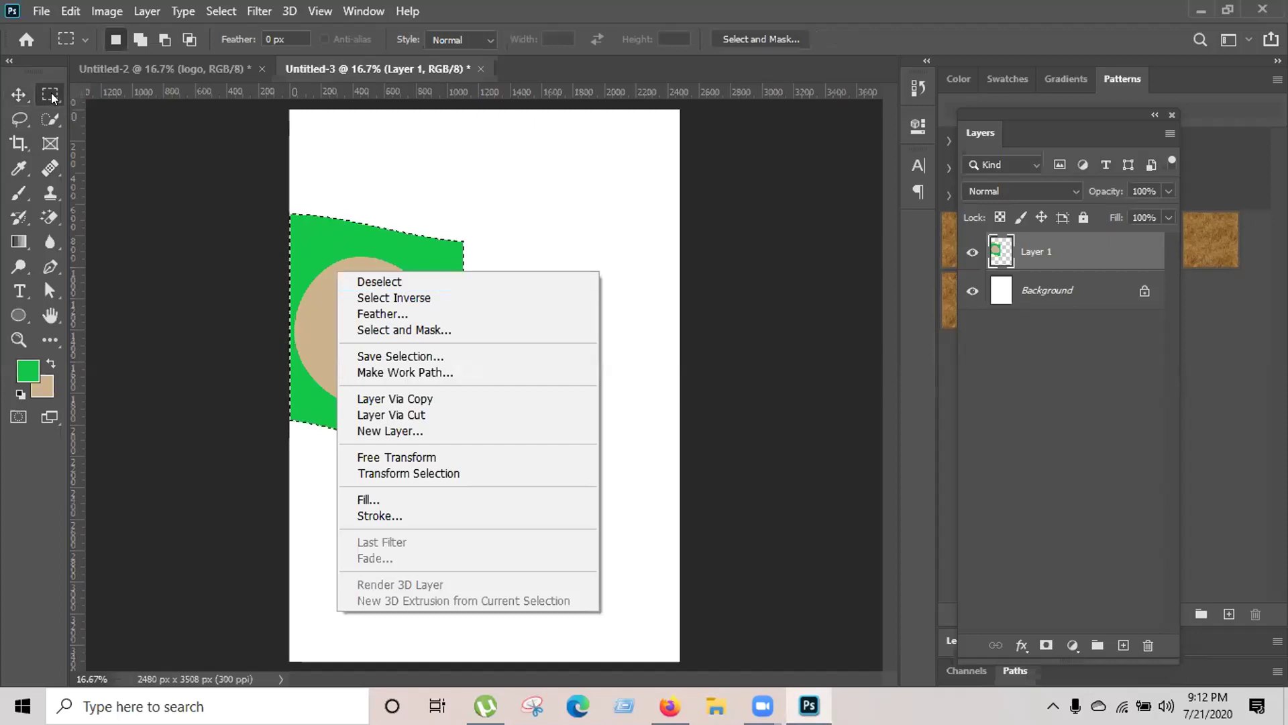
pyautogui.rightClick(327, 239)
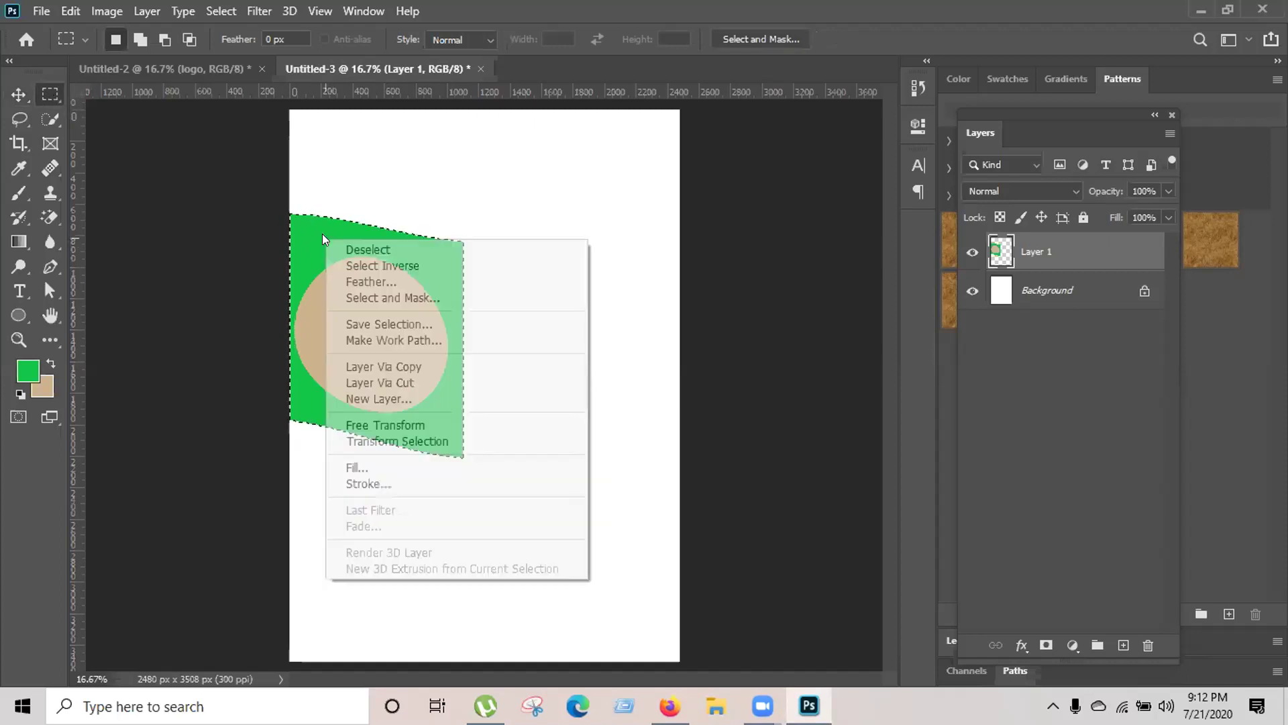
pyautogui.click(381, 250)
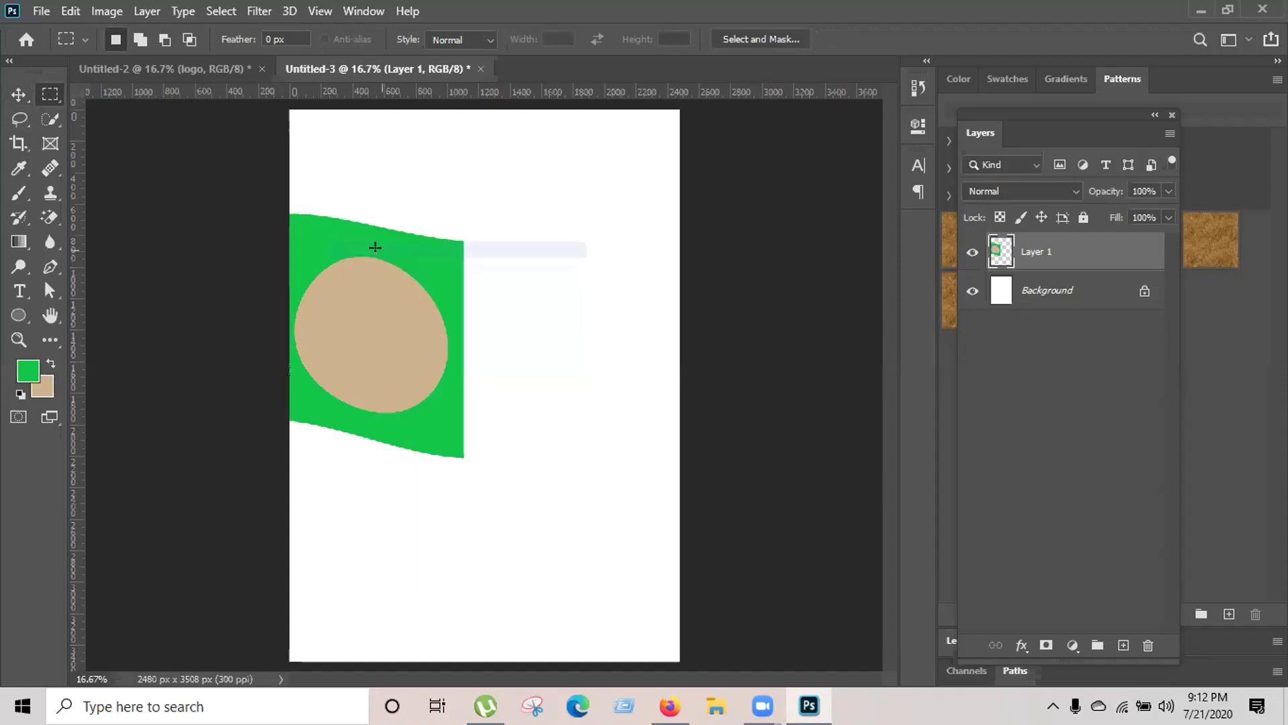
# Free-transform the flag on Layer 1 to enlarge it slightly and apply the transformation
pyautogui.click(20, 90)
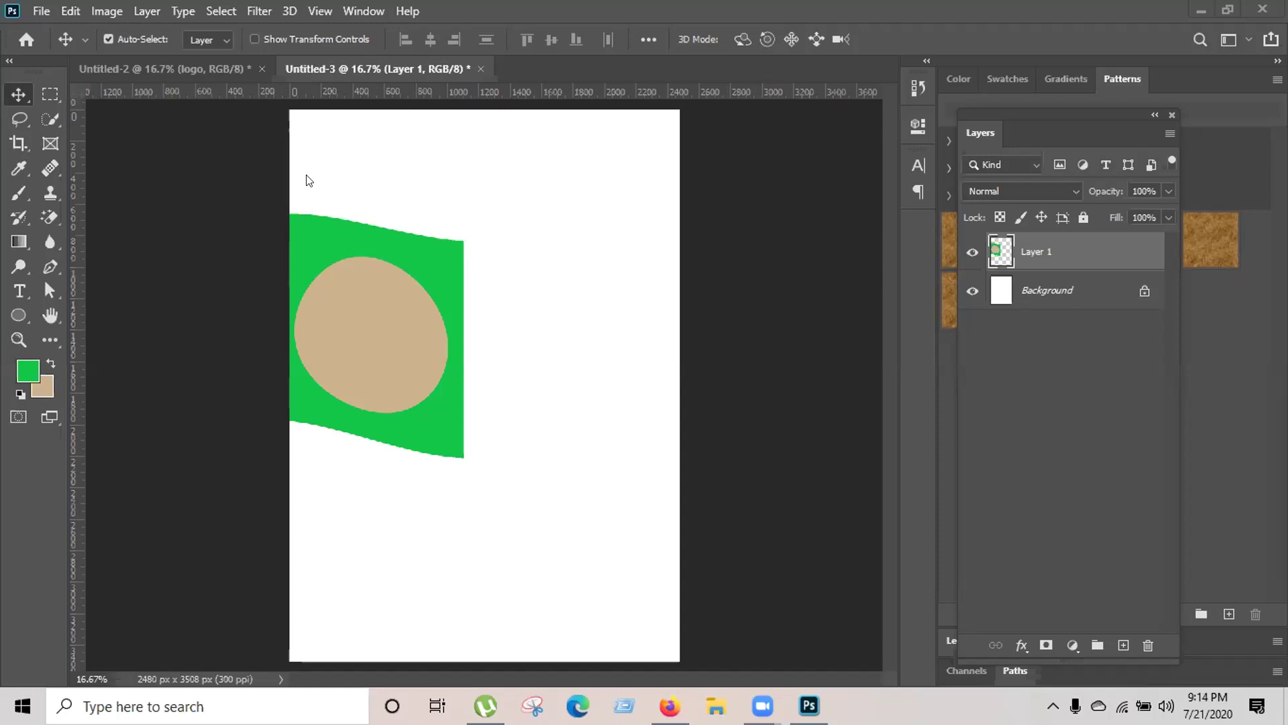
pyautogui.press('ctrl')
pyautogui.hotkey('ctrl', 't')
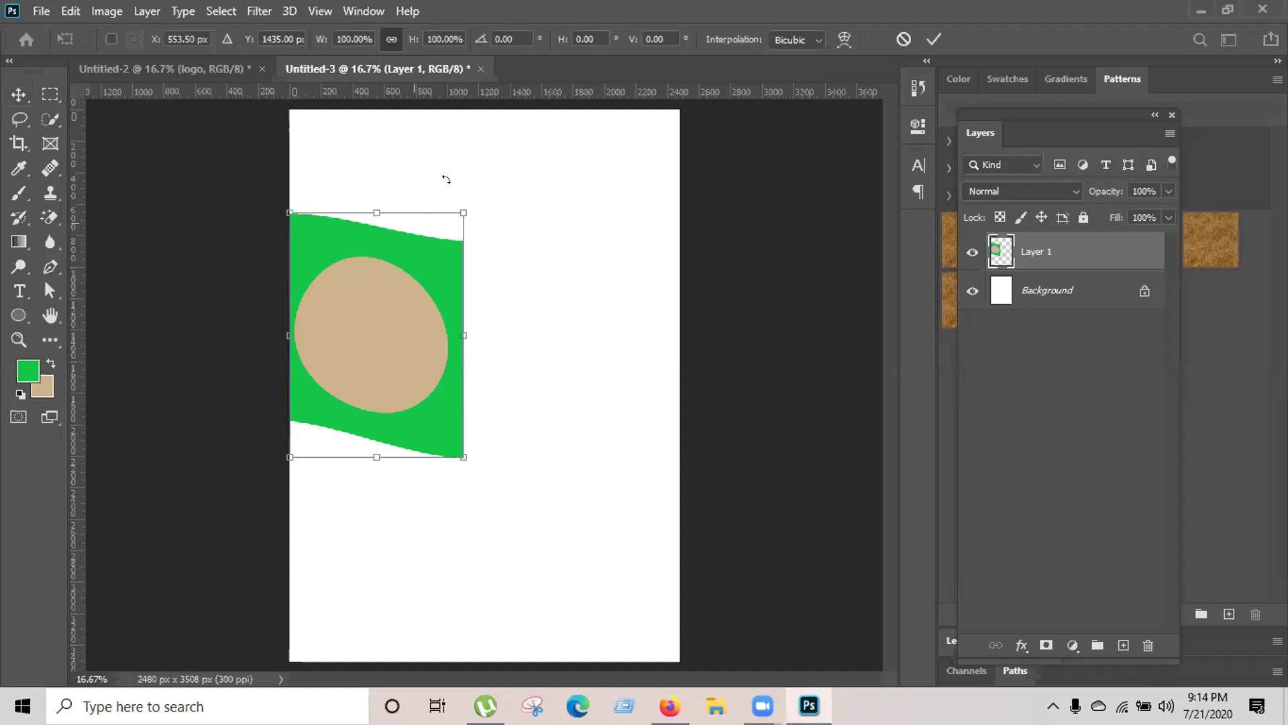
pyautogui.moveTo(463, 206); pyautogui.dragTo(496, 230)
pyautogui.click(933, 41)
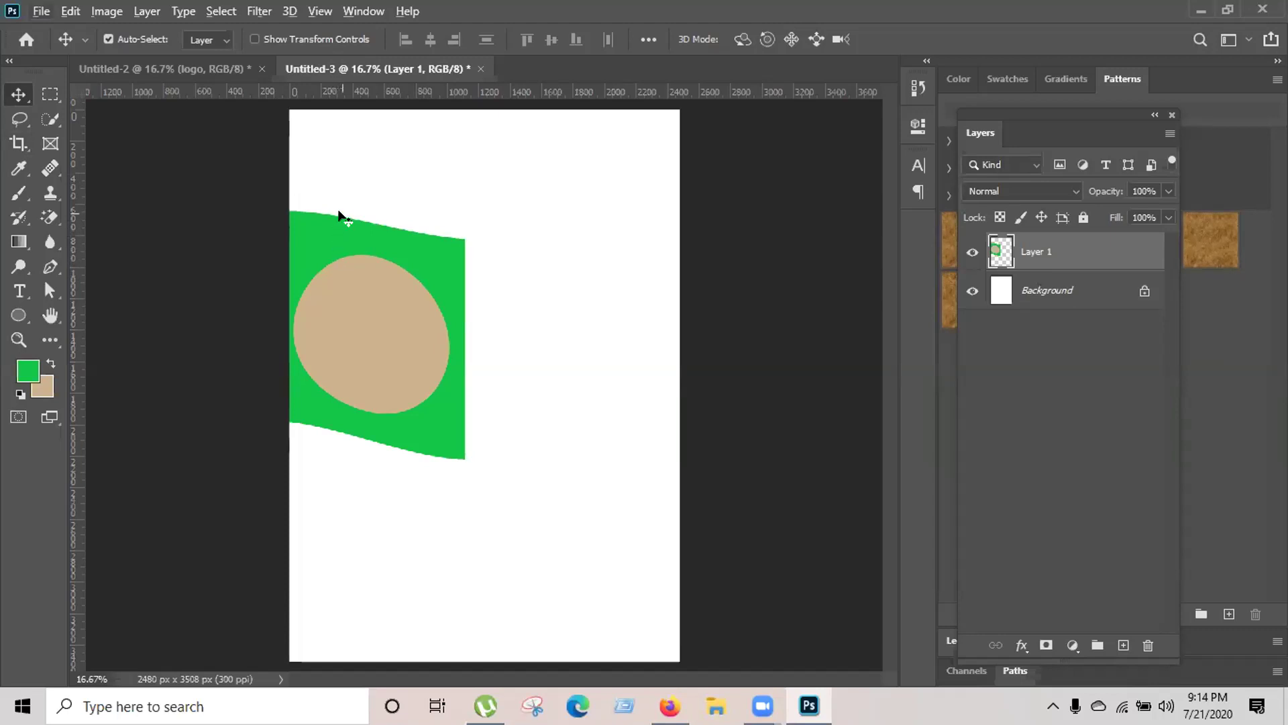
# Duplicate the flag layer twice by copying while moving, and arrange the three flags in an overlapping row across the page
pyautogui.moveTo(342, 219); pyautogui.dragTo(379, 466)
pyautogui.moveTo(330, 371); pyautogui.dragTo(393, 257)
pyautogui.moveTo(516, 253); pyautogui.dragTo(474, 264)
pyautogui.moveTo(431, 481); pyautogui.dragTo(650, 208)
pyautogui.moveTo(368, 275); pyautogui.dragTo(411, 255)
pyautogui.moveTo(430, 268); pyautogui.dragTo(411, 249)
pyautogui.moveTo(521, 293); pyautogui.dragTo(443, 263)
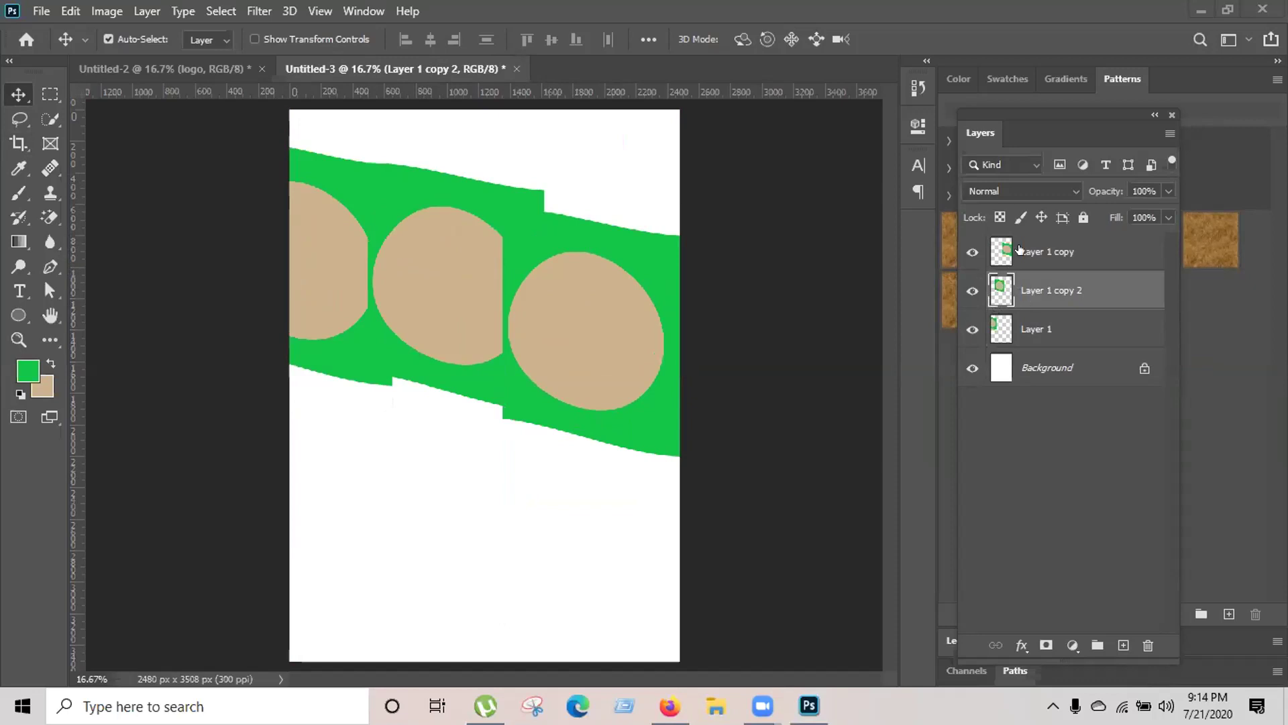
# Delete both flag copies and move the remaining flag to the upper middle of the page
pyautogui.press('Delete')
pyautogui.click(1062, 255)
pyautogui.press('Delete')
pyautogui.moveTo(299, 259); pyautogui.dragTo(478, 292)
# Select a tall rectangle over the flag's left part with the Rectangular Marquee tool, delete its contents and deselect
pyautogui.click(51, 94)
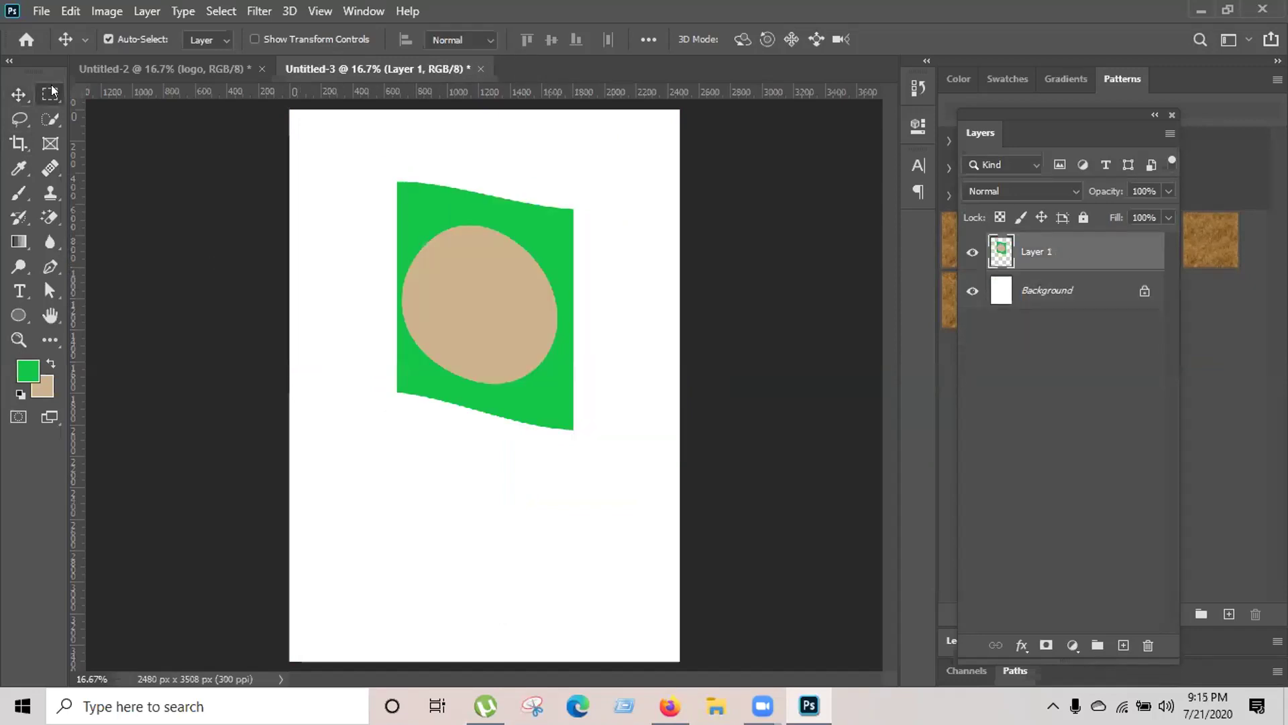
pyautogui.click(134, 95)
pyautogui.moveTo(351, 152); pyautogui.dragTo(461, 546)
pyautogui.click(460, 541)
pyautogui.moveTo(342, 159); pyautogui.dragTo(455, 441)
pyautogui.press('Delete')
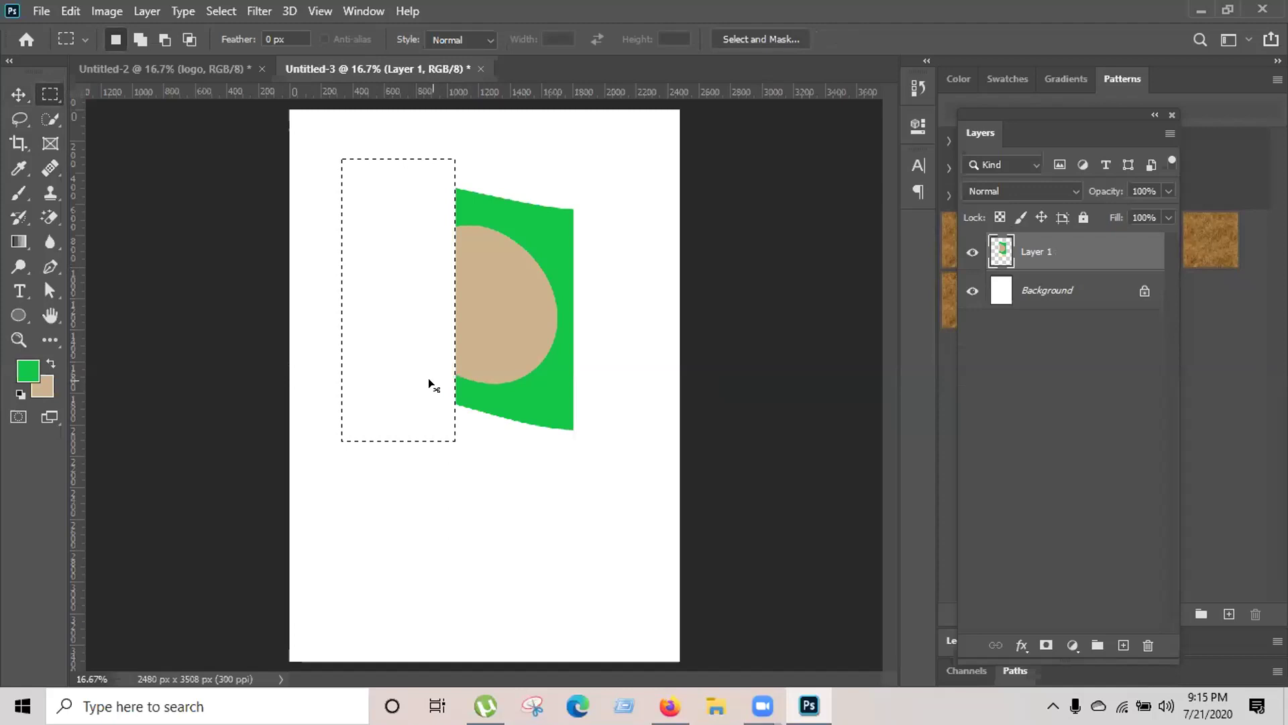
pyautogui.click(517, 201)
pyautogui.rightClick(1080, 251)
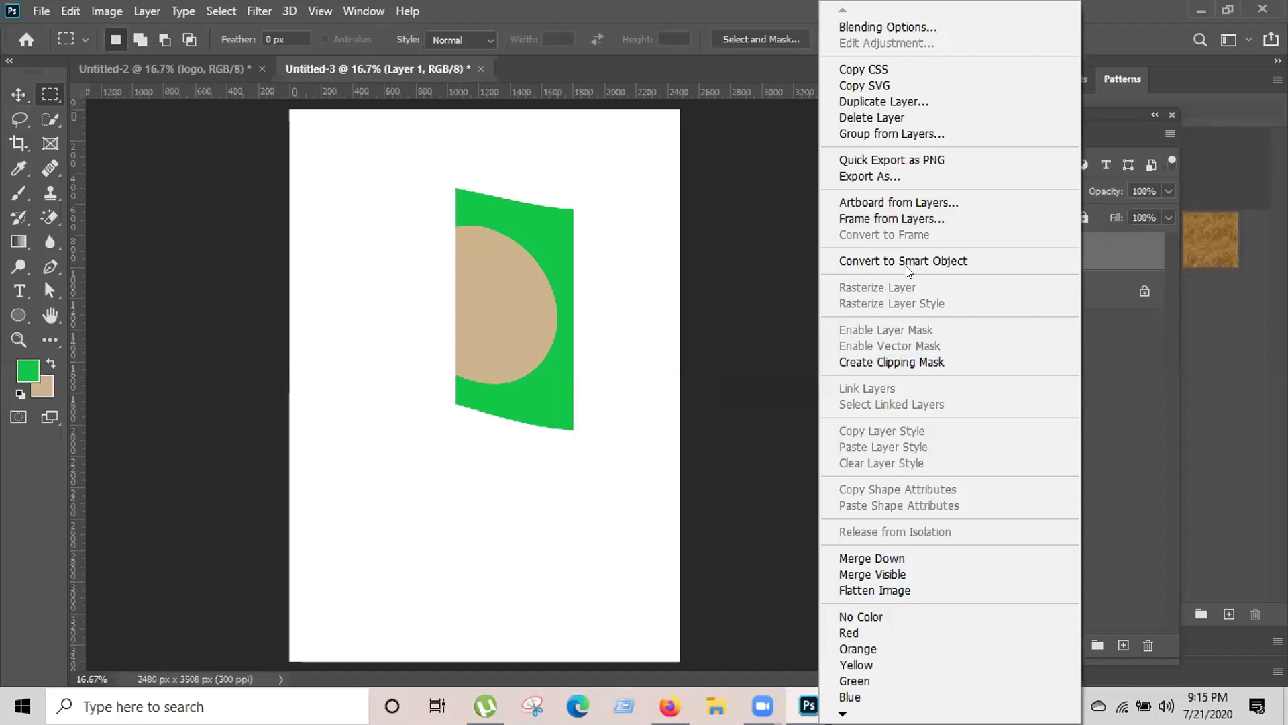
pyautogui.click(1137, 369)
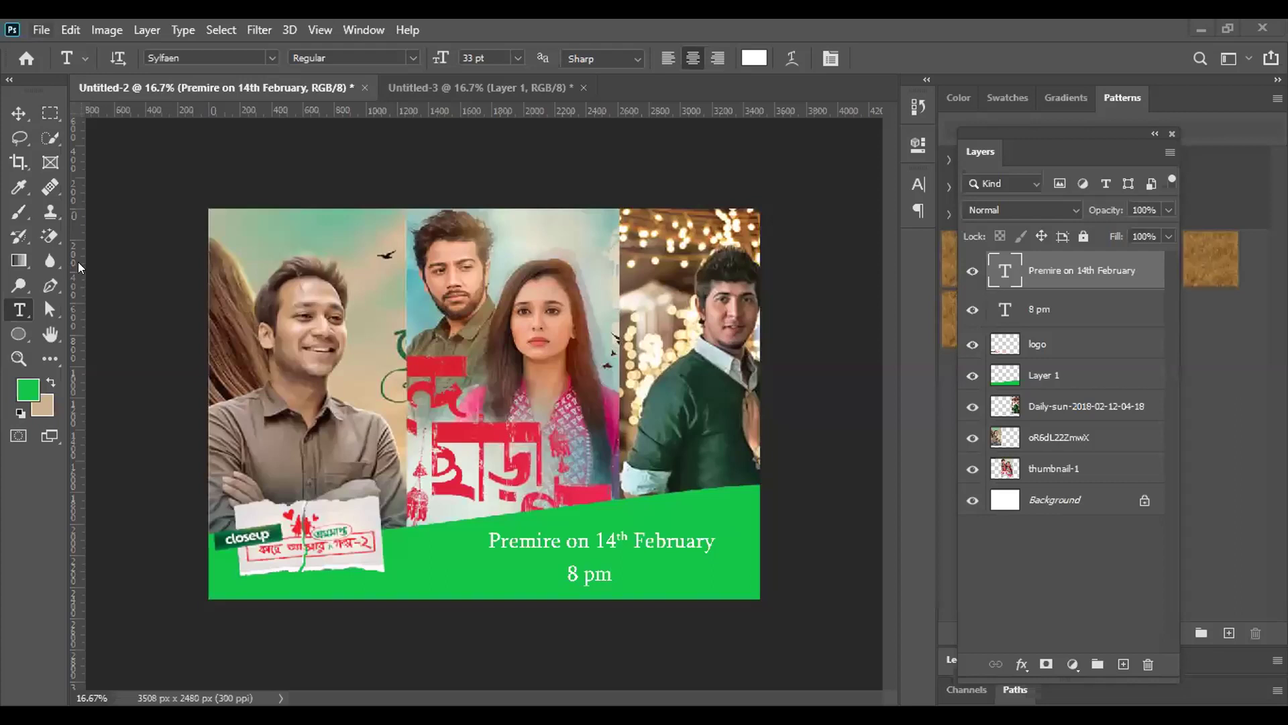
# Save the poster document to the Desktop in Photoshop (PSD) format under the name Untitled-2
pyautogui.hotkey('alt', 'f')
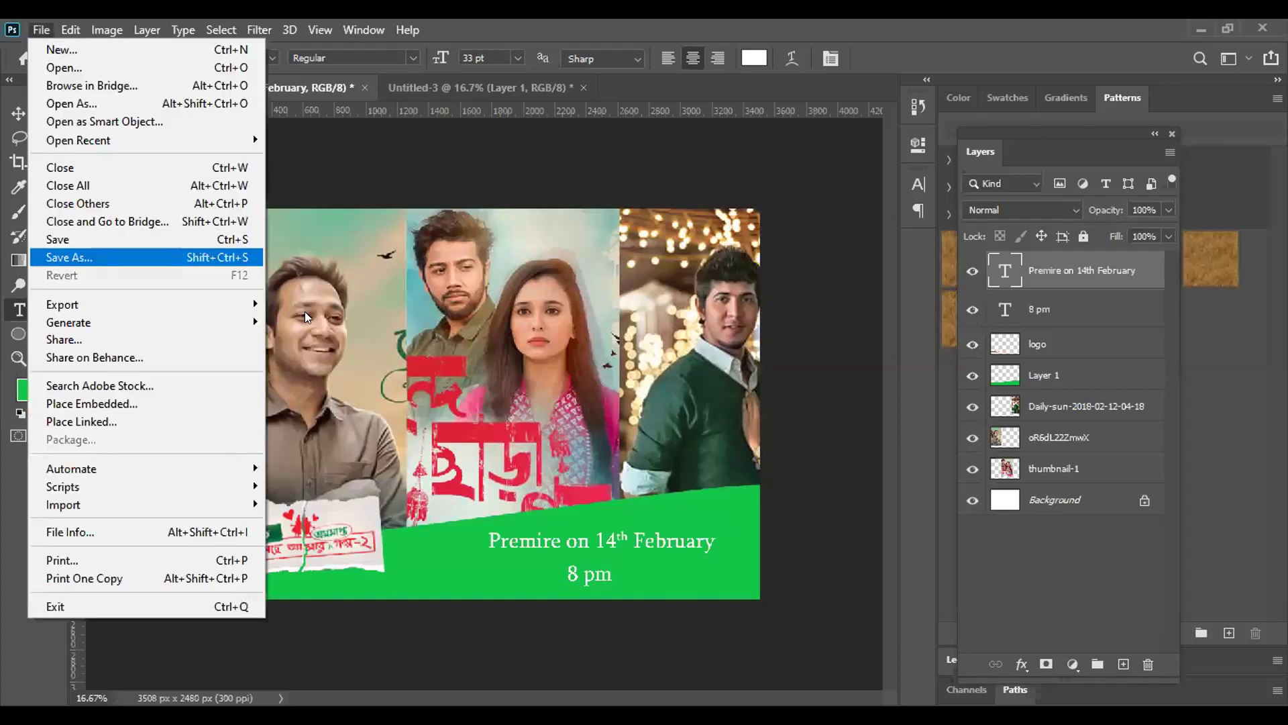
pyautogui.press('Return')
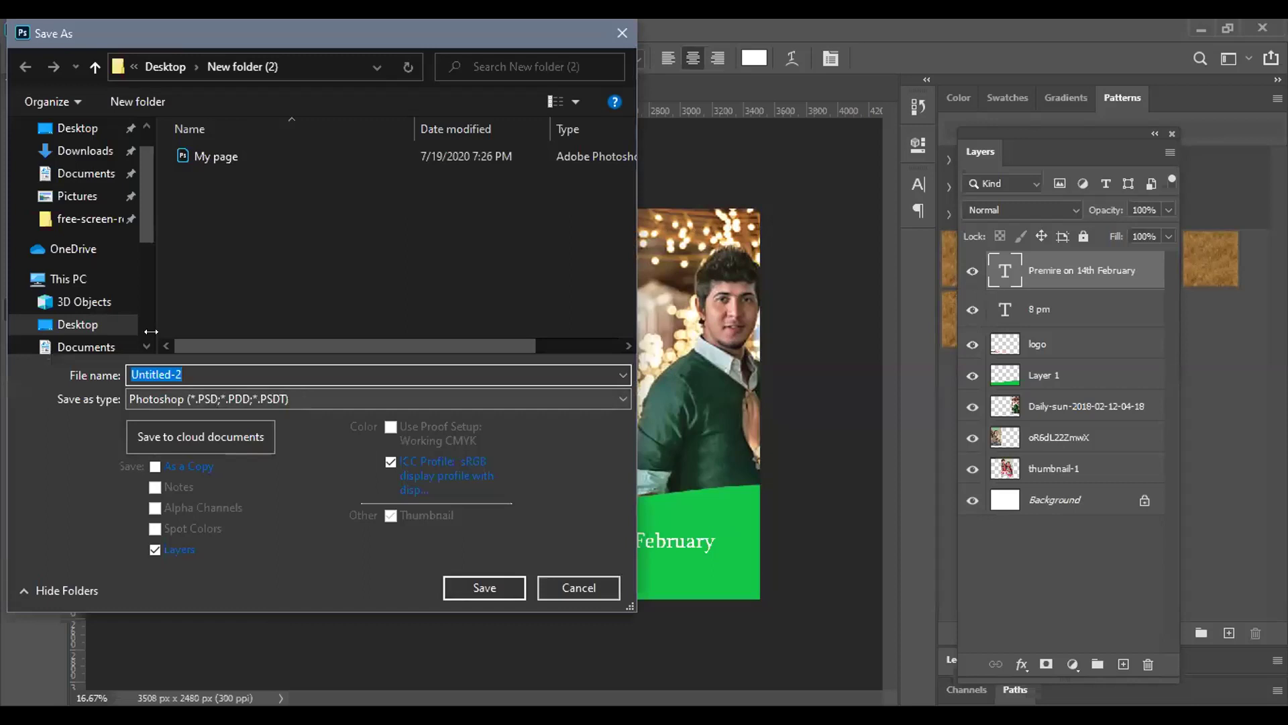
pyautogui.click(75, 128)
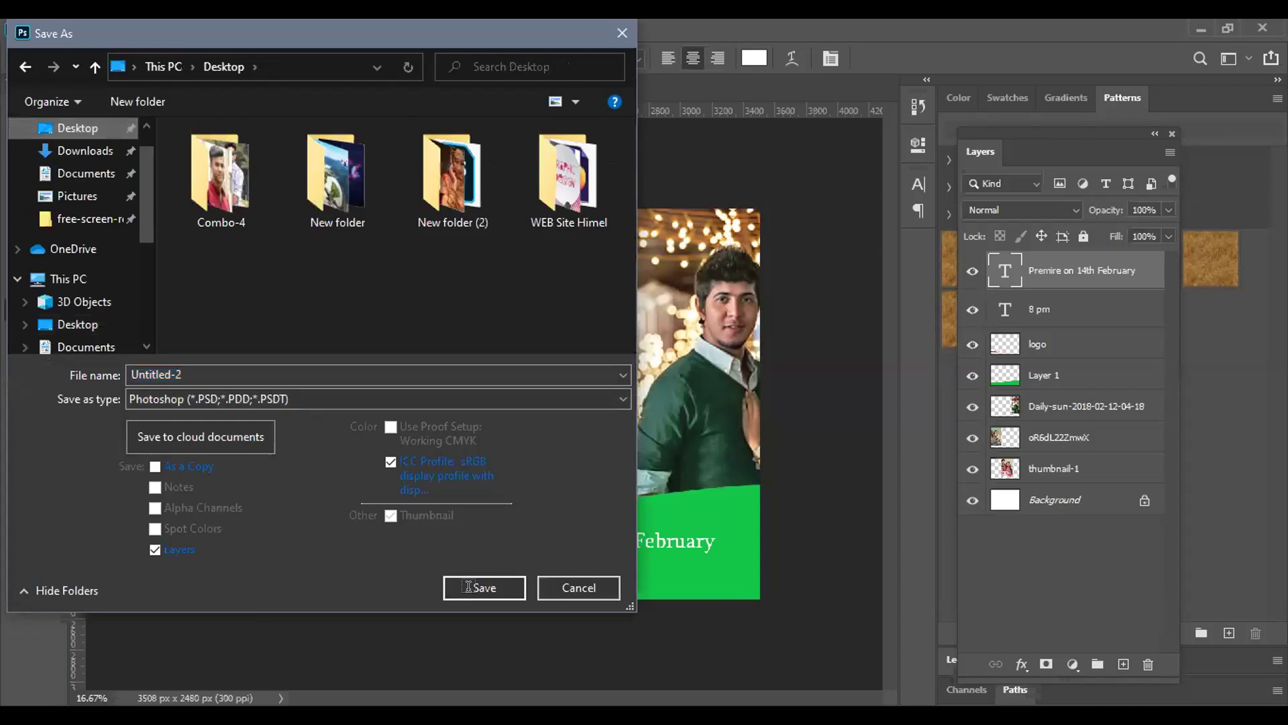
pyautogui.click(483, 587)
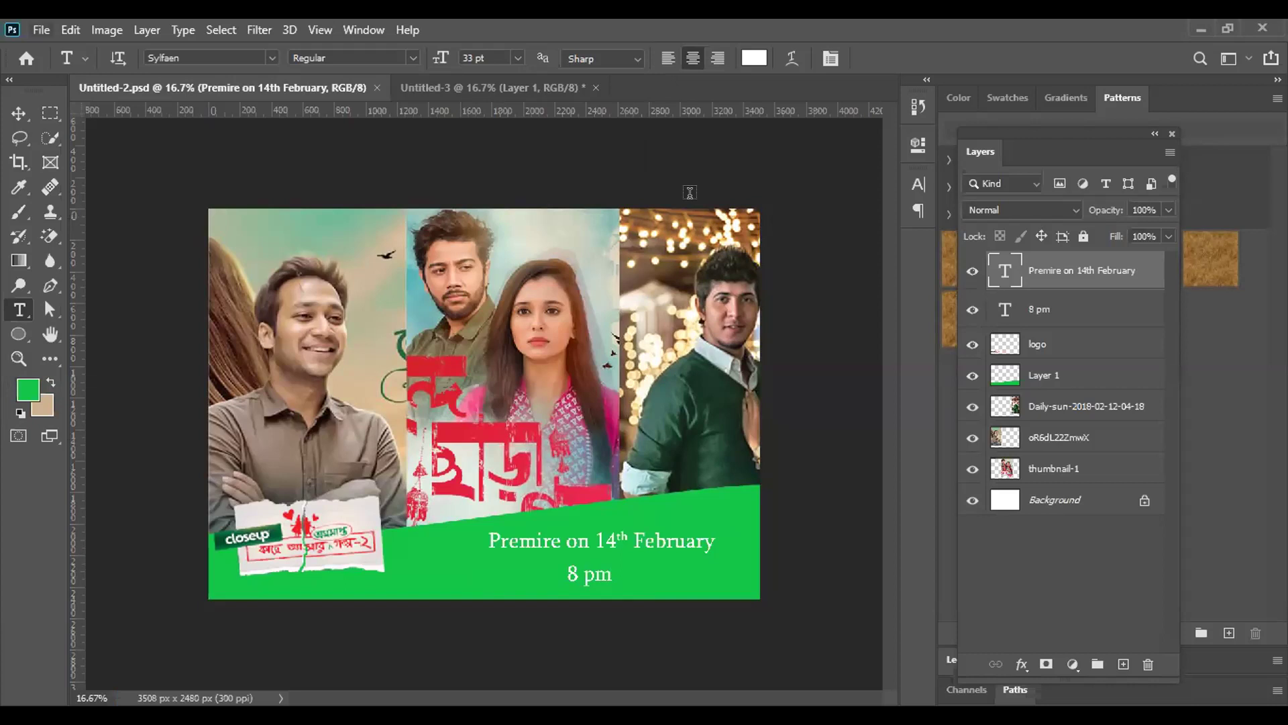
# Save a JPEG copy of the poster to the Desktop as Untitled-2 with maximum quality 12 and the Progressive format
pyautogui.hotkey('alt', 'f')
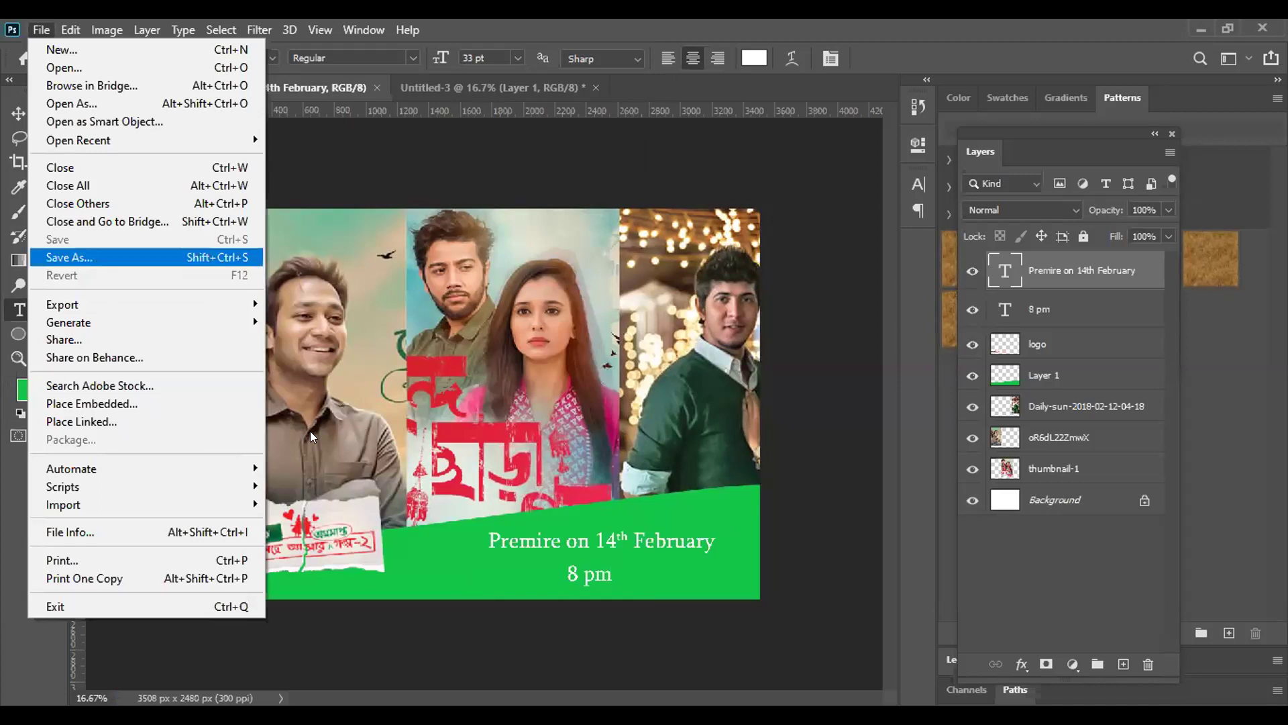
pyautogui.press('Return')
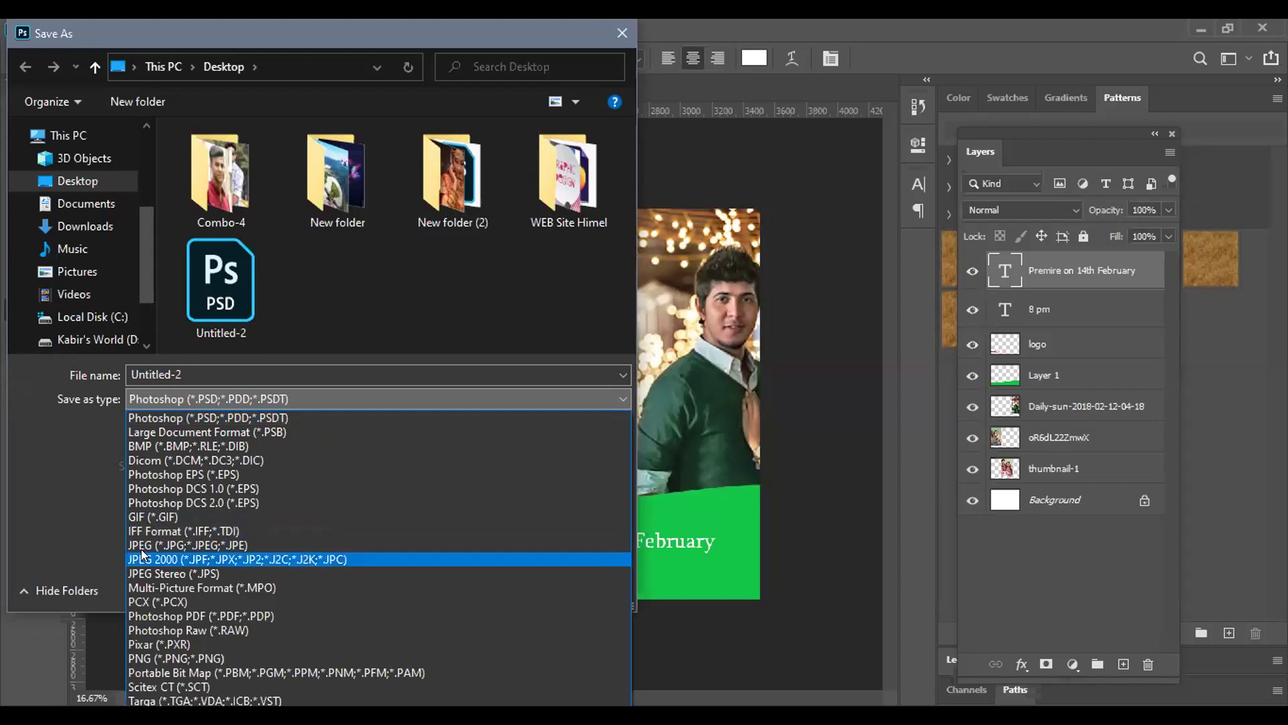
pyautogui.click(216, 543)
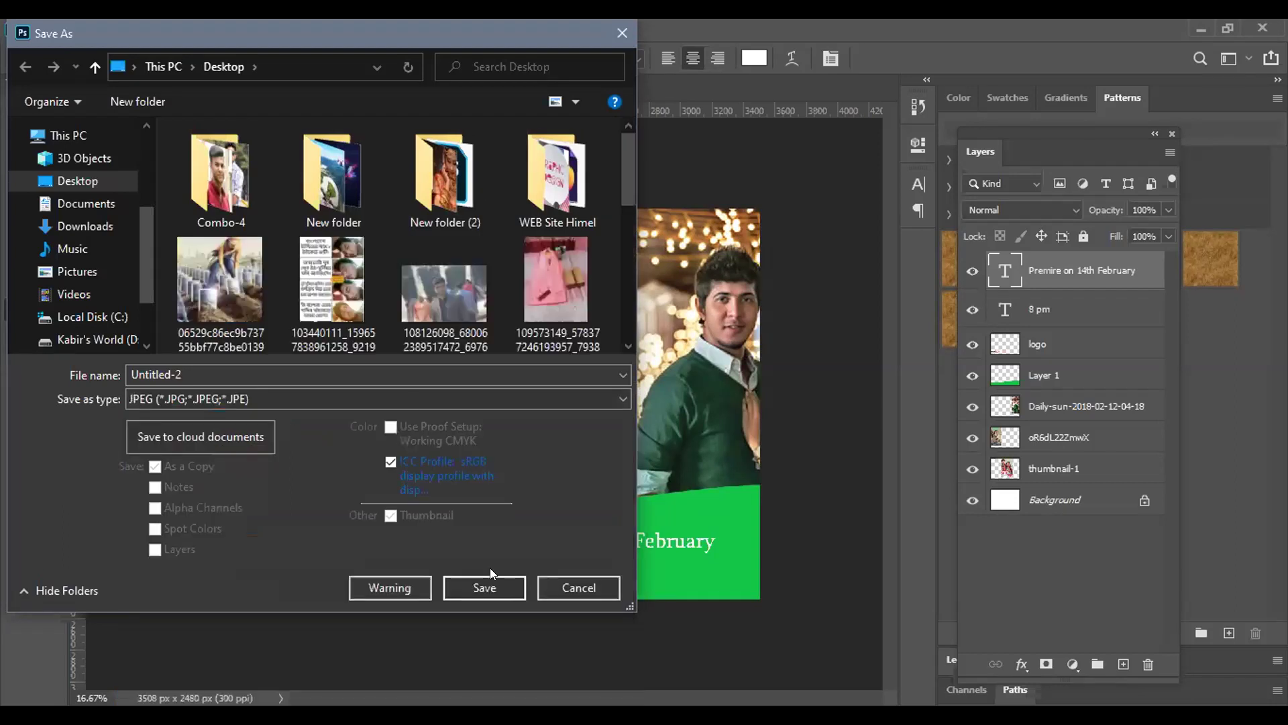
pyautogui.click(478, 588)
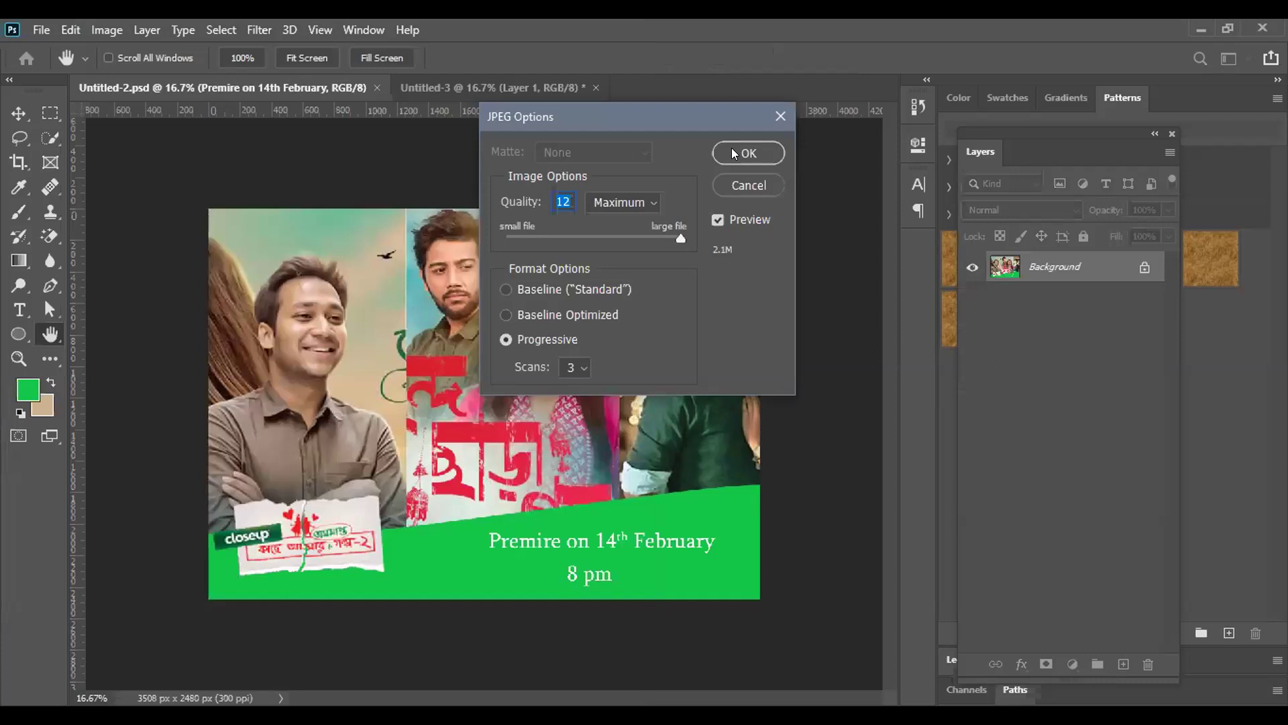
pyautogui.click(734, 154)
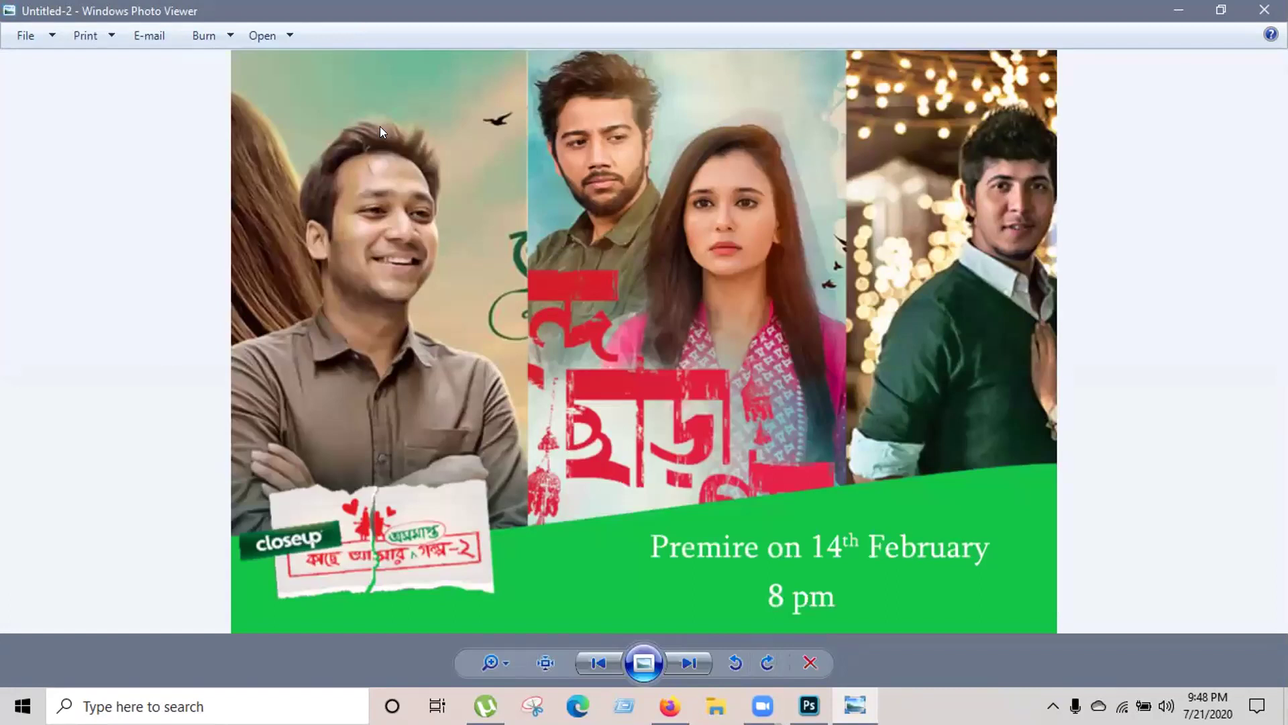
# Close the exported poster's preview in Windows Photo Viewer and switch back to Photoshop
pyautogui.click(1256, 8)
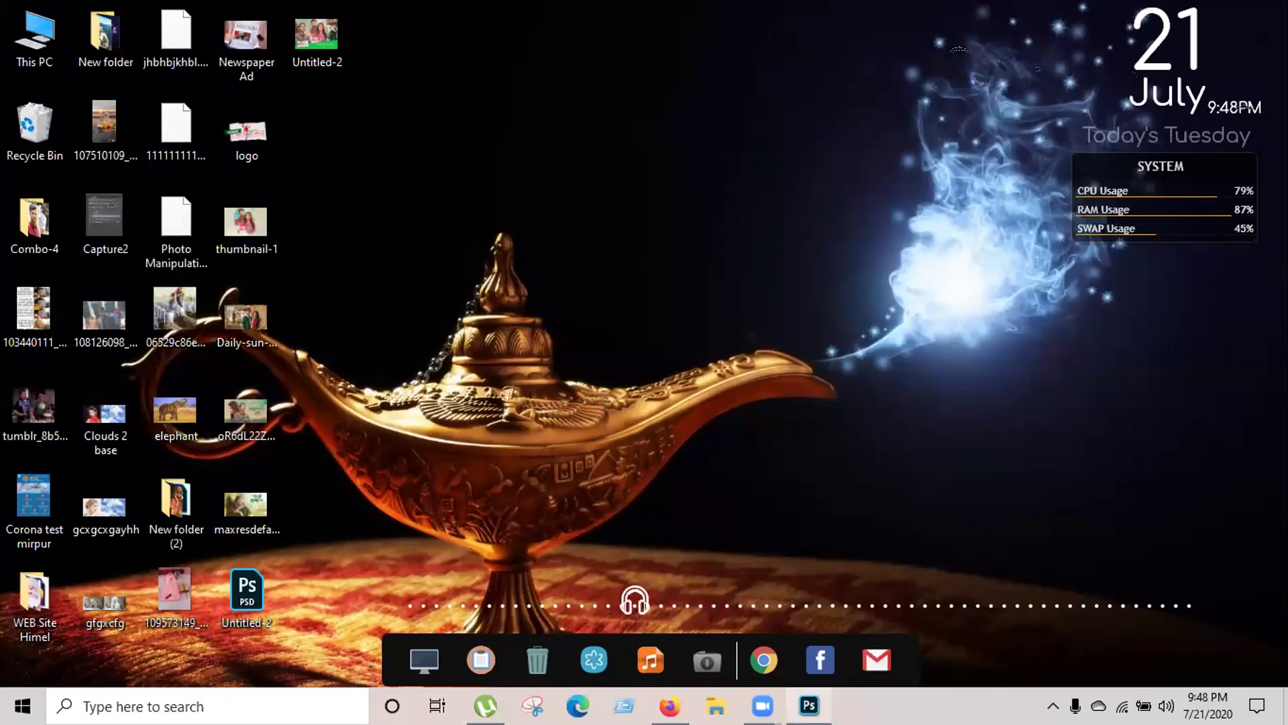
pyautogui.click(809, 705)
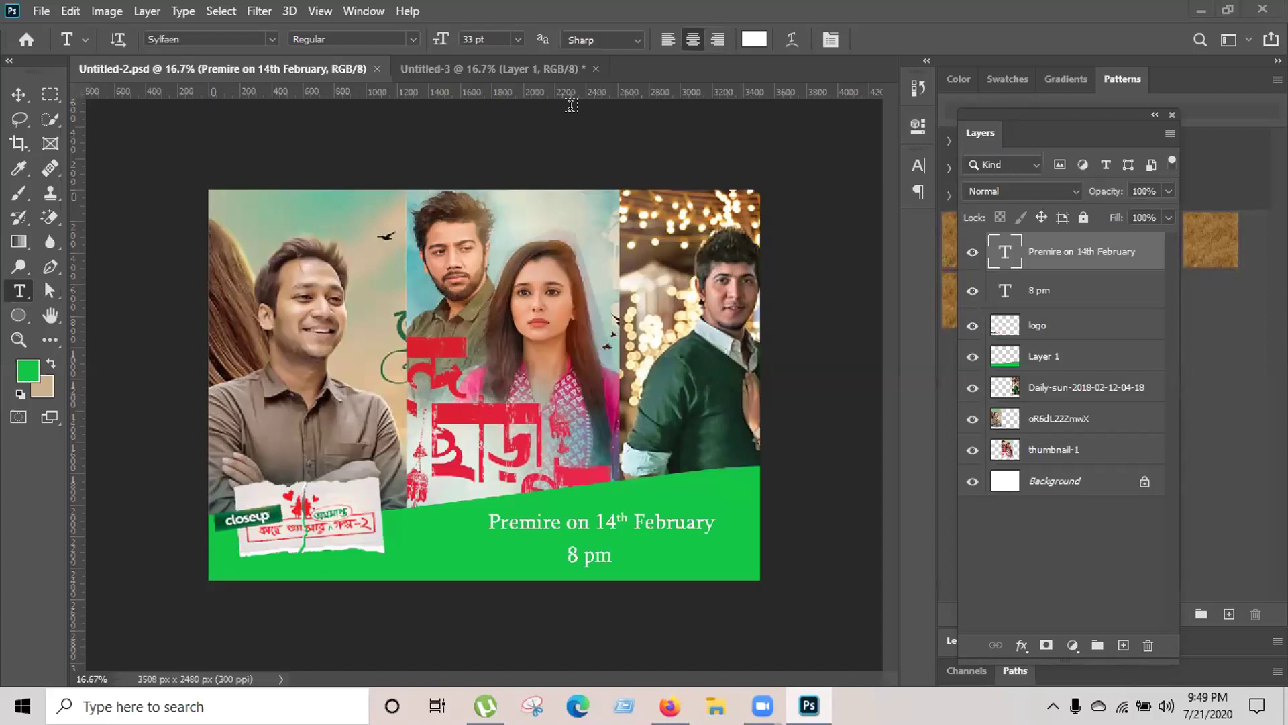
# Examine the Image Rotation options for turning the poster's canvas by 180° or 90°
pyautogui.click(113, 10)
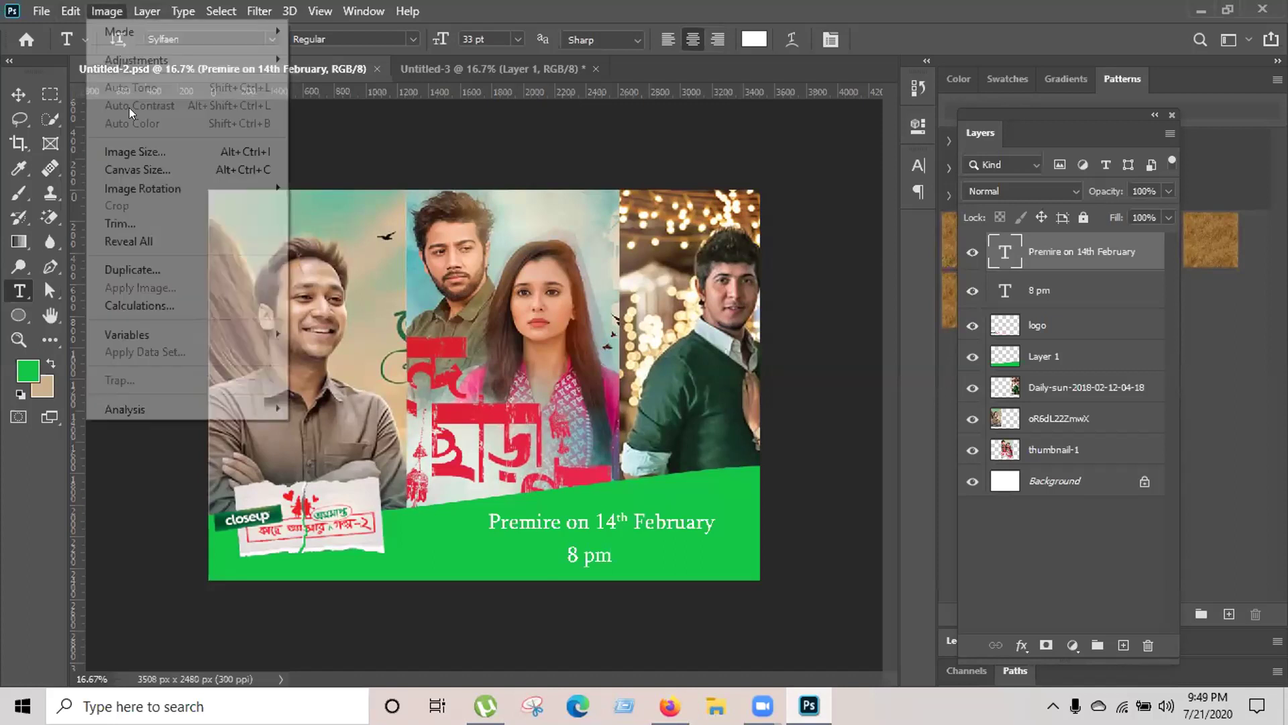
pyautogui.moveTo(130, 191)
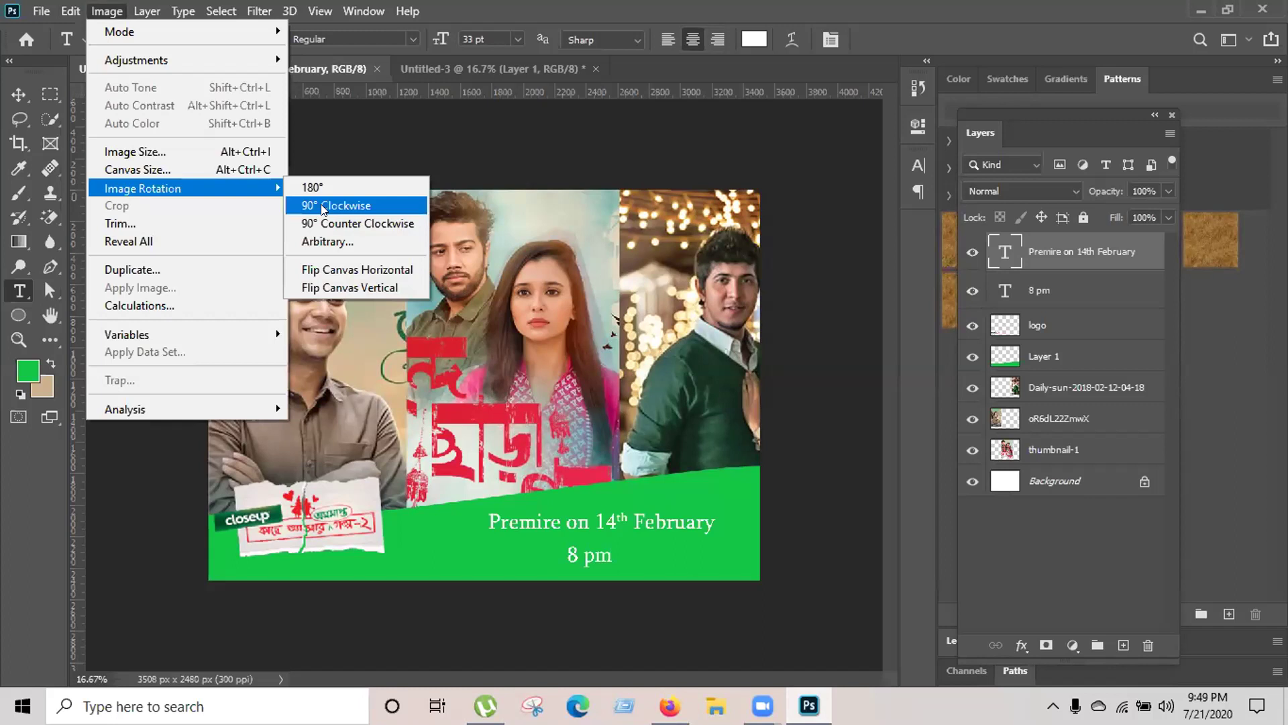
pyautogui.moveTo(200, 191)
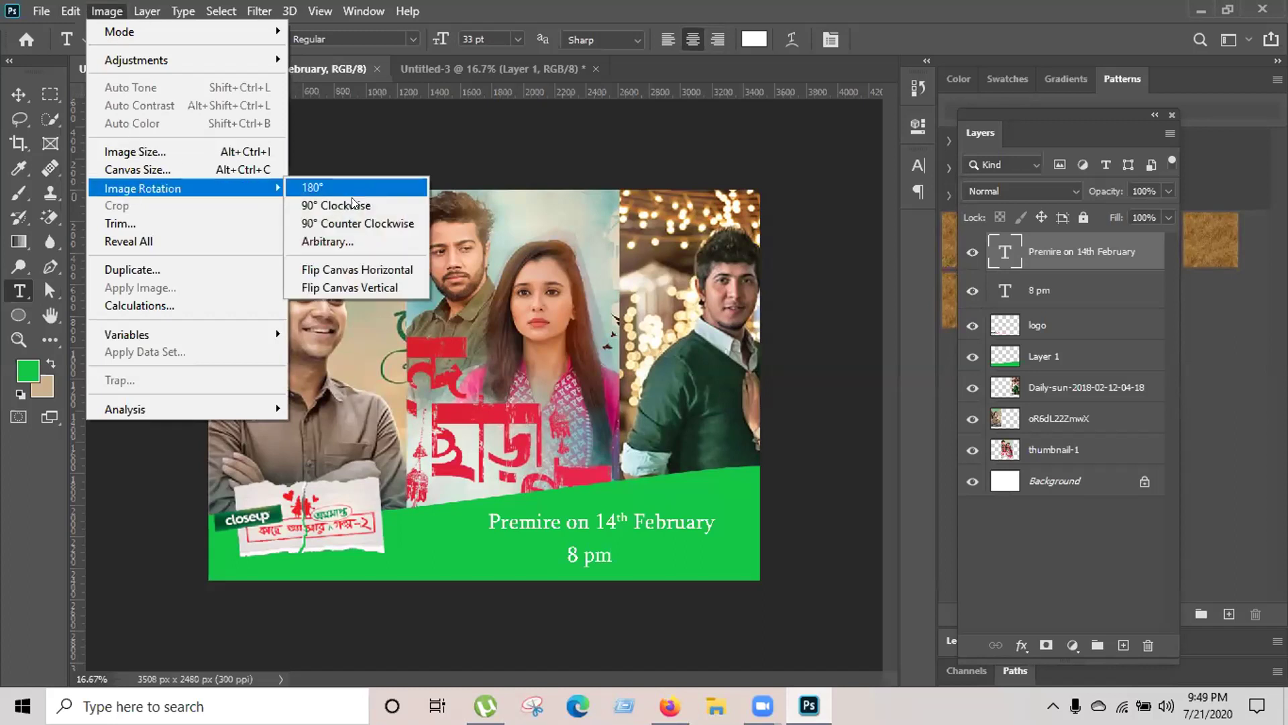
pyautogui.click(658, 35)
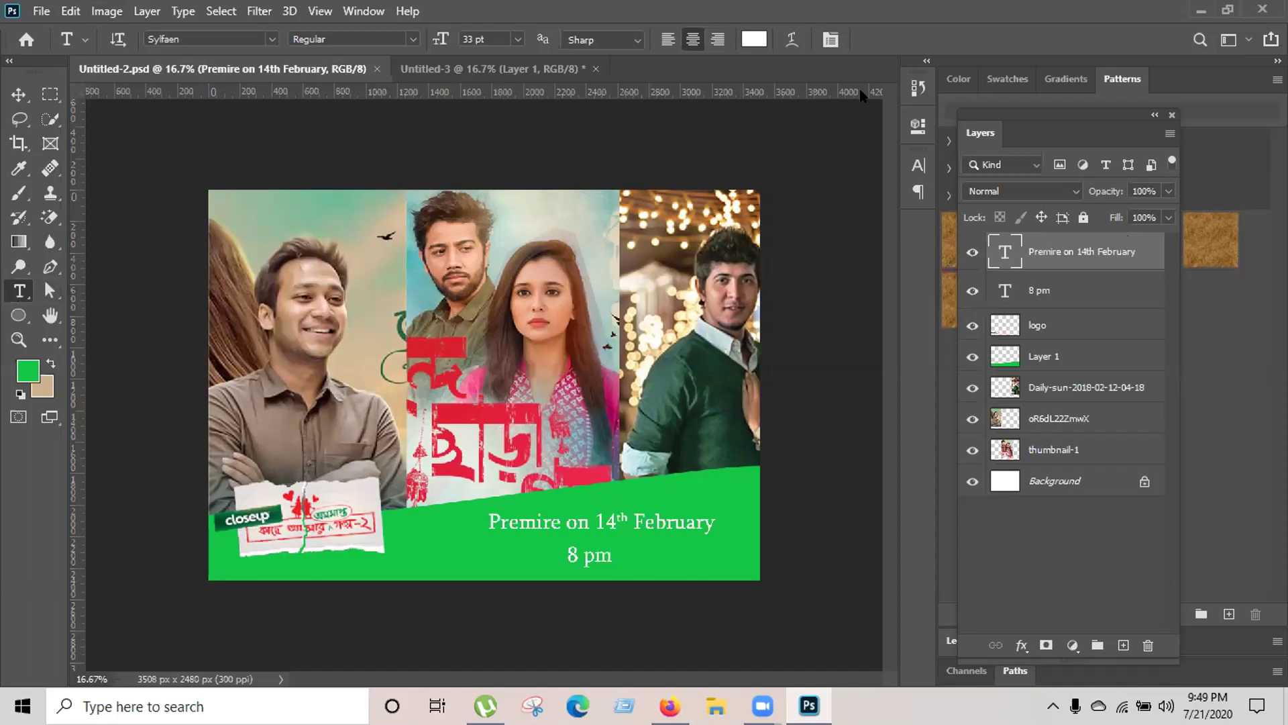
pyautogui.click(362, 278)
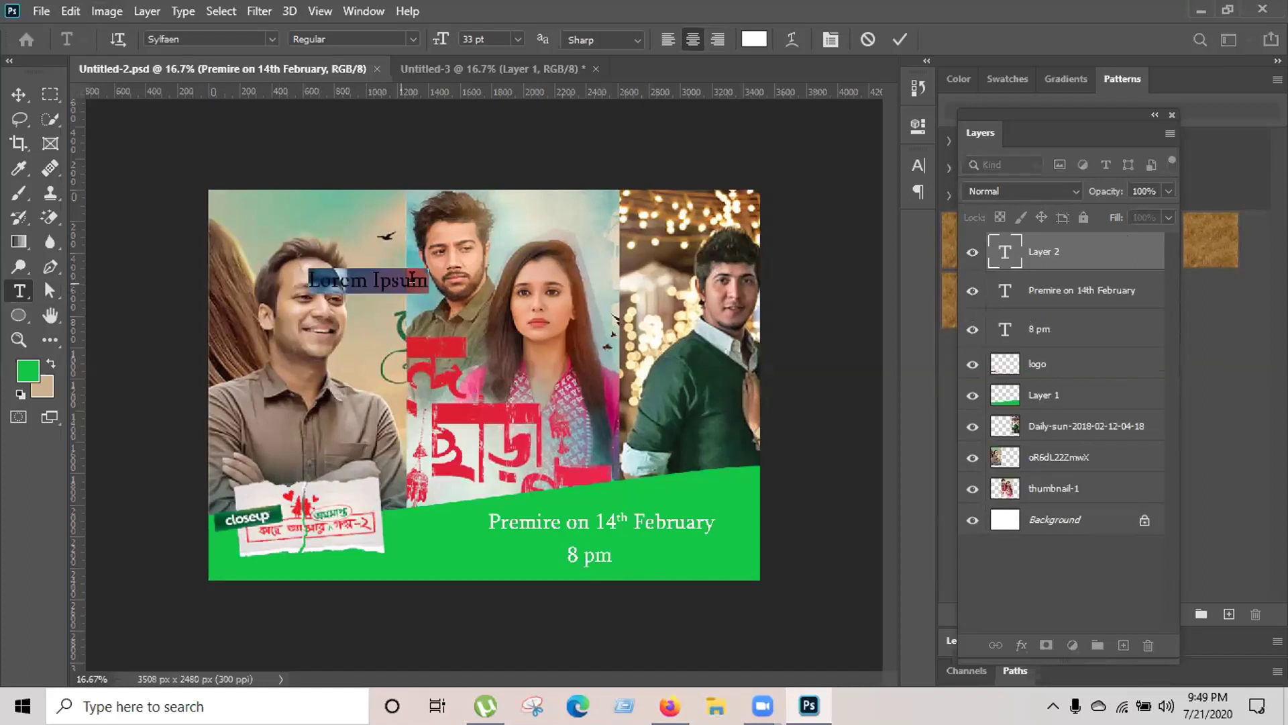
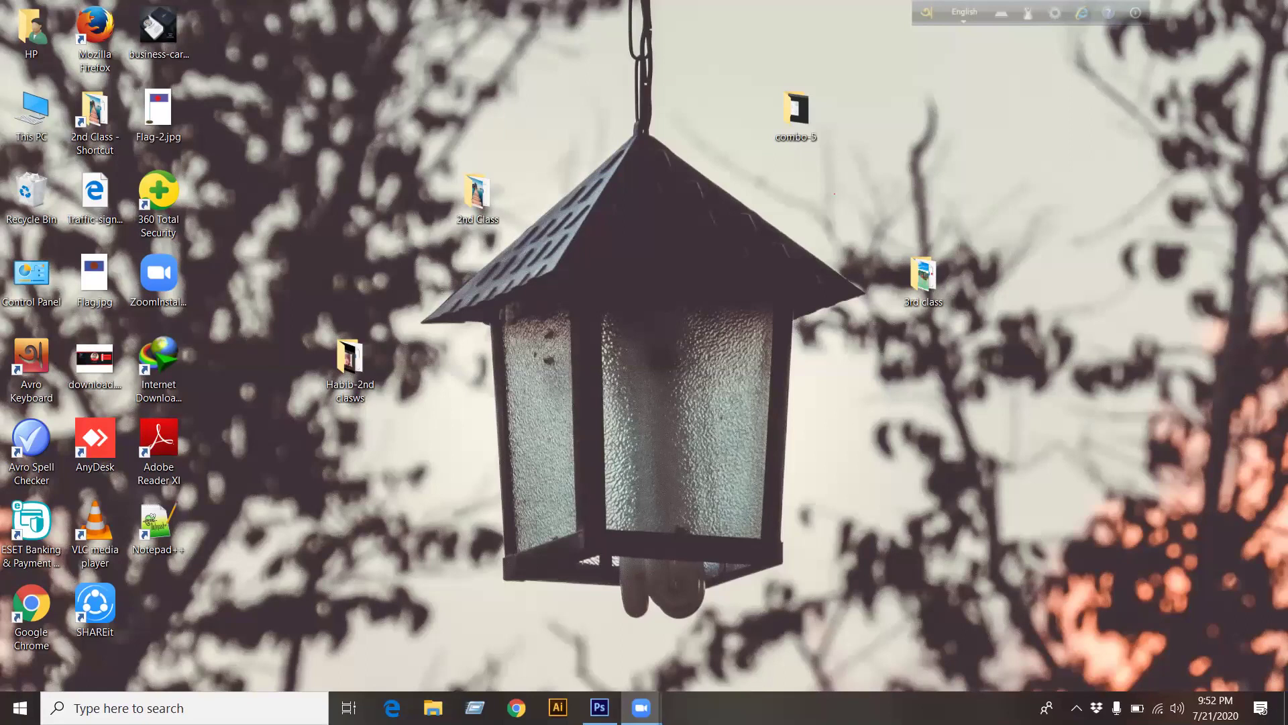
# Switch to Photoshop CS6 and bring up the Untitled-1 document with the flag on its pole
pyautogui.moveTo(599, 707)
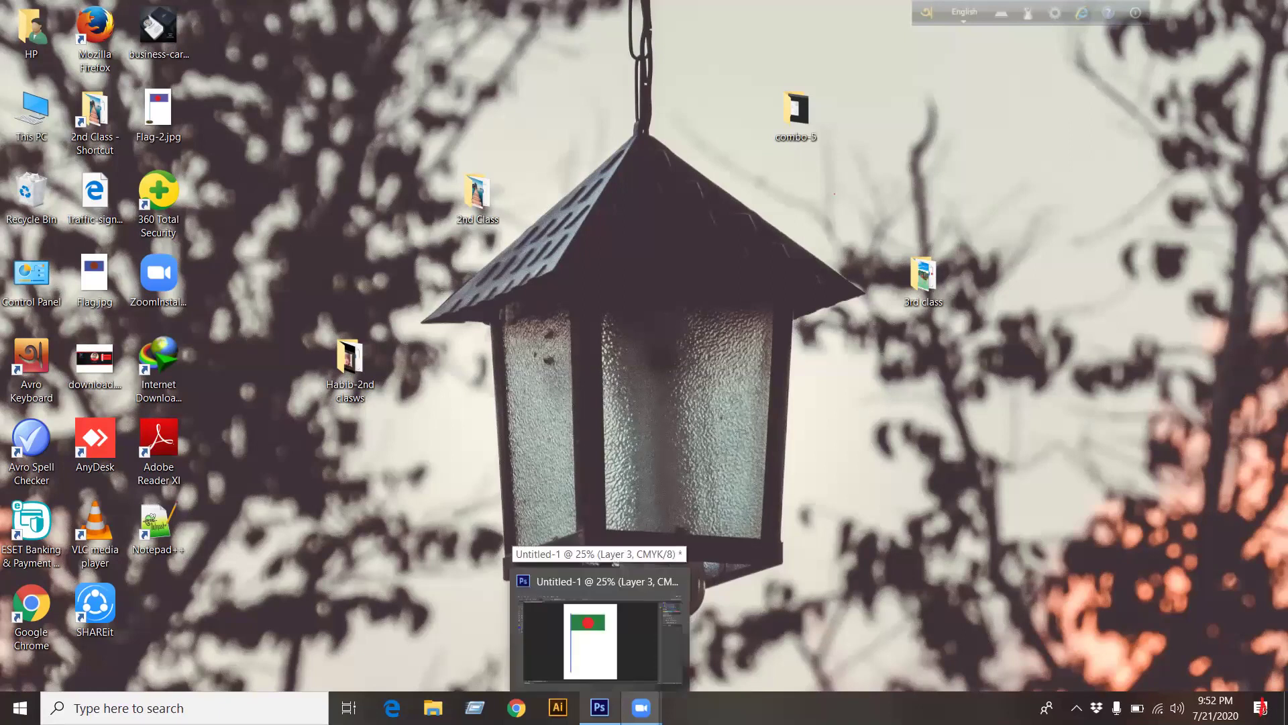
pyautogui.click(616, 704)
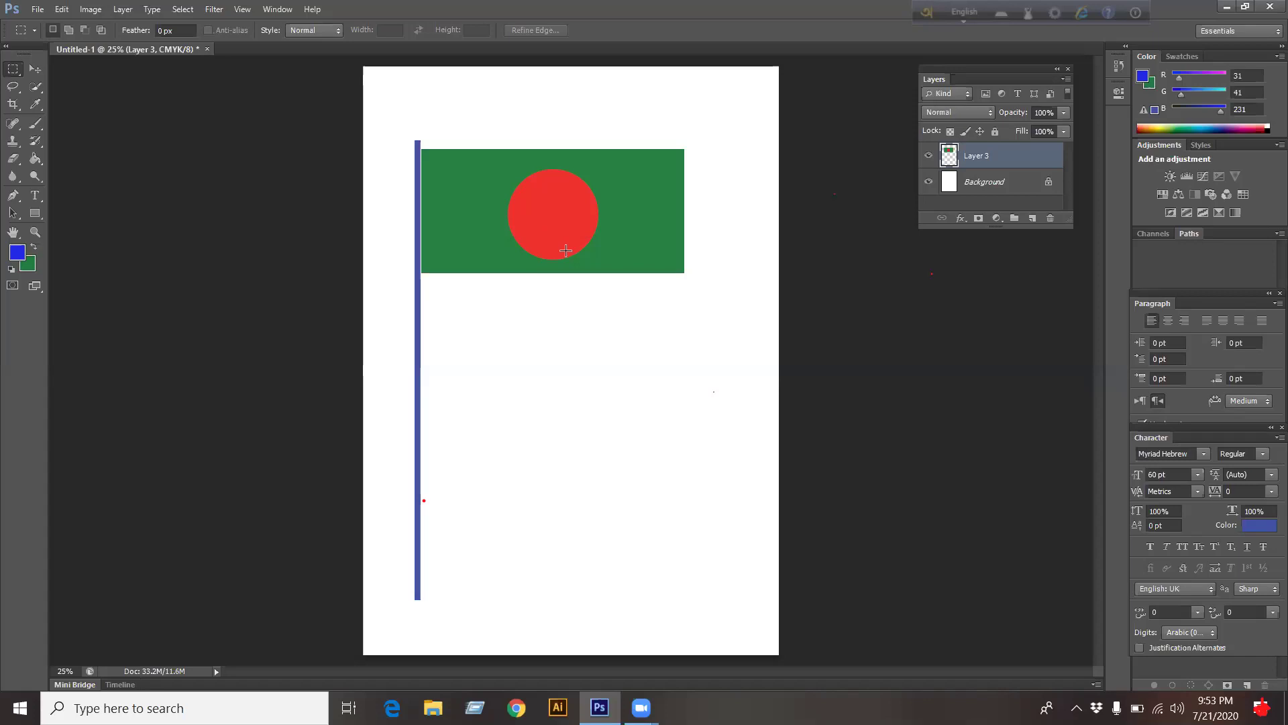
pyautogui.click(958, 448)
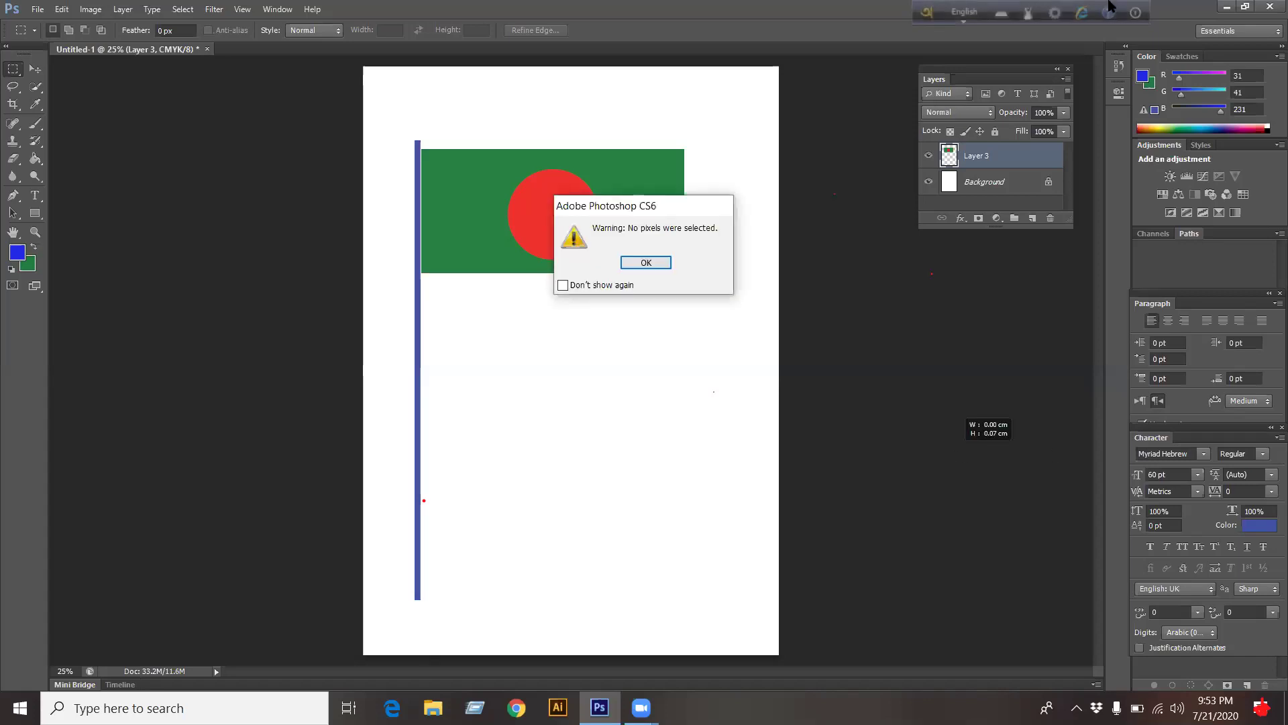
pyautogui.press('Return')
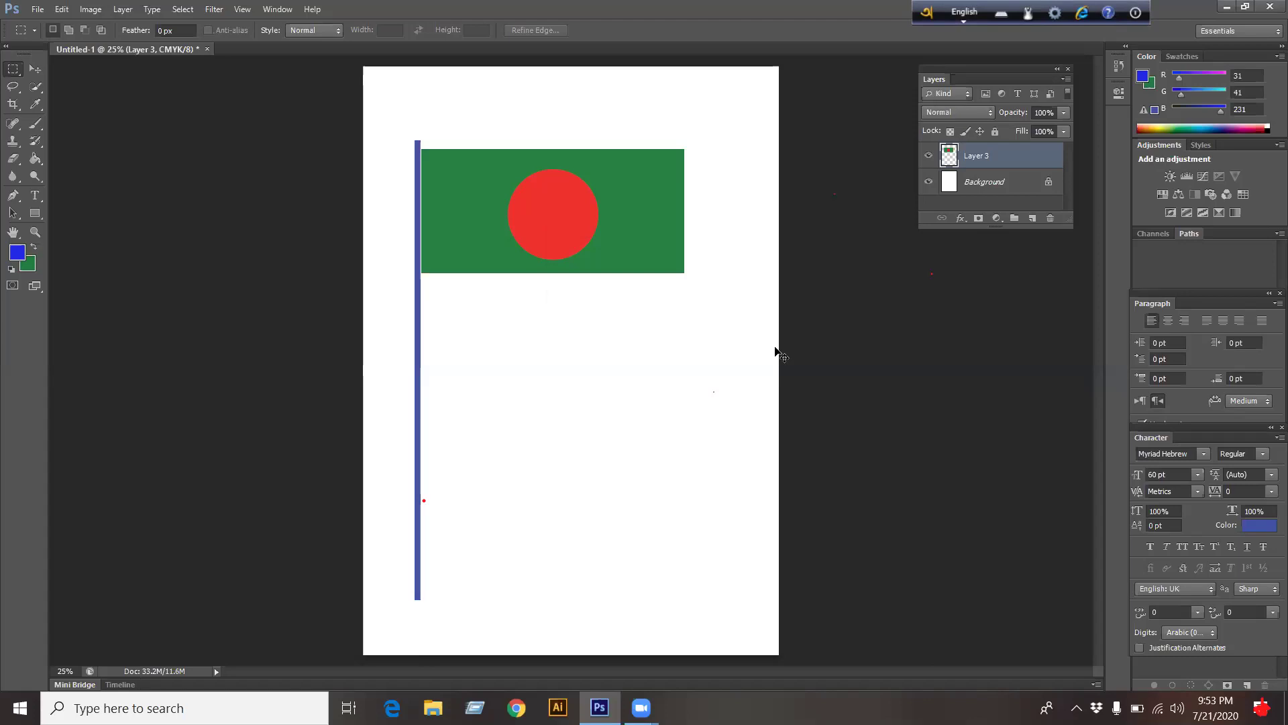
pyautogui.click(20, 708)
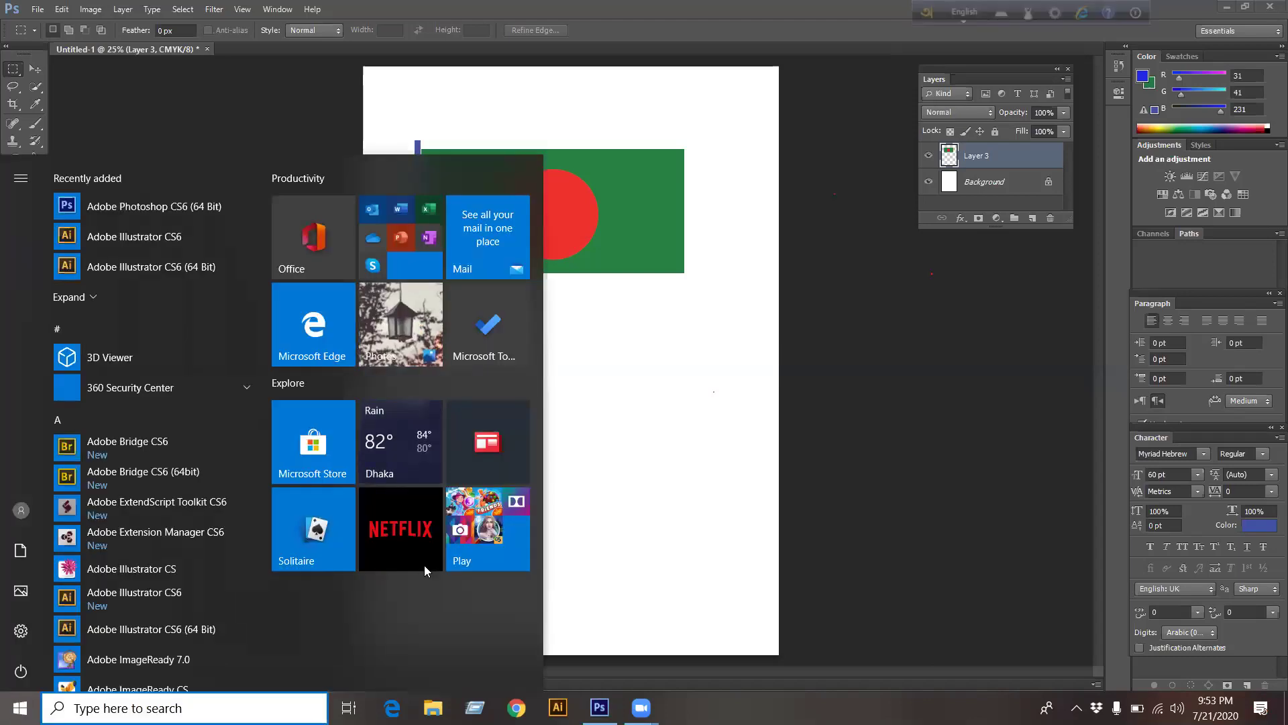
pyautogui.click(576, 522)
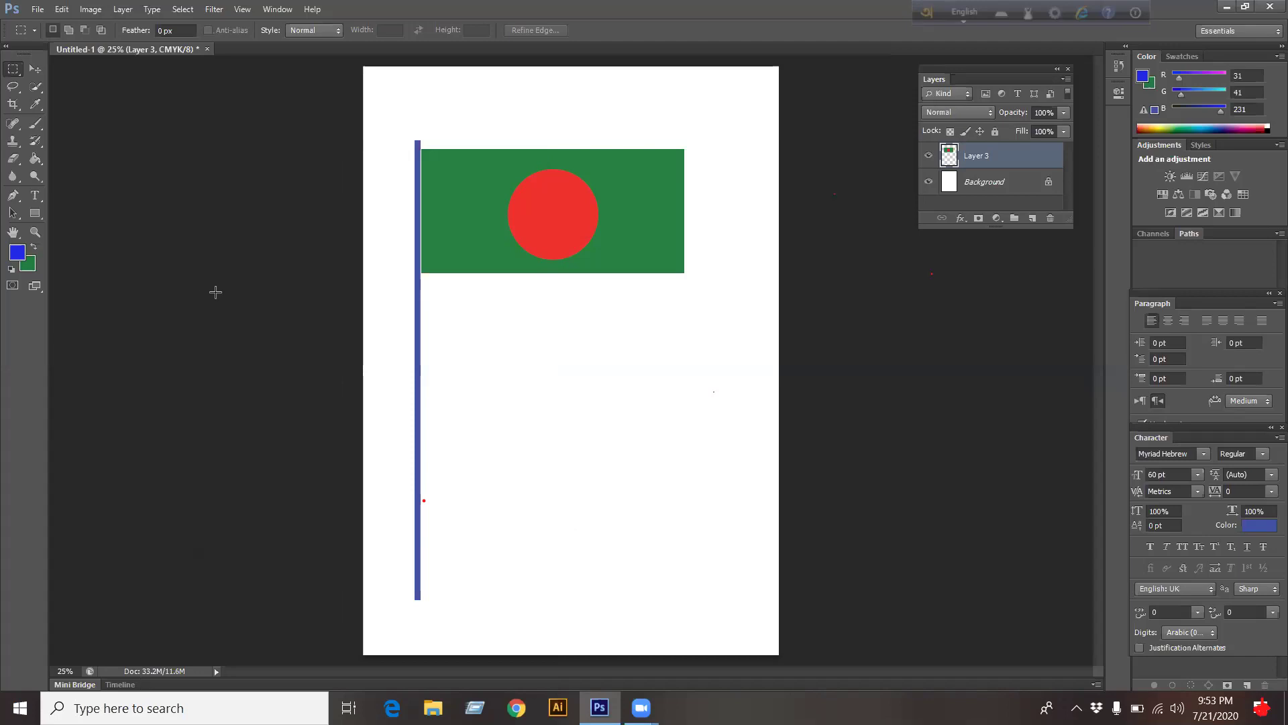
pyautogui.rightClick(623, 193)
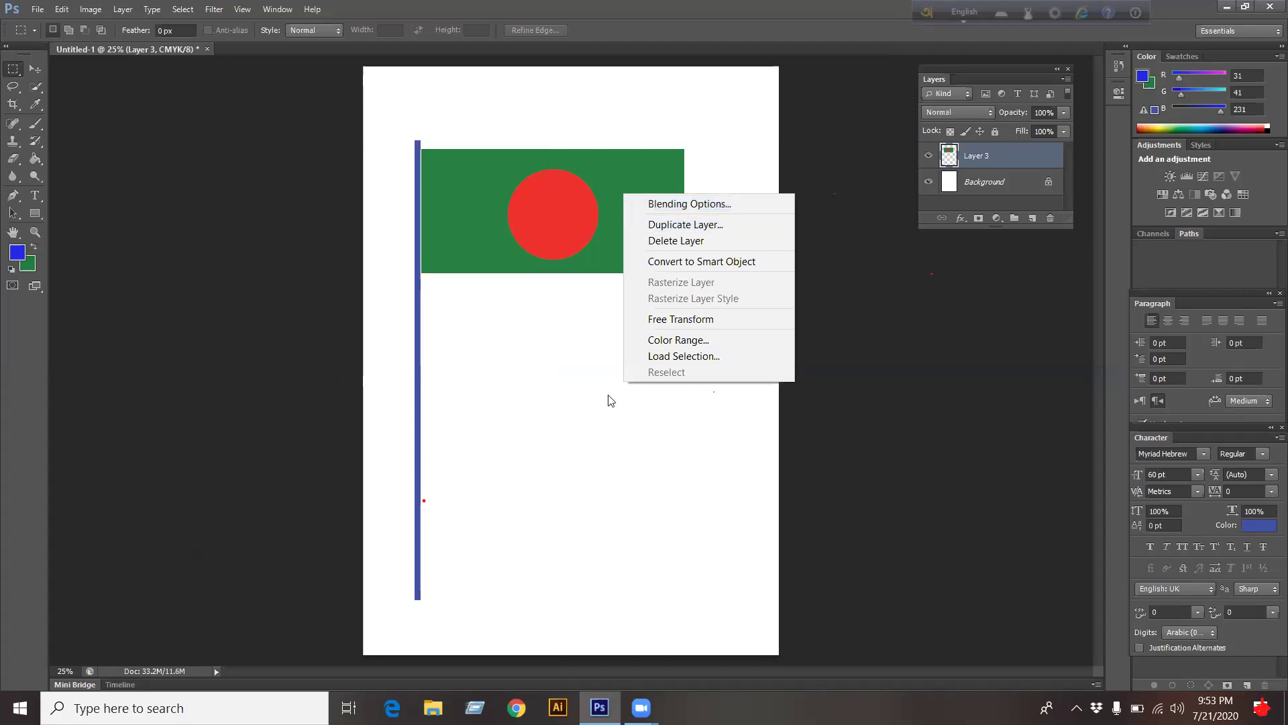
pyautogui.click(593, 414)
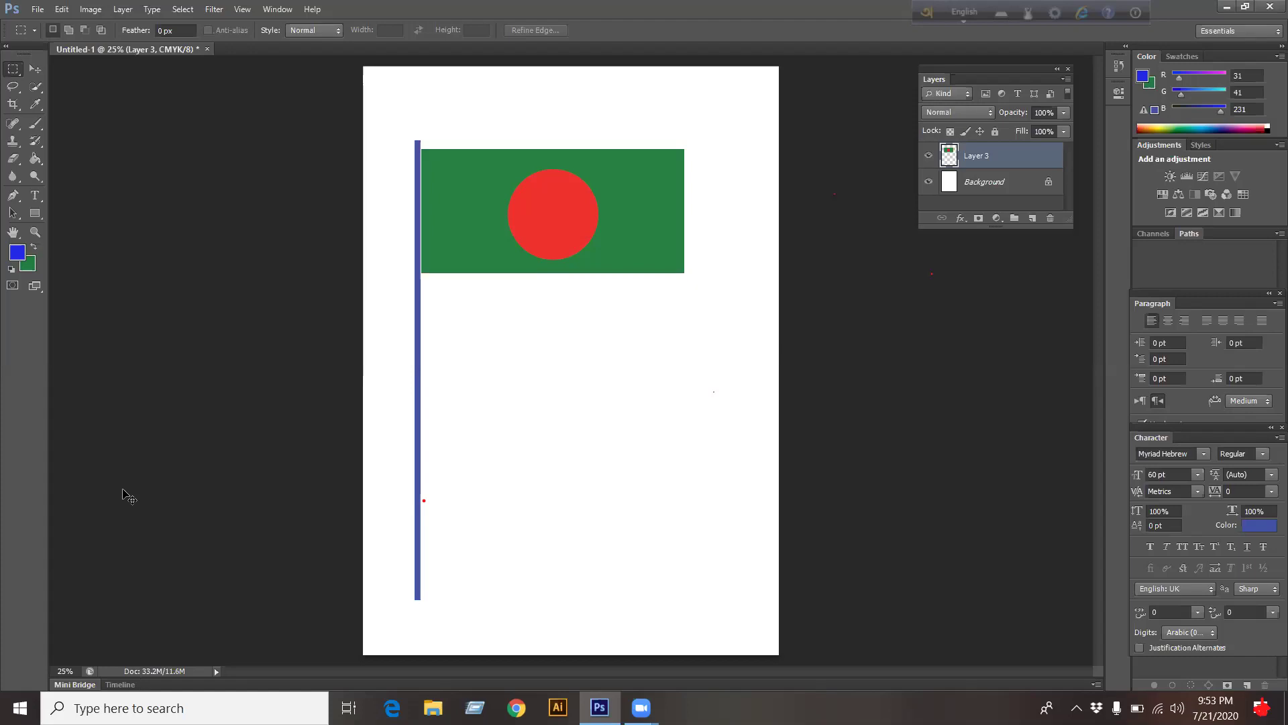
pyautogui.hotkey('ctrl', 't')
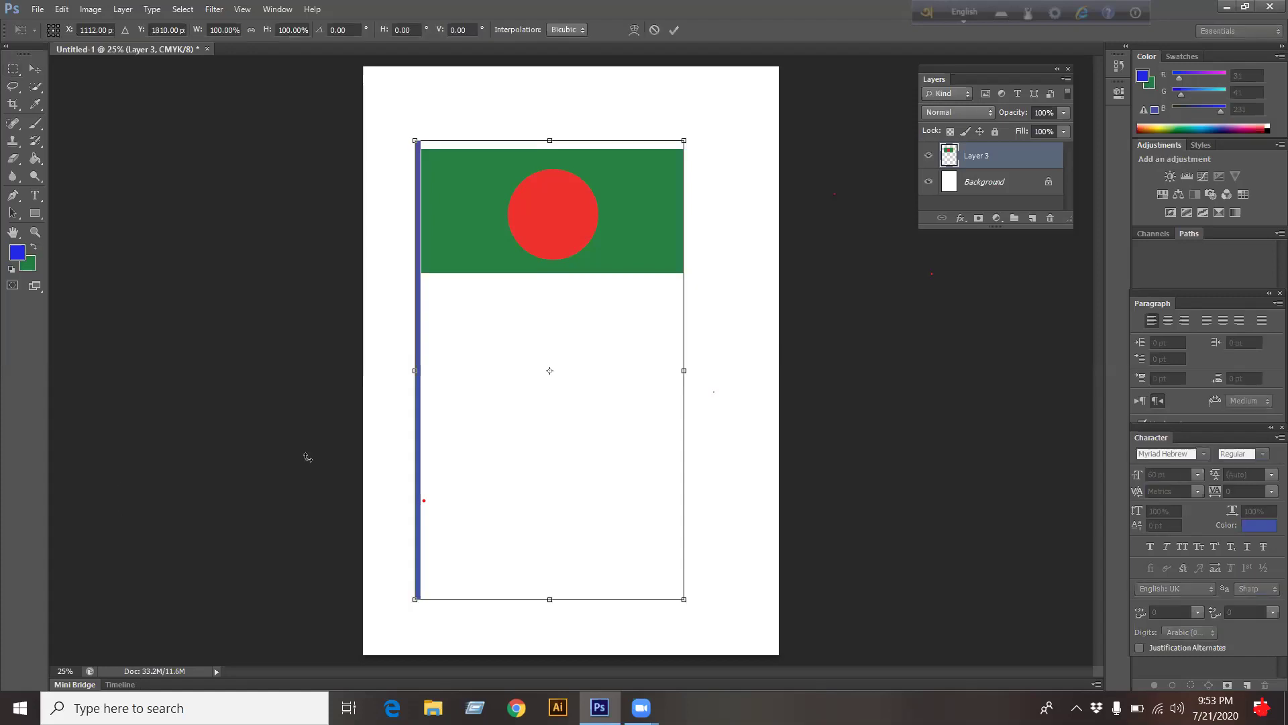
pyautogui.rightClick(626, 209)
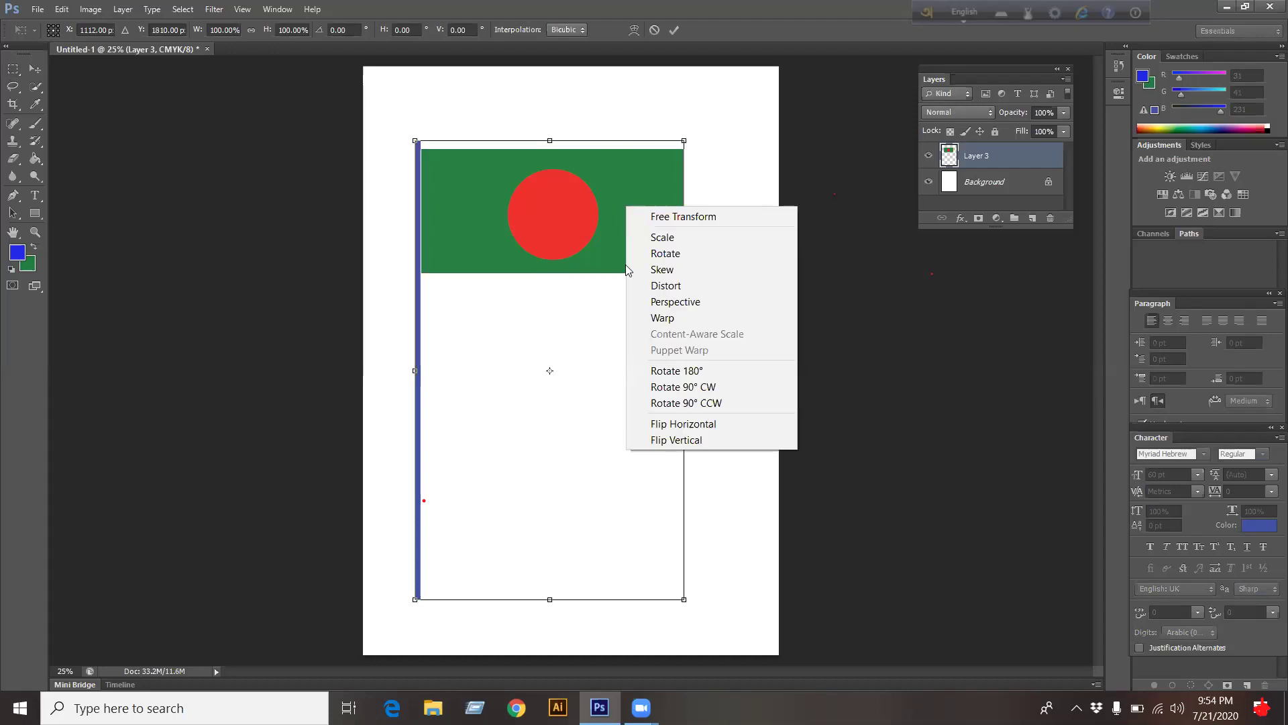
pyautogui.click(653, 318)
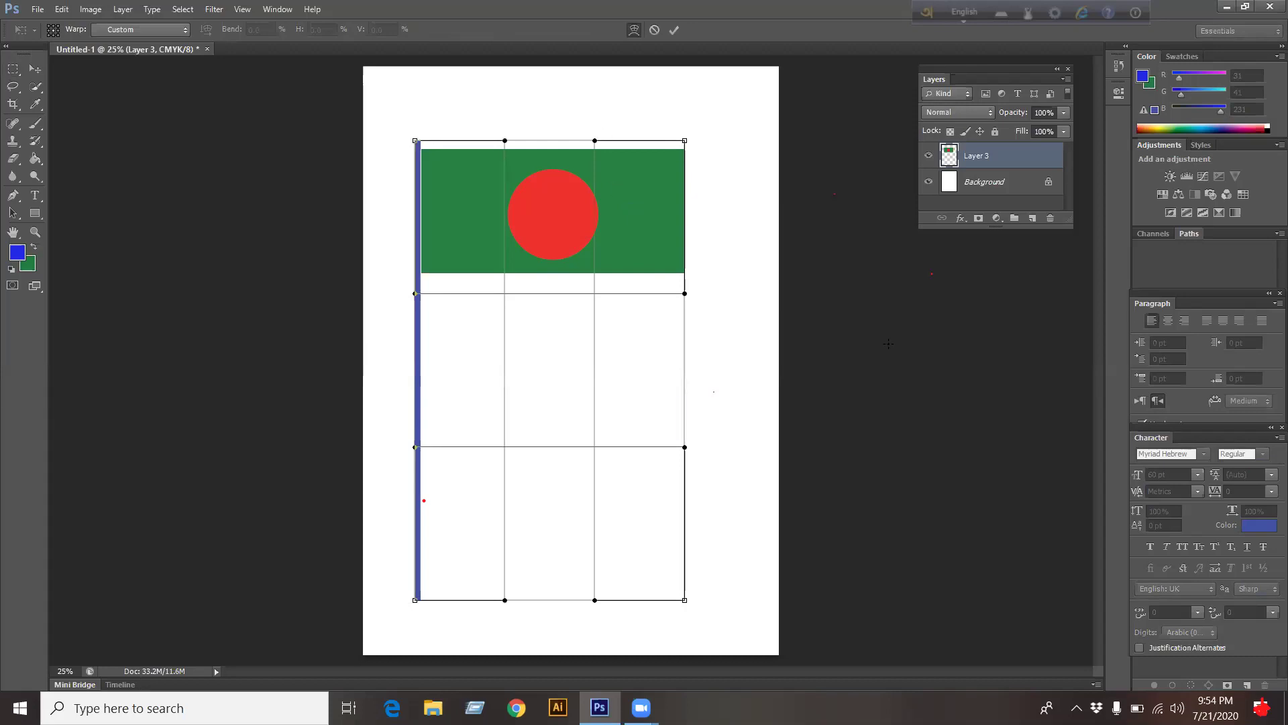
pyautogui.press('Return')
pyautogui.rightClick(536, 369)
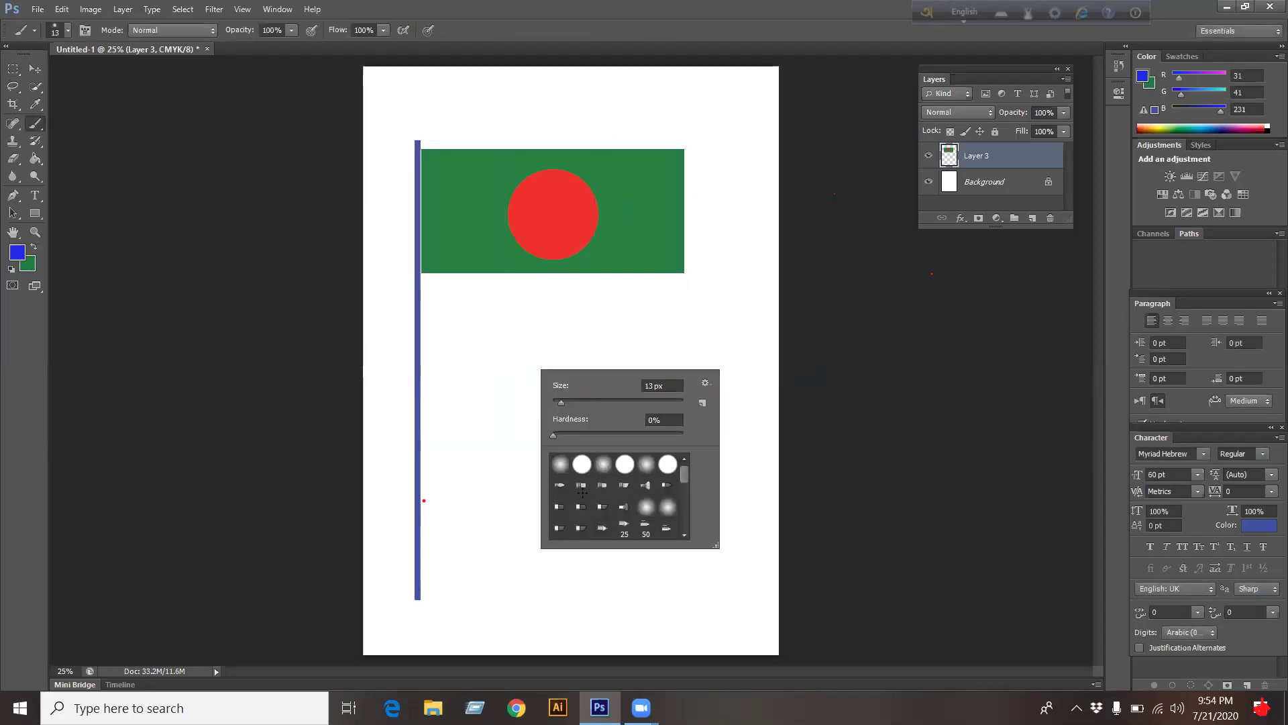
pyautogui.press('Return')
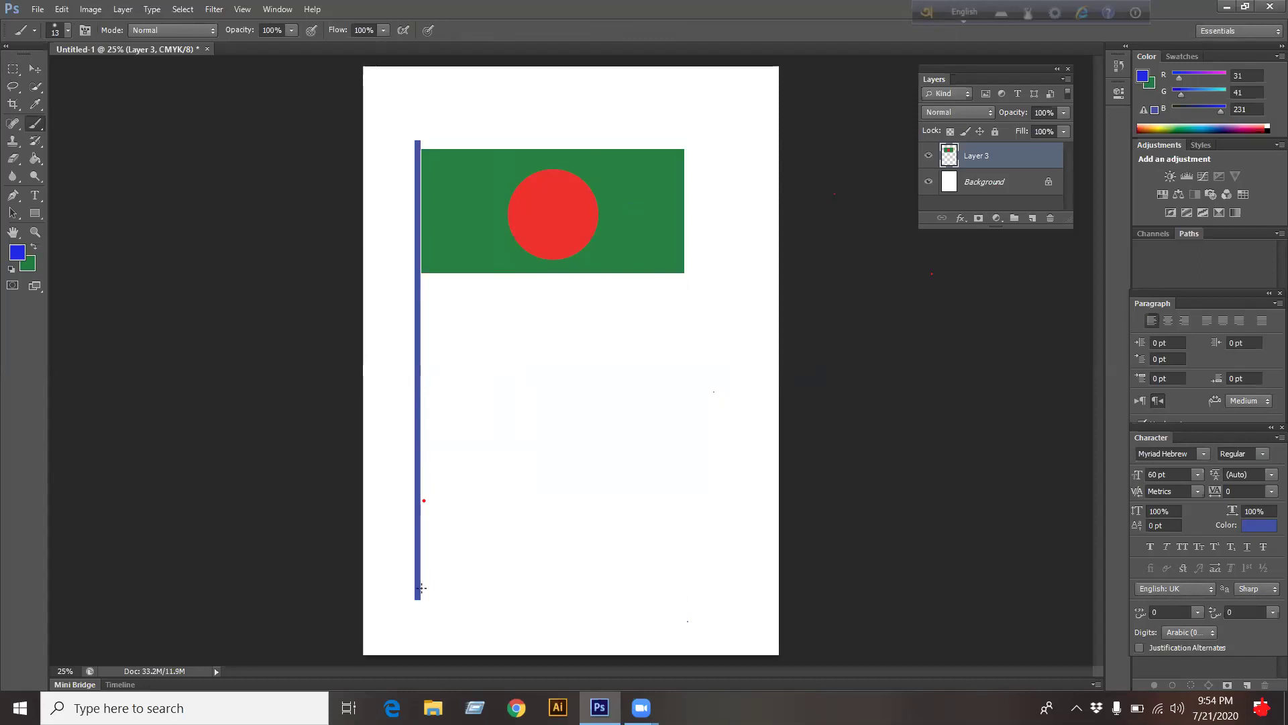
pyautogui.rightClick(630, 214)
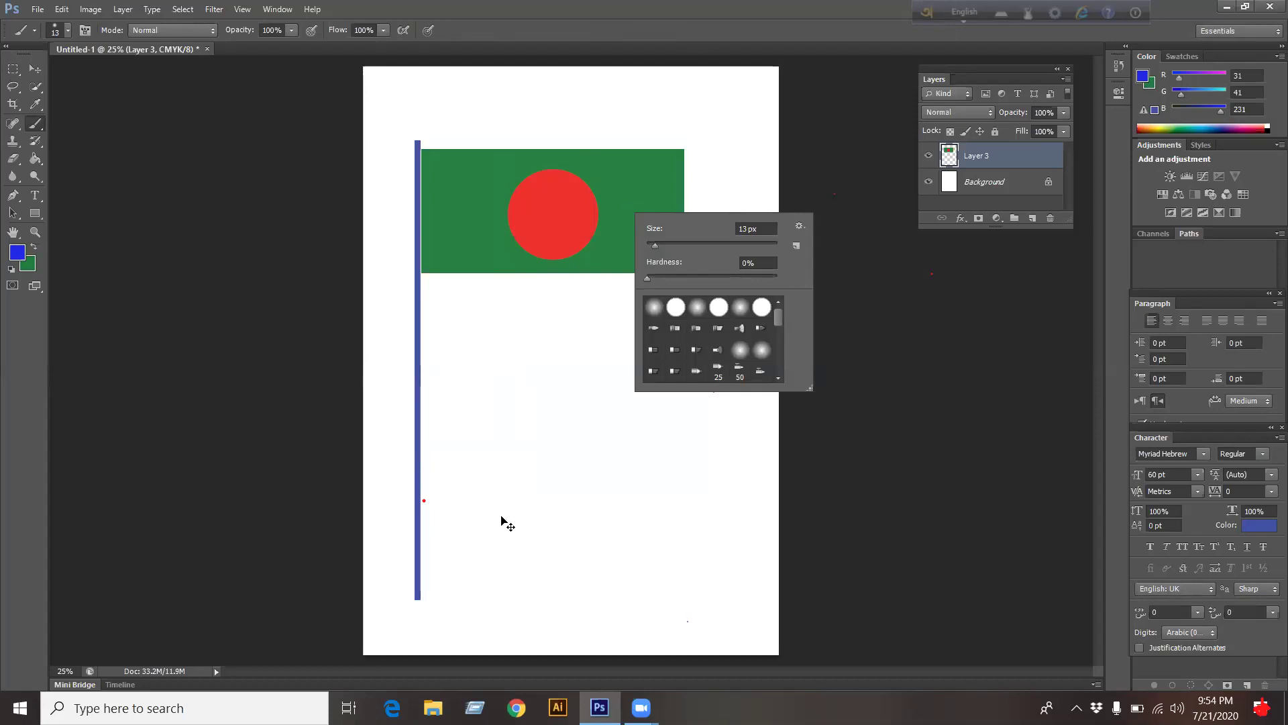
pyautogui.click(503, 520)
# Stretch the flag and pole layer upward with Free Transform to about 98.78% width and 108.06% height
pyautogui.hotkey('ctrl', 't')
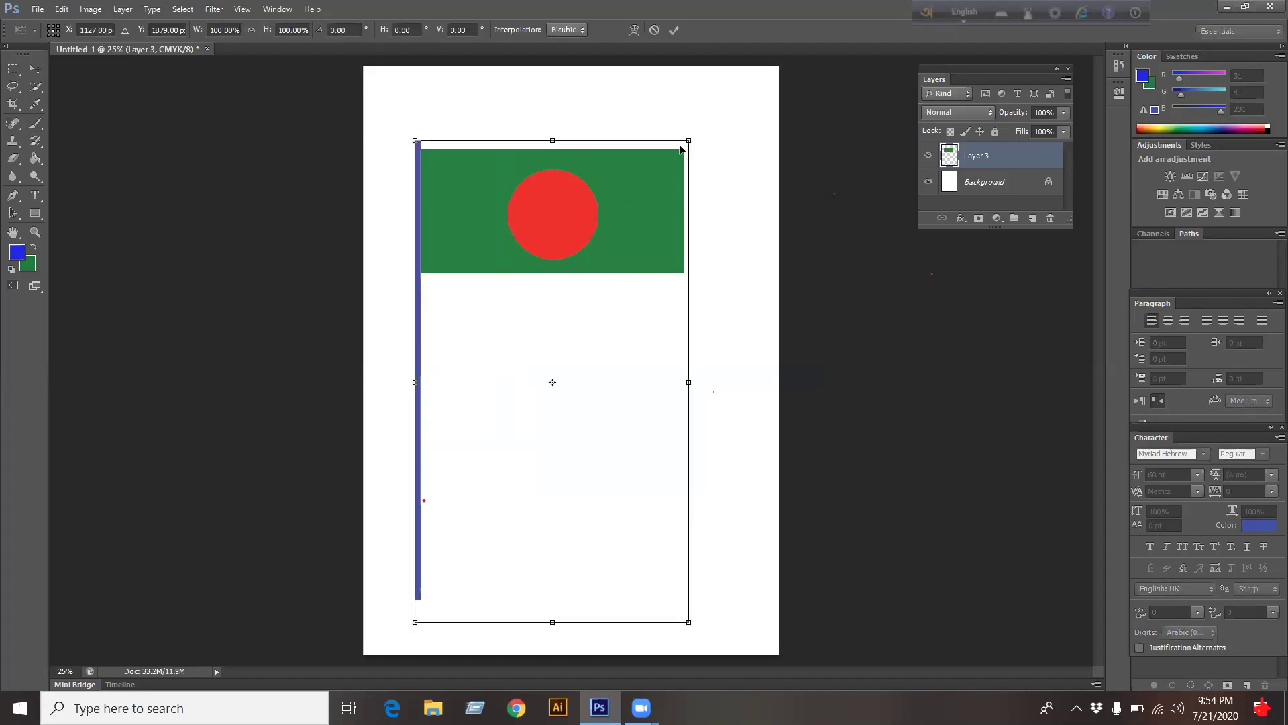
pyautogui.moveTo(688, 140); pyautogui.dragTo(683, 104)
pyautogui.moveTo(550, 104)
pyautogui.mouseDown()
pyautogui.moveTo(570, 77)
pyautogui.moveTo(586, 188)
pyautogui.moveTo(549, 152)
pyautogui.moveTo(546, 104)
pyautogui.mouseUp()
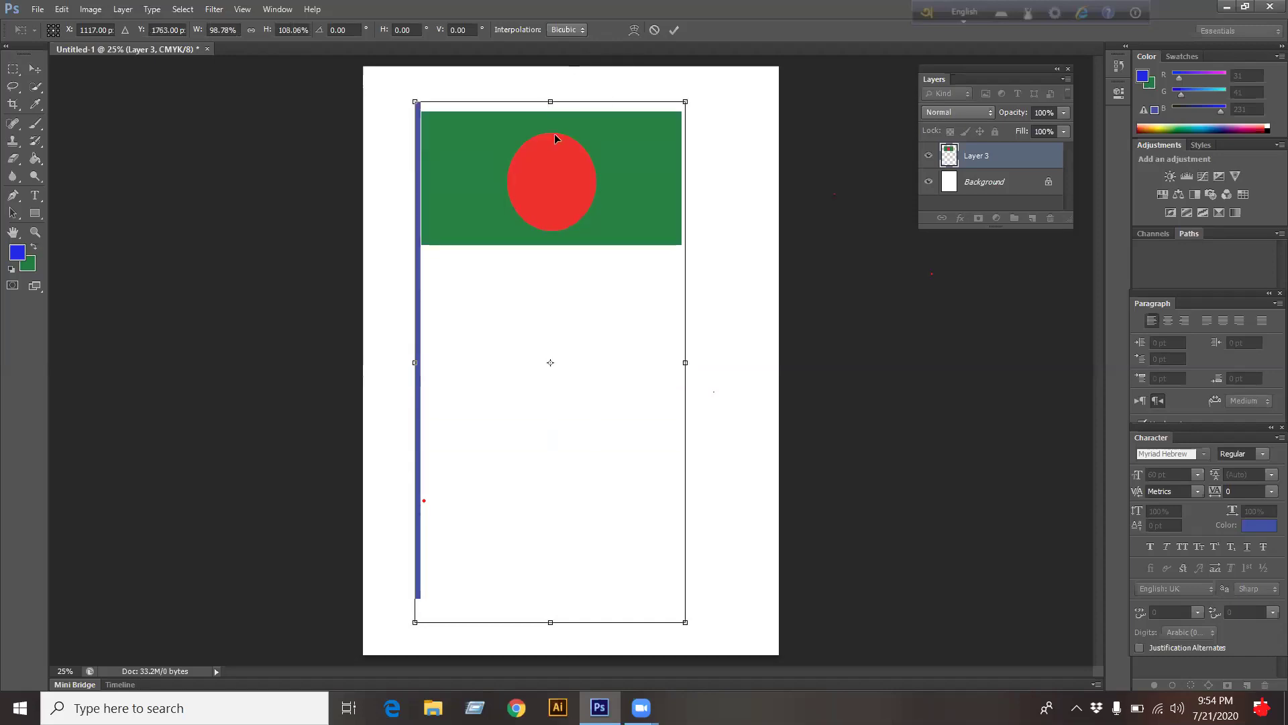
# Warp the flag layer by shifting the red disc toward the pole and pulling both upper corners of the mesh slightly outward and down
pyautogui.rightClick(603, 139)
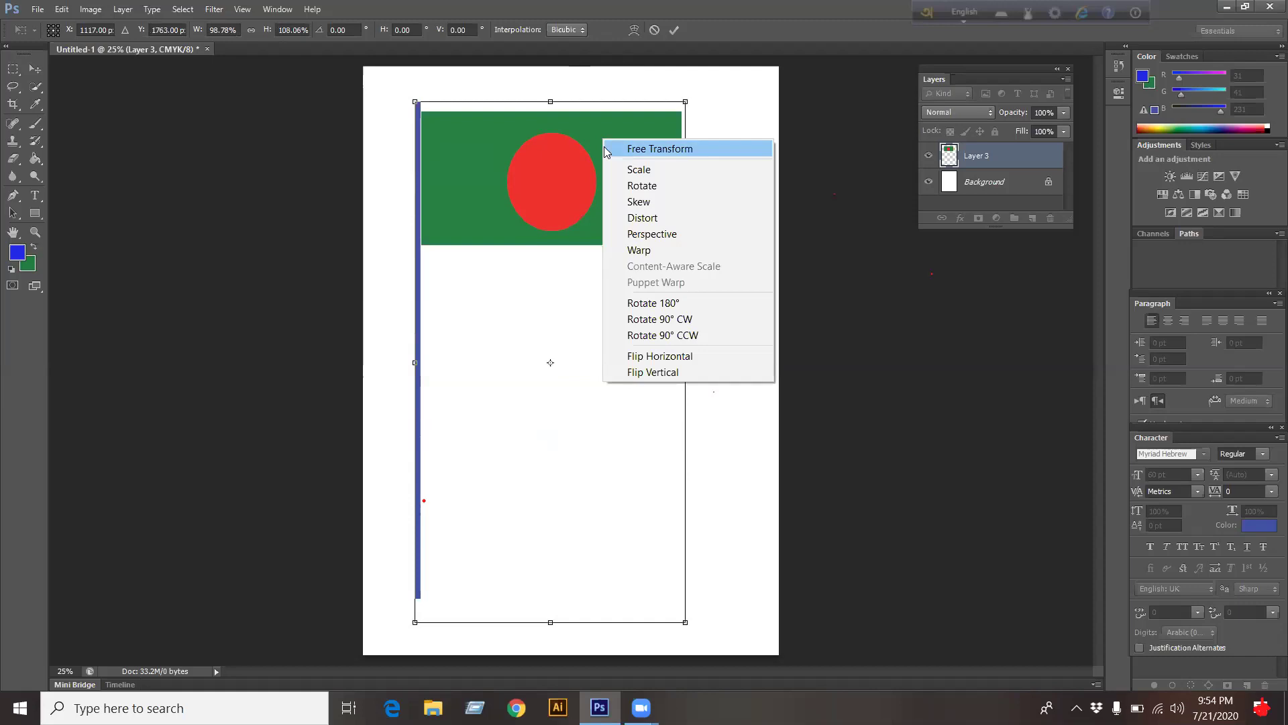
pyautogui.click(631, 249)
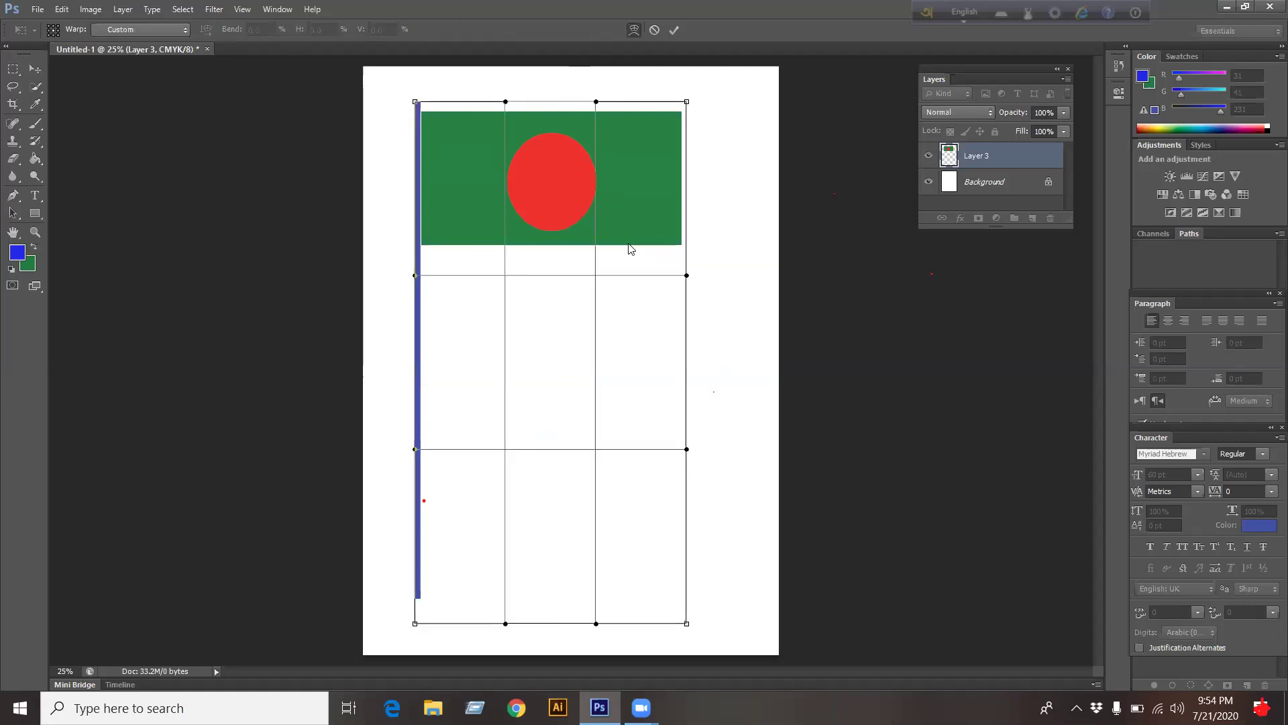
pyautogui.moveTo(572, 135)
pyautogui.mouseDown()
pyautogui.moveTo(613, 141)
pyautogui.moveTo(535, 149)
pyautogui.moveTo(548, 142)
pyautogui.moveTo(554, 164)
pyautogui.moveTo(552, 136)
pyautogui.mouseUp()
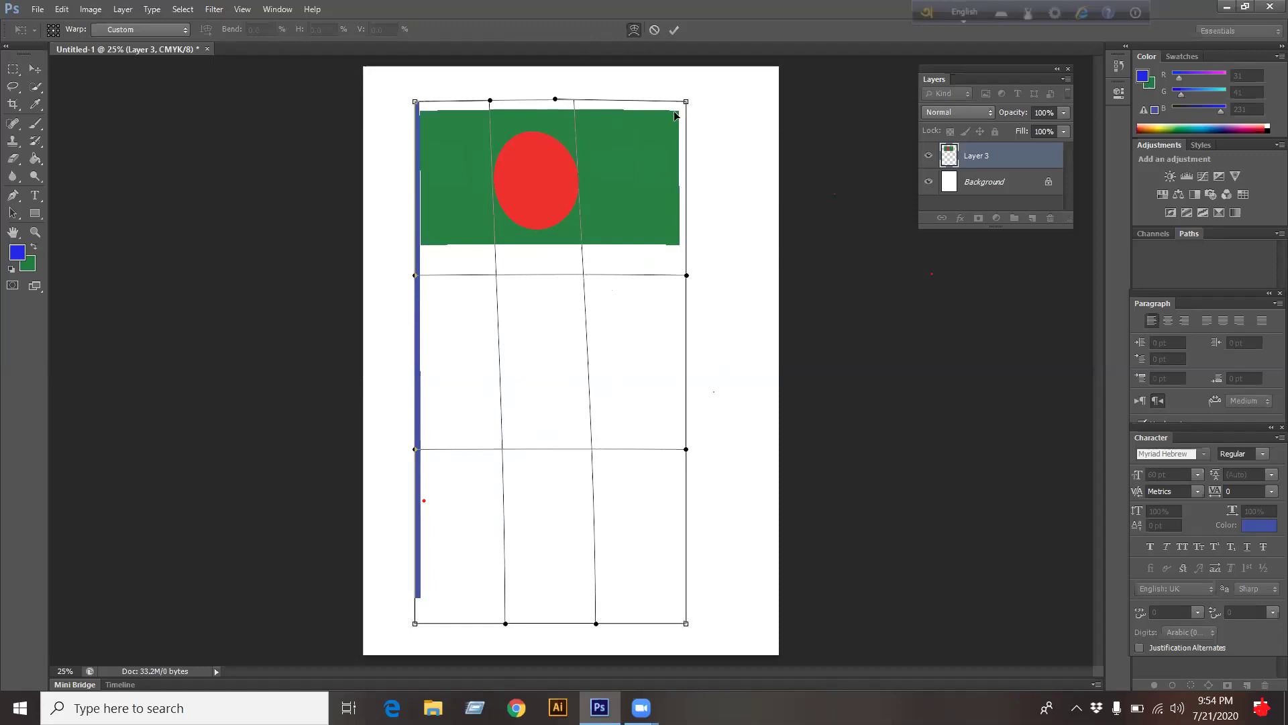
pyautogui.moveTo(682, 123)
pyautogui.mouseDown()
pyautogui.moveTo(701, 158)
pyautogui.moveTo(706, 131)
pyautogui.moveTo(755, 87)
pyautogui.moveTo(700, 118)
pyautogui.mouseUp()
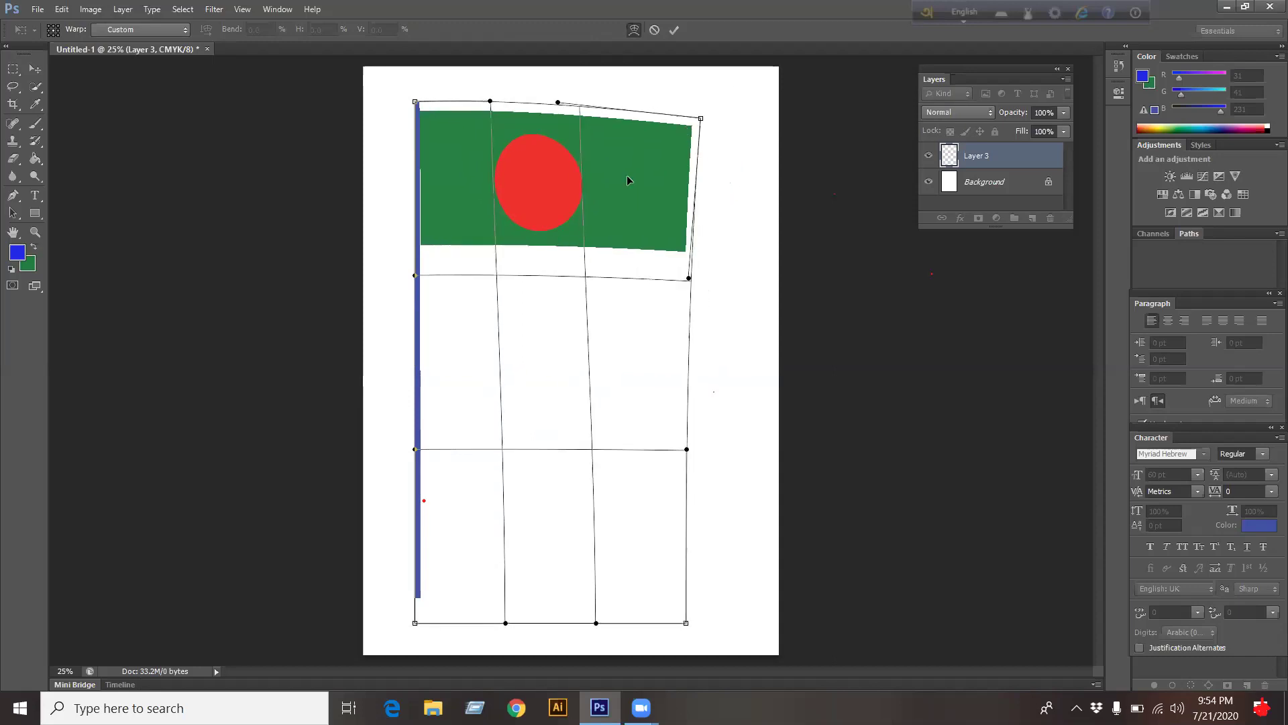
pyautogui.moveTo(419, 106); pyautogui.dragTo(411, 134)
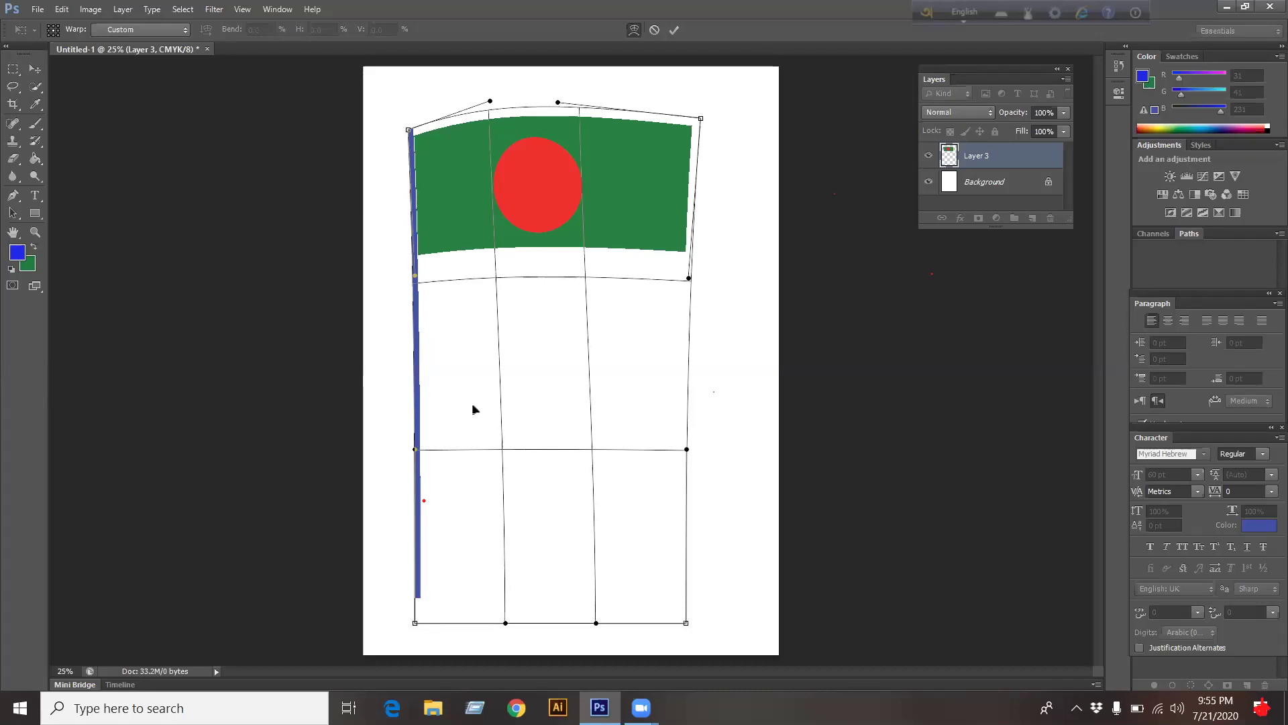
# Switch back to the Photoshop window with the Closeup poster and save Untitled-2.psd
pyautogui.click(39, 9)
pyautogui.click(847, 182)
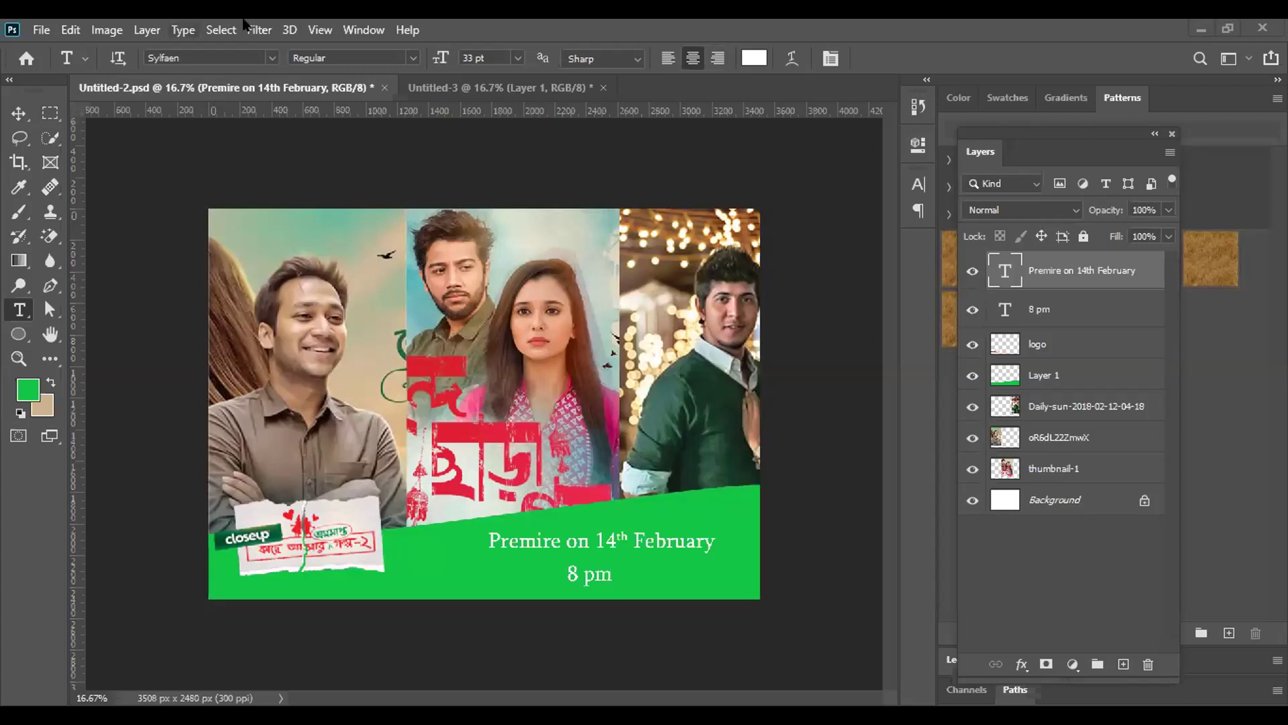
pyautogui.hotkey('alt', 'f')
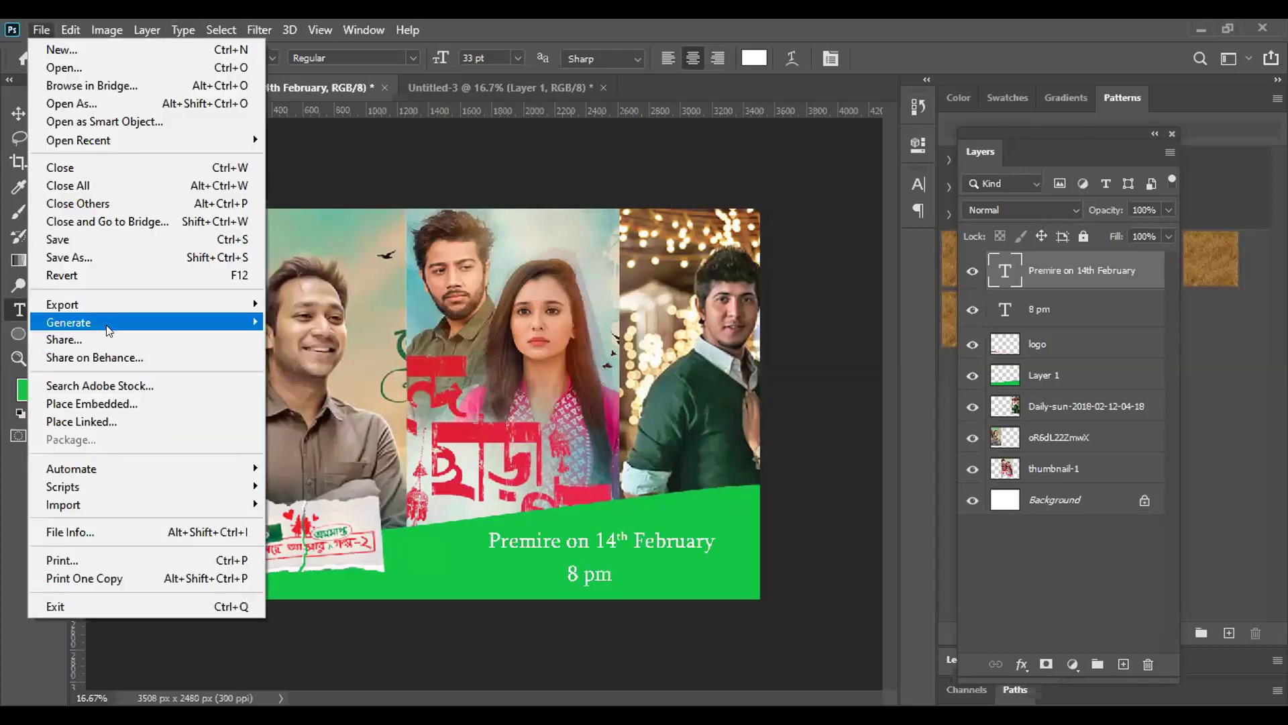
pyautogui.click(95, 264)
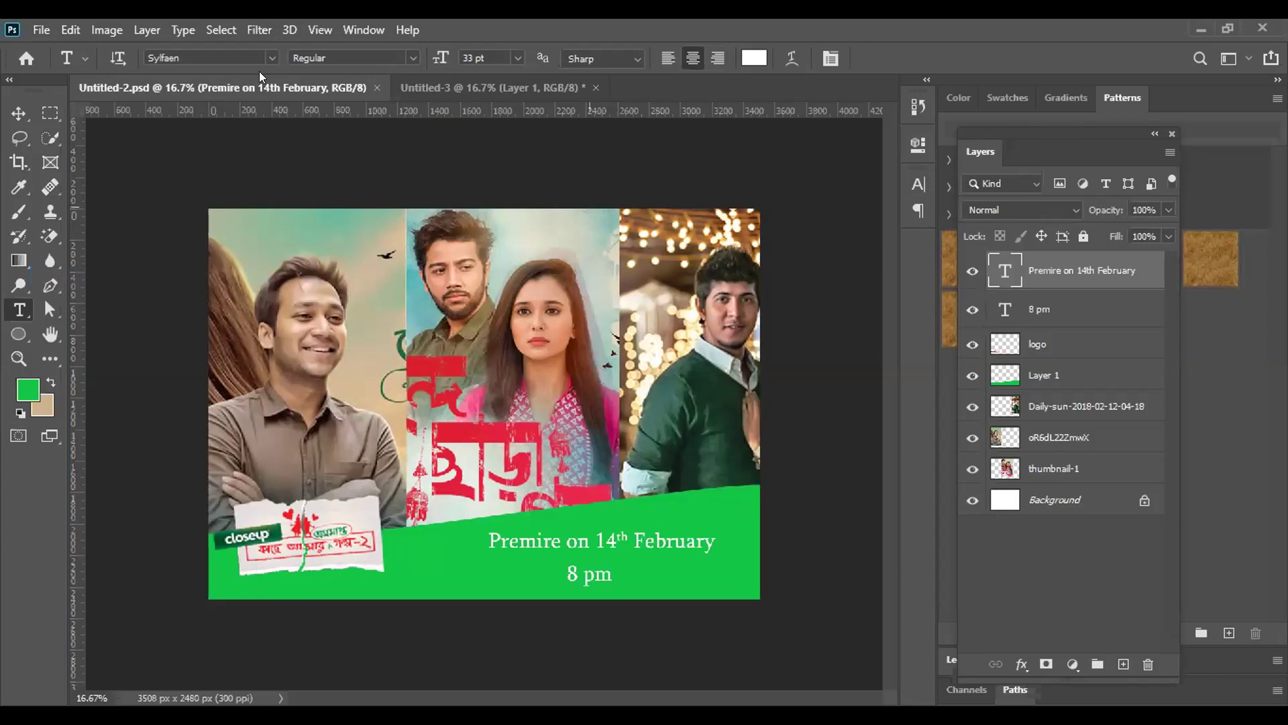
# Bring up Save As for the poster, choose the JPEG format for Untitled-2, and close the dialog without saving
pyautogui.click(41, 30)
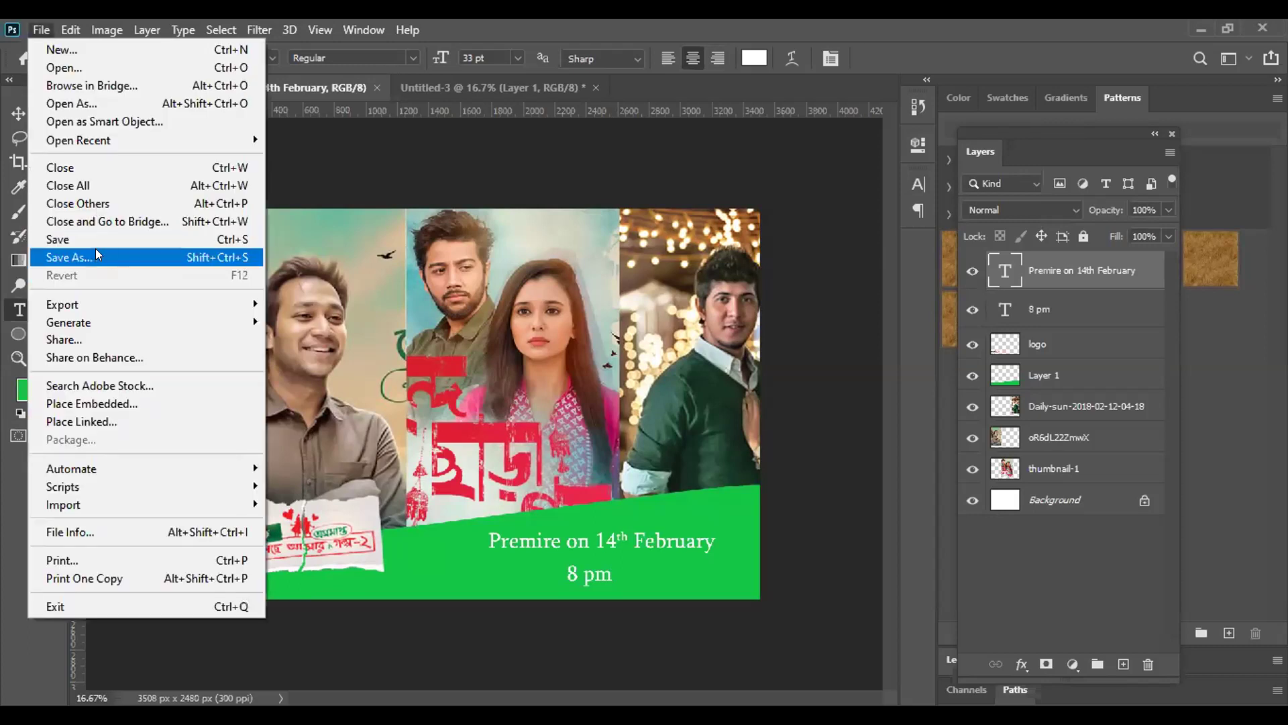
pyautogui.click(76, 257)
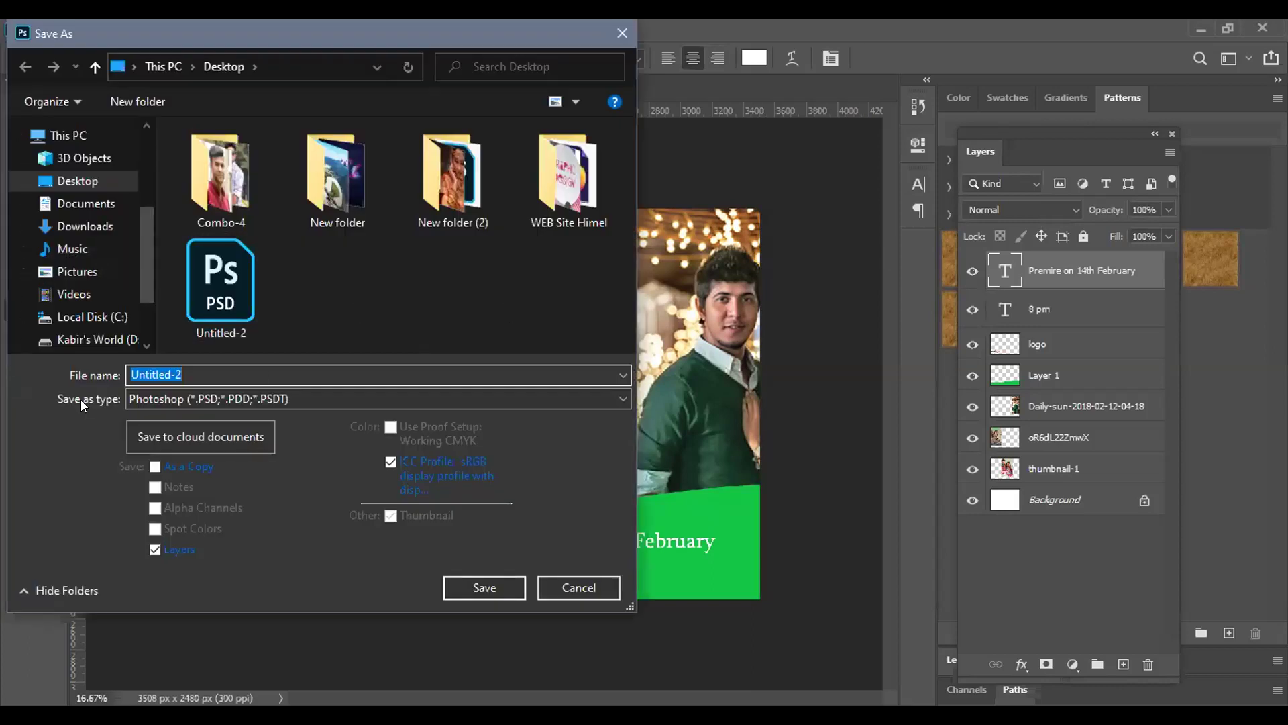
pyautogui.click(158, 400)
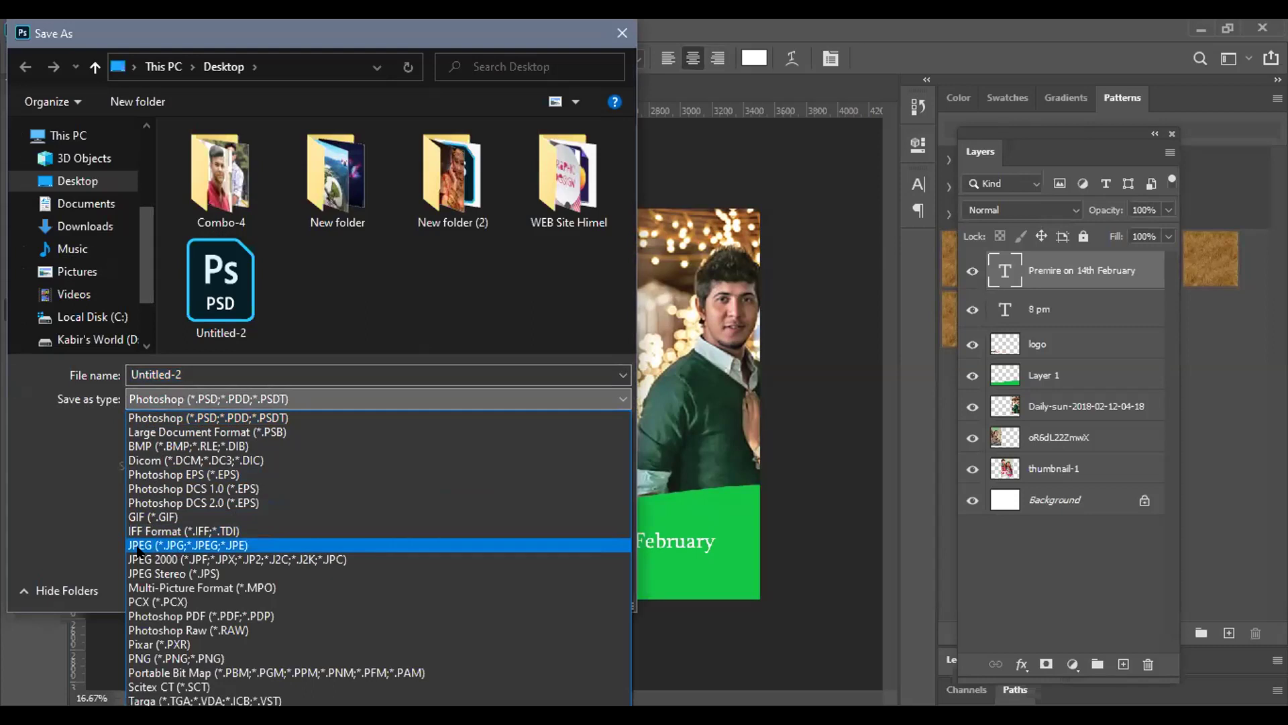
pyautogui.click(176, 546)
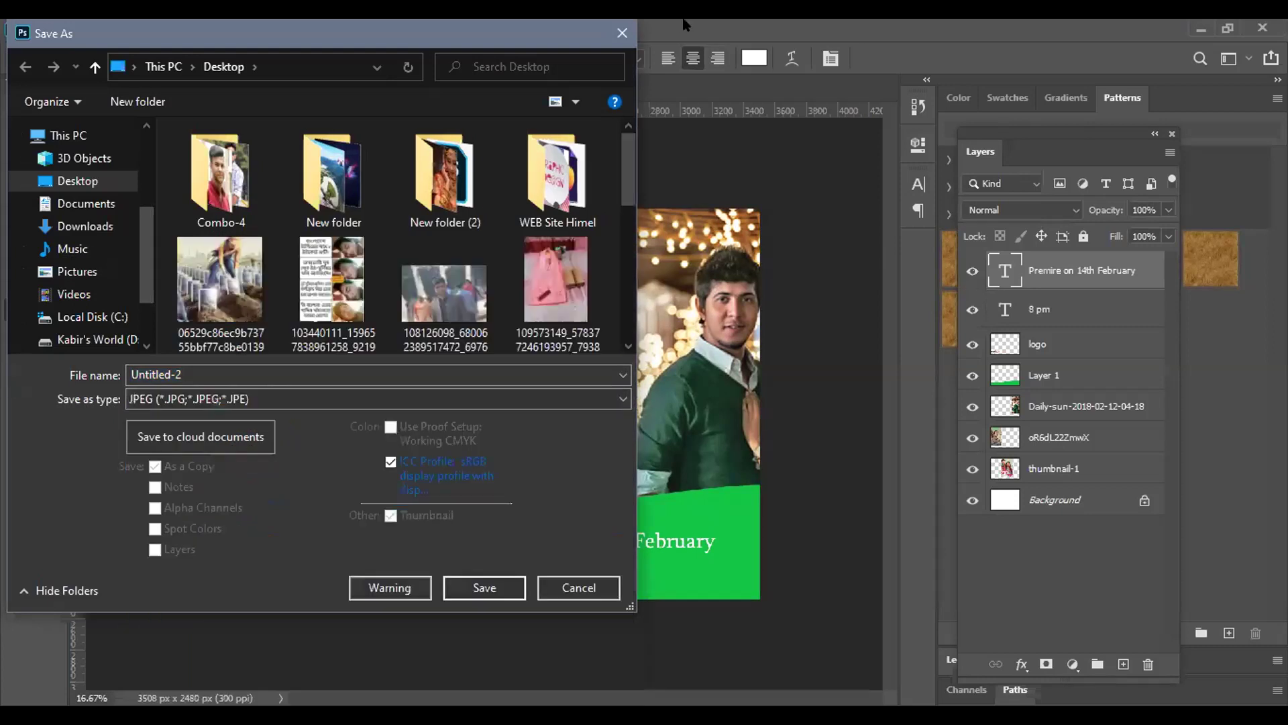
pyautogui.click(610, 29)
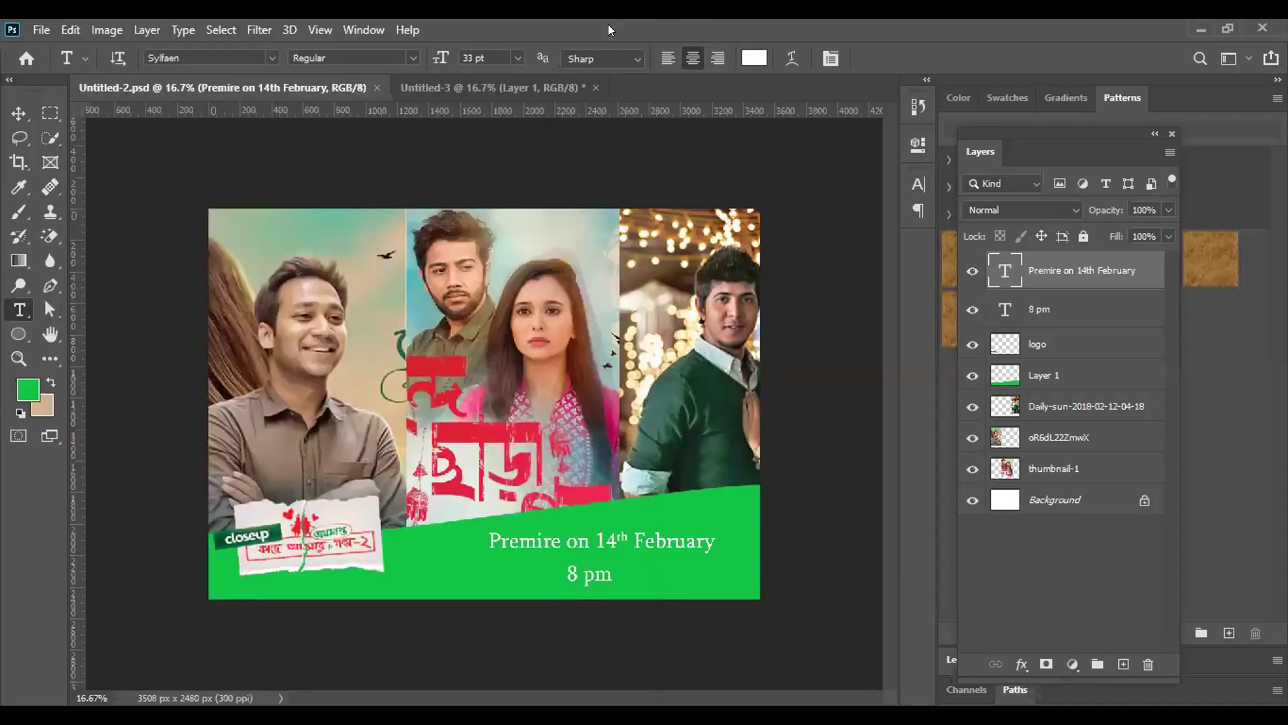